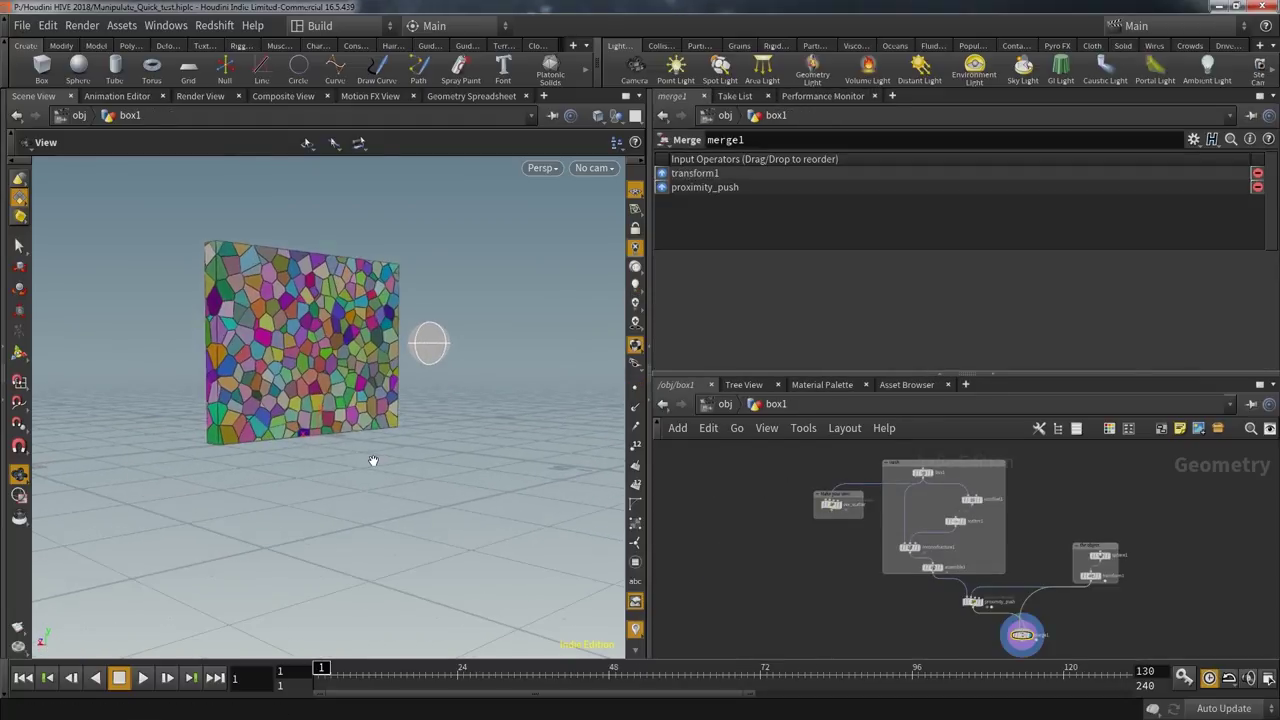
- Scrub through the timeline to preview the sphere's movement relative to the fractured wall
{"action": "scroll", "coordinate": [373, 460], "scroll_direction": "up", "scroll_amount": 3}
{"action": "left_click_drag", "start_coordinate": [357, 327], "coordinate": [337, 366]}
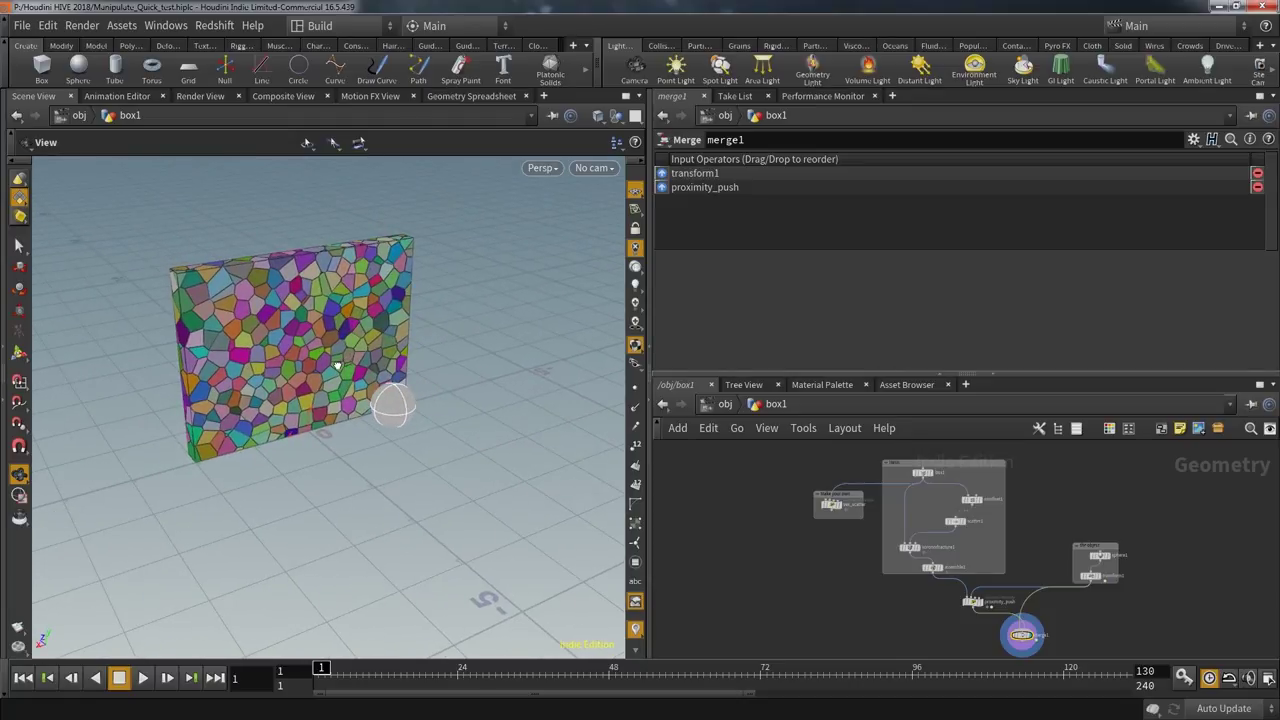
{"action": "left_click_drag", "start_coordinate": [354, 672], "coordinate": [710, 672]}
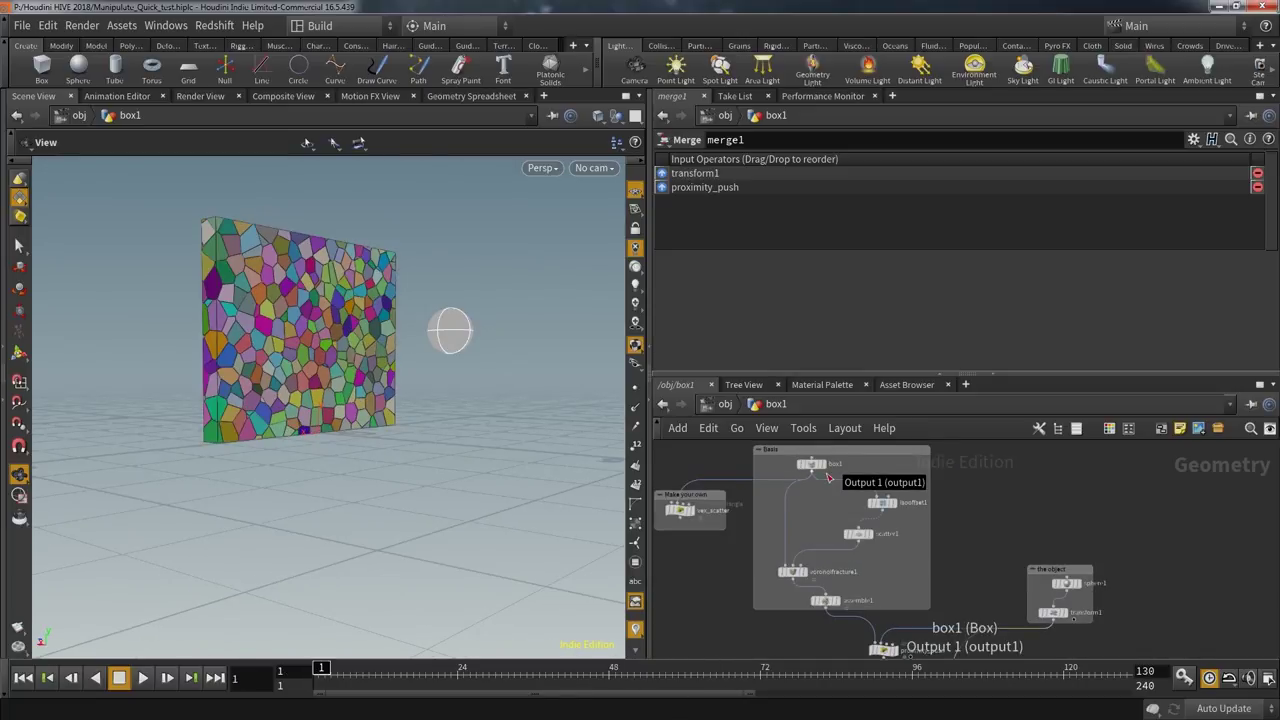
- Display isooffset1, scatter1 and voronoifracture1 in turn to examine the fracture setup, showing scatter1's parameters
{"action": "scroll", "coordinate": [837, 489], "scroll_direction": "up", "scroll_amount": 3}
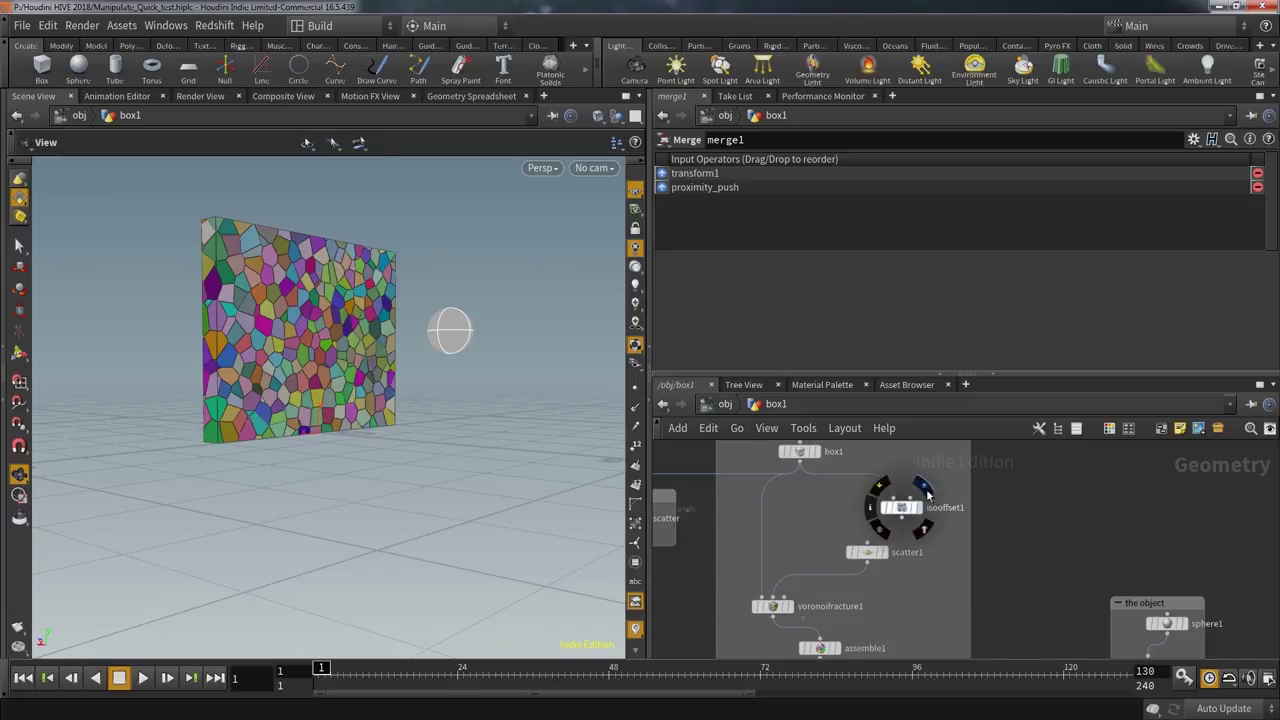
{"action": "left_click", "coordinate": [926, 490]}
{"action": "left_click", "coordinate": [891, 532]}
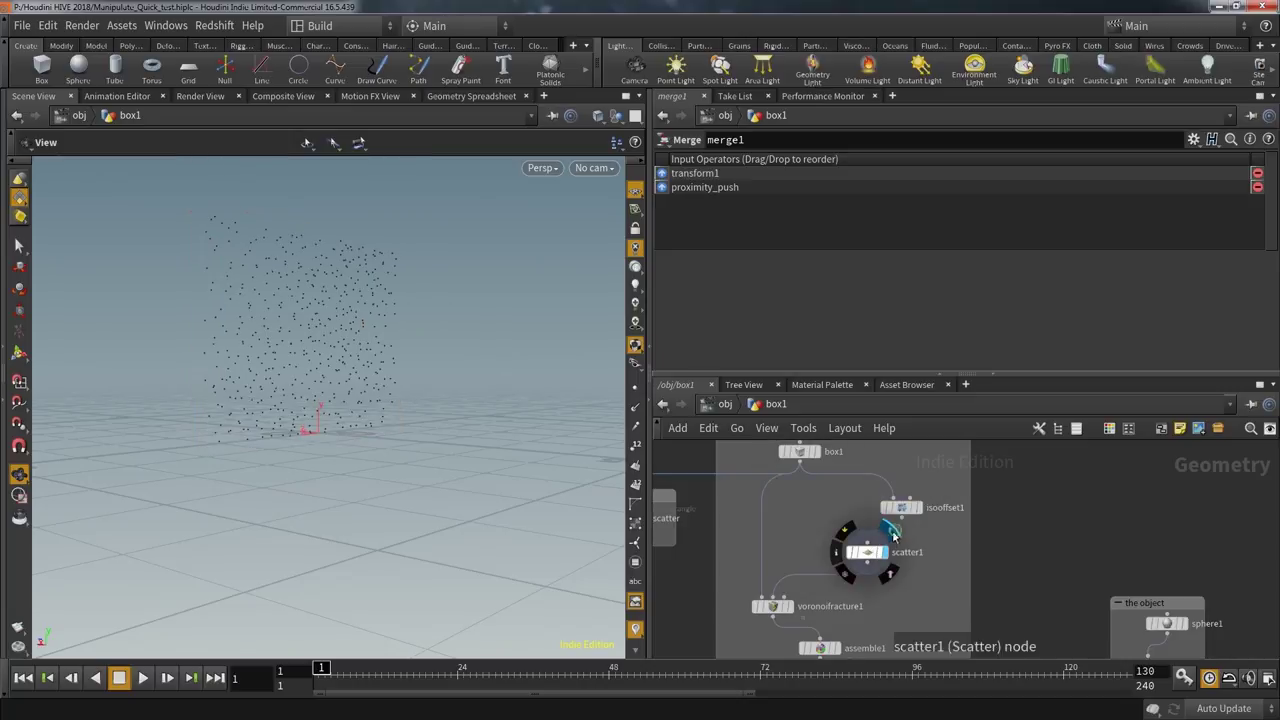
{"action": "left_click", "coordinate": [867, 556]}
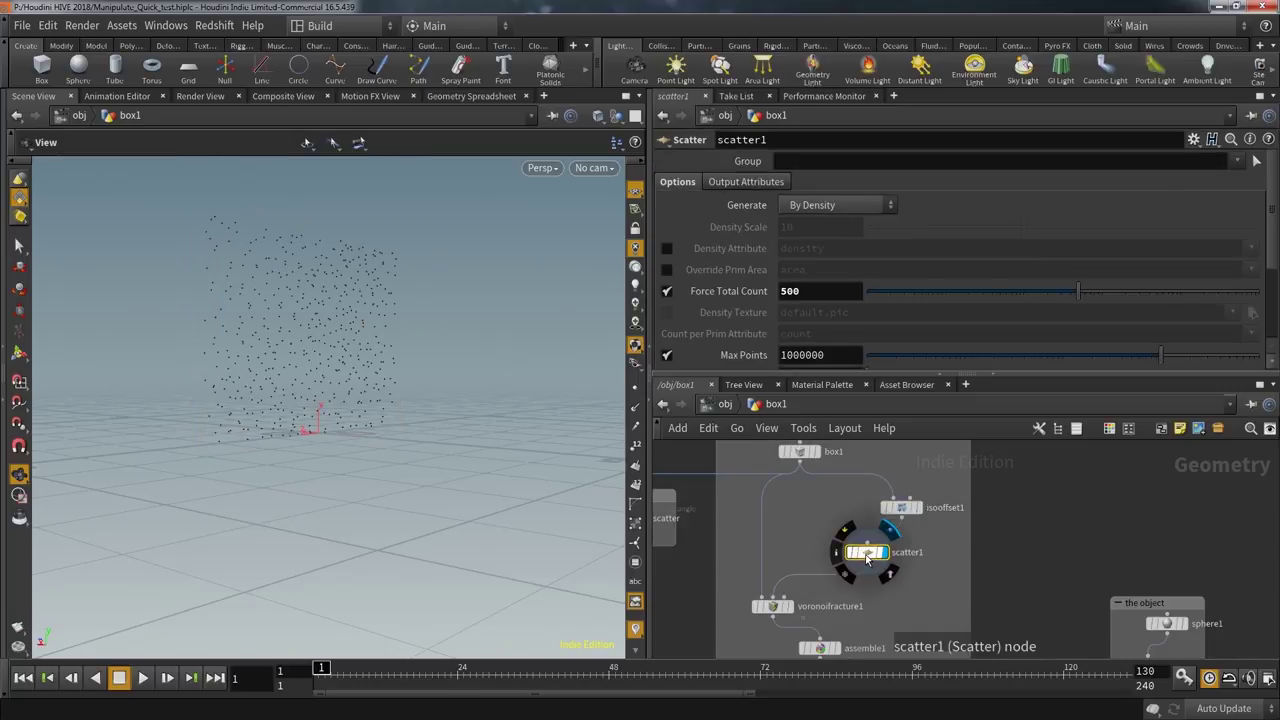
{"action": "mouse_move", "coordinate": [792, 615]}
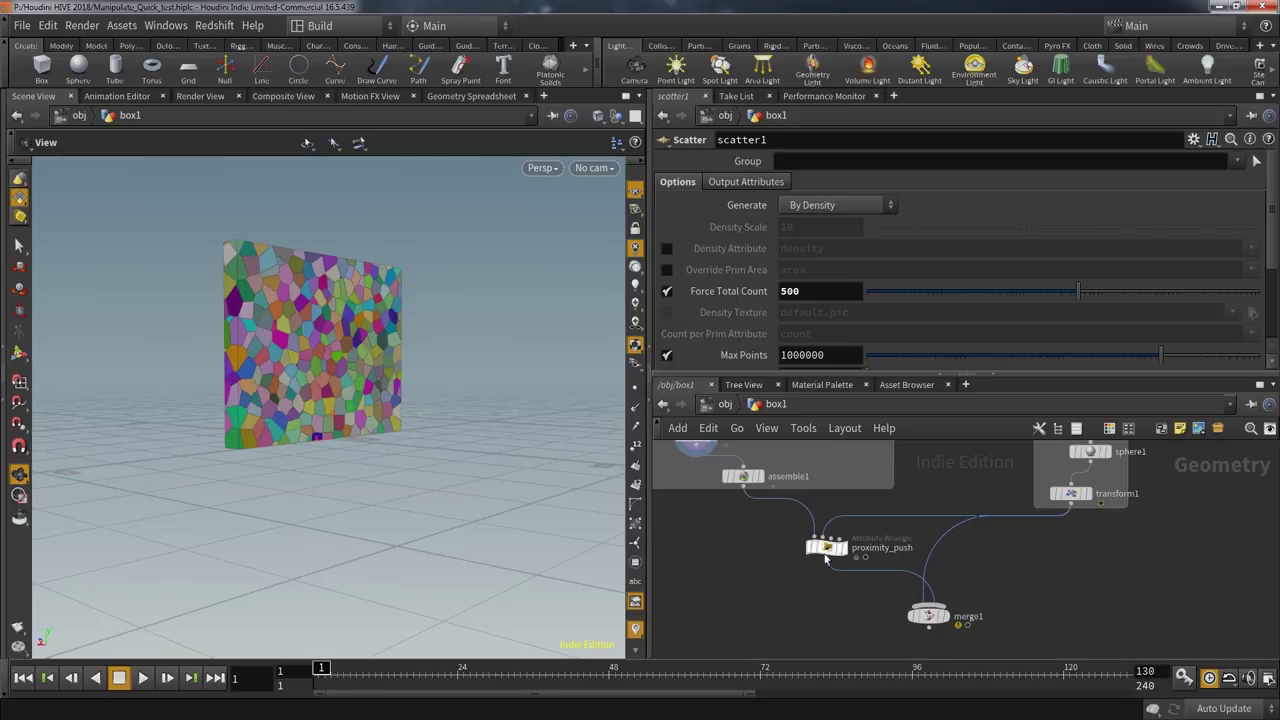
- Connect scatter1's output to the first input of proximity_push, replacing assemble1, and display merge1
{"action": "mouse_move", "coordinate": [843, 562]}
{"action": "scroll", "coordinate": [843, 562], "scroll_direction": "up", "scroll_amount": 3}
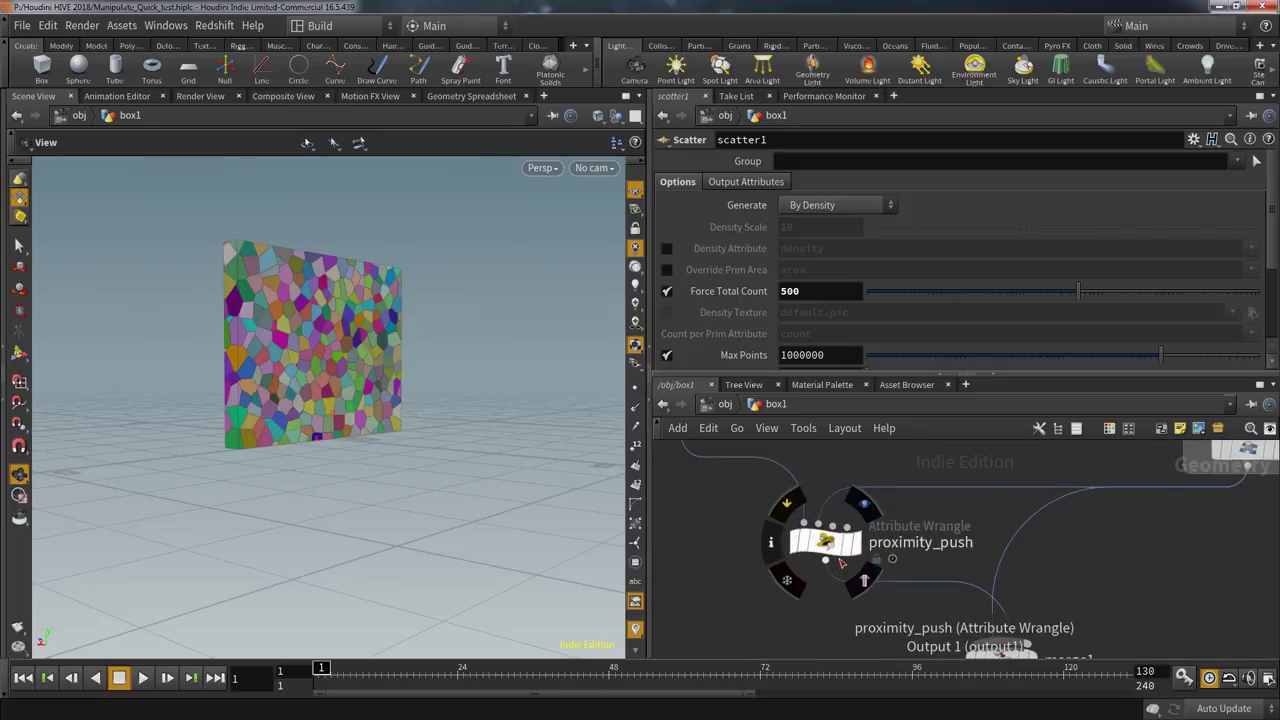
{"action": "scroll", "coordinate": [842, 562], "scroll_direction": "down", "scroll_amount": 1}
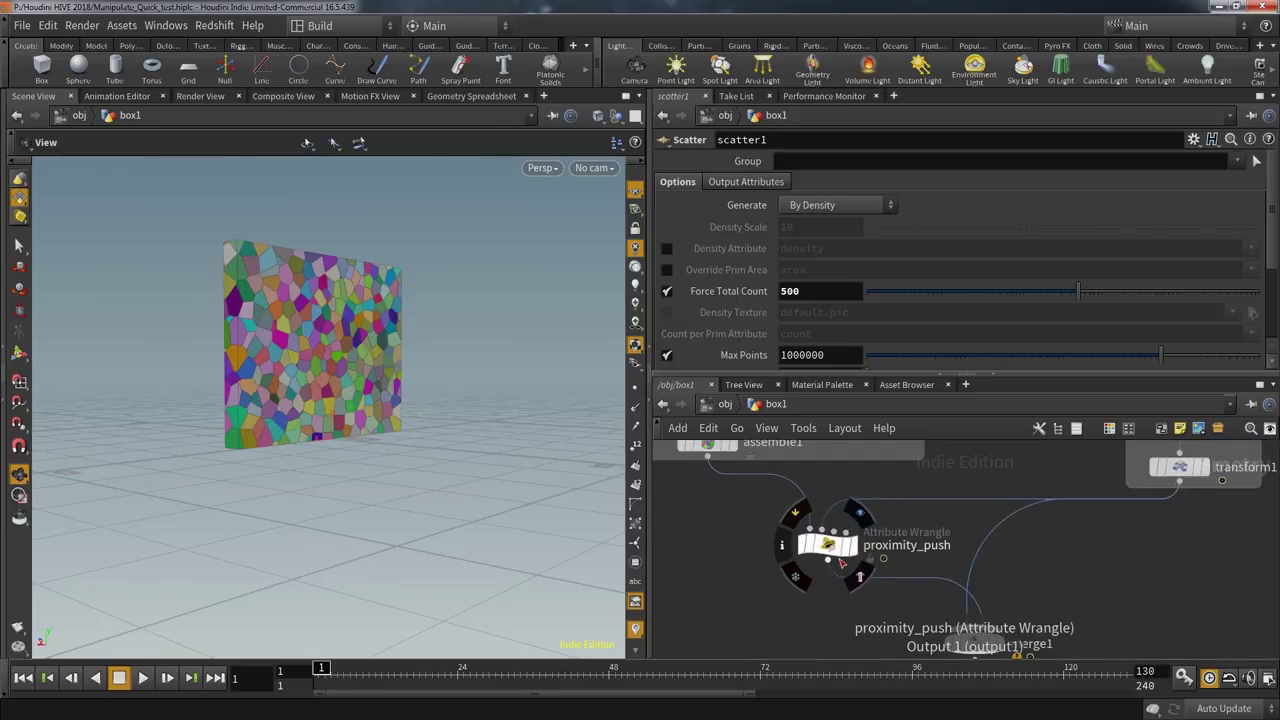
{"action": "key", "text": "h"}
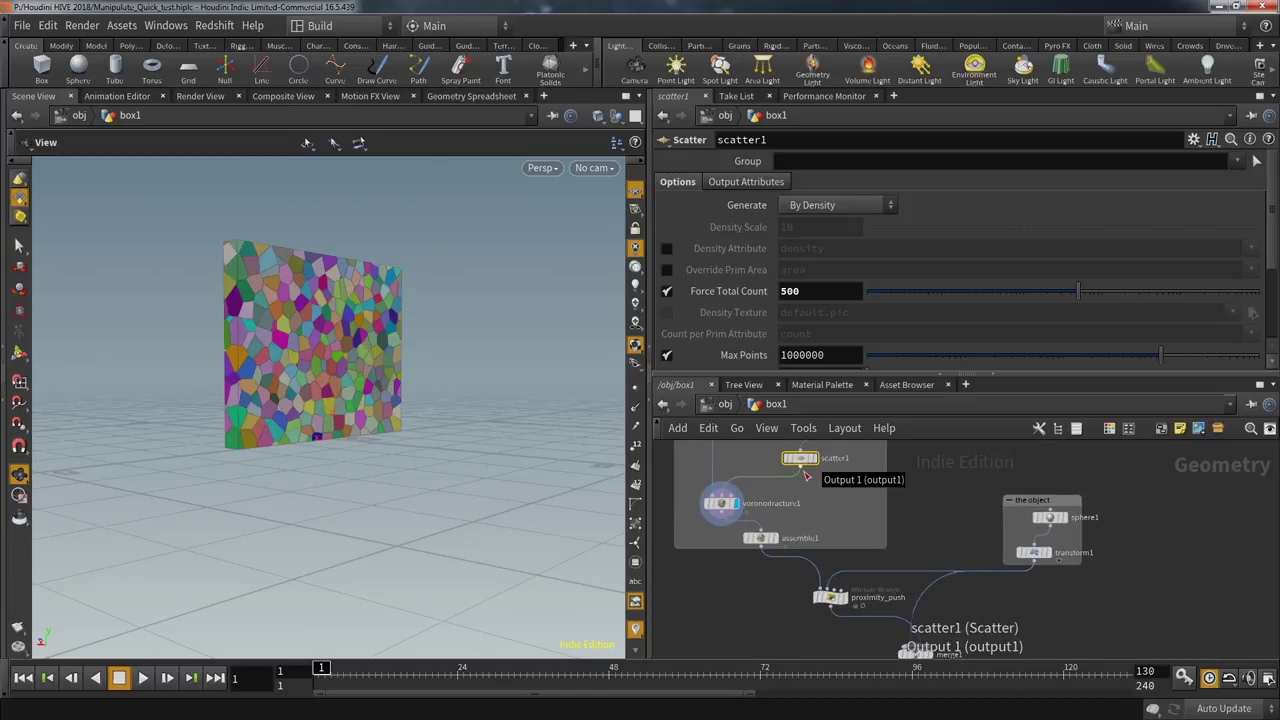
{"action": "left_click_drag", "start_coordinate": [806, 476], "coordinate": [818, 593]}
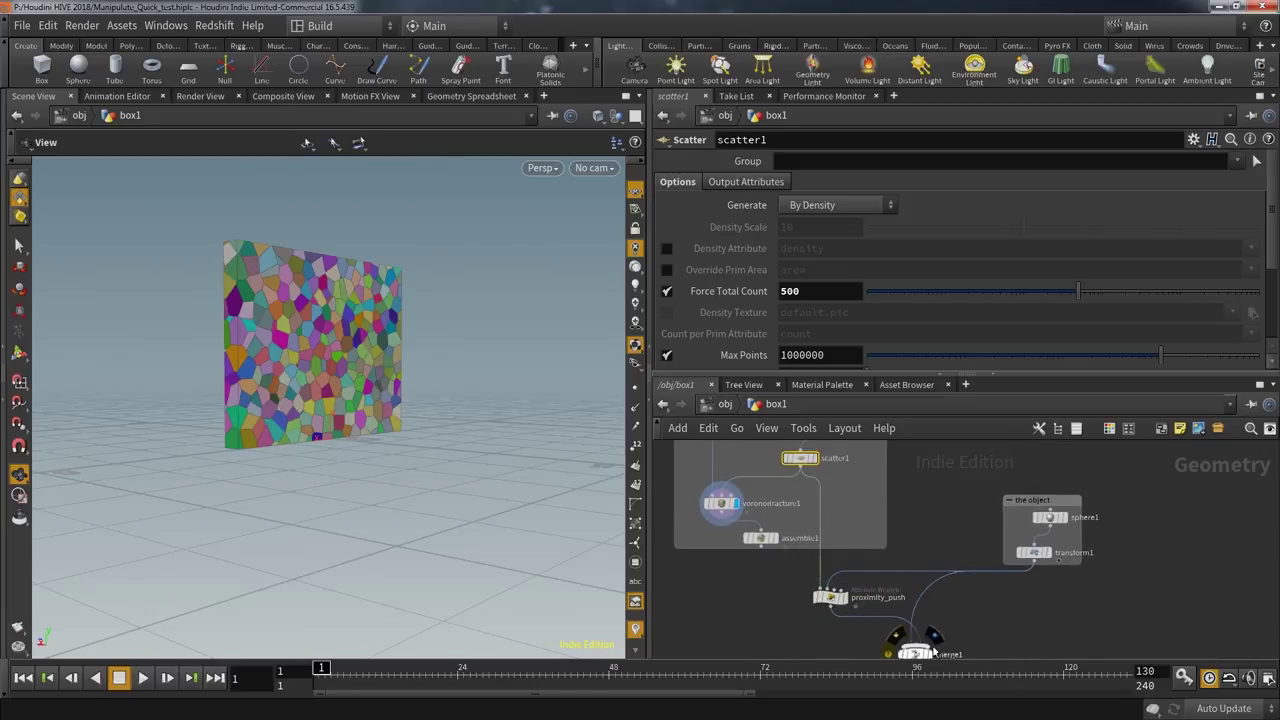
{"action": "left_click", "coordinate": [935, 645]}
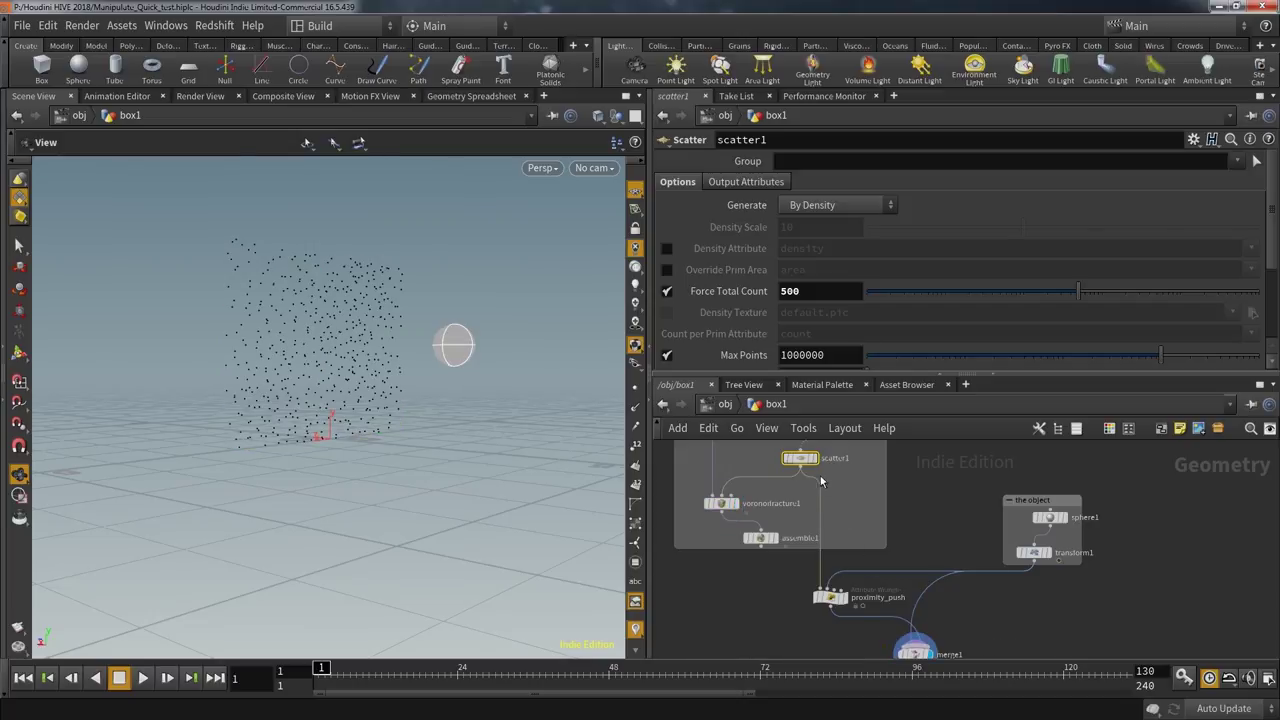
- Set scatter1's Force Total Count to 10000
{"action": "left_click_drag", "start_coordinate": [841, 286], "coordinate": [673, 297]}
{"action": "type", "text": "10000"}
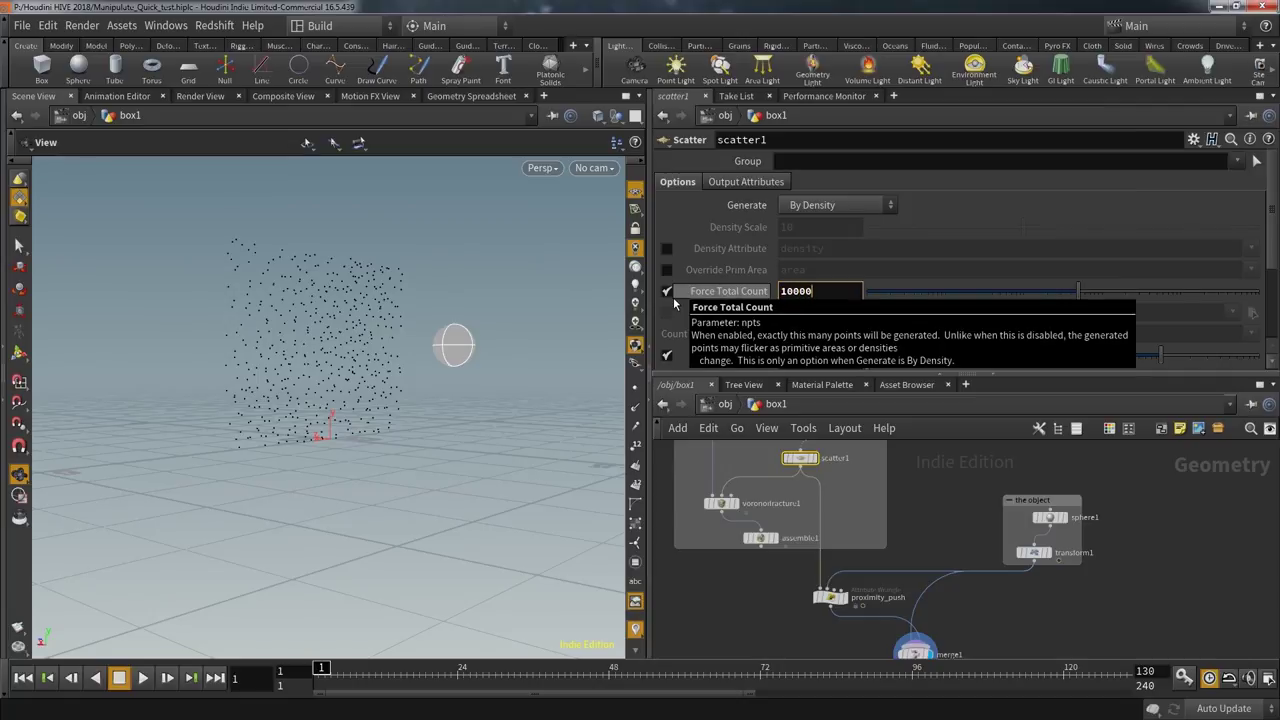
{"action": "key", "text": "Return"}
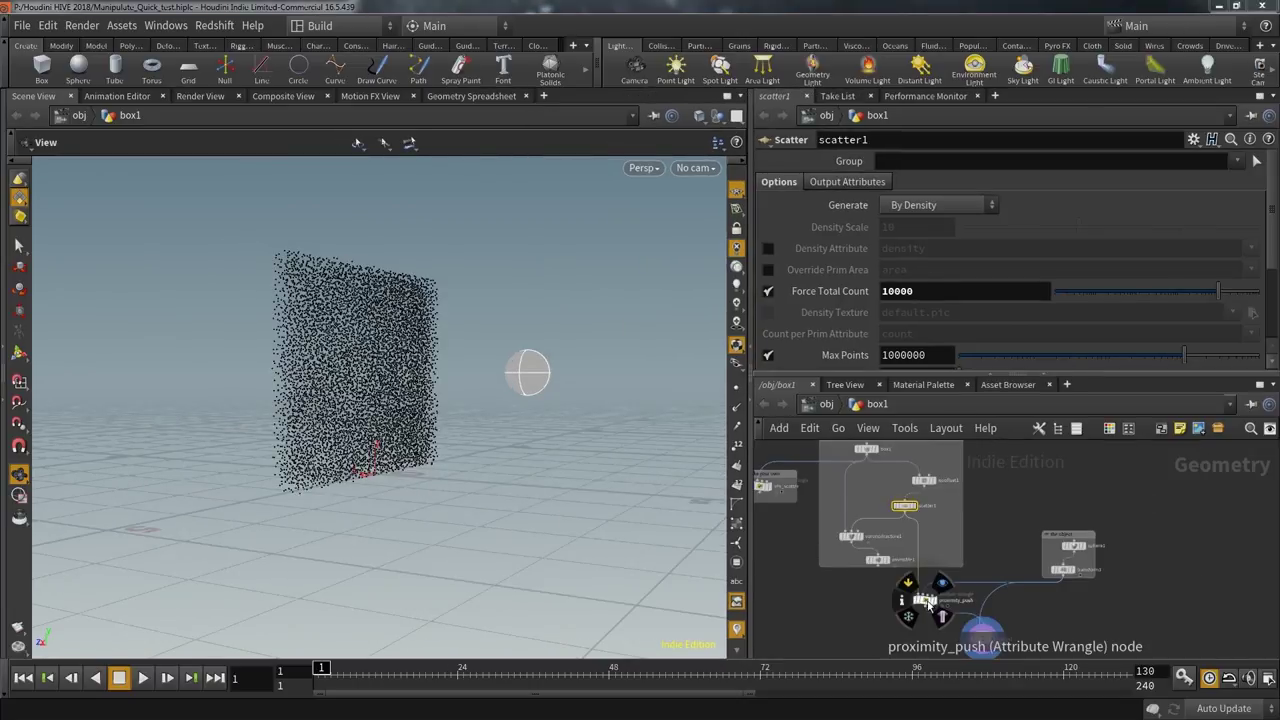
- Open the proximity_push wrangle's VEX code in the expanded string editor and enlarge the editor window
{"action": "left_click", "coordinate": [926, 602]}
{"action": "left_click", "coordinate": [975, 282]}
{"action": "key", "text": "alt+e"}
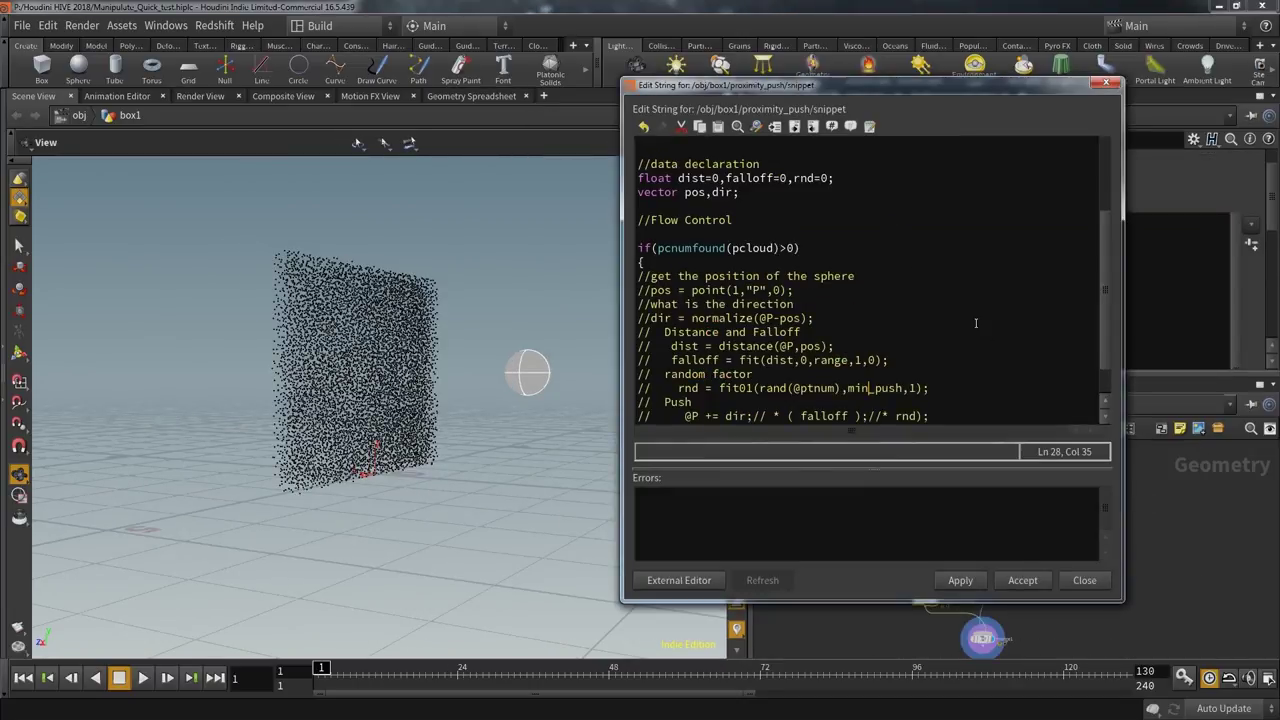
{"action": "left_click_drag", "start_coordinate": [1122, 600], "coordinate": [1193, 624]}
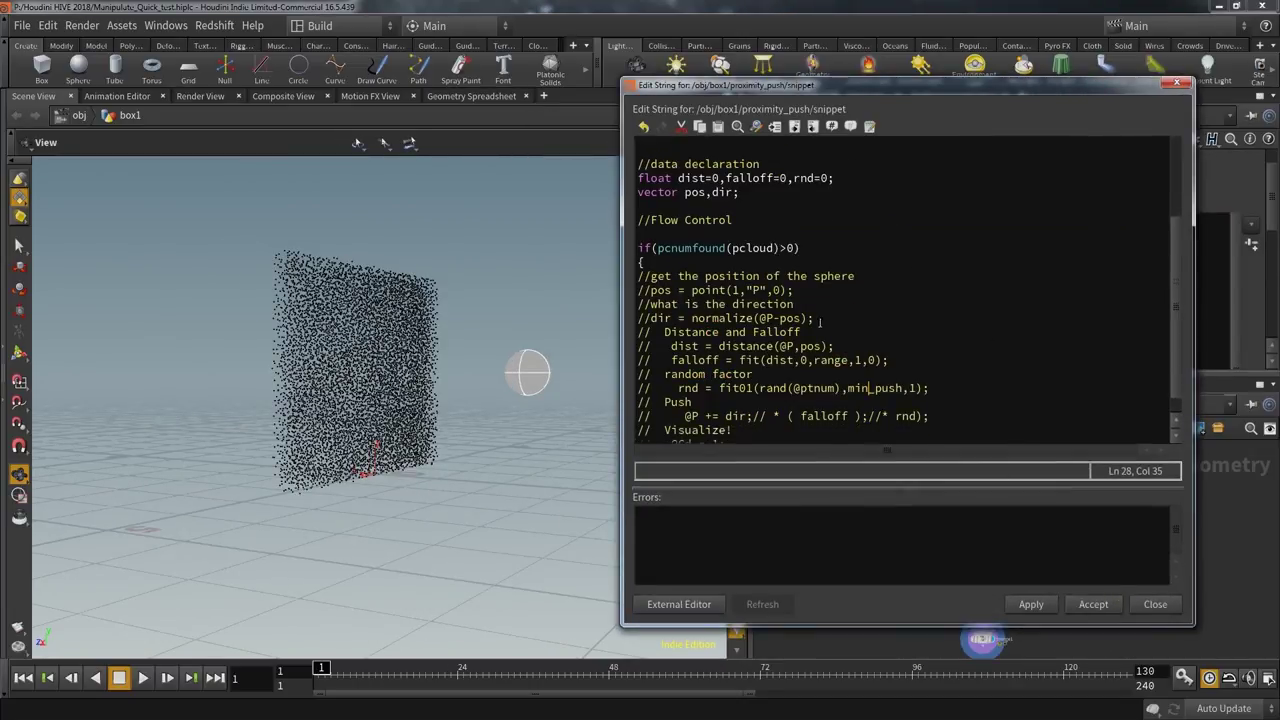
- Examine the point cloud section of the code, especially the pcopen arguments and its range parameter
{"action": "scroll", "coordinate": [845, 300], "scroll_direction": "up", "scroll_amount": 3}
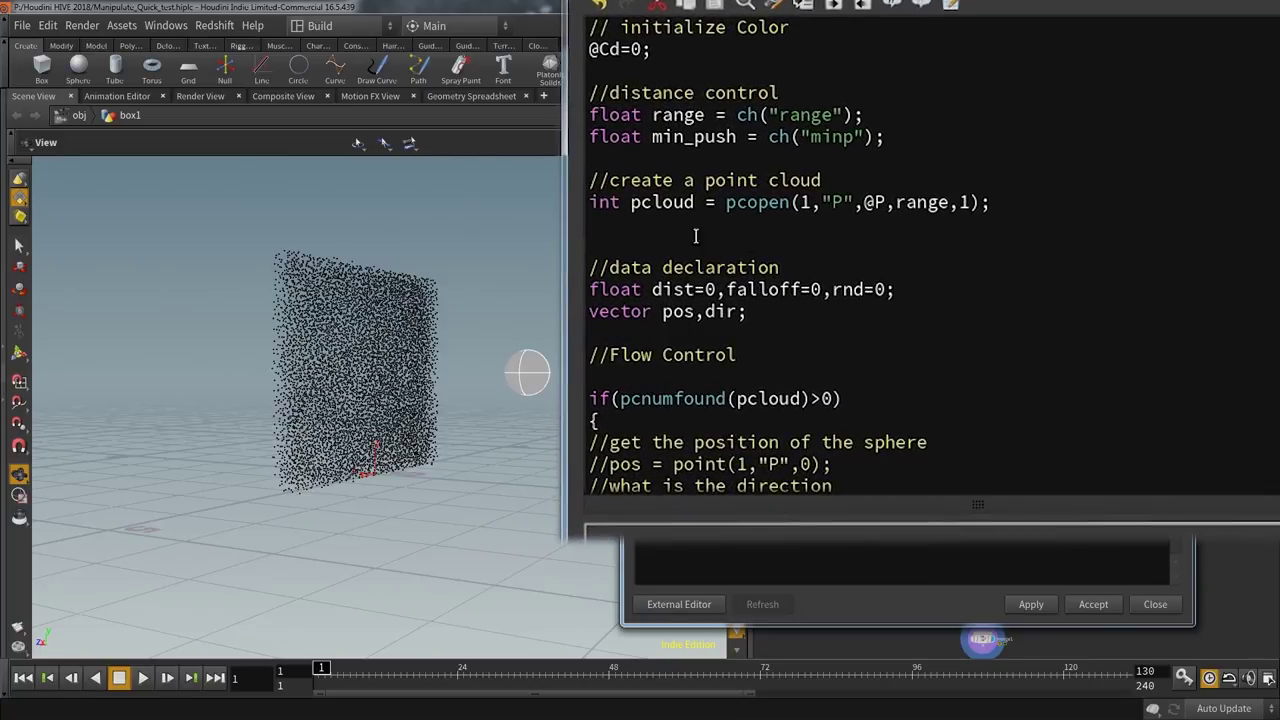
{"action": "left_click_drag", "start_coordinate": [596, 204], "coordinate": [1005, 209]}
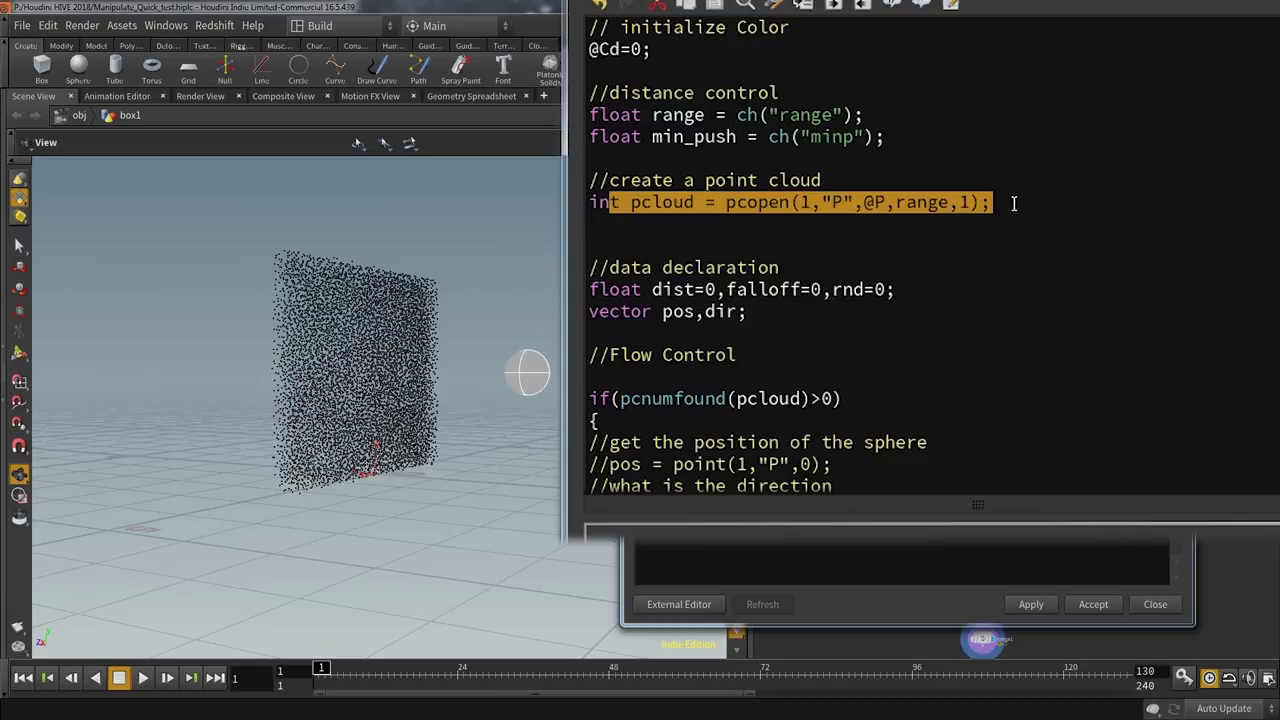
{"action": "left_click", "coordinate": [1010, 203]}
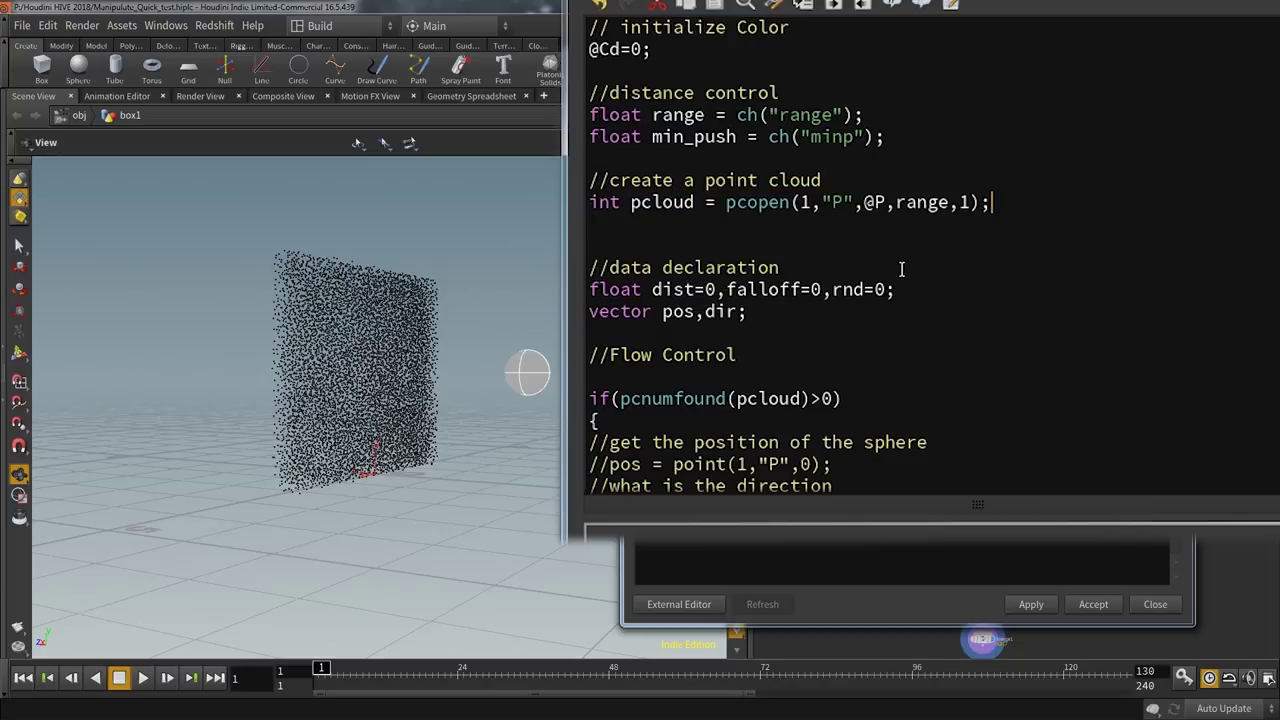
{"action": "mouse_move", "coordinate": [471, 280]}
{"action": "left_mouse_down"}
{"action": "mouse_move", "coordinate": [494, 277]}
{"action": "mouse_move", "coordinate": [446, 278]}
{"action": "left_mouse_up"}
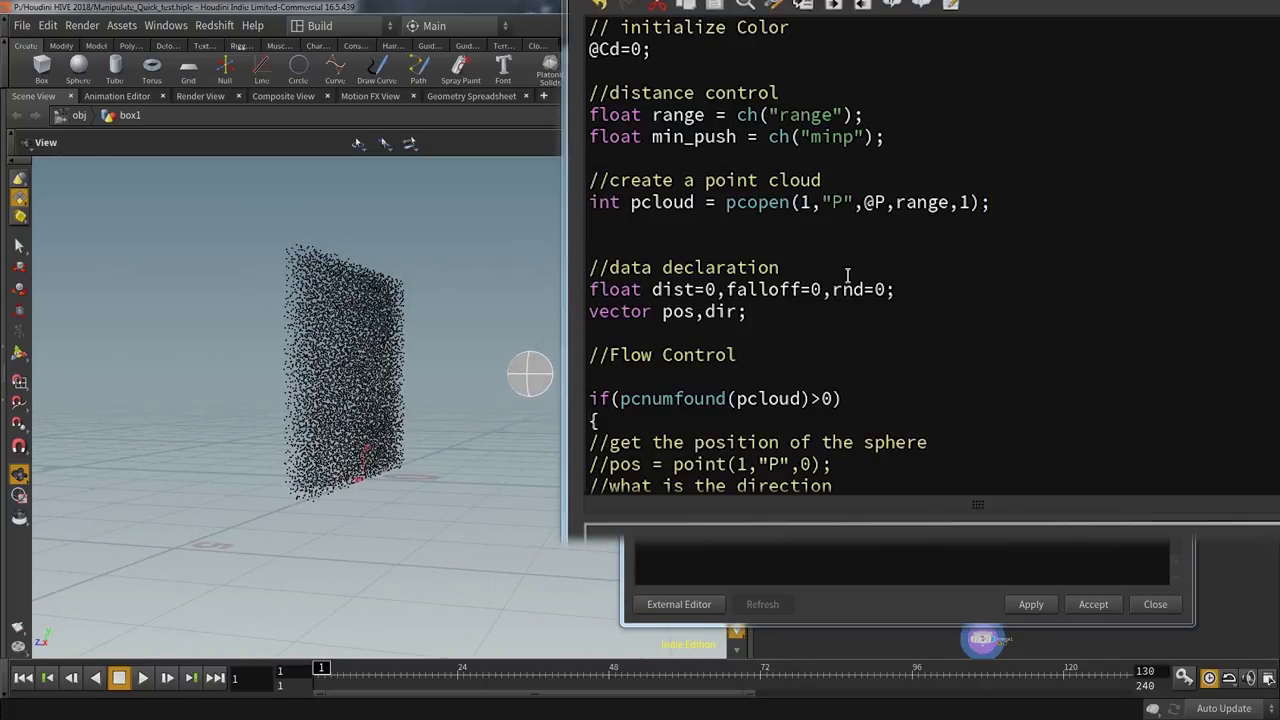
{"action": "left_click_drag", "start_coordinate": [907, 190], "coordinate": [952, 200]}
{"action": "left_click", "coordinate": [952, 201]}
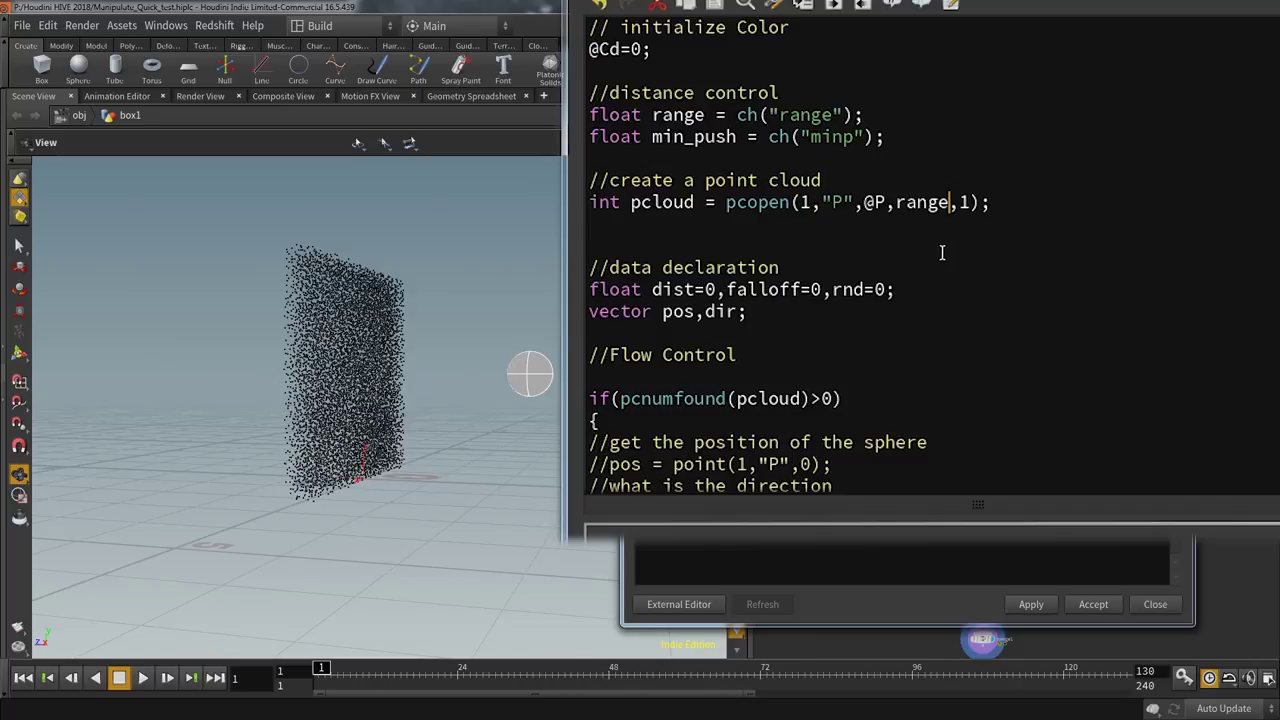
- Examine the Flow Control section of the code, focusing on the pcnumfound(pcloud)>0 condition and its block
{"action": "scroll", "coordinate": [778, 241], "scroll_direction": "down", "scroll_amount": 4}
{"action": "scroll", "coordinate": [778, 245], "scroll_direction": "down", "scroll_amount": 1}
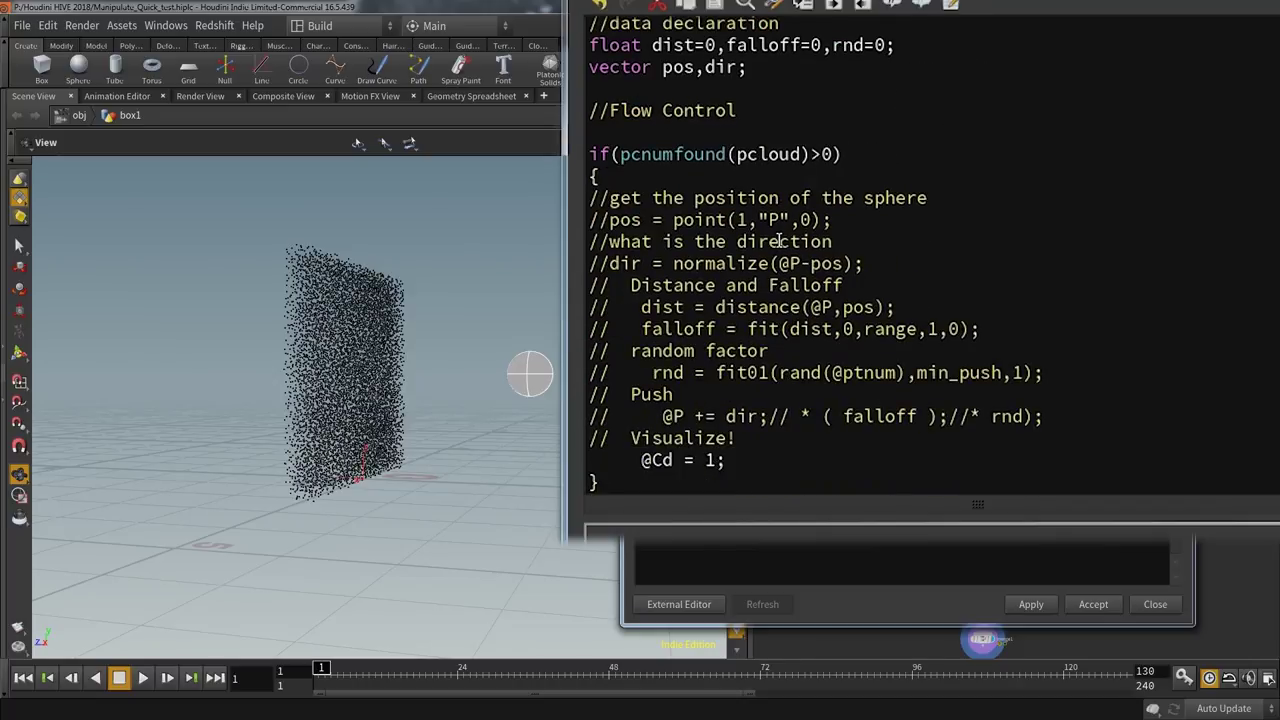
{"action": "left_click_drag", "start_coordinate": [760, 112], "coordinate": [594, 117]}
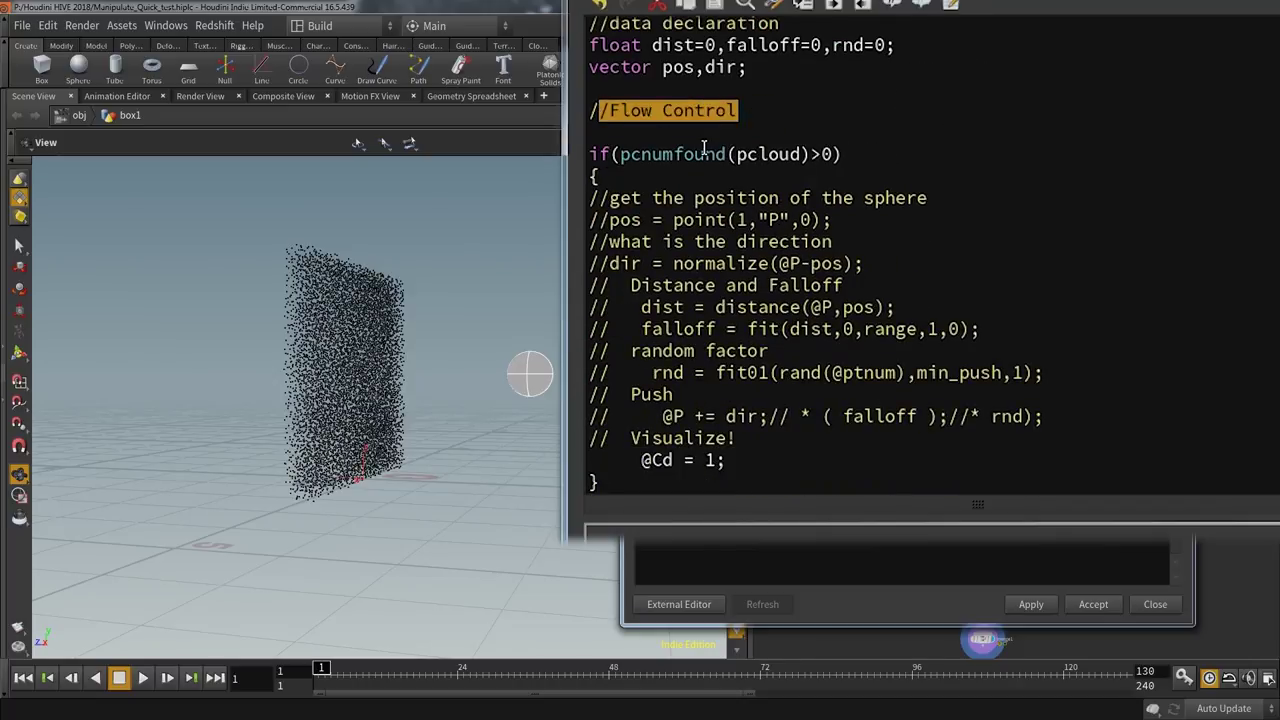
{"action": "left_click", "coordinate": [705, 152]}
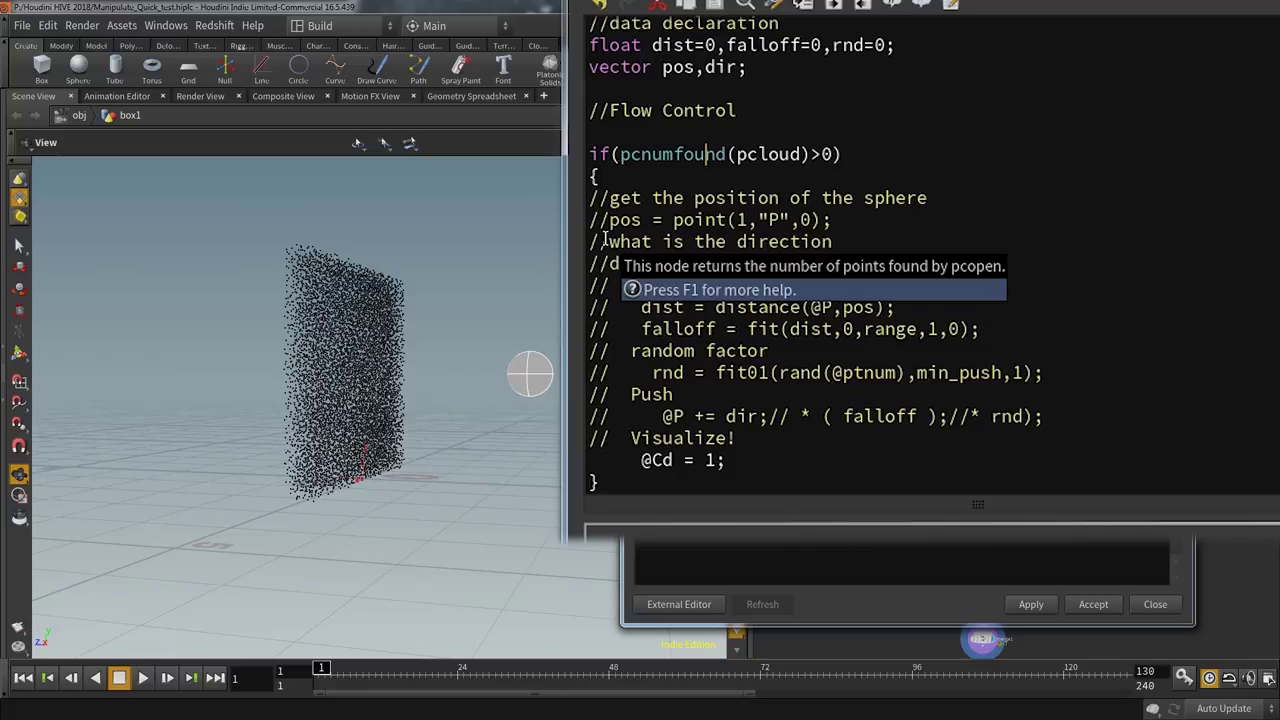
{"action": "left_click_drag", "start_coordinate": [680, 176], "coordinate": [712, 416]}
{"action": "left_click", "coordinate": [727, 194]}
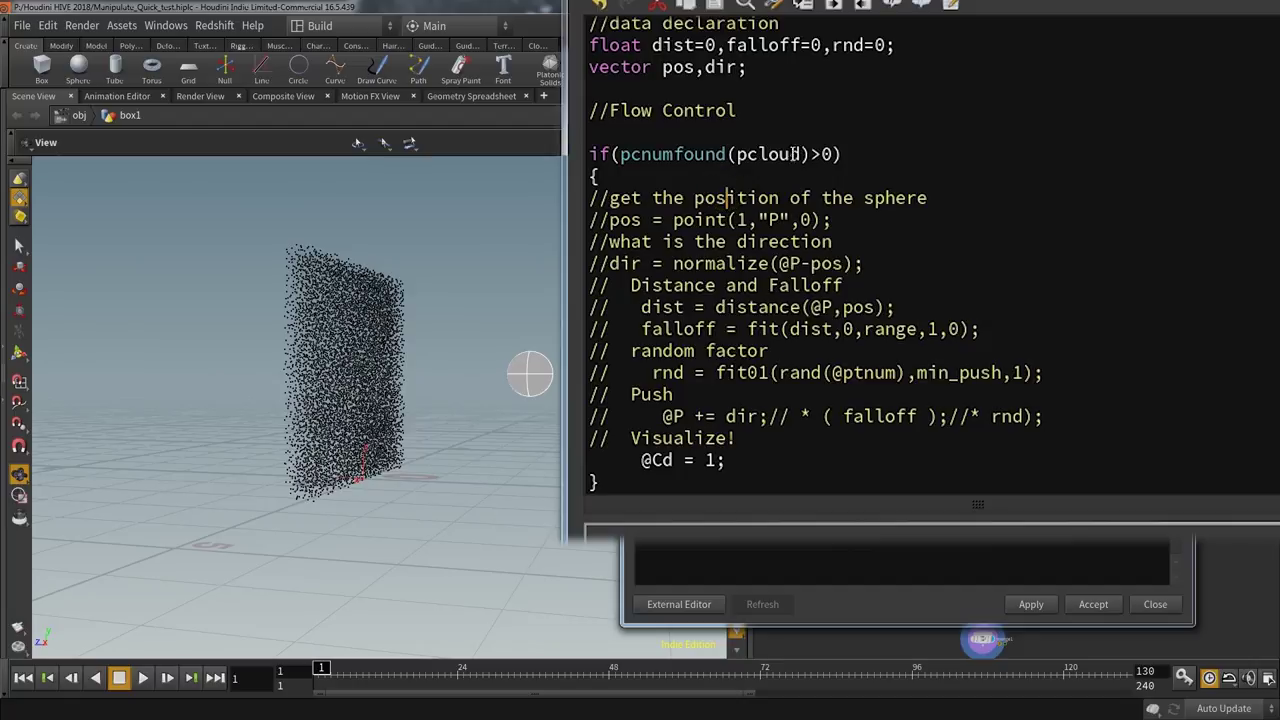
{"action": "left_click_drag", "start_coordinate": [788, 154], "coordinate": [836, 154]}
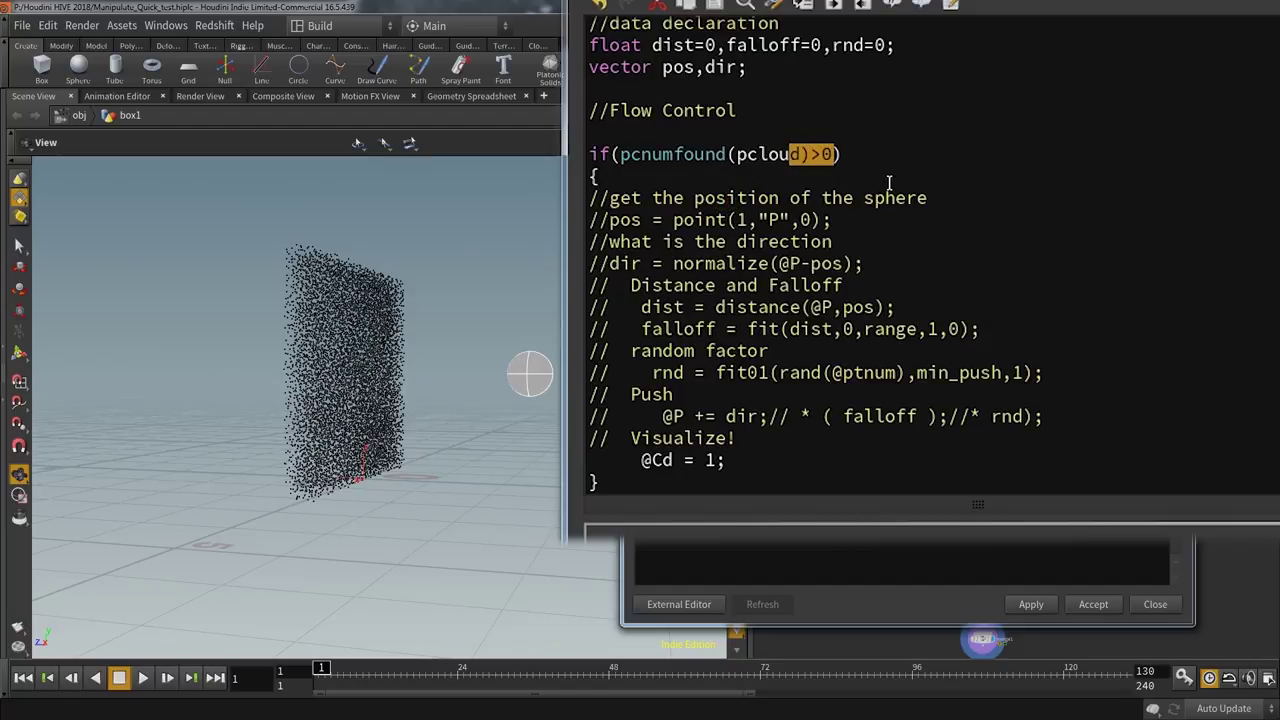
{"action": "left_click", "coordinate": [888, 178]}
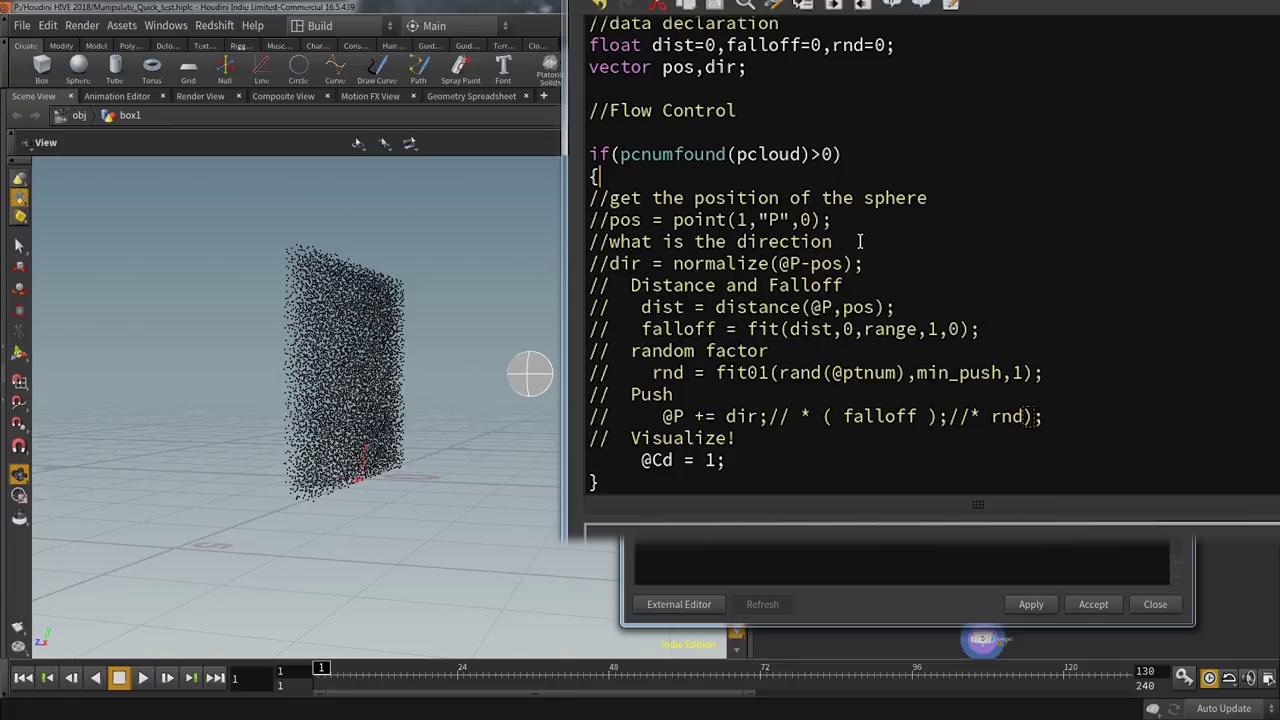
- Uncomment the pos = point(1,"P",0) and dir = normalize(@P-pos) lines inside the if block
{"action": "left_click", "coordinate": [606, 217]}
{"action": "key", "text": "BackSpace"}
{"action": "key", "text": "BackSpace"}
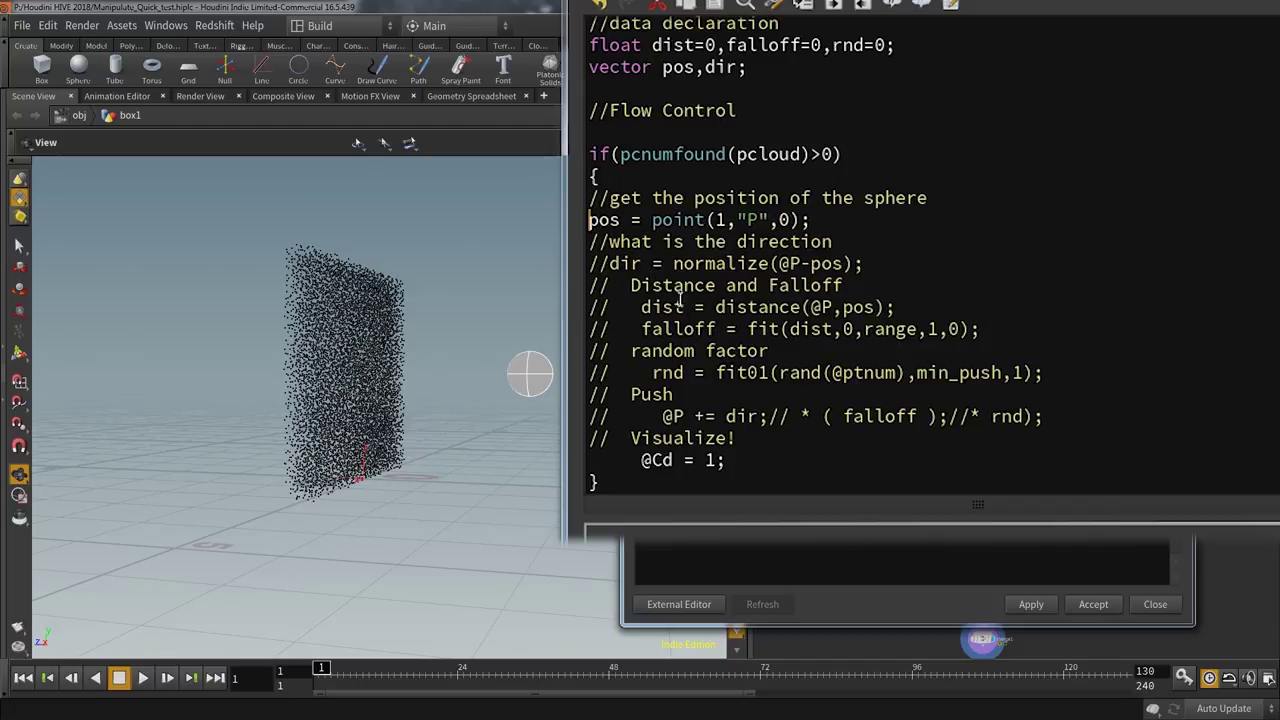
{"action": "left_click", "coordinate": [607, 264]}
{"action": "key", "text": "BackSpace"}
{"action": "key", "text": "BackSpace"}
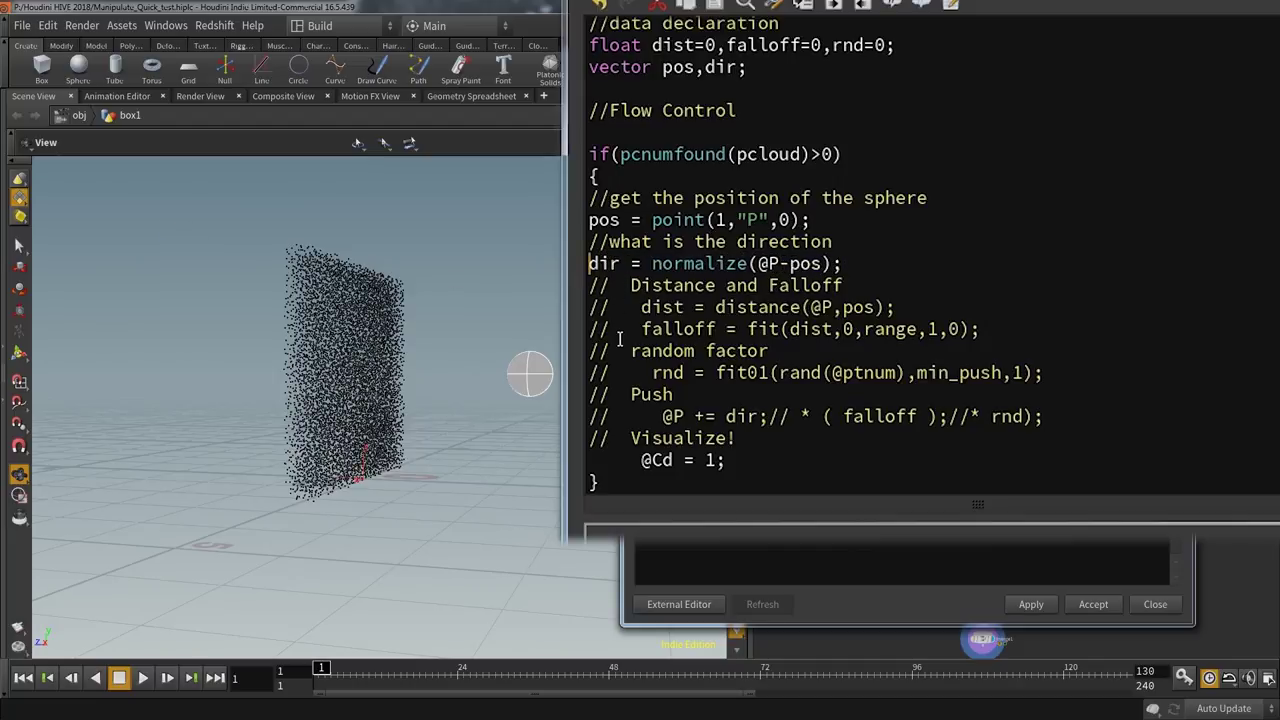
{"action": "left_click_drag", "start_coordinate": [641, 460], "coordinate": [686, 459]}
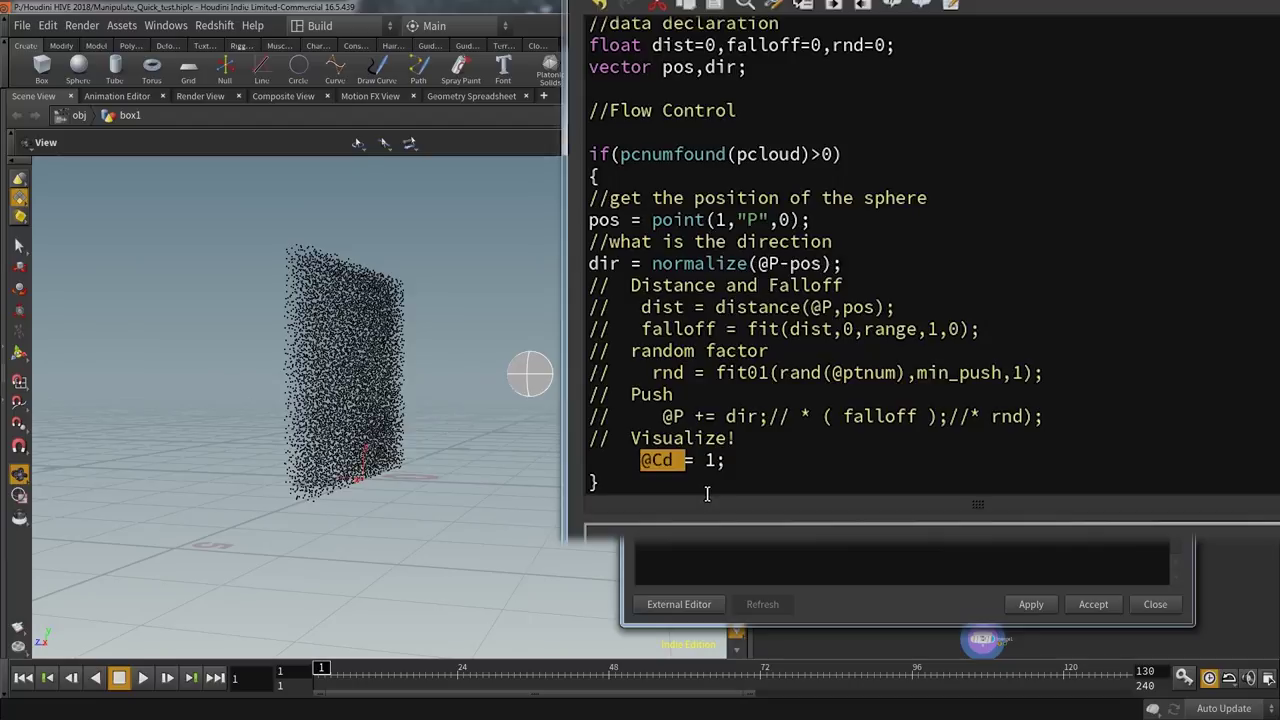
{"action": "left_click", "coordinate": [736, 462]}
{"action": "type", "text": "//@Cd={}"}
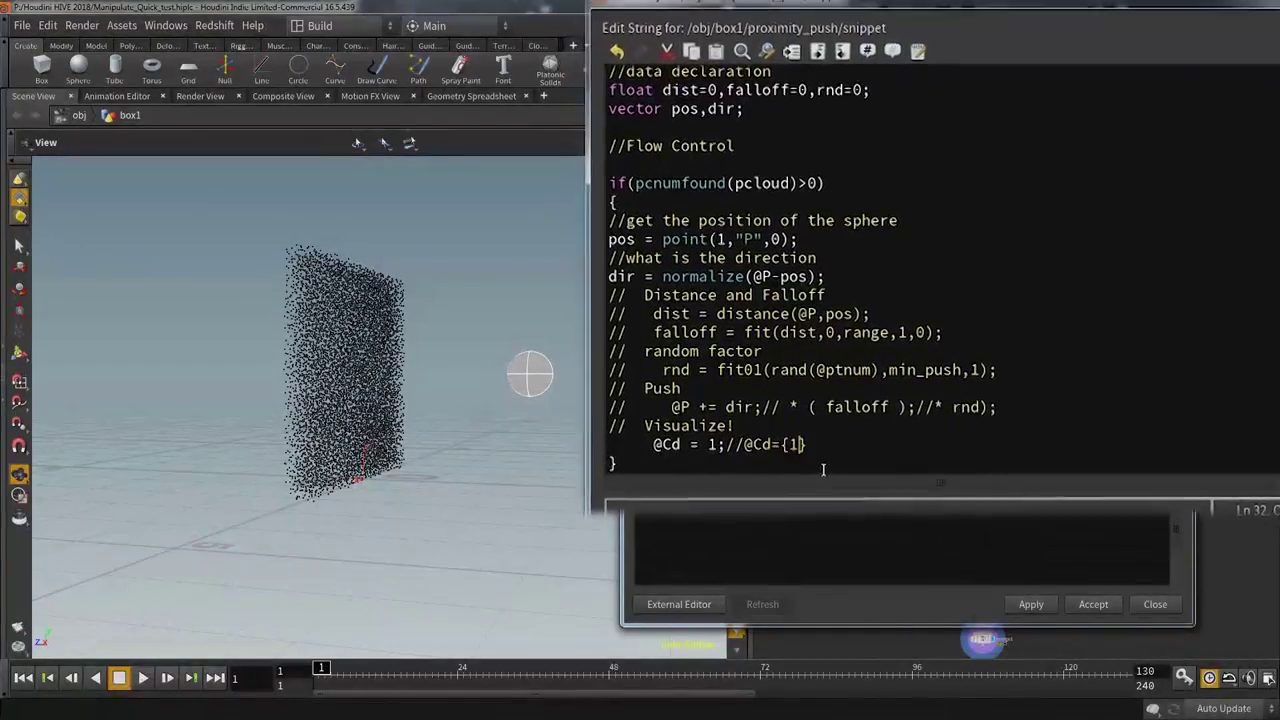
{"action": "type", "text": "1,1,1"}
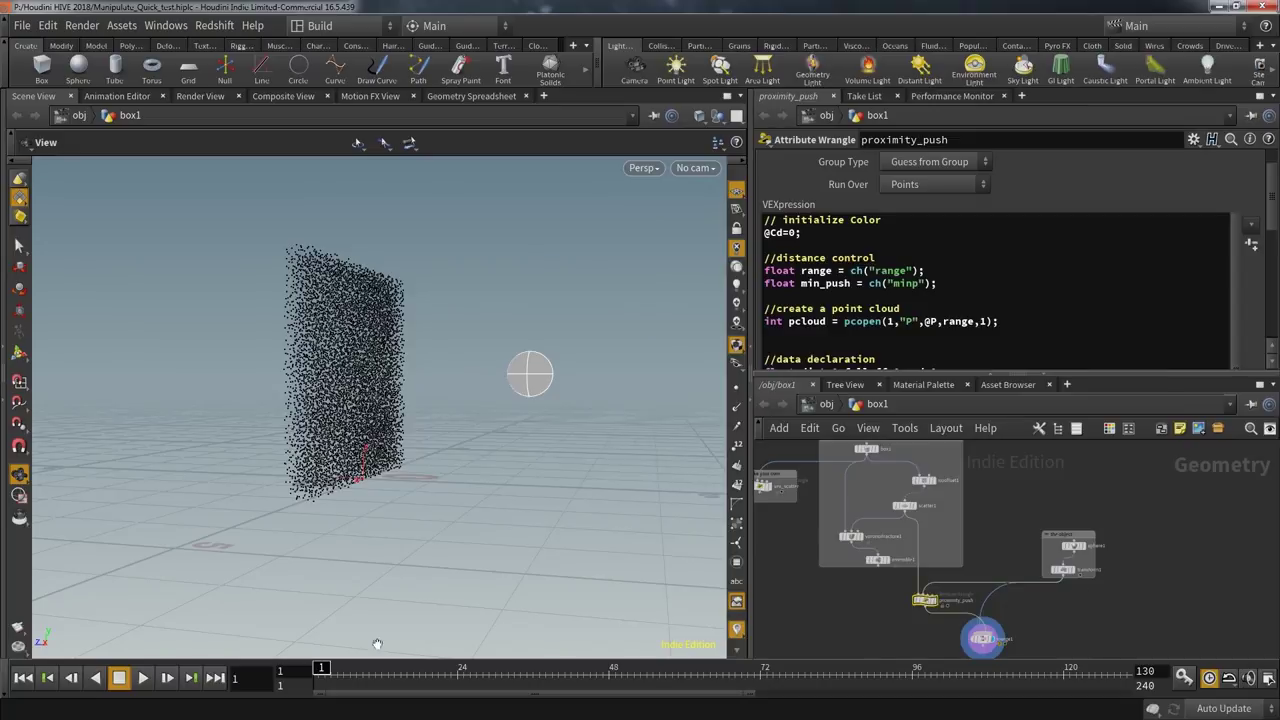
- Go to frame 39, uncomment the @P += dir; line in the wrangle code and apply the change
{"action": "left_click_drag", "start_coordinate": [362, 678], "coordinate": [552, 686]}
{"action": "key", "text": "alt+e"}
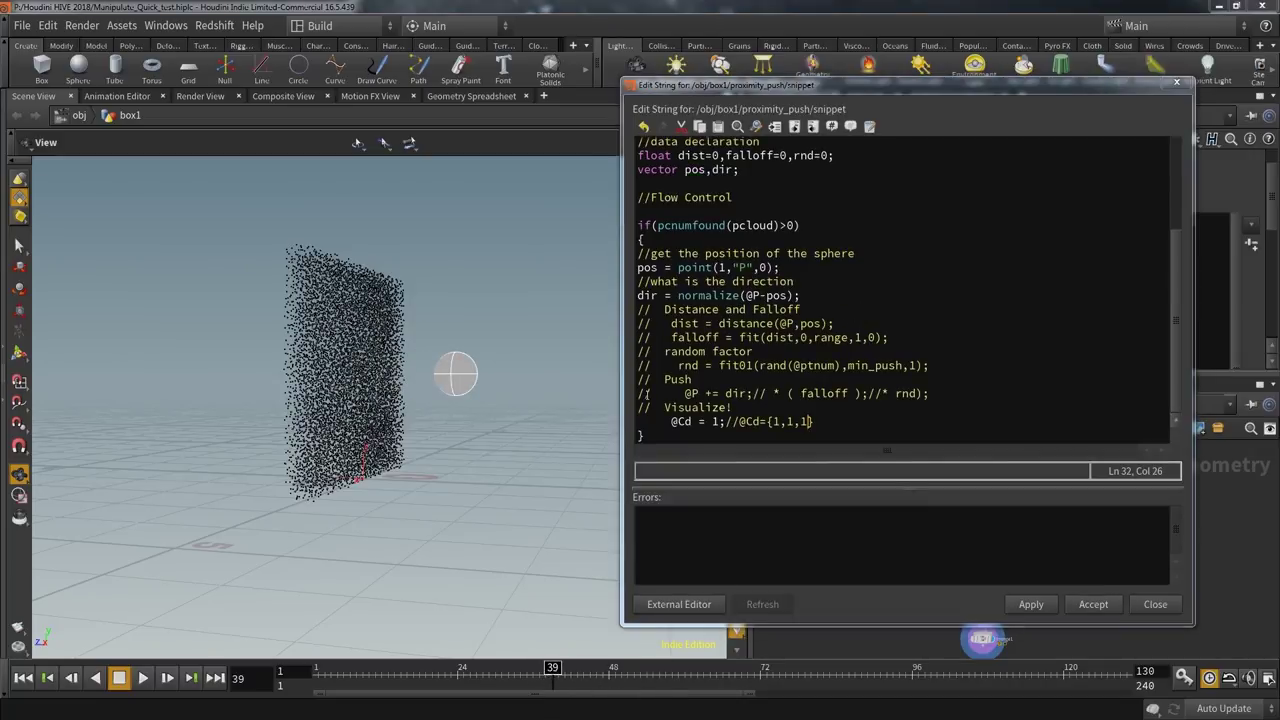
{"action": "scroll", "coordinate": [657, 436], "scroll_direction": "up", "scroll_amount": 4, "text": "ctrl"}
{"action": "scroll", "coordinate": [657, 436], "scroll_direction": "up", "scroll_amount": 1, "text": "ctrl"}
{"action": "left_click", "coordinate": [662, 450]}
{"action": "key", "text": "BackSpace"}
{"action": "key", "text": "BackSpace"}
{"action": "left_click", "coordinate": [1048, 605]}
- Scrub the timeline to frame 53 and inspect from the side how the points are pushed by the sphere
{"action": "left_click_drag", "start_coordinate": [553, 667], "coordinate": [669, 703]}
{"action": "left_click_drag", "start_coordinate": [462, 476], "coordinate": [497, 482]}
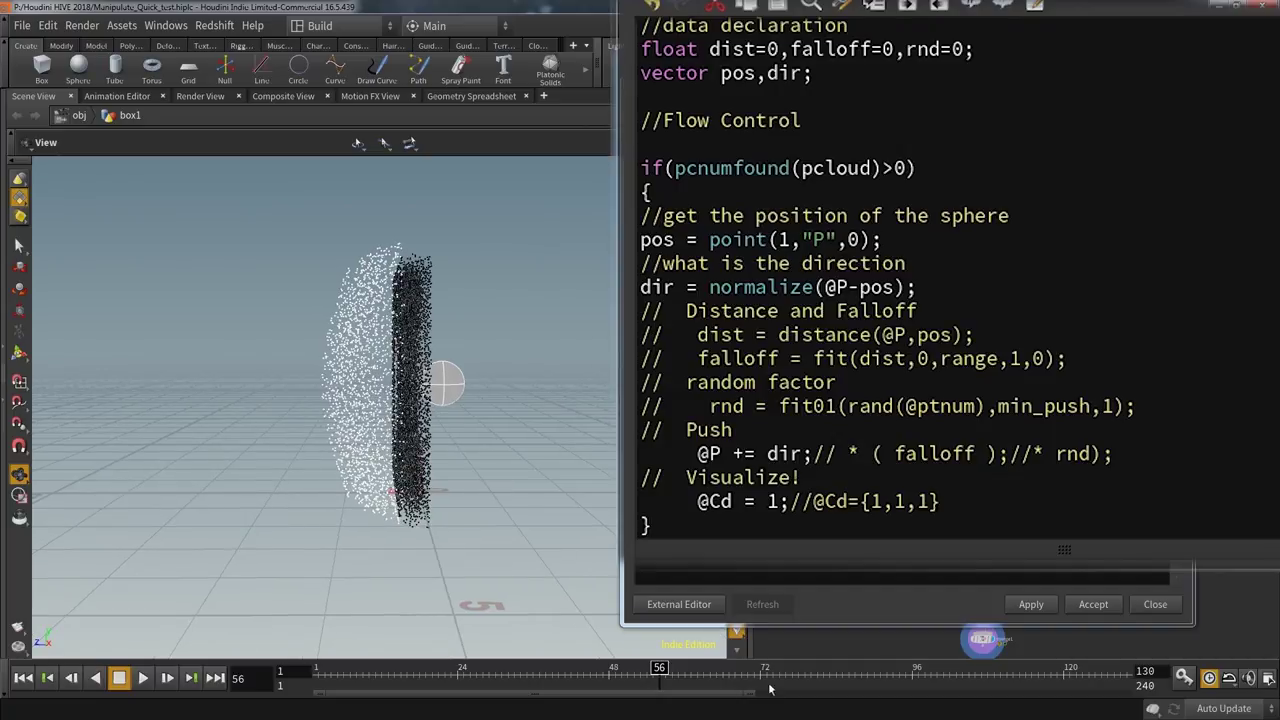
{"action": "mouse_move", "coordinate": [660, 668]}
{"action": "left_mouse_down"}
{"action": "mouse_move", "coordinate": [705, 671]}
{"action": "mouse_move", "coordinate": [641, 670]}
{"action": "left_mouse_up"}
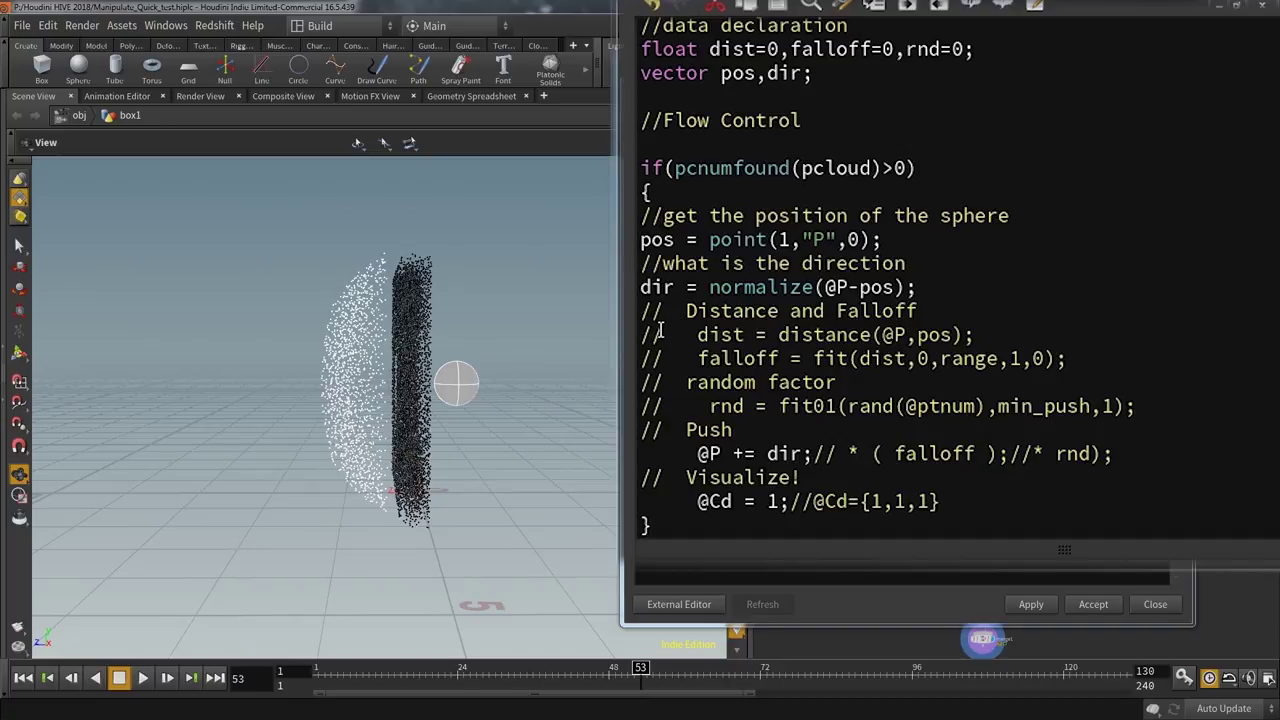
- Uncomment the dist = distance(@P,pos) line in the Distance and Falloff section
{"action": "left_click", "coordinate": [672, 333]}
{"action": "key", "text": "BackSpace"}
{"action": "key", "text": "BackSpace"}
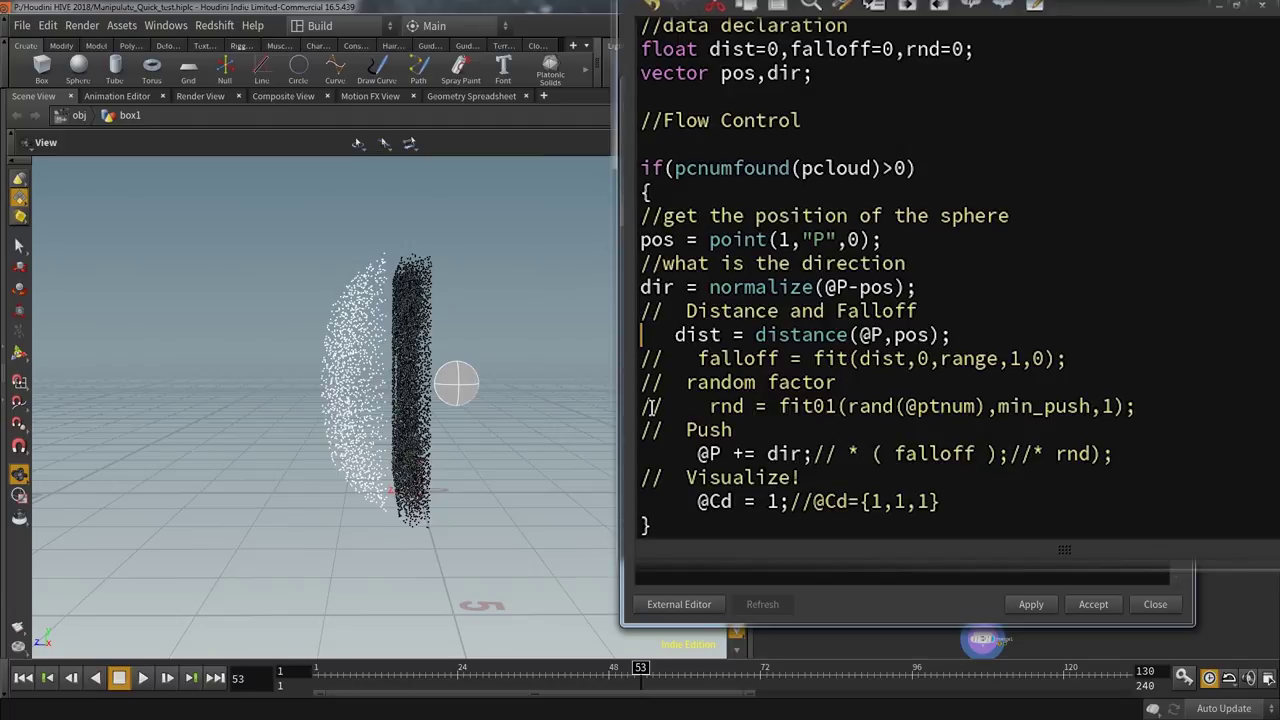
- Uncomment the falloff = fit(dist,0,range,1,0) line in the Distance and Falloff section and apply the change
{"action": "left_click", "coordinate": [662, 358]}
{"action": "key", "text": "BackSpace"}
{"action": "key", "text": "BackSpace"}
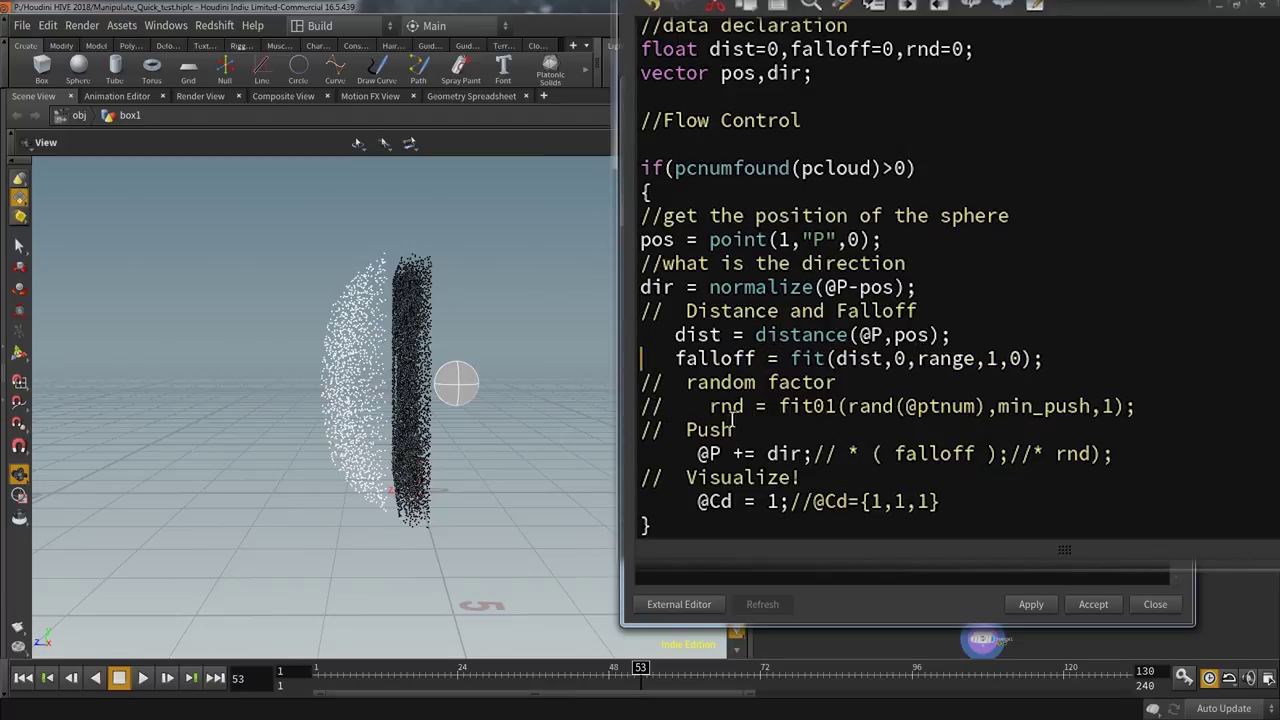
{"action": "left_click_drag", "start_coordinate": [924, 359], "coordinate": [975, 370]}
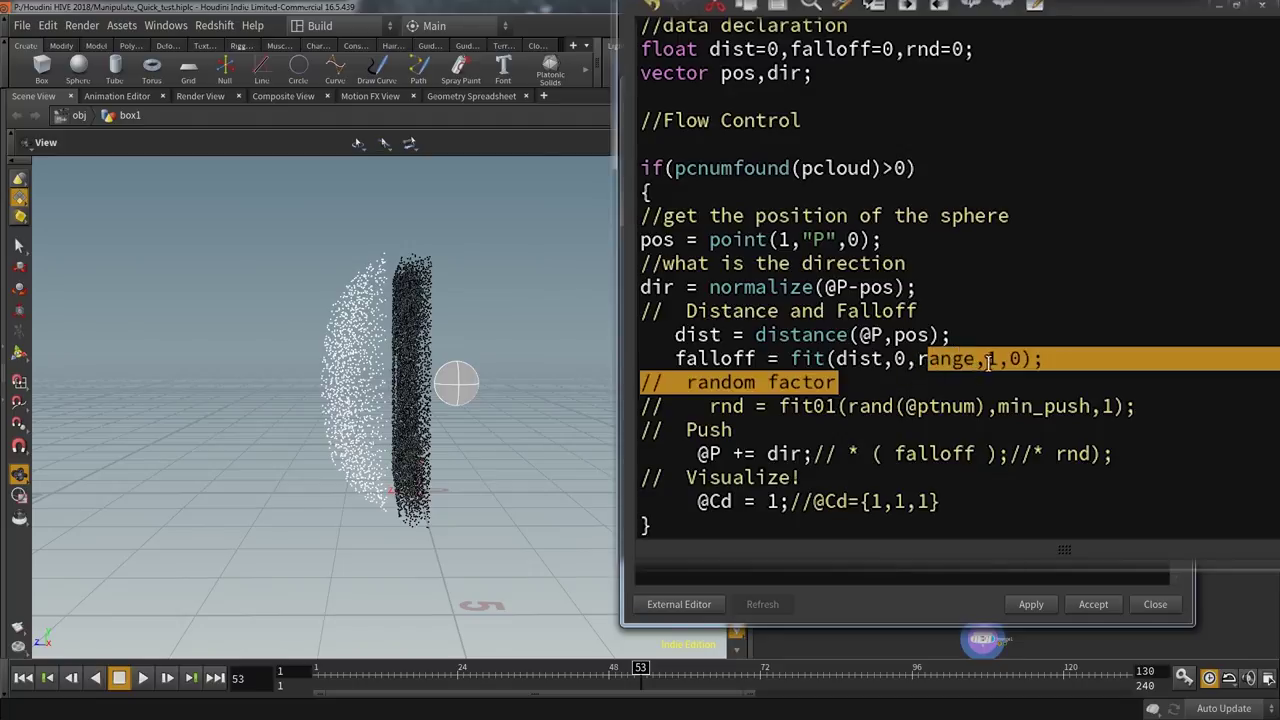
{"action": "left_click", "coordinate": [988, 362]}
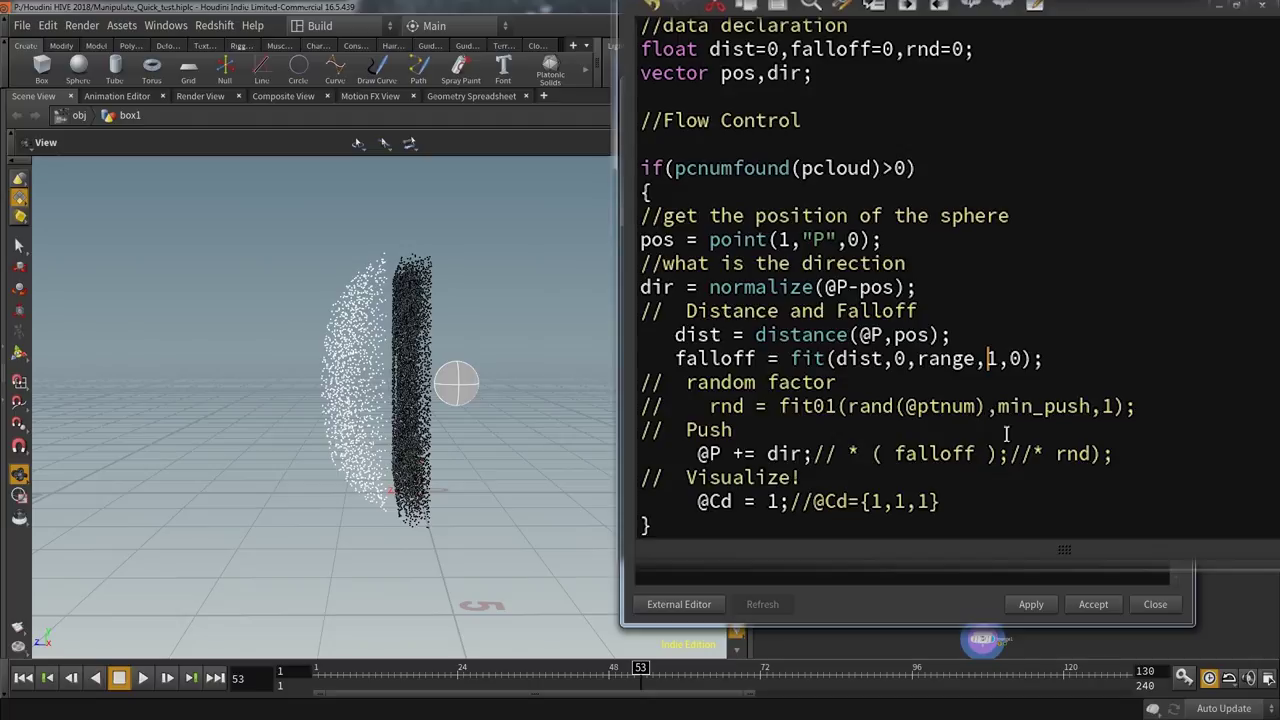
{"action": "left_click", "coordinate": [1031, 604]}
- Make the push line active as @P += dir * ( falloff ), leaving * rnd commented out, and apply the change
{"action": "left_click", "coordinate": [846, 453]}
{"action": "key", "text": "BackSpace"}
{"action": "key", "text": "BackSpace"}
{"action": "key", "text": "BackSpace"}
{"action": "key", "text": "BackSpace"}
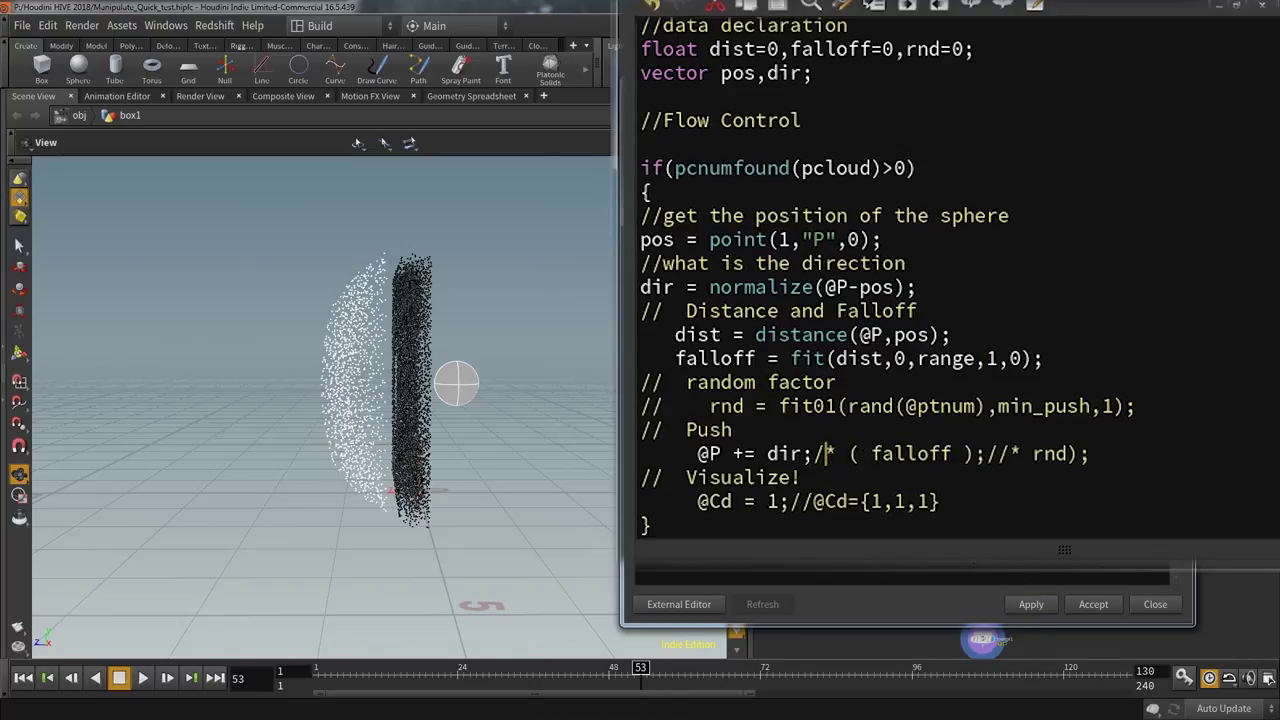
{"action": "left_click", "coordinate": [1045, 606]}
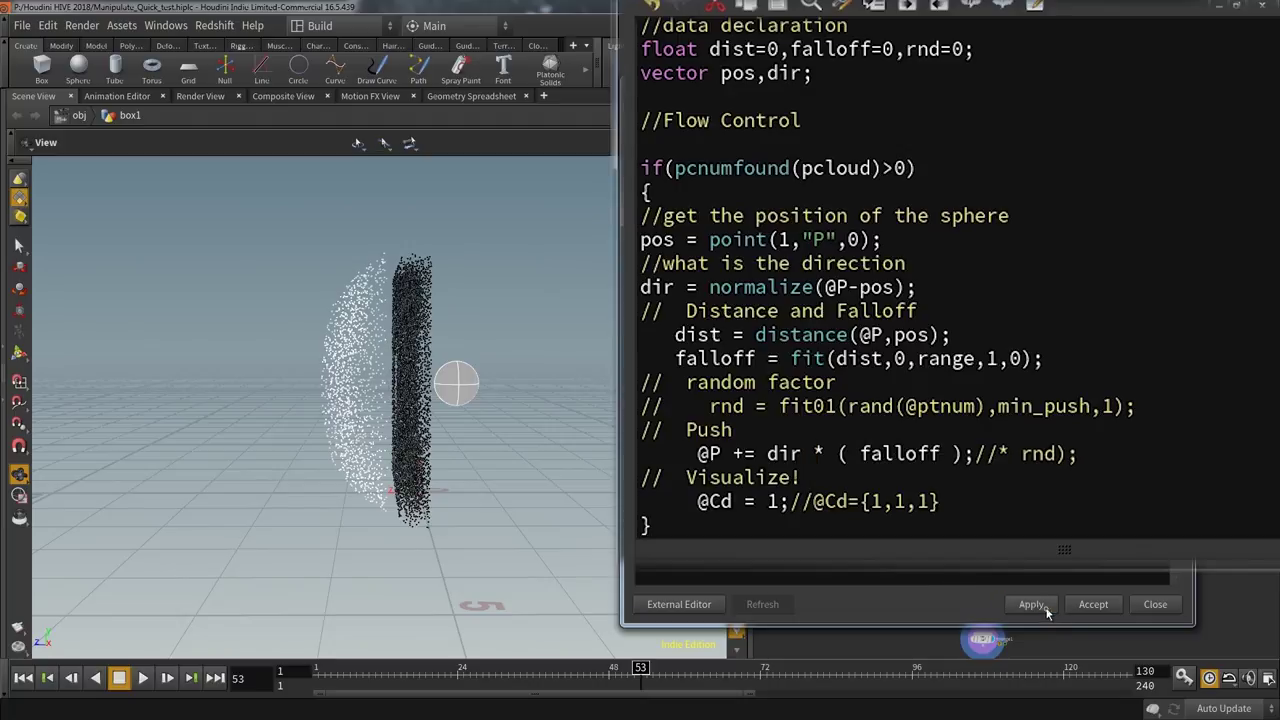
- Scrub the timeline to frame 62 and inspect the falloff push on the wall points from the front
{"action": "left_click_drag", "start_coordinate": [643, 672], "coordinate": [698, 640]}
{"action": "left_click_drag", "start_coordinate": [560, 442], "coordinate": [295, 418]}
{"action": "right_click_drag", "start_coordinate": [295, 418], "coordinate": [264, 272]}
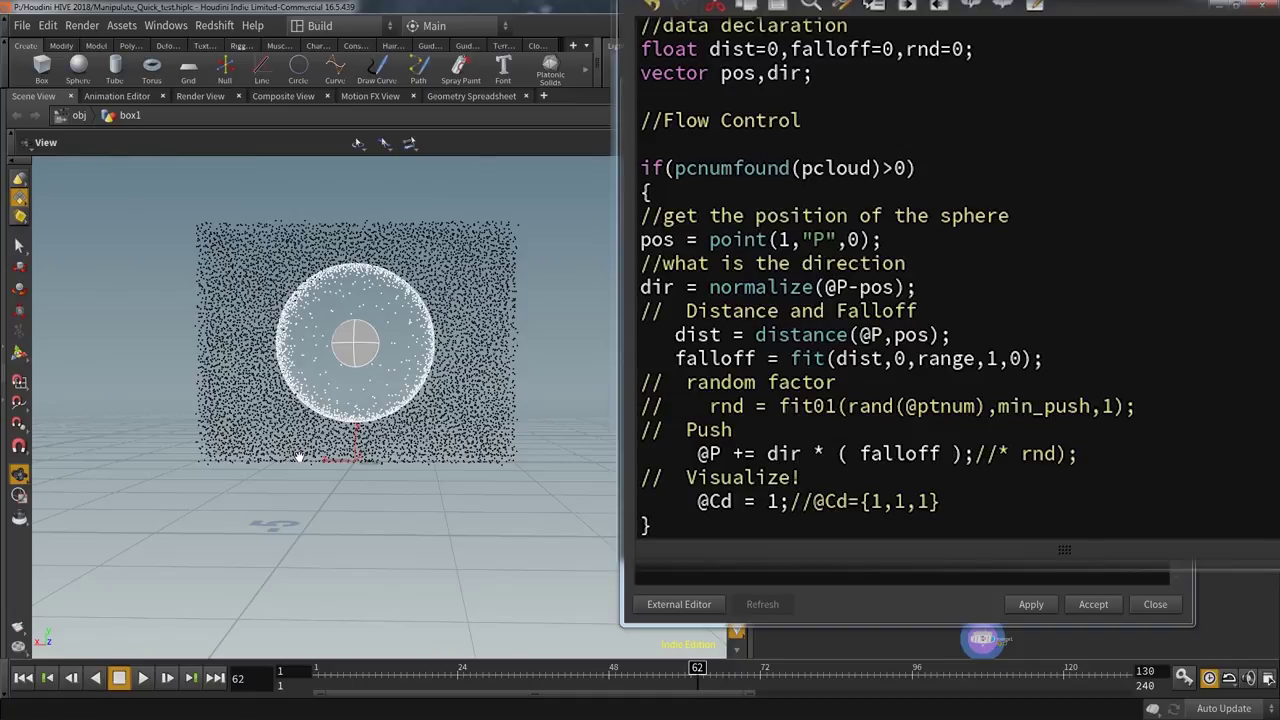
{"action": "left_click", "coordinate": [660, 405]}
{"action": "key", "text": "BackSpace"}
{"action": "key", "text": "BackSpace"}
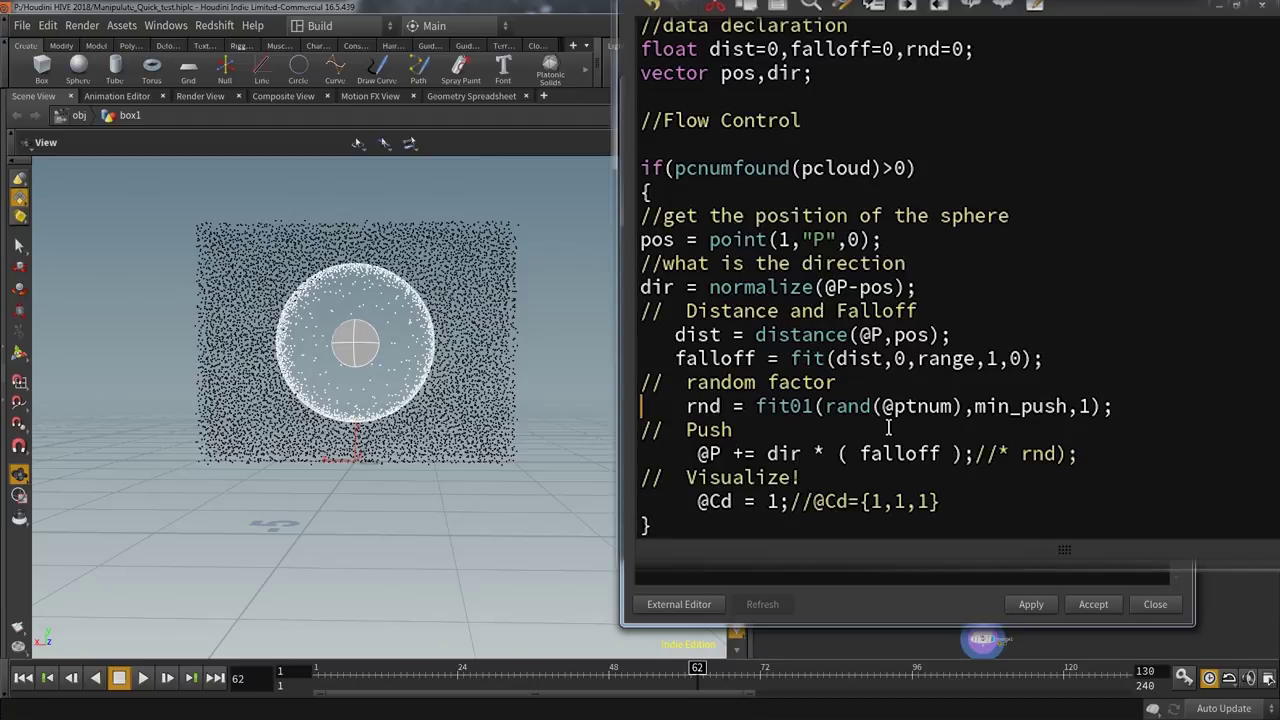
{"action": "left_click_drag", "start_coordinate": [977, 406], "coordinate": [1060, 405]}
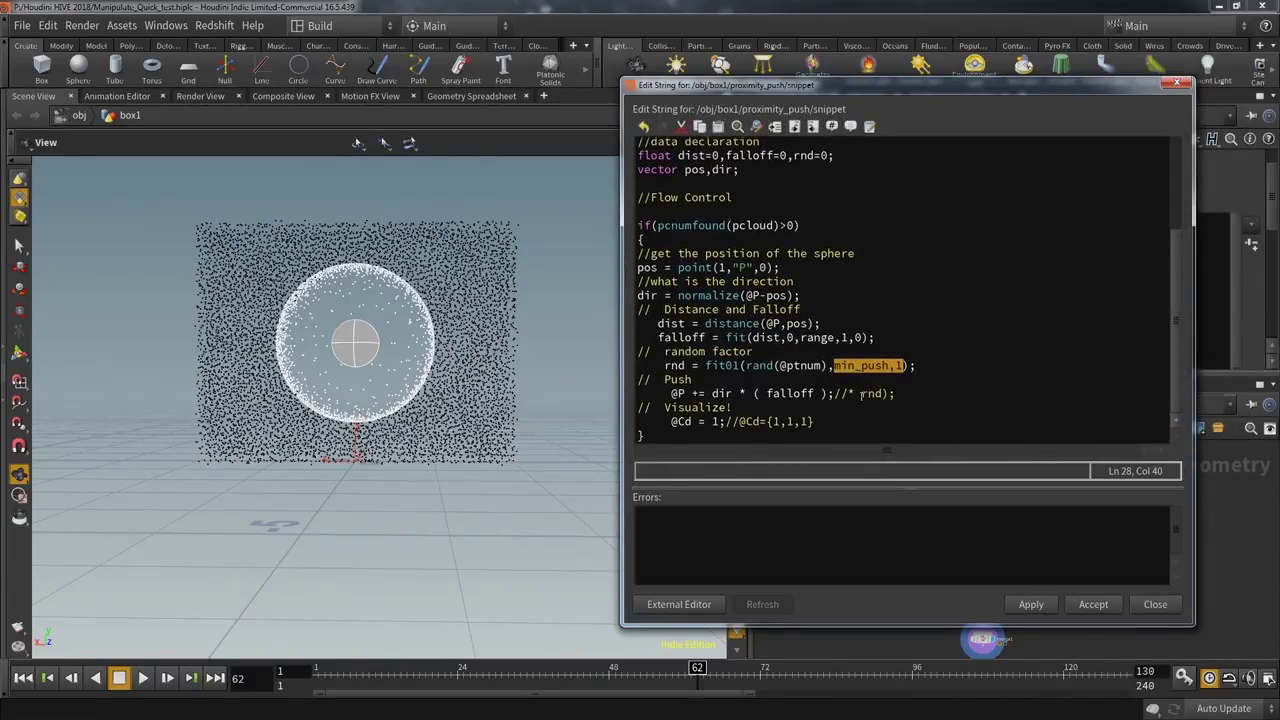
- Include the random factor in the push line as @P += dir* ( falloff * rnd); and accept the wrangle code
{"action": "left_click", "coordinate": [845, 393]}
{"action": "key", "text": "BackSpace"}
{"action": "key", "text": "BackSpace"}
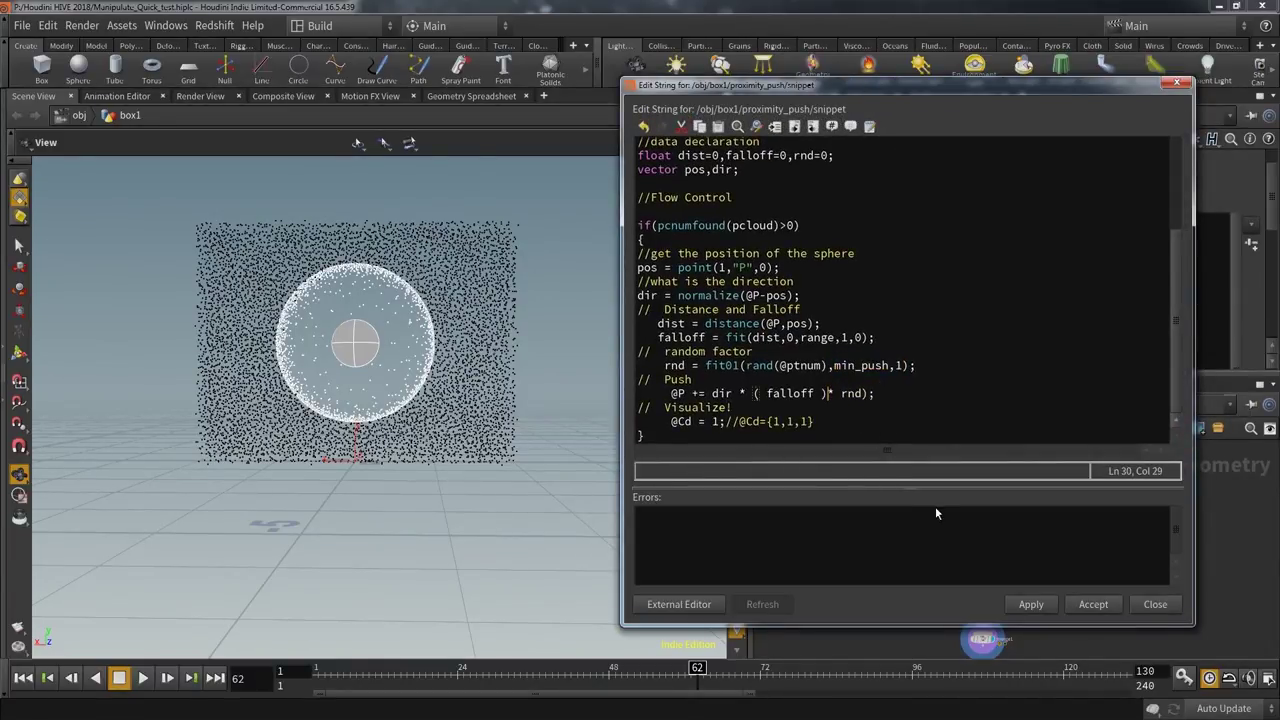
{"action": "left_click", "coordinate": [1100, 606]}
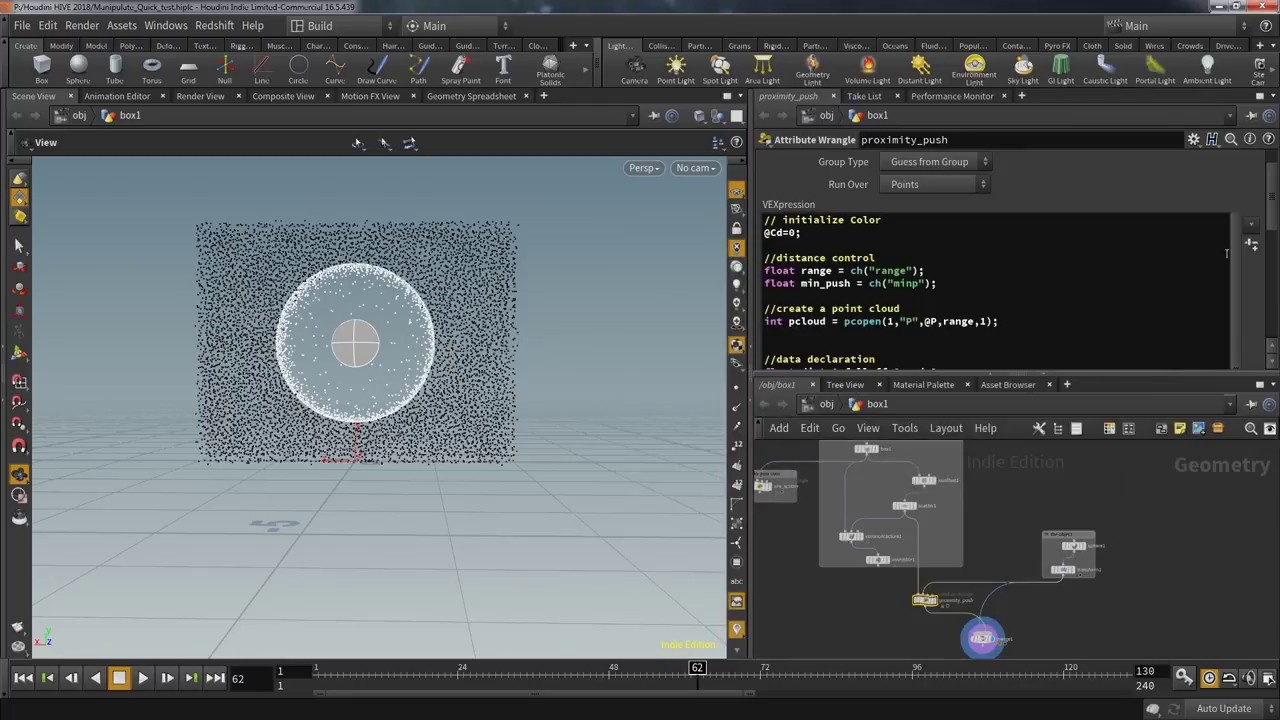
- Set the Force Total Count of the scatter1 node to 500
{"action": "scroll", "coordinate": [1269, 208], "scroll_direction": "down", "scroll_amount": 5}
{"action": "middle_click_drag", "start_coordinate": [933, 341], "coordinate": [907, 372]}
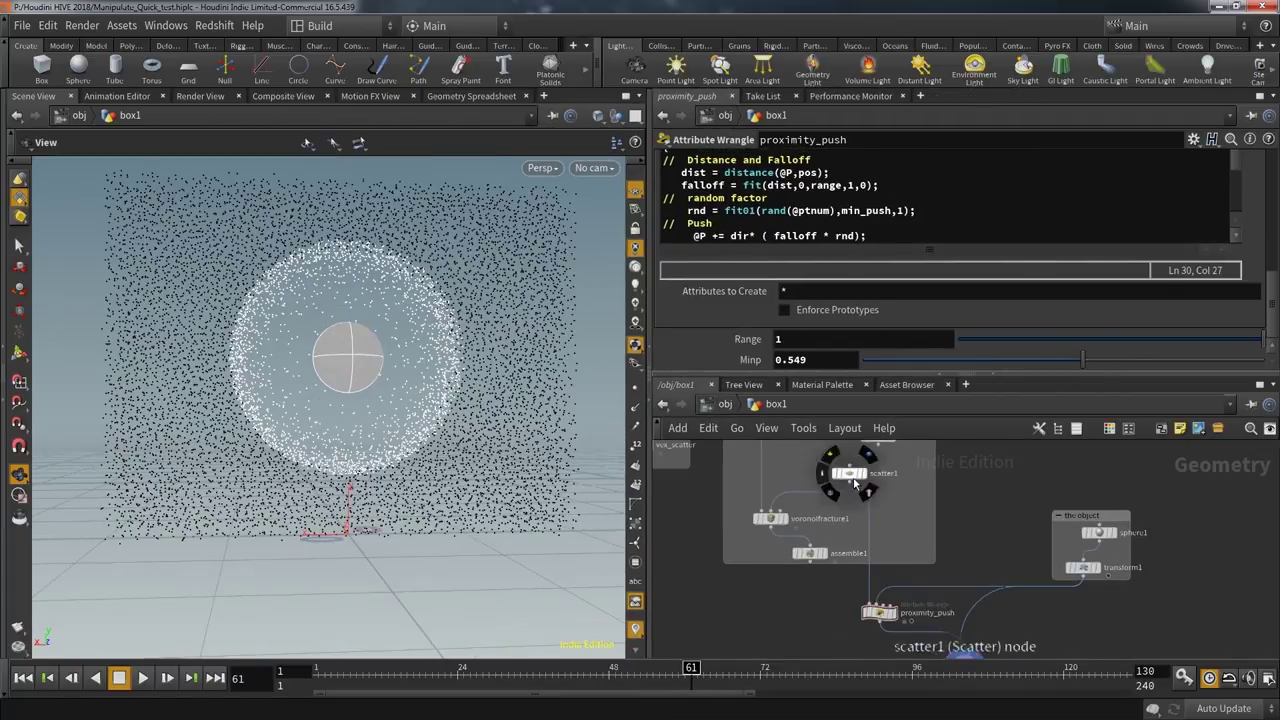
{"action": "left_click", "coordinate": [849, 473]}
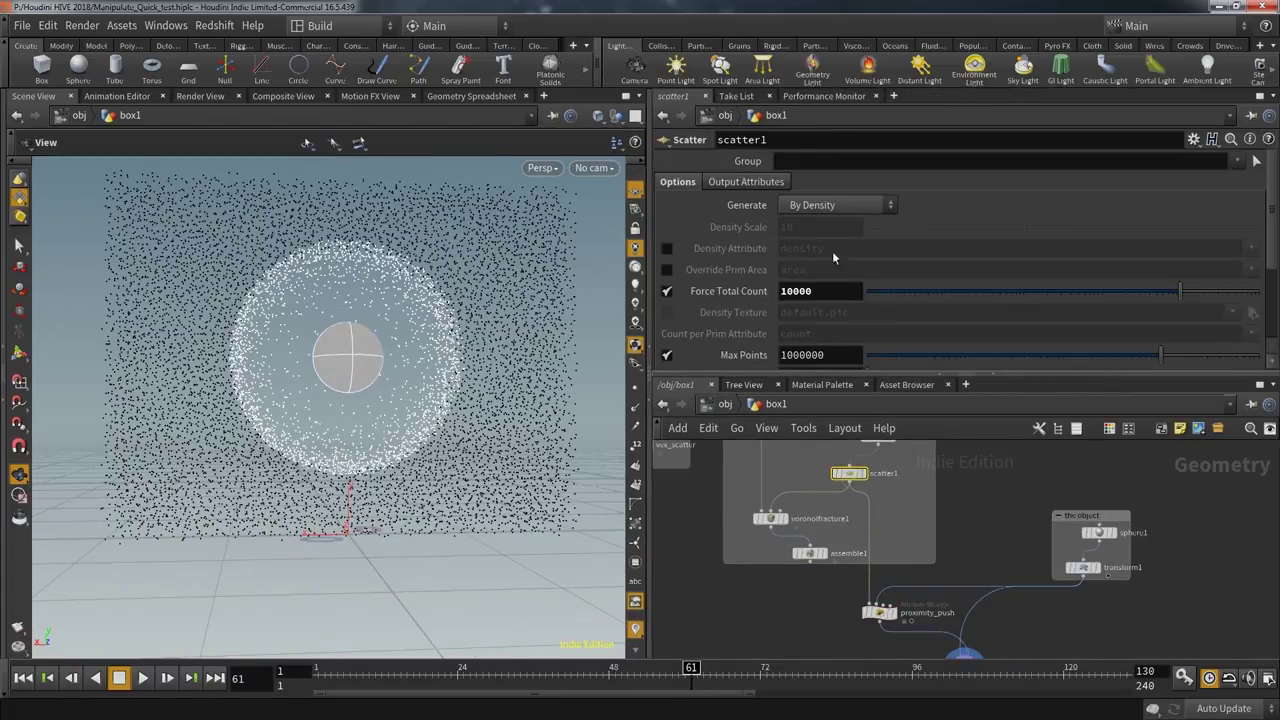
{"action": "double_click", "coordinate": [815, 291]}
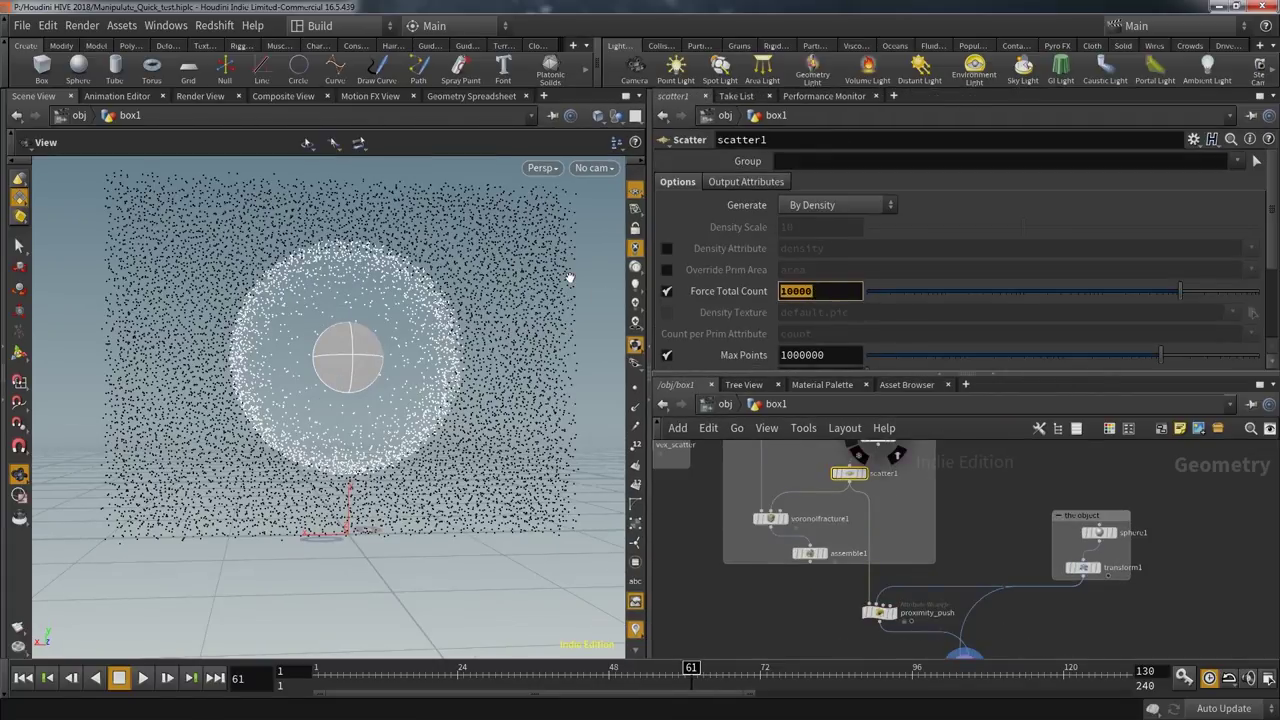
{"action": "type", "text": "500"}
{"action": "key", "text": "Return"}
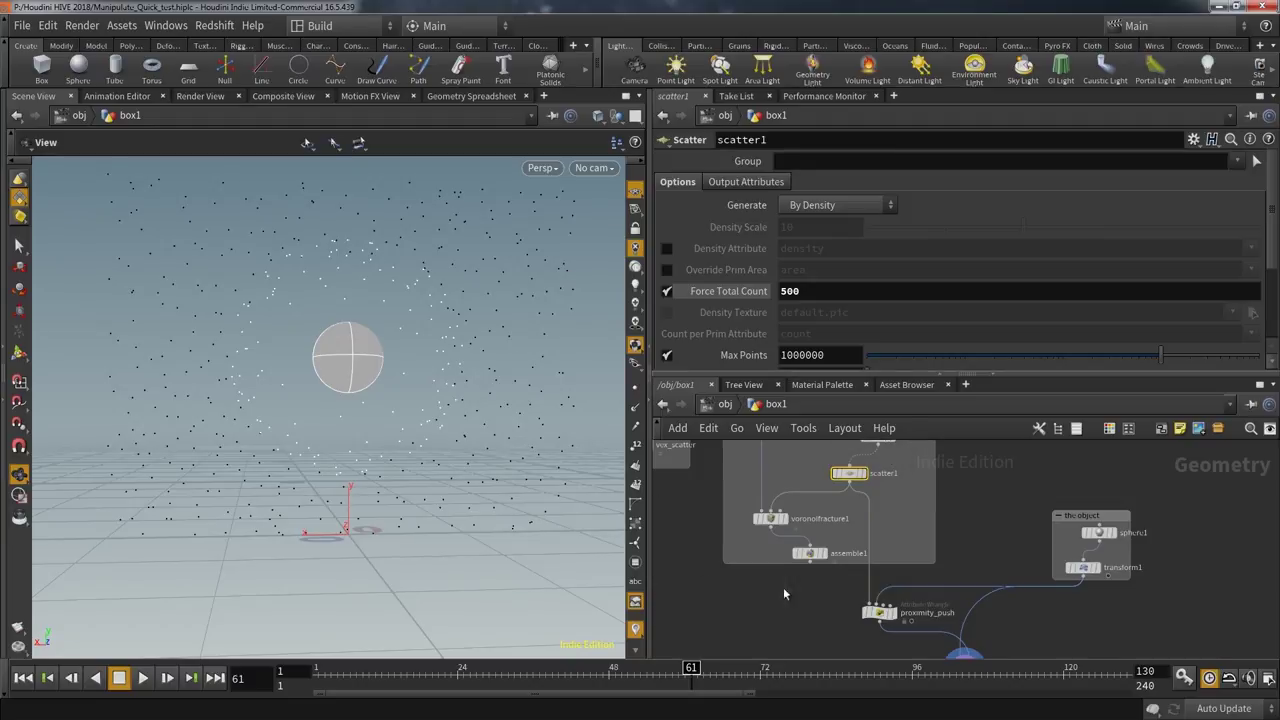
- Feed assemble1 into the first input of proximity_push and check the fractured wall at frame 59
{"action": "left_click_drag", "start_coordinate": [810, 561], "coordinate": [850, 603]}
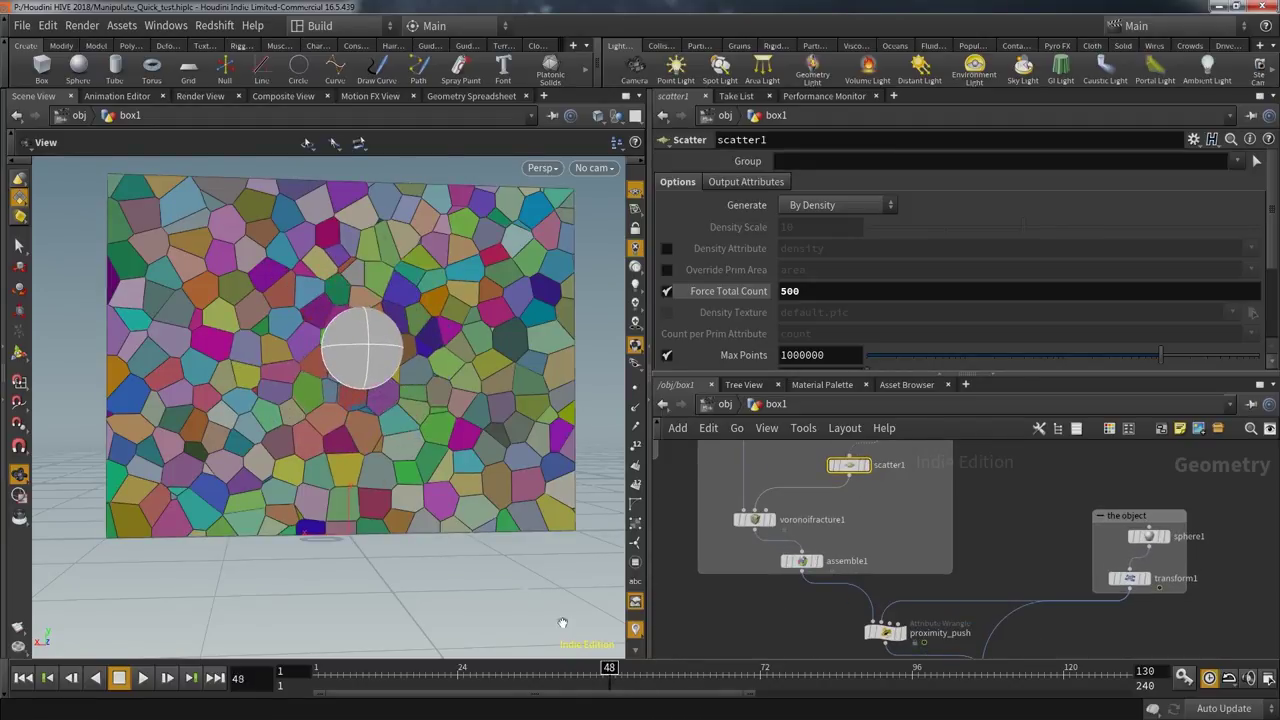
{"action": "left_click_drag", "start_coordinate": [426, 464], "coordinate": [506, 507], "text": "alt"}
{"action": "left_click", "coordinate": [685, 679]}
{"action": "scroll", "coordinate": [426, 525], "scroll_direction": "up", "scroll_amount": 4}
{"action": "scroll", "coordinate": [418, 517], "scroll_direction": "down", "scroll_amount": 2}
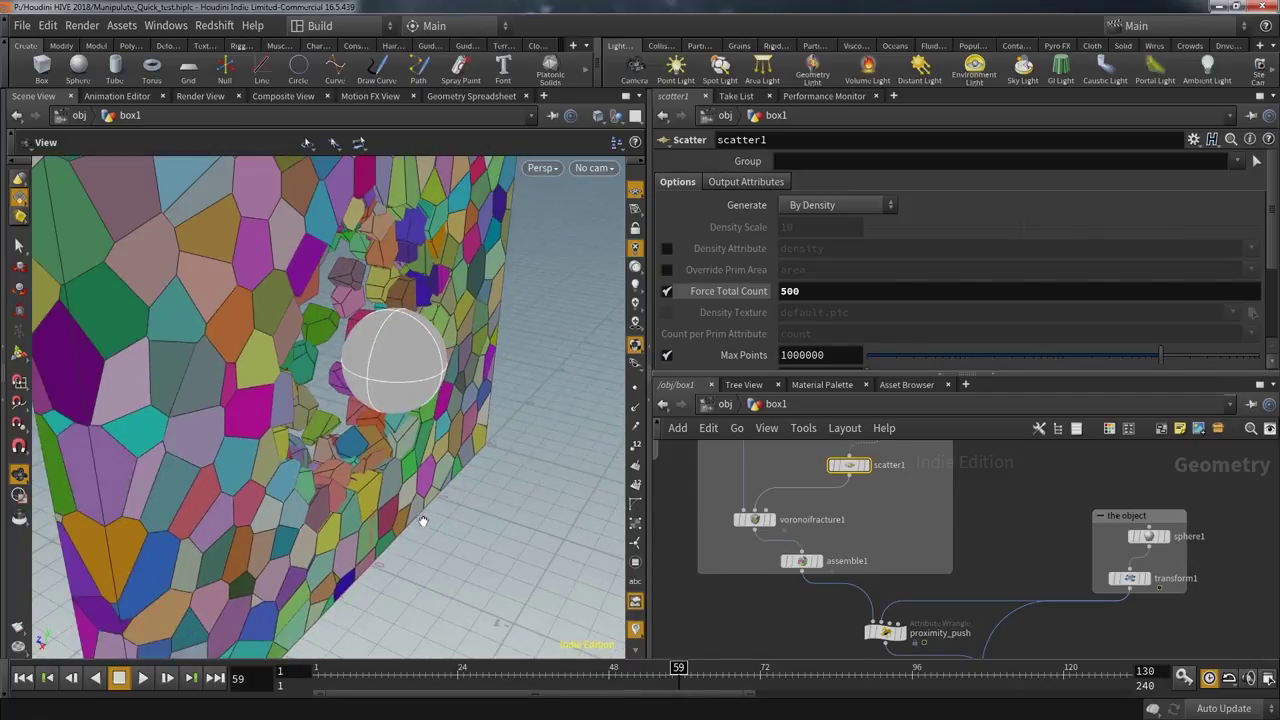
- Show the assemble1 parameters and examine the packed pieces around the sphere from an angle
{"action": "left_click", "coordinate": [802, 562]}
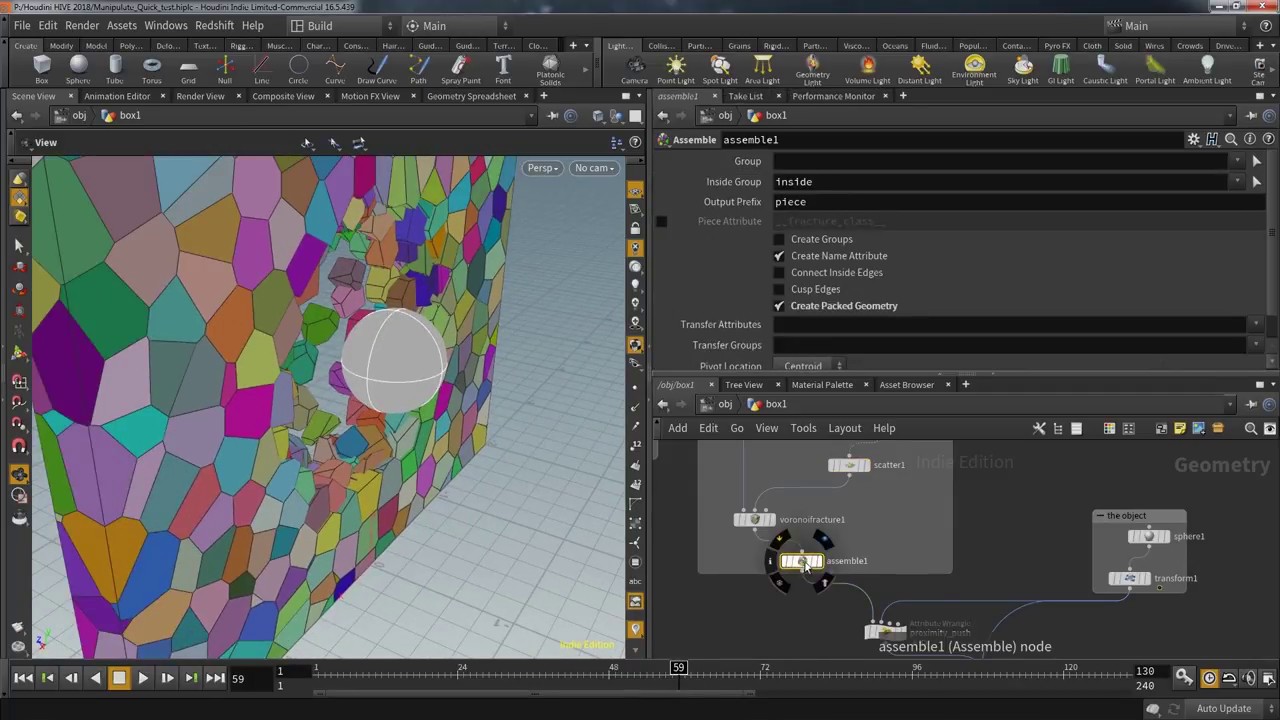
{"action": "scroll", "coordinate": [464, 282], "scroll_direction": "down", "scroll_amount": 3}
{"action": "left_click_drag", "start_coordinate": [518, 308], "coordinate": [492, 308]}
{"action": "scroll", "coordinate": [615, 354], "scroll_direction": "down", "scroll_amount": 2}
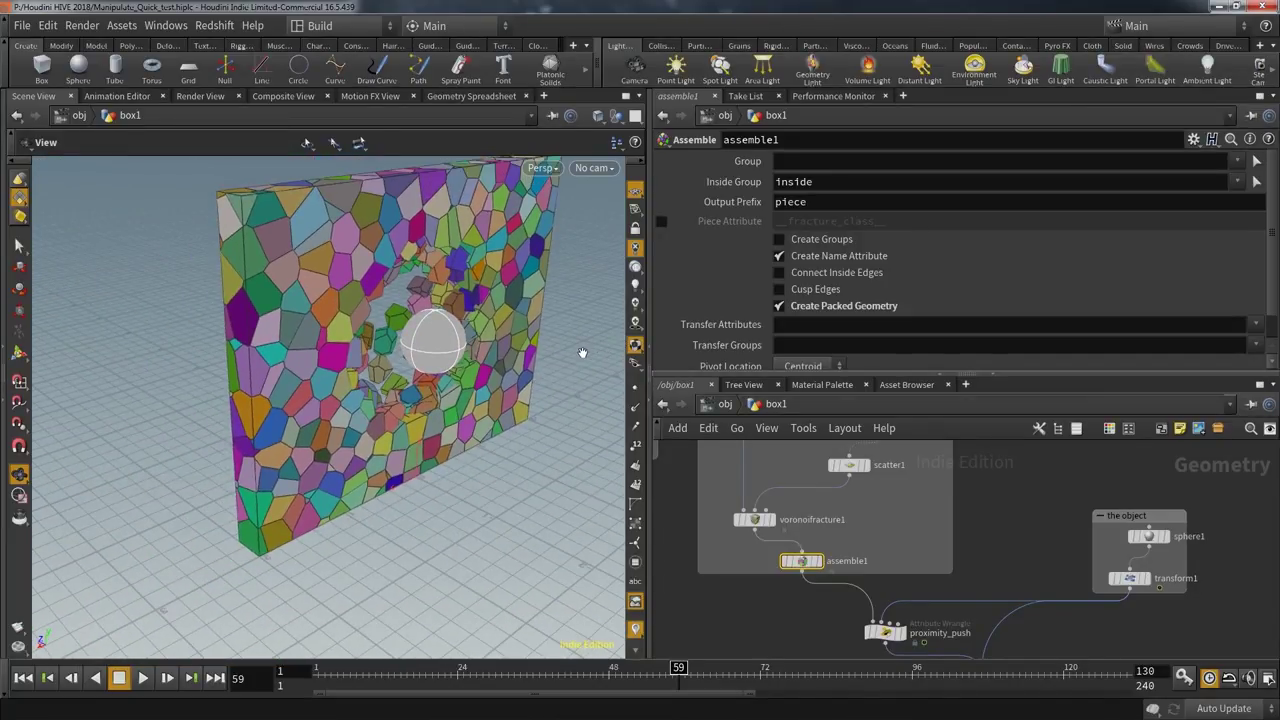
{"action": "left_click_drag", "start_coordinate": [582, 352], "coordinate": [576, 350], "text": "alt"}
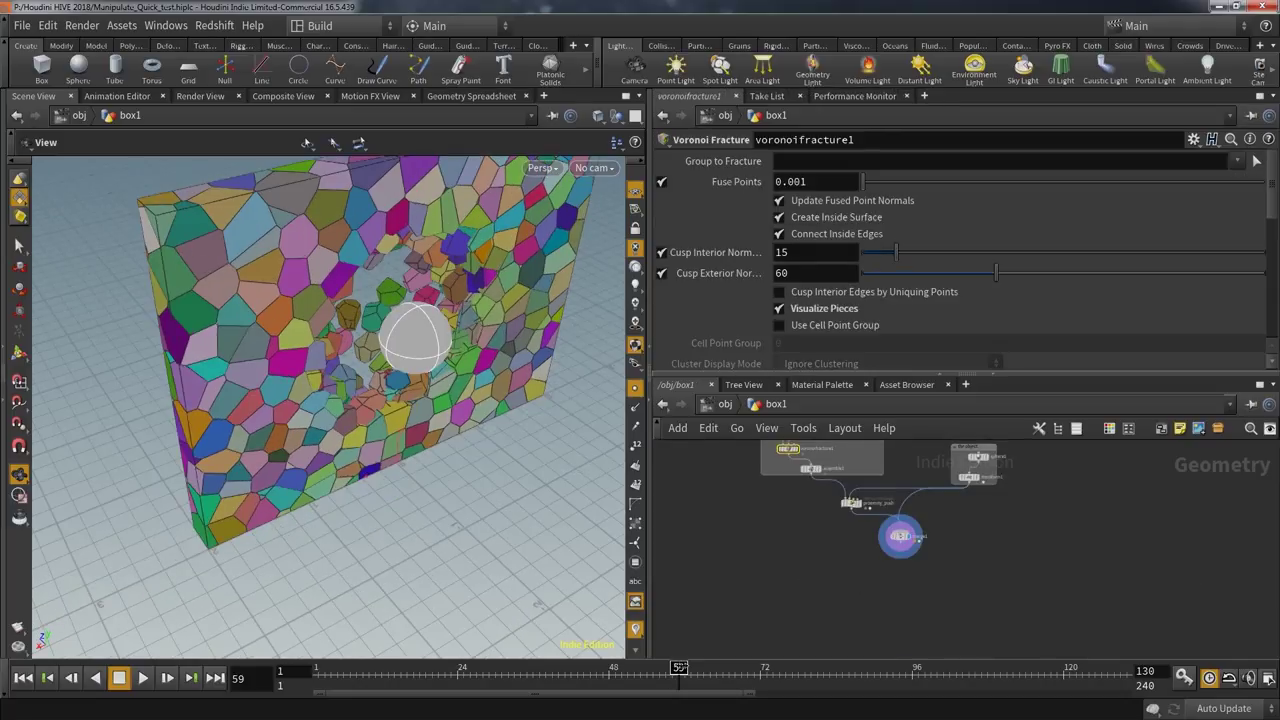
- Scrub the timeline back to frame 56 and examine the pushed fracture pieces from several angles
{"action": "left_click_drag", "start_coordinate": [767, 684], "coordinate": [677, 660]}
{"action": "left_click_drag", "start_coordinate": [434, 461], "coordinate": [363, 354]}
{"action": "mouse_move", "coordinate": [661, 675]}
{"action": "left_mouse_down"}
{"action": "mouse_move", "coordinate": [730, 675]}
{"action": "mouse_move", "coordinate": [628, 670]}
{"action": "mouse_move", "coordinate": [666, 670]}
{"action": "left_mouse_up"}
{"action": "left_click_drag", "start_coordinate": [397, 474], "coordinate": [536, 470]}
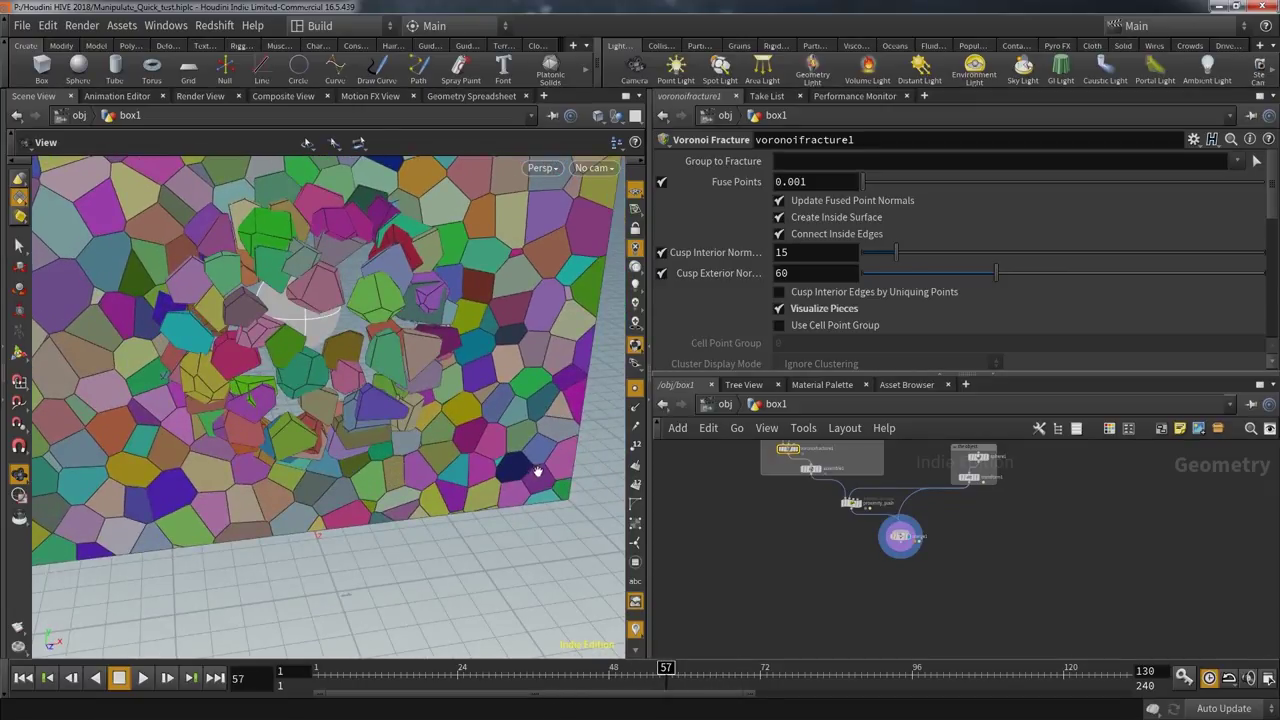
{"action": "left_click_drag", "start_coordinate": [670, 666], "coordinate": [660, 667]}
{"action": "left_click_drag", "start_coordinate": [520, 455], "coordinate": [426, 449]}
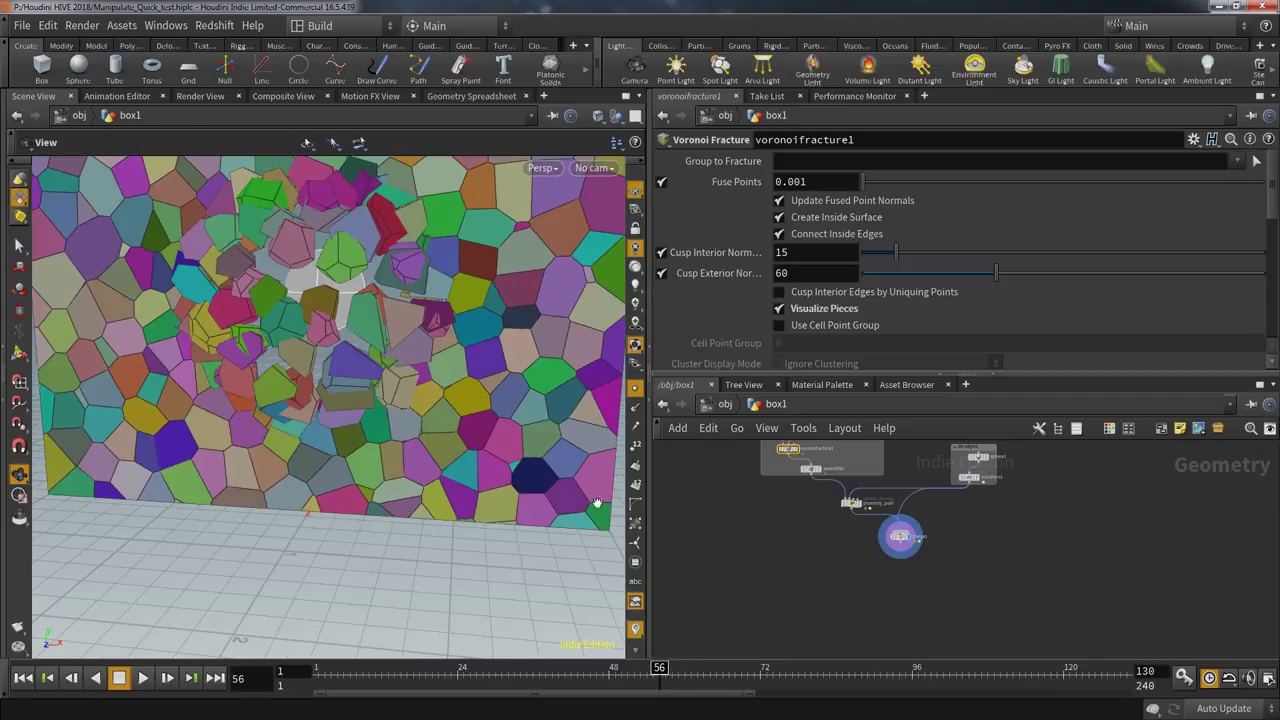
- Display the scatter1 node, select it and view its whole point distribution
{"action": "scroll", "coordinate": [836, 563], "scroll_direction": "up", "scroll_amount": 4}
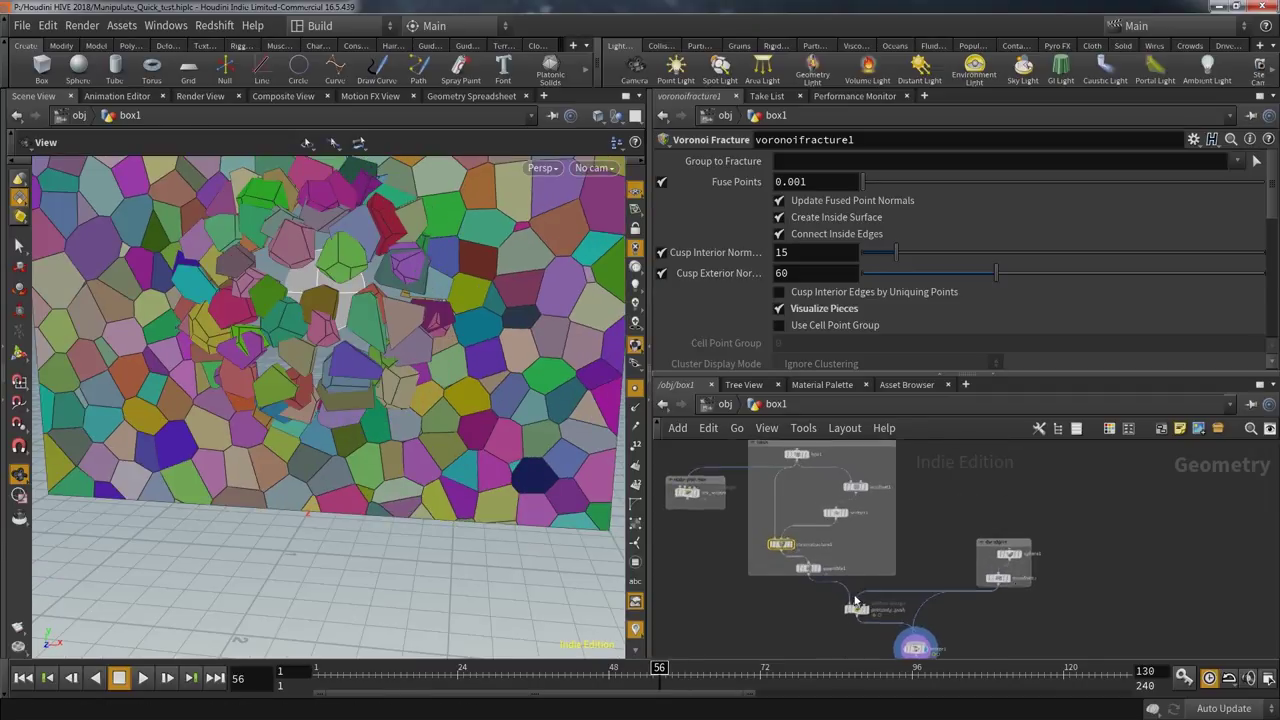
{"action": "mouse_move", "coordinate": [849, 466]}
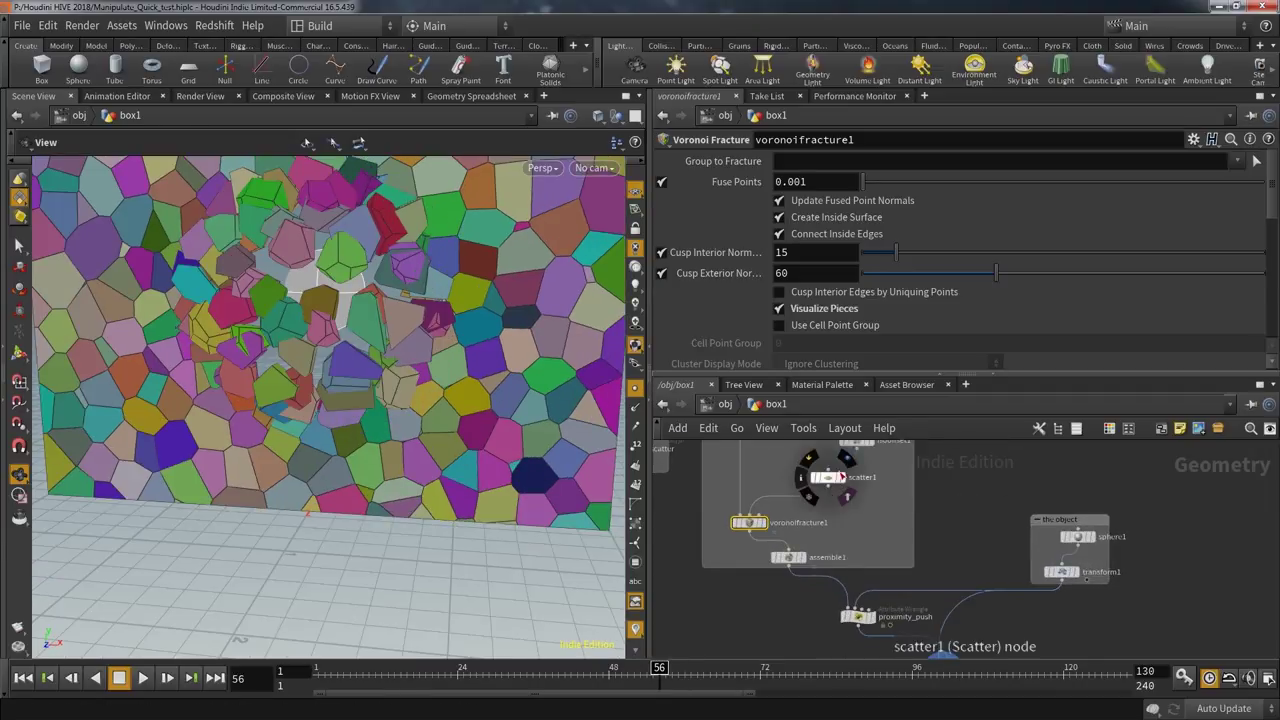
{"action": "left_click", "coordinate": [849, 463]}
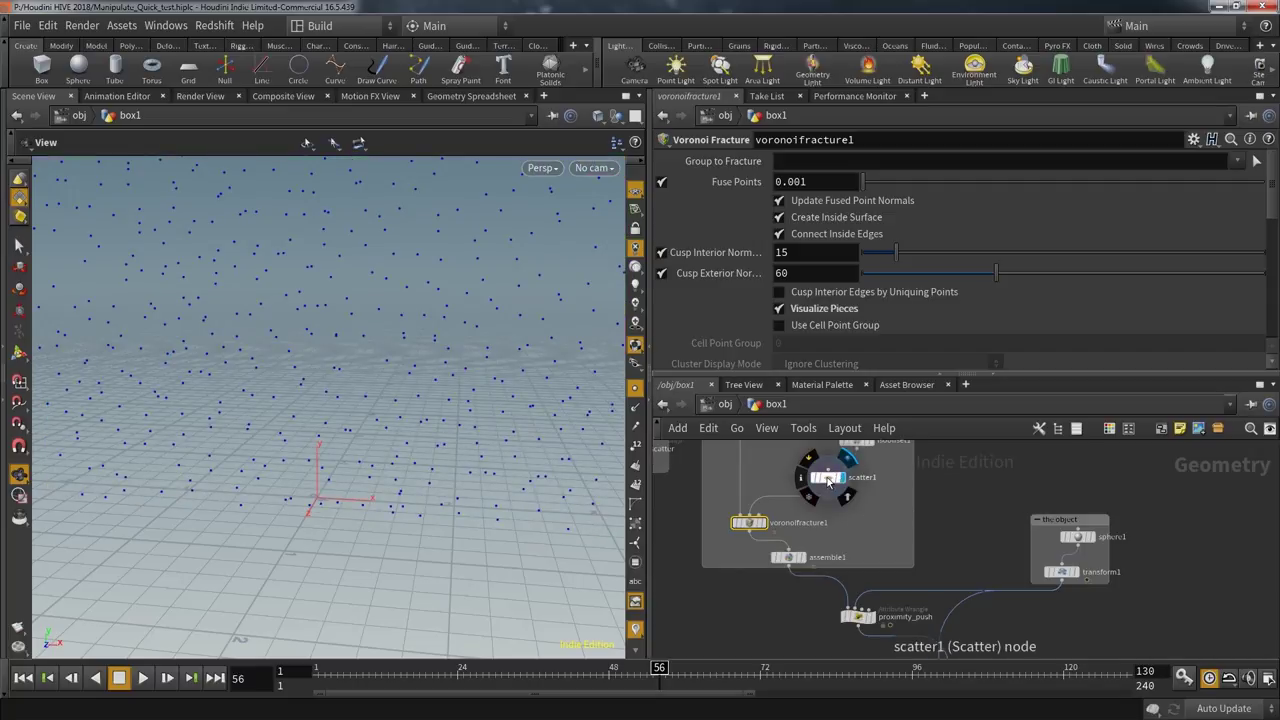
{"action": "left_click", "coordinate": [827, 479]}
{"action": "scroll", "coordinate": [552, 426], "scroll_direction": "down", "scroll_amount": 2}
{"action": "middle_click_drag", "start_coordinate": [527, 420], "coordinate": [465, 492]}
{"action": "left_click_drag", "start_coordinate": [465, 493], "coordinate": [516, 510]}
- Select the vex_scatter wrangle in the Make your own group and turn on the template display of box1
{"action": "mouse_move", "coordinate": [730, 538]}
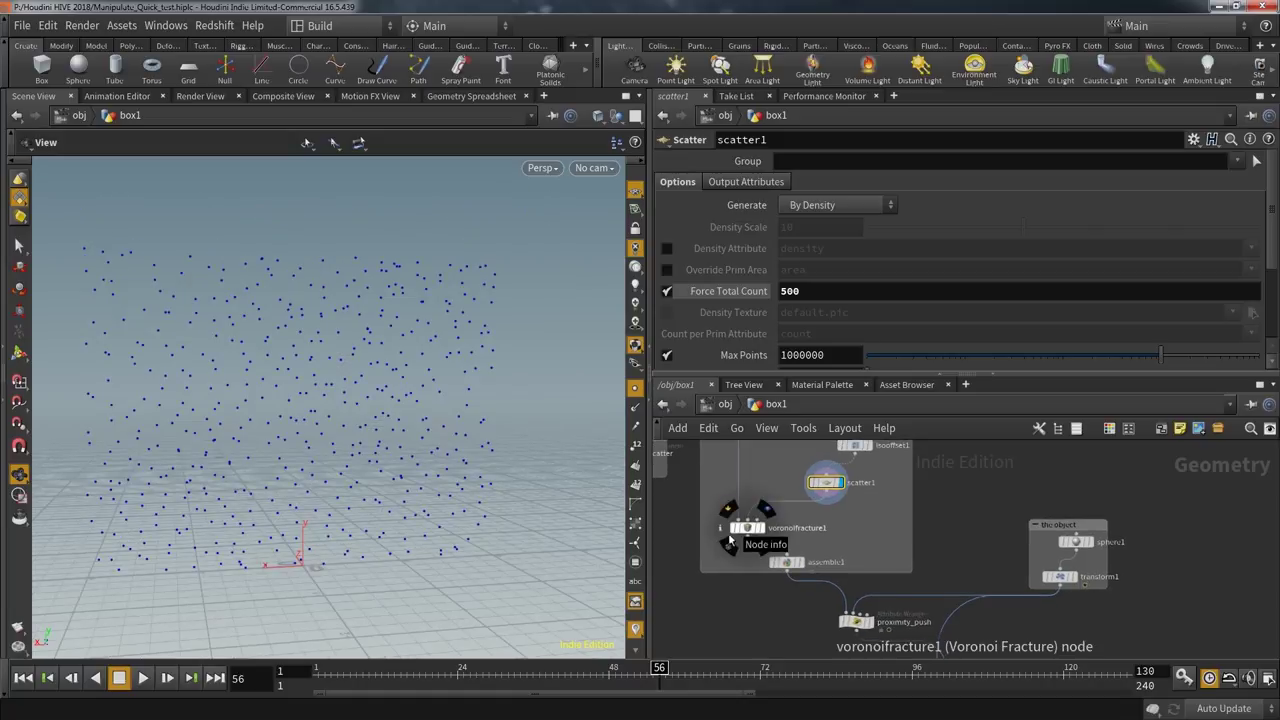
{"action": "middle_click_drag", "start_coordinate": [708, 531], "coordinate": [903, 574]}
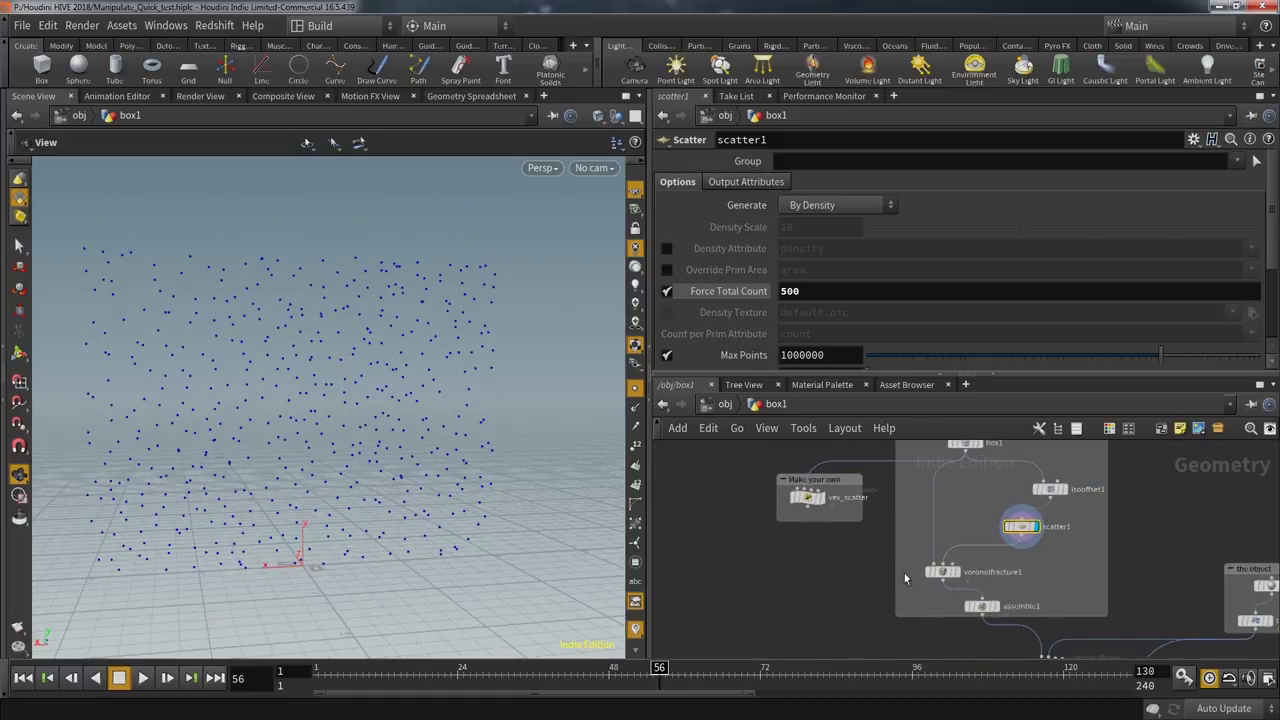
{"action": "scroll", "coordinate": [842, 528], "scroll_direction": "up", "scroll_amount": 3}
{"action": "middle_click_drag", "start_coordinate": [842, 535], "coordinate": [880, 612]}
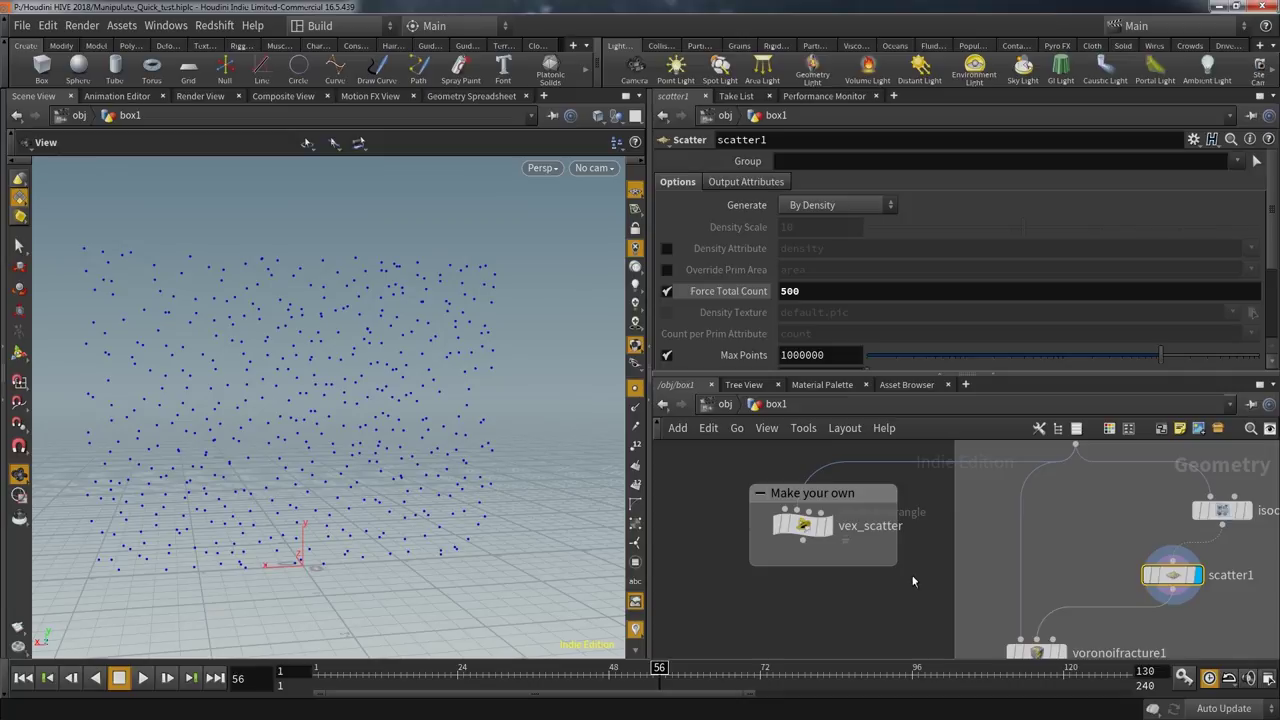
{"action": "scroll", "coordinate": [945, 570], "scroll_direction": "down", "scroll_amount": 3}
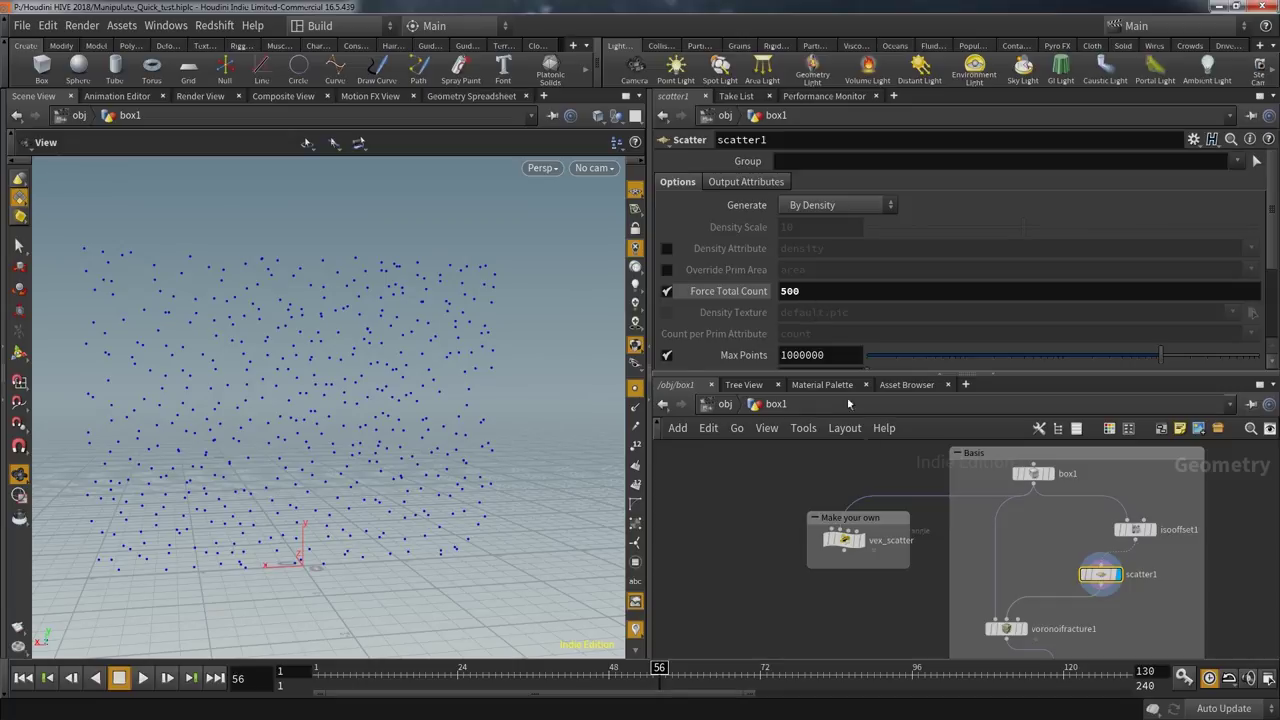
{"action": "left_click", "coordinate": [844, 540]}
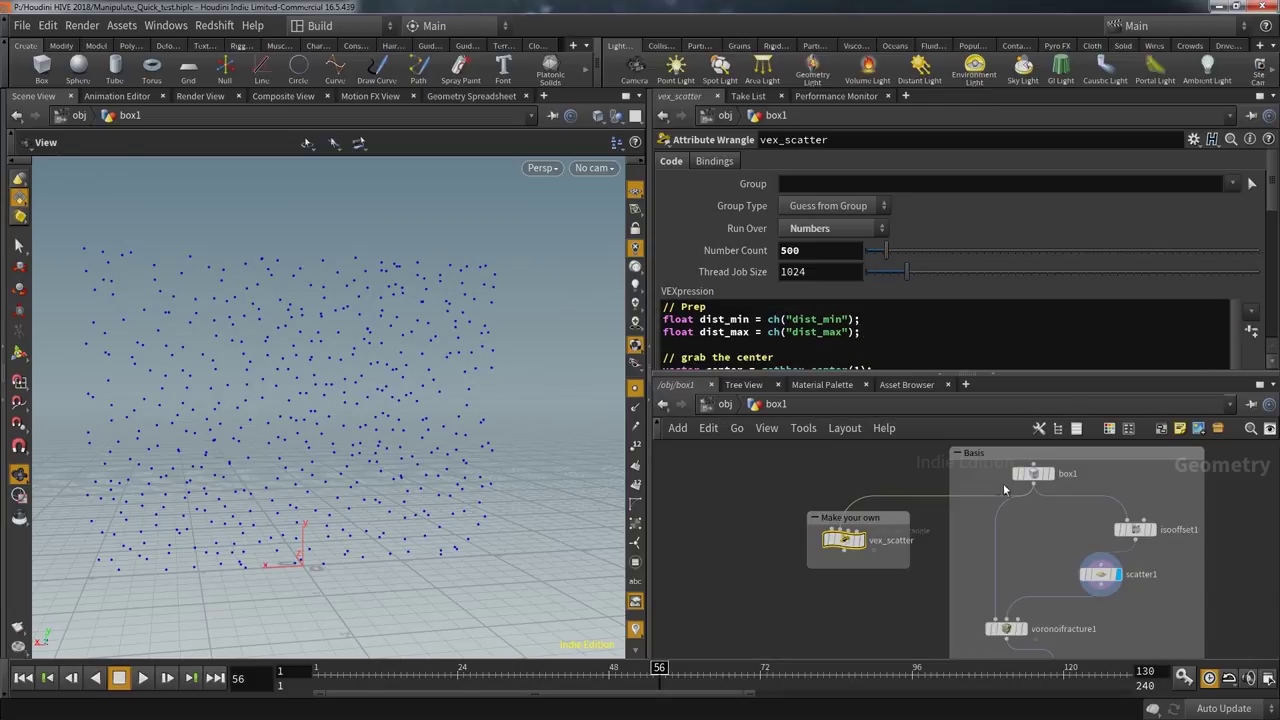
{"action": "left_click", "coordinate": [1047, 487]}
{"action": "mouse_move", "coordinate": [503, 437]}
{"action": "left_mouse_down"}
{"action": "mouse_move", "coordinate": [491, 429]}
{"action": "mouse_move", "coordinate": [524, 426]}
{"action": "left_mouse_up"}
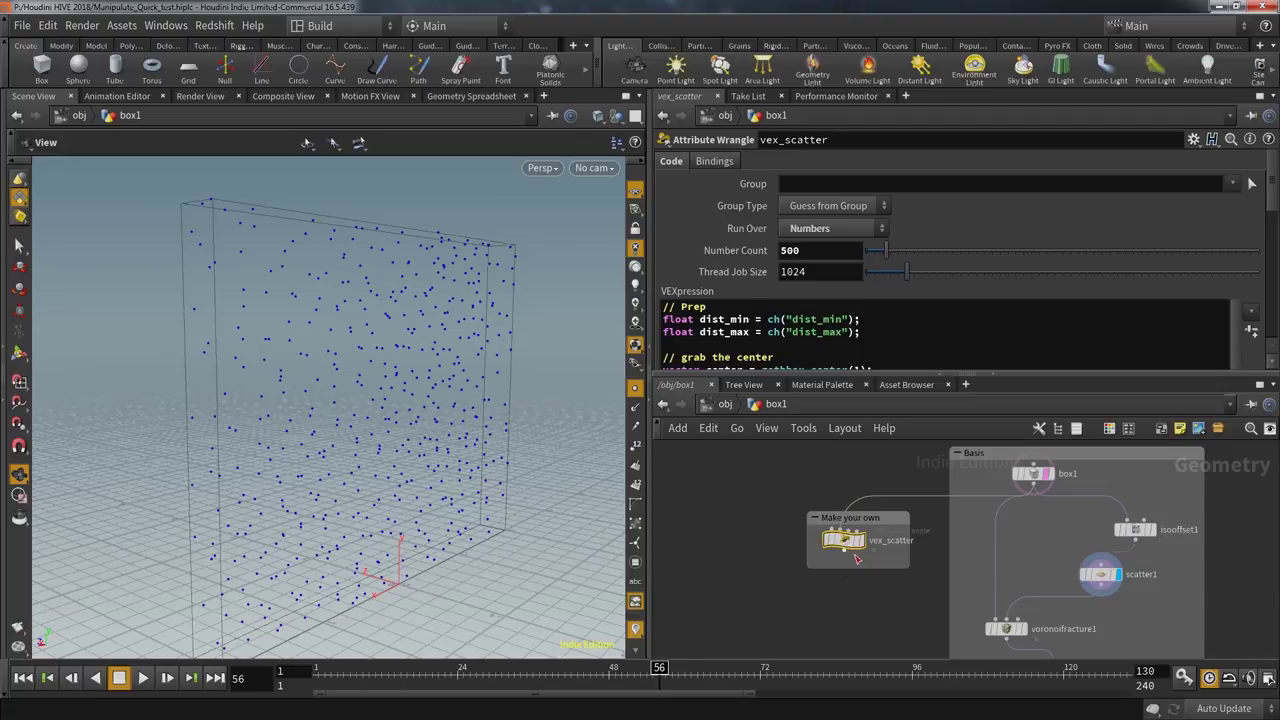
- Display the vex_scatter node and open its VEX code in the large expression editor
{"action": "mouse_move", "coordinate": [854, 553]}
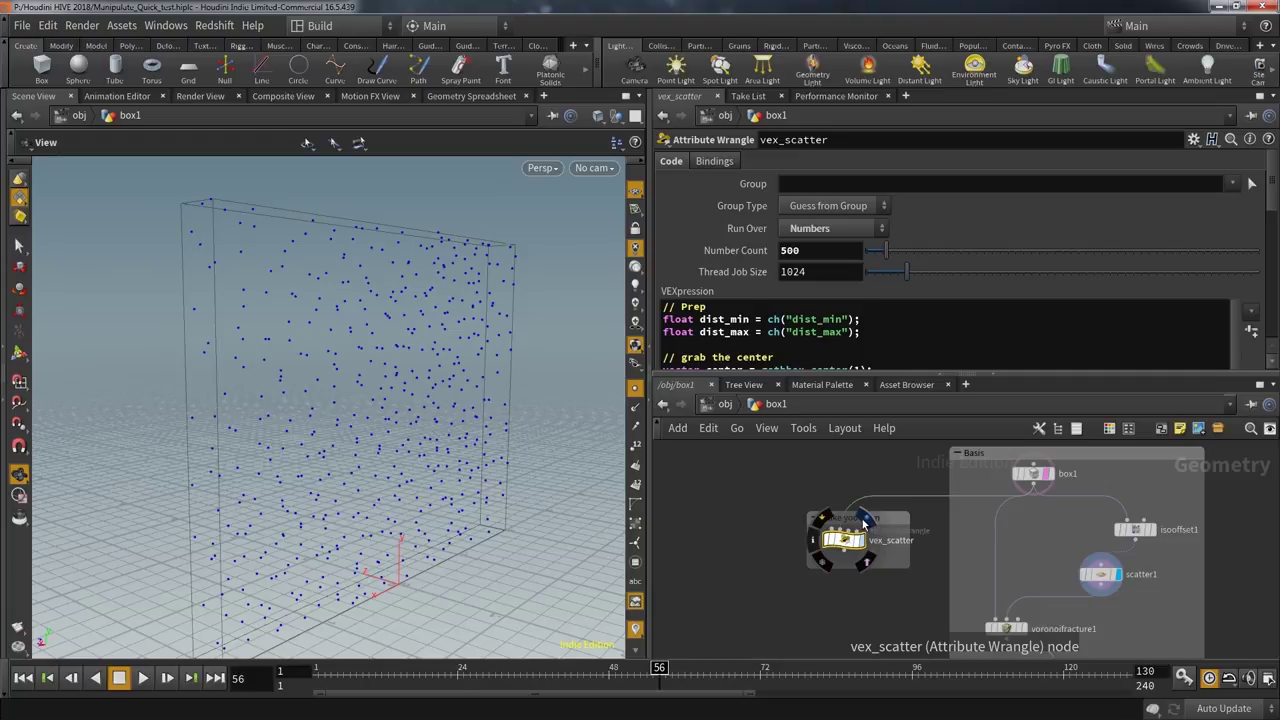
{"action": "left_click", "coordinate": [864, 522]}
{"action": "key", "text": "alt+e"}
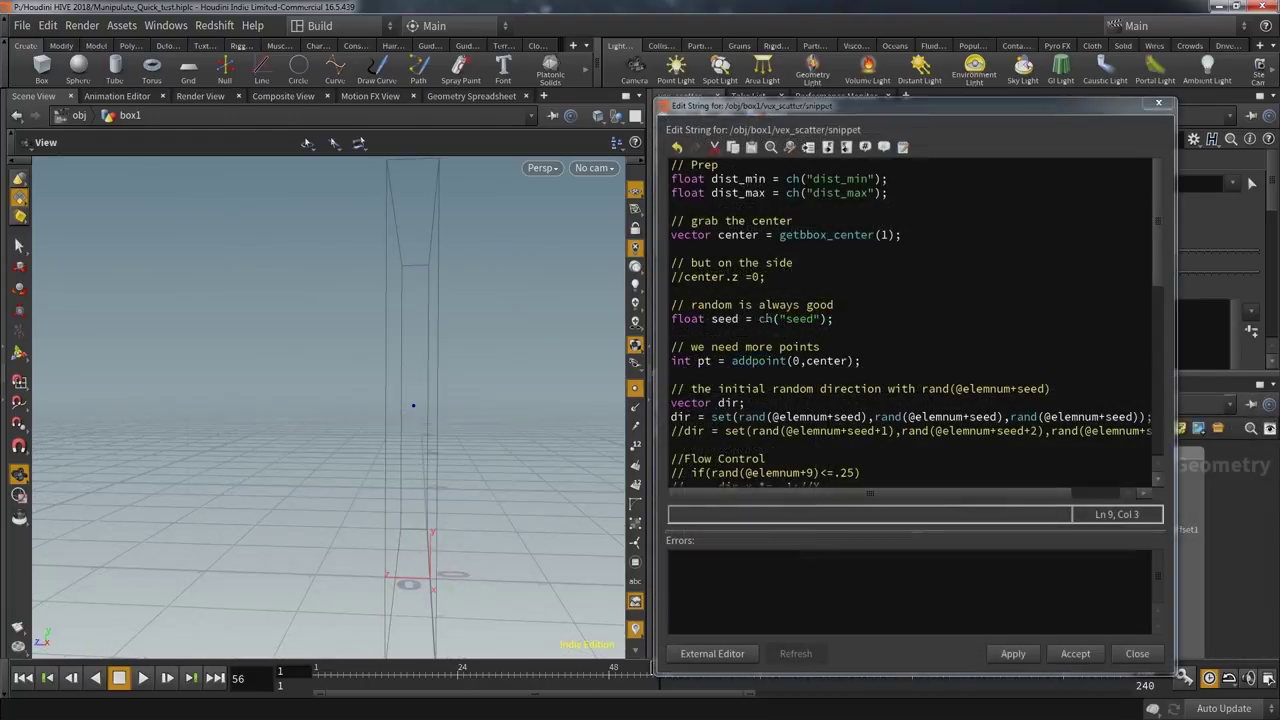
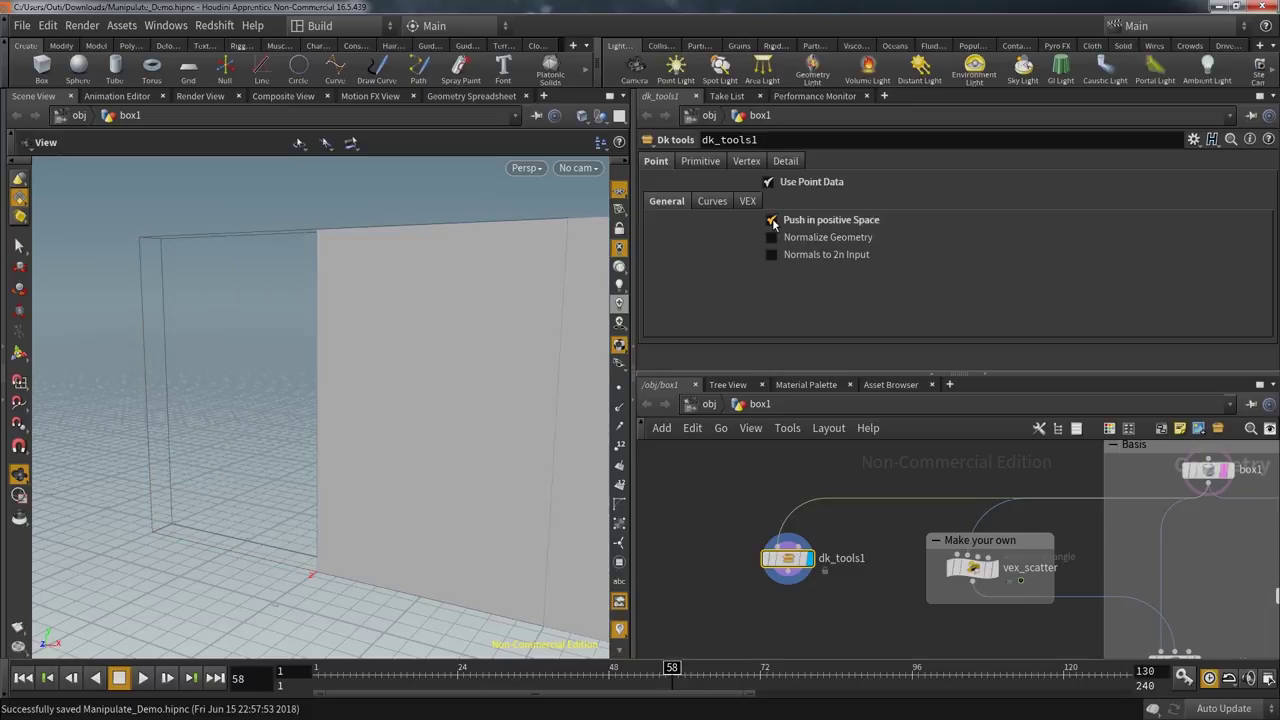
- Enable Normalize Geometry in the general point options of dk_tools1
{"action": "scroll", "coordinate": [479, 403], "scroll_direction": "down", "scroll_amount": 3}
{"action": "middle_click_drag", "start_coordinate": [446, 398], "coordinate": [334, 367]}
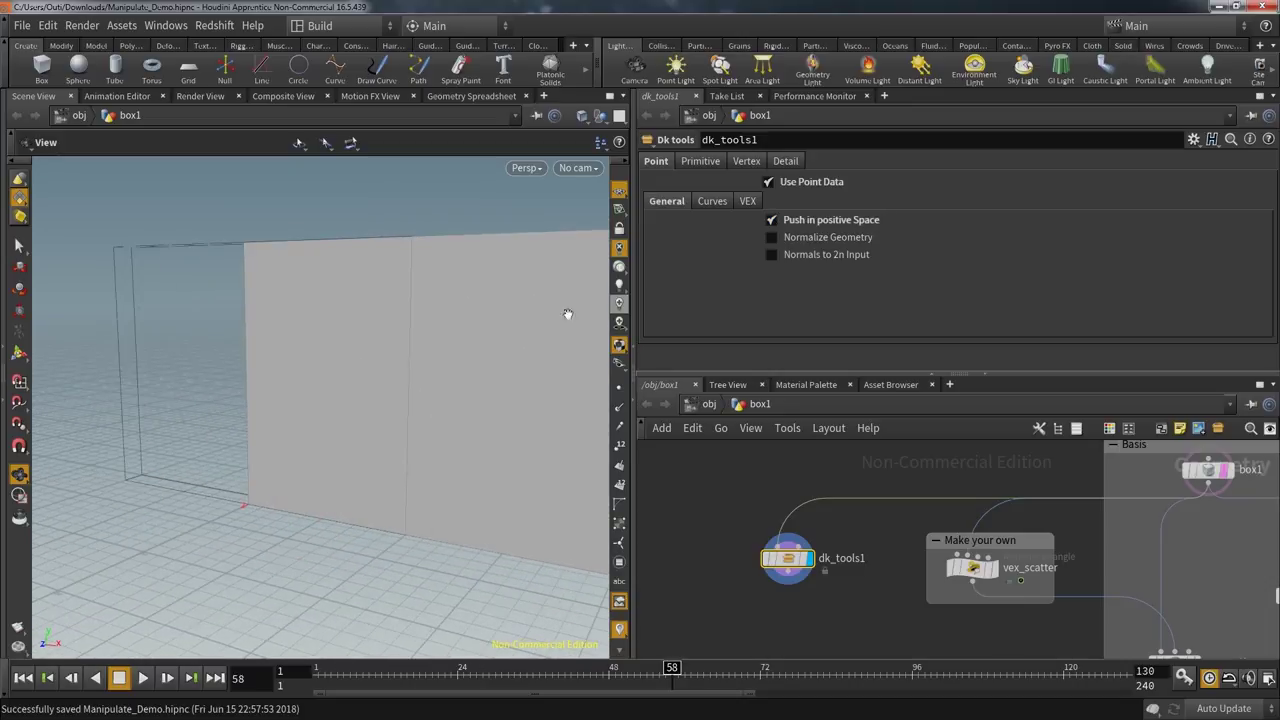
{"action": "left_click", "coordinate": [771, 238]}
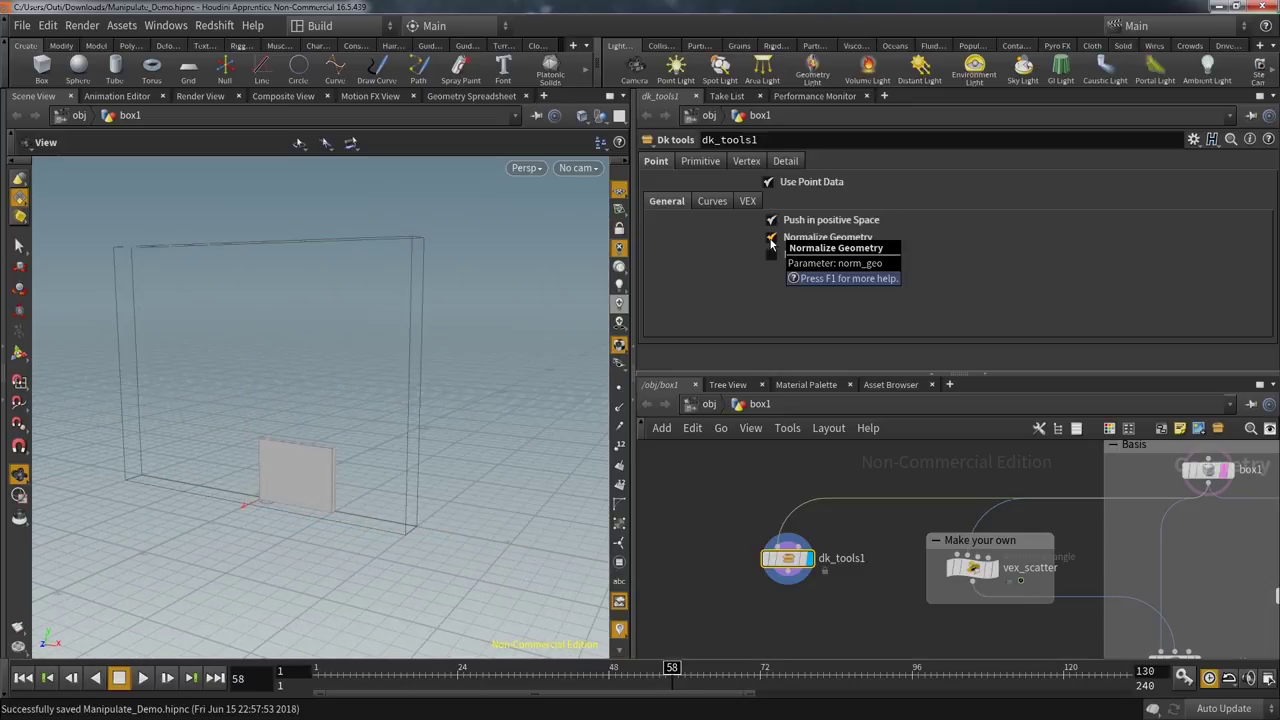
- Turn off Normalize Geometry and Push in positive Space in the general point options of dk_tools1
{"action": "left_click", "coordinate": [771, 238]}
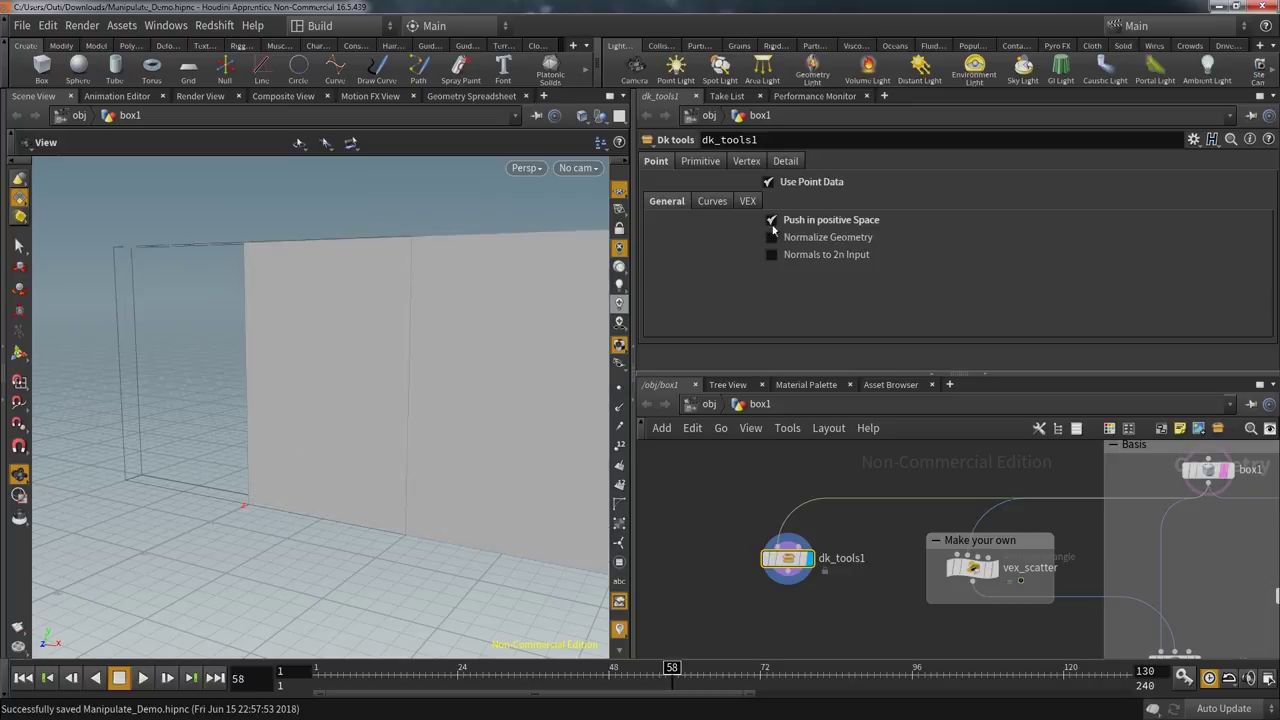
{"action": "left_click", "coordinate": [772, 220]}
- Enable the VEX point scatter of dk_tools1 and set it to 498 points with a seed of 1.17
{"action": "left_click", "coordinate": [746, 201]}
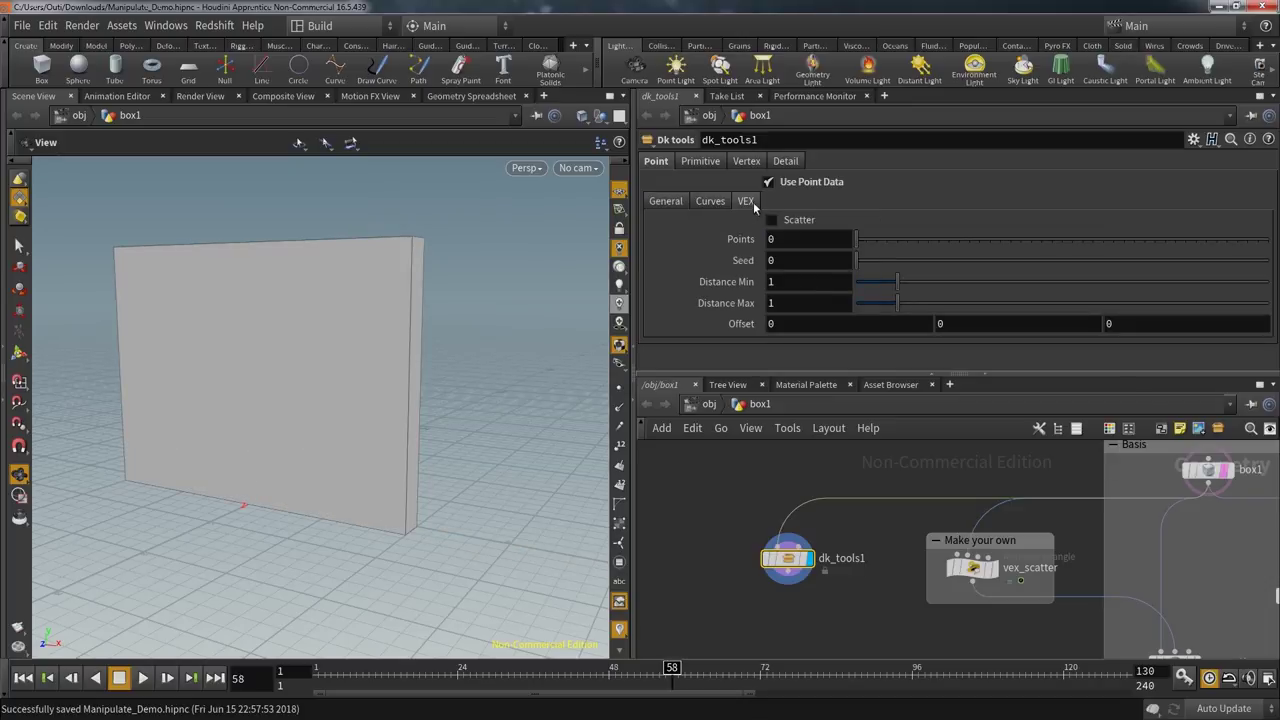
{"action": "left_click", "coordinate": [772, 220]}
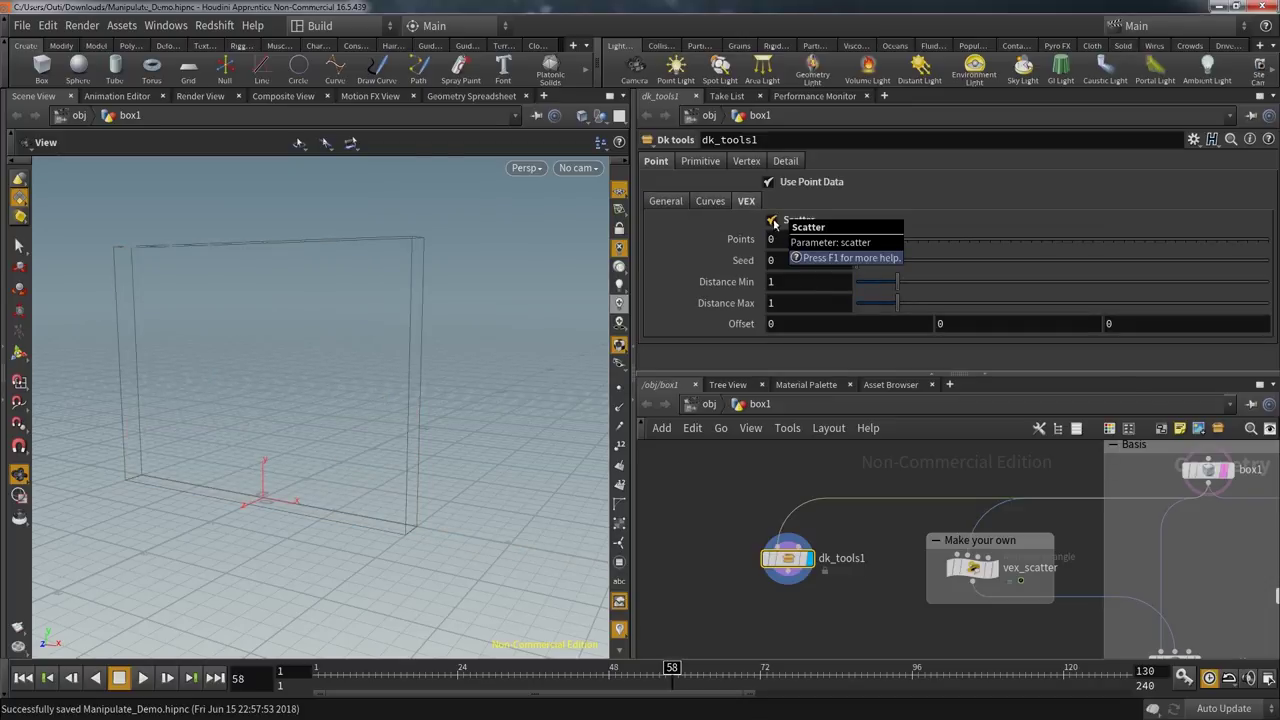
{"action": "left_click_drag", "start_coordinate": [858, 240], "coordinate": [1060, 297]}
{"action": "left_click_drag", "start_coordinate": [859, 256], "coordinate": [904, 266]}
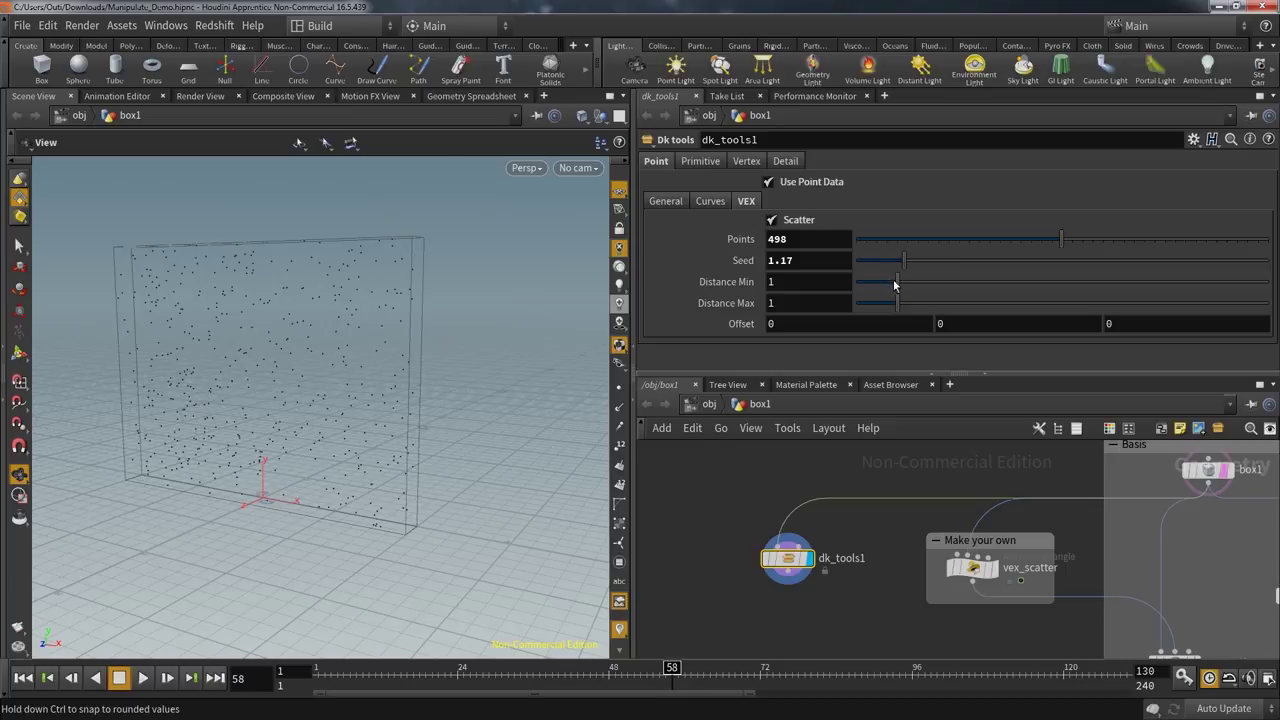
- Try different scatter spreads by lowering both distances to 0, then raising Distance Max to 2.43 and beyond and Distance Min to 10
{"action": "left_click_drag", "start_coordinate": [893, 281], "coordinate": [854, 303]}
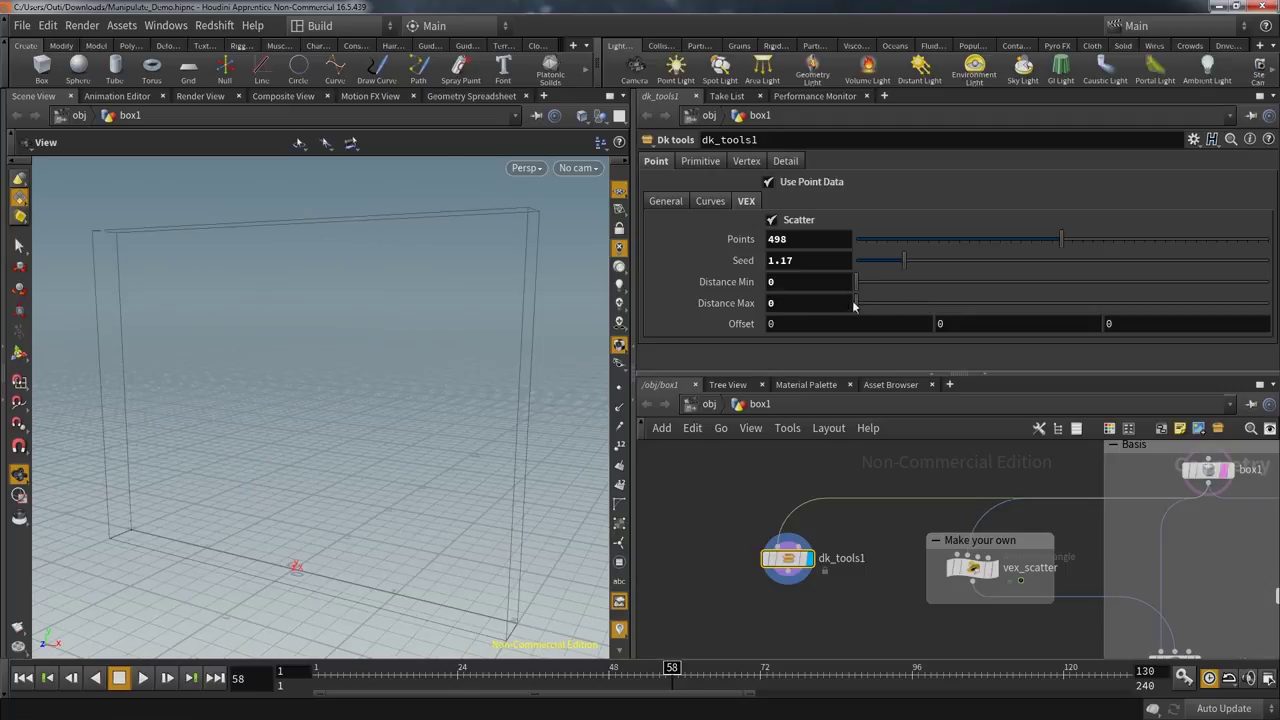
{"action": "left_click_drag", "start_coordinate": [856, 304], "coordinate": [956, 402]}
{"action": "left_click_drag", "start_coordinate": [857, 282], "coordinate": [1272, 348]}
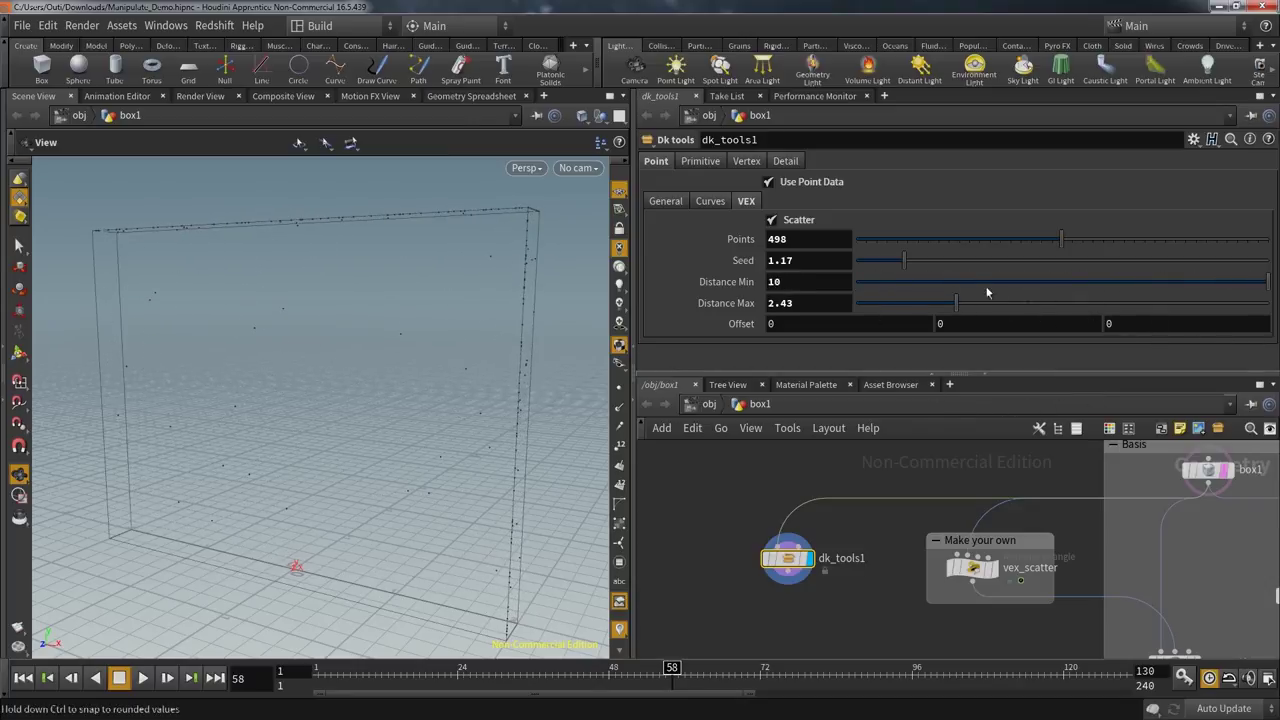
{"action": "left_click_drag", "start_coordinate": [956, 303], "coordinate": [1086, 338]}
- Set the scatter's Distance Min and Distance Max both to 1
{"action": "left_click", "coordinate": [800, 281]}
{"action": "type", "text": "1"}
{"action": "key", "text": "Tab"}
{"action": "type", "text": "1"}
{"action": "key", "text": "Return"}
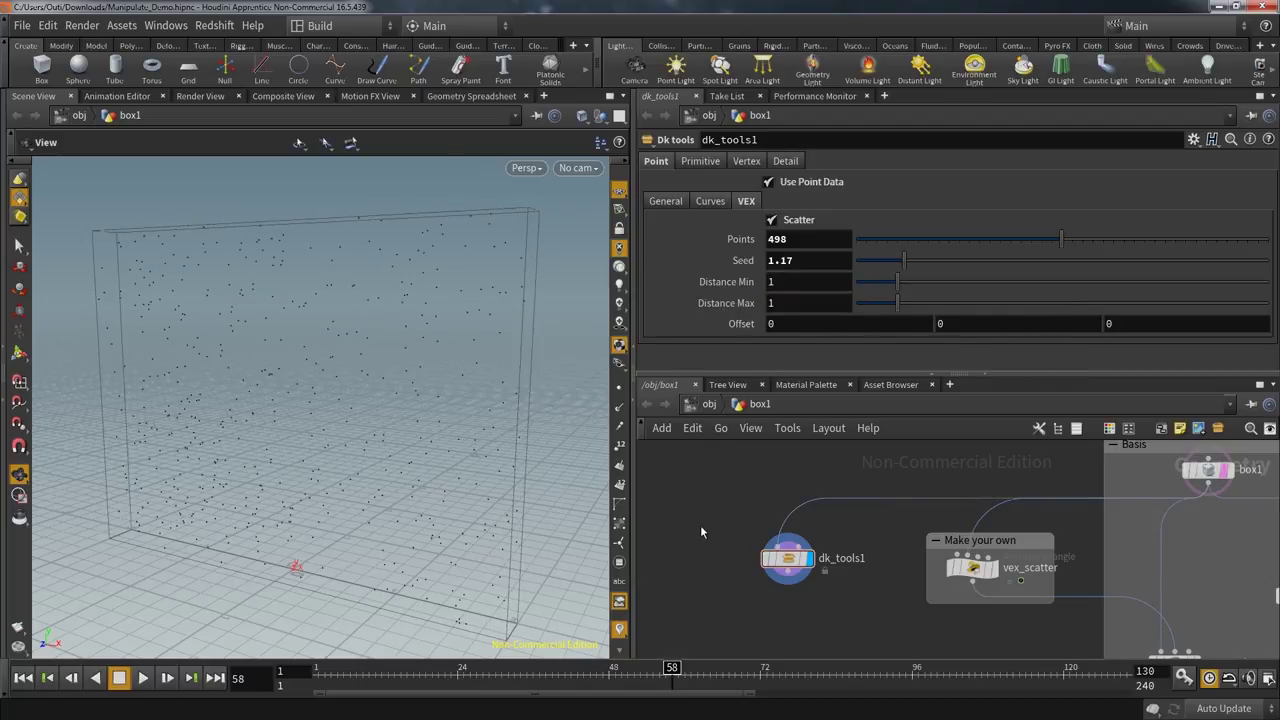
- Display the OUT null at the end of the network and view the fractured wall
{"action": "scroll", "coordinate": [700, 525], "scroll_direction": "down", "scroll_amount": 2}
{"action": "middle_click_drag", "start_coordinate": [801, 610], "coordinate": [792, 565]}
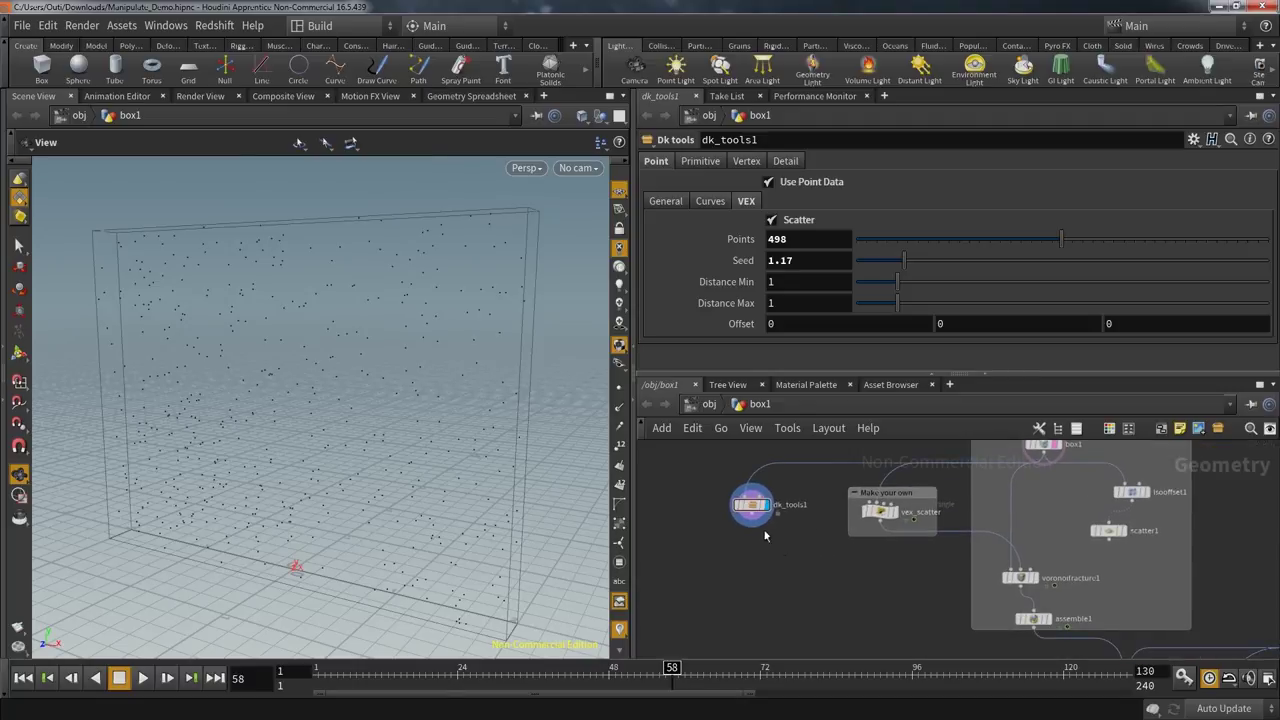
{"action": "left_click_drag", "start_coordinate": [752, 517], "coordinate": [1020, 571]}
{"action": "scroll", "coordinate": [958, 604], "scroll_direction": "down", "scroll_amount": 4}
{"action": "scroll", "coordinate": [1000, 605], "scroll_direction": "up", "scroll_amount": 3}
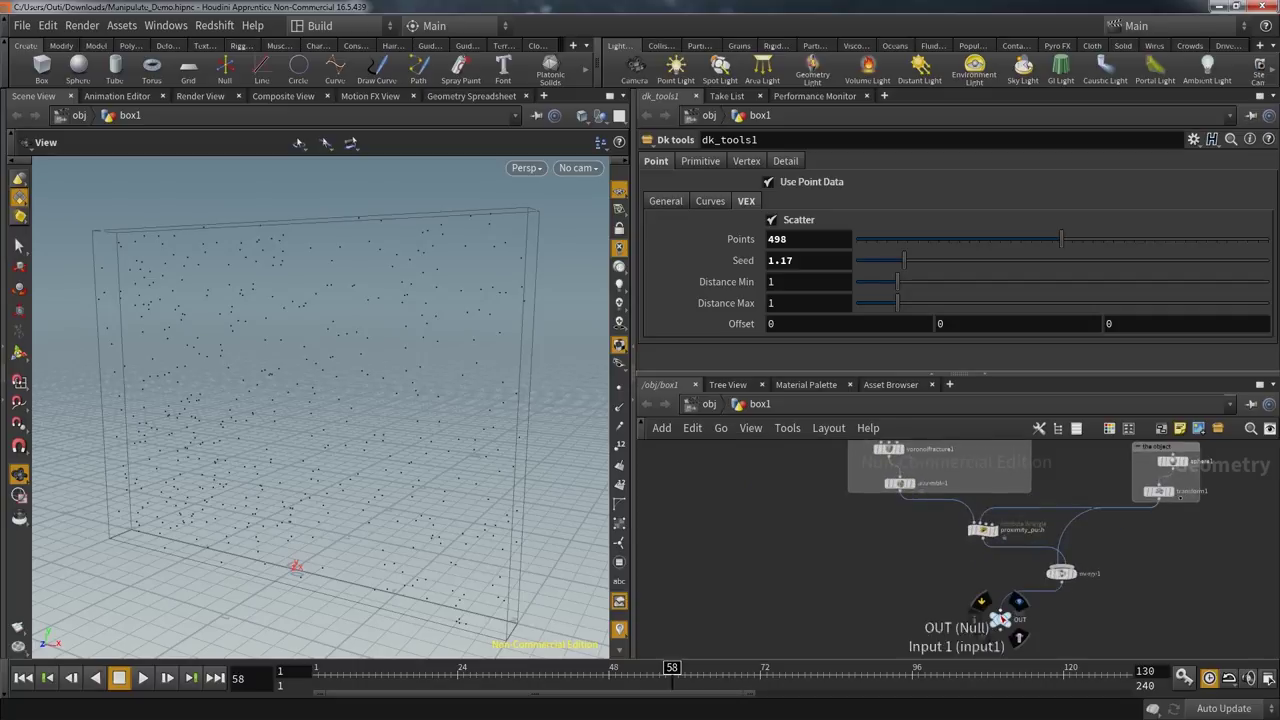
{"action": "left_click", "coordinate": [1020, 604]}
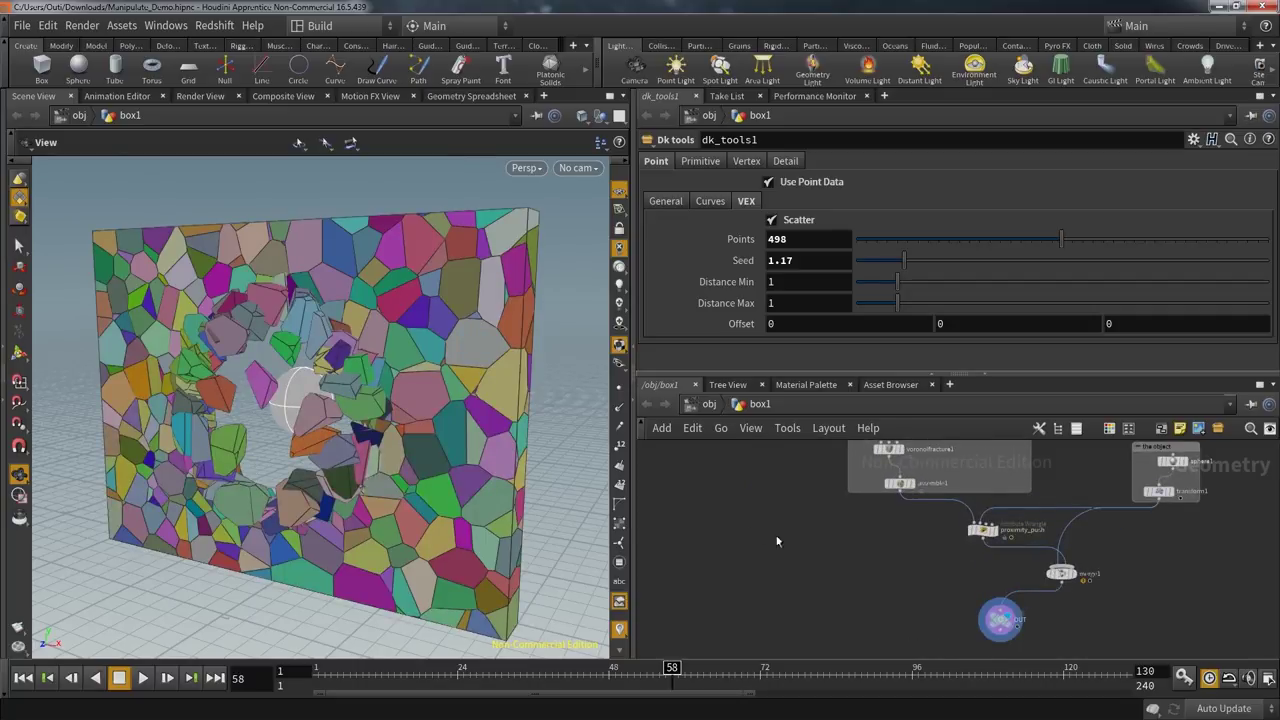
{"action": "mouse_move", "coordinate": [541, 470]}
{"action": "left_mouse_down"}
{"action": "mouse_move", "coordinate": [443, 480]}
{"action": "mouse_move", "coordinate": [551, 462]}
{"action": "left_mouse_up"}
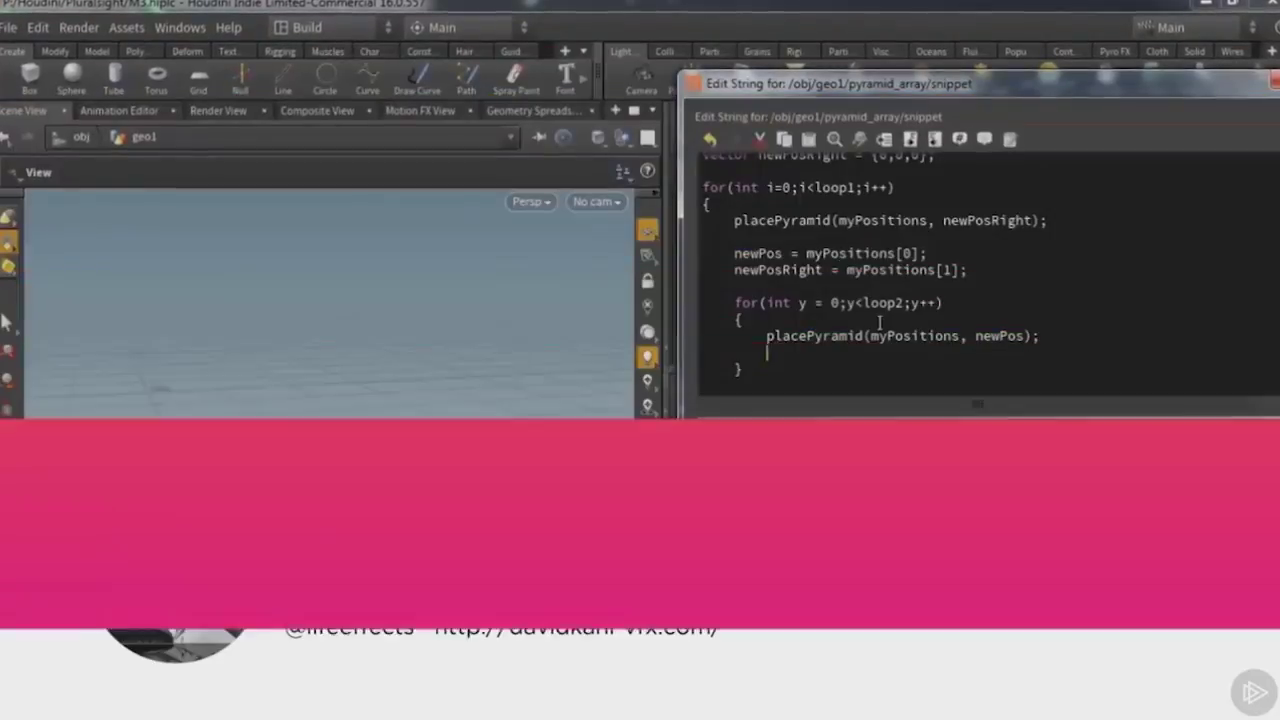
- Add an assignment of newPos from the myPositions array inside the inner loop of the pyramid_array code
{"action": "type", "text": "newPos = "}
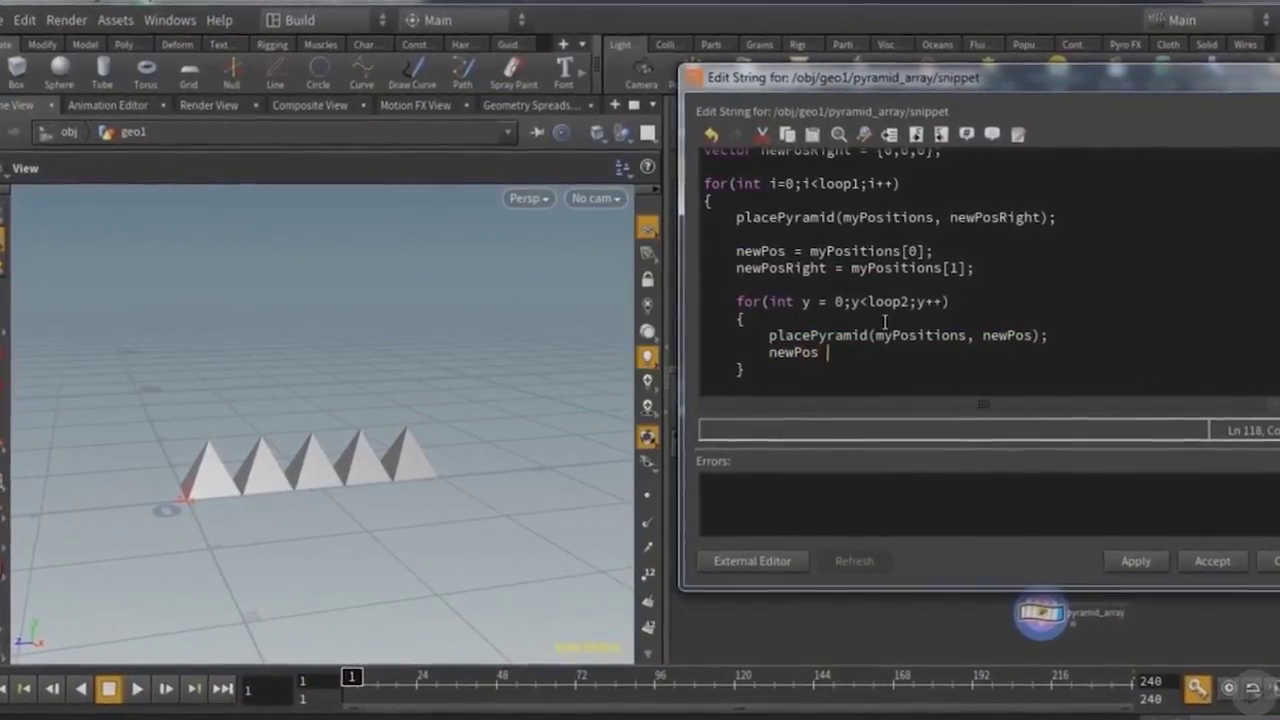
{"action": "type", "text": "myPosi"}
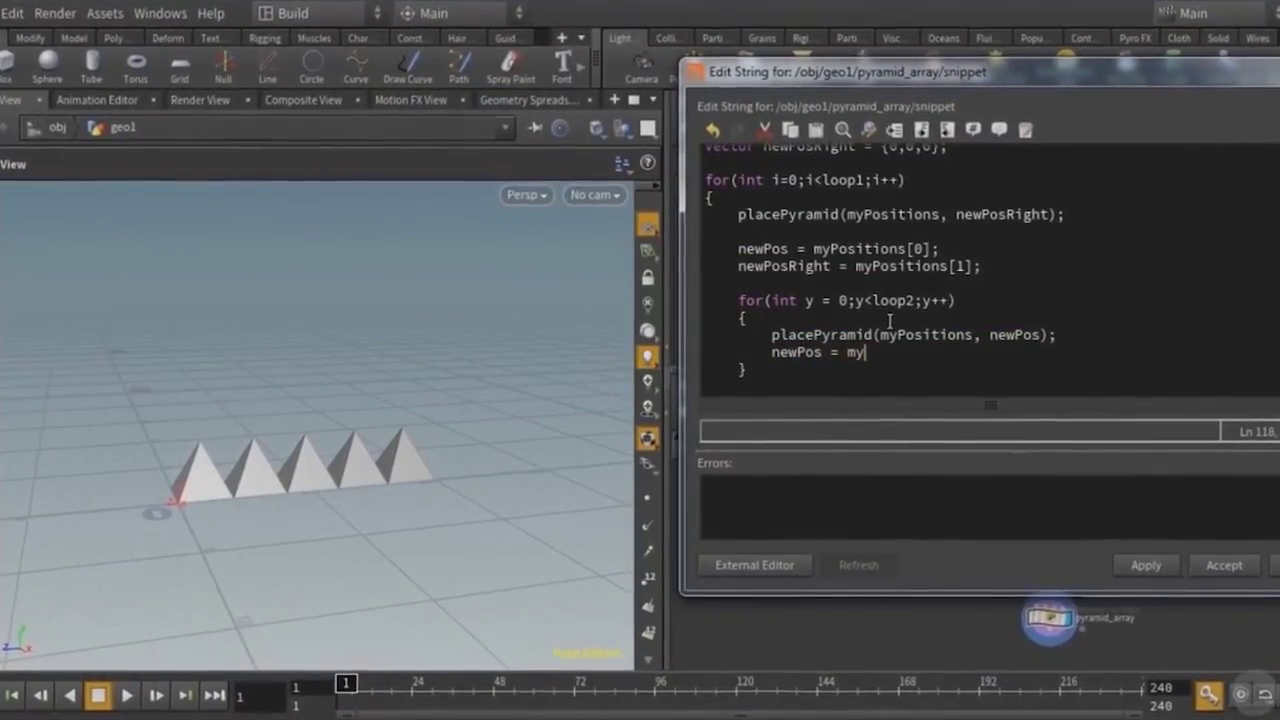
{"action": "type", "text": "tions["}
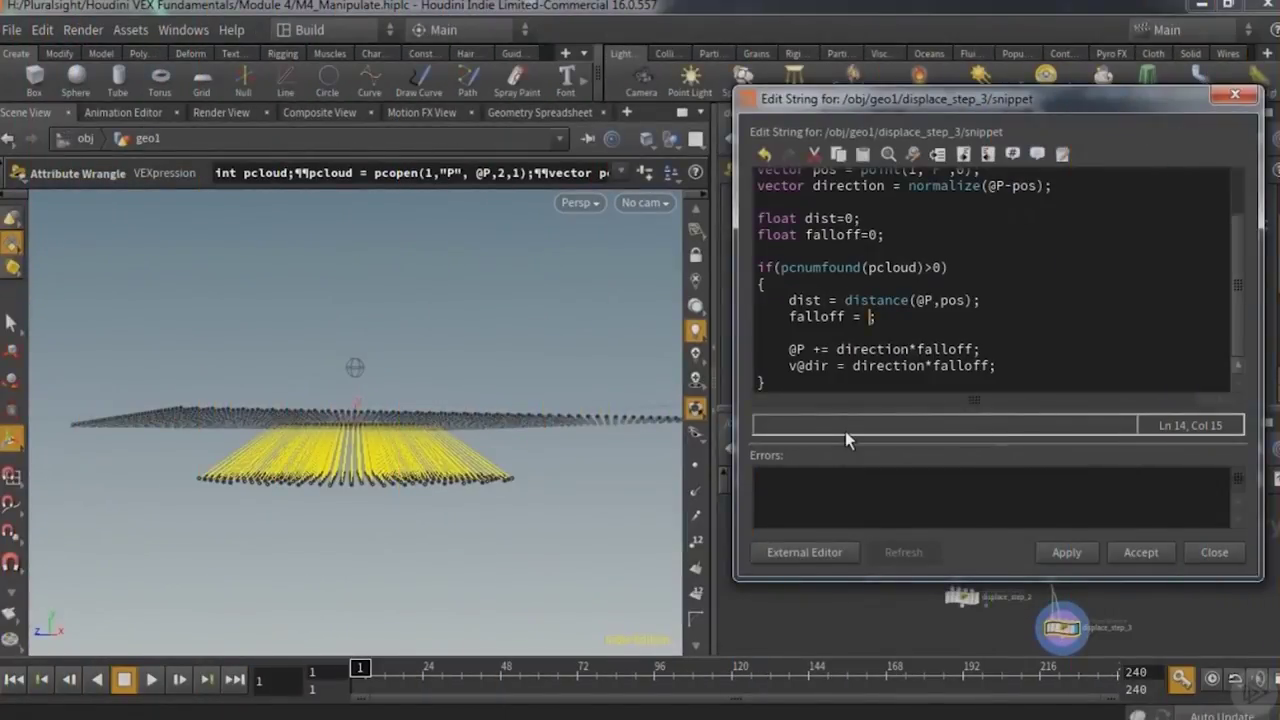
- Begin the falloff assignment with a fit( call in the displace_step_3 wrangle code
{"action": "type", "text": "fit("}
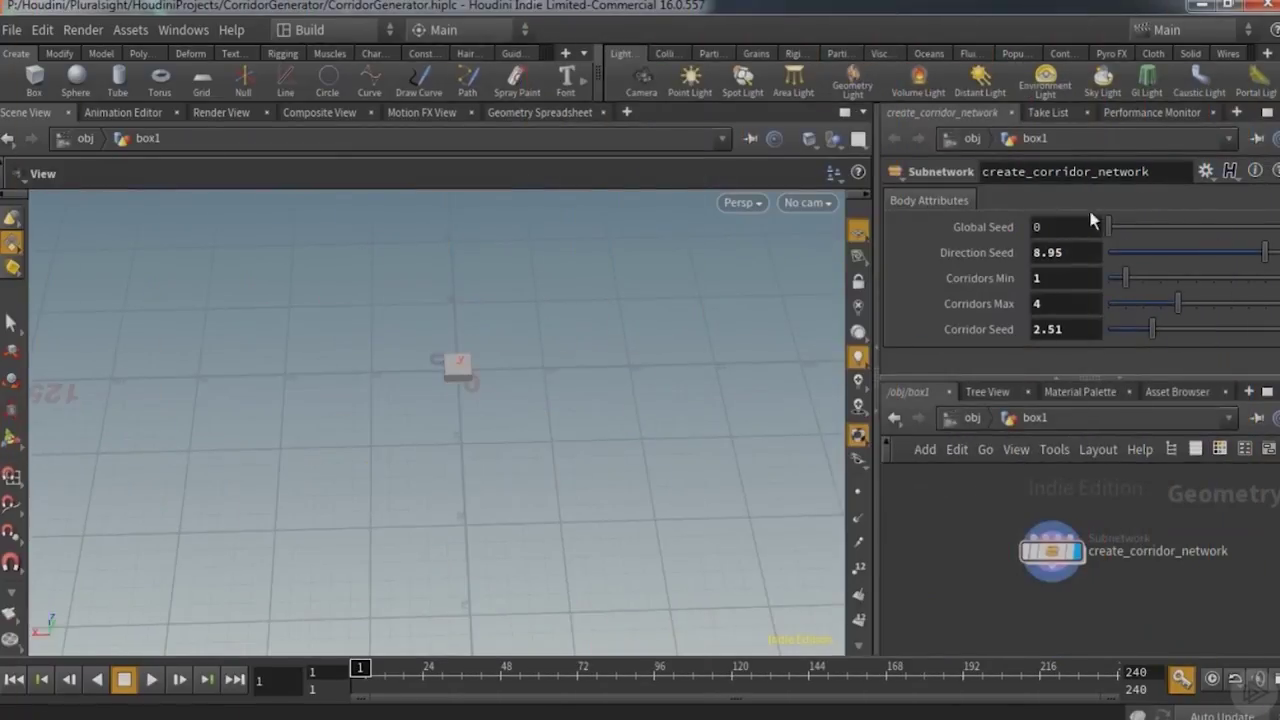
- Lower the Direction Seed of the create_corridor_network subnetwork in box1 to vary the corridor layout
{"action": "left_click_drag", "start_coordinate": [1266, 257], "coordinate": [1098, 260]}
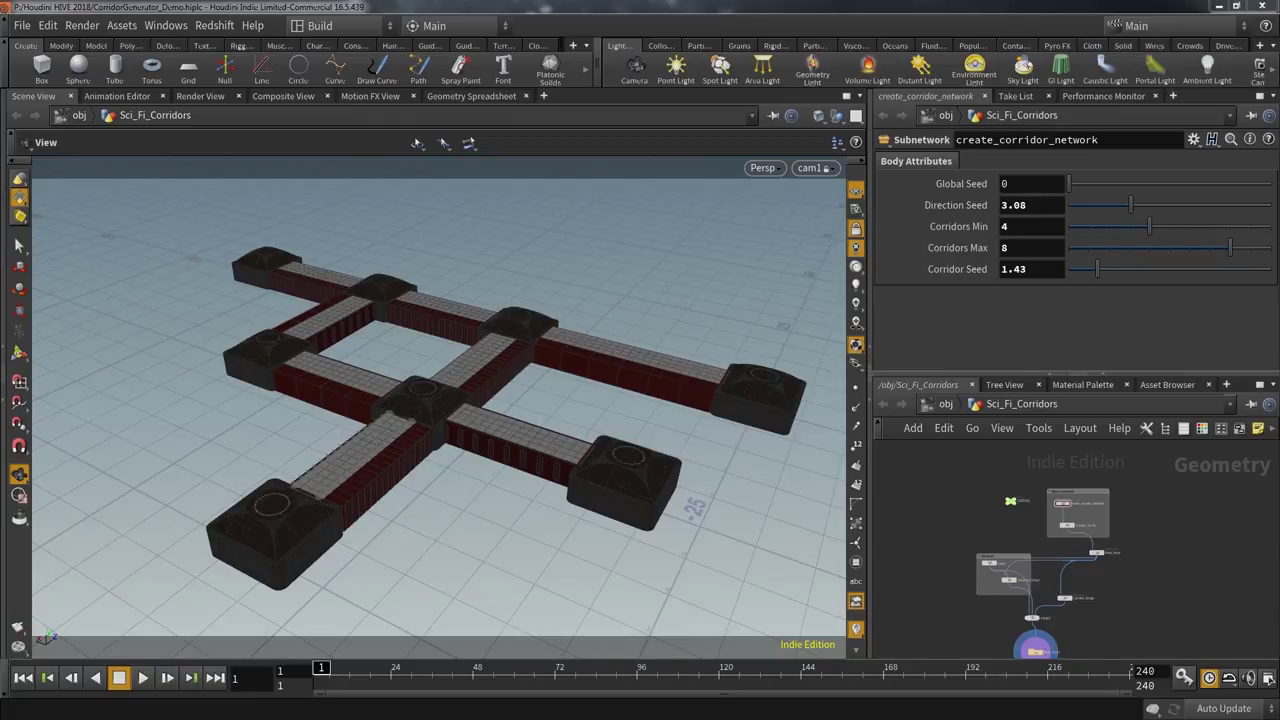
- Look through path_camera in the Sci_Fi_Corridors scene and play the animation through the corridor
{"action": "middle_click_drag", "start_coordinate": [928, 538], "coordinate": [916, 497]}
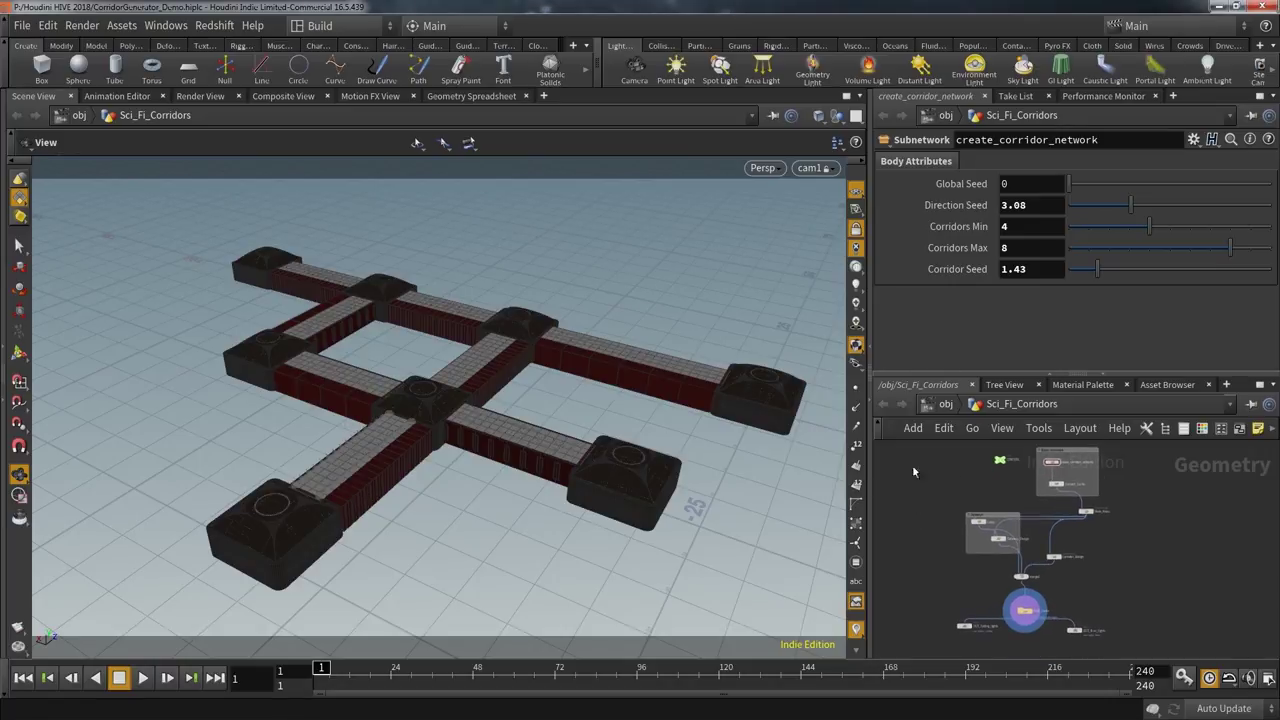
{"action": "left_click", "coordinate": [812, 168]}
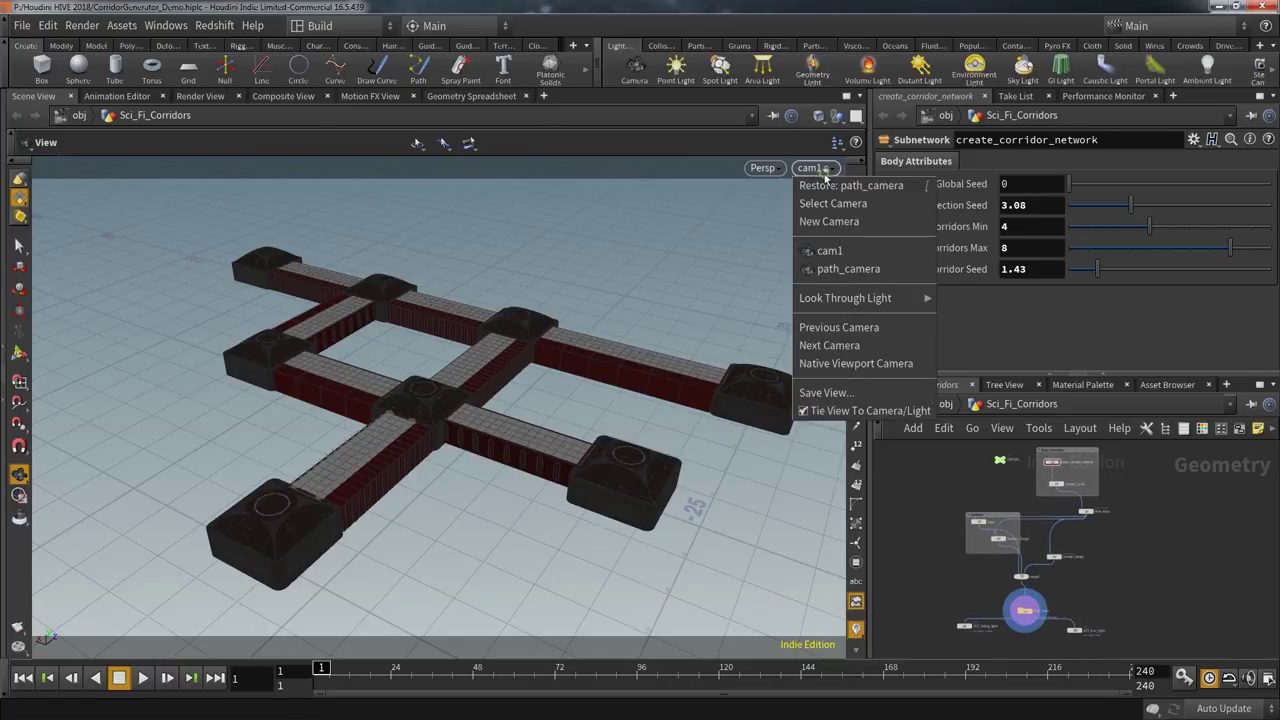
{"action": "left_click", "coordinate": [842, 269]}
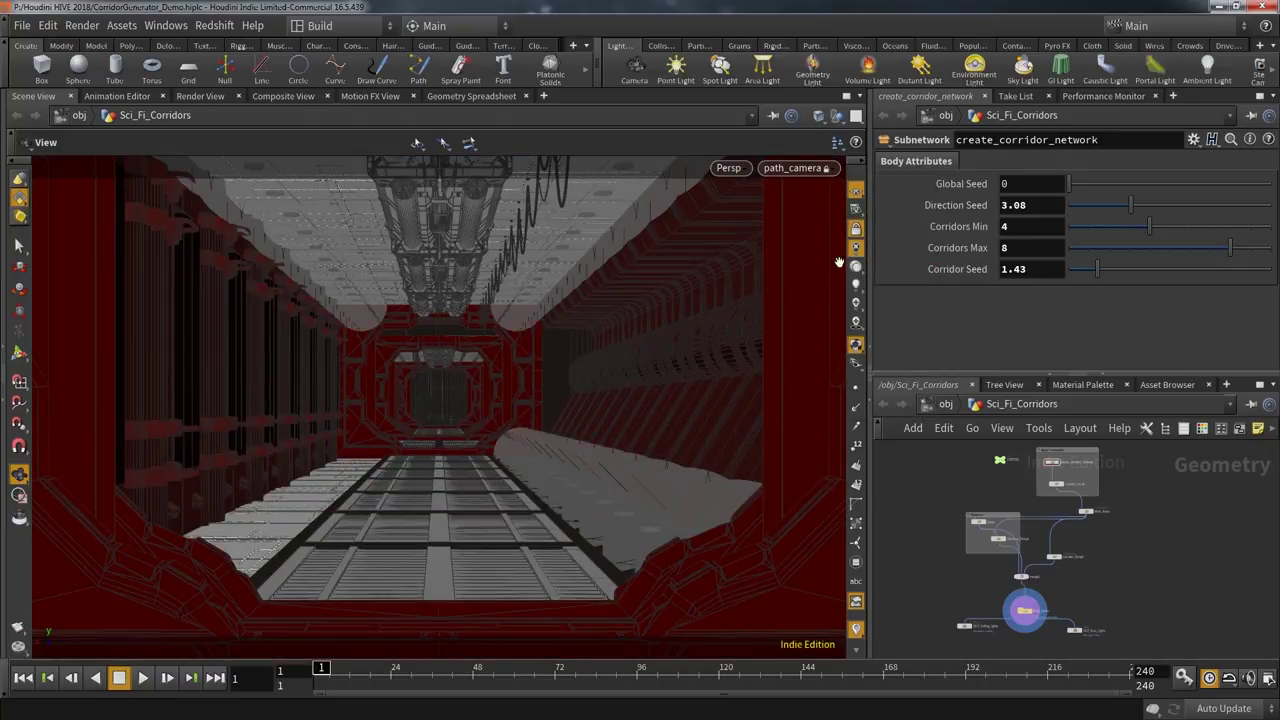
{"action": "left_click", "coordinate": [143, 678]}
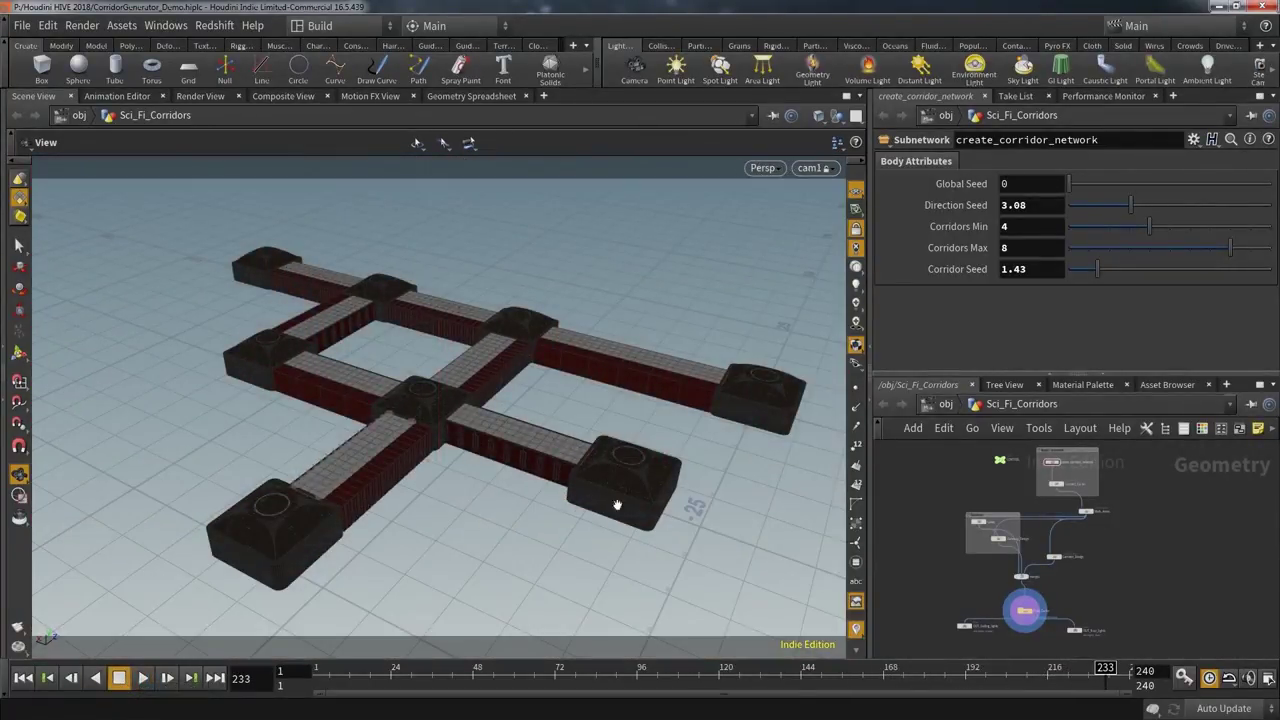
- Select the CONTROL null to examine its monitor, design and color parameters
{"action": "scroll", "coordinate": [1000, 458], "scroll_direction": "up", "scroll_amount": 5}
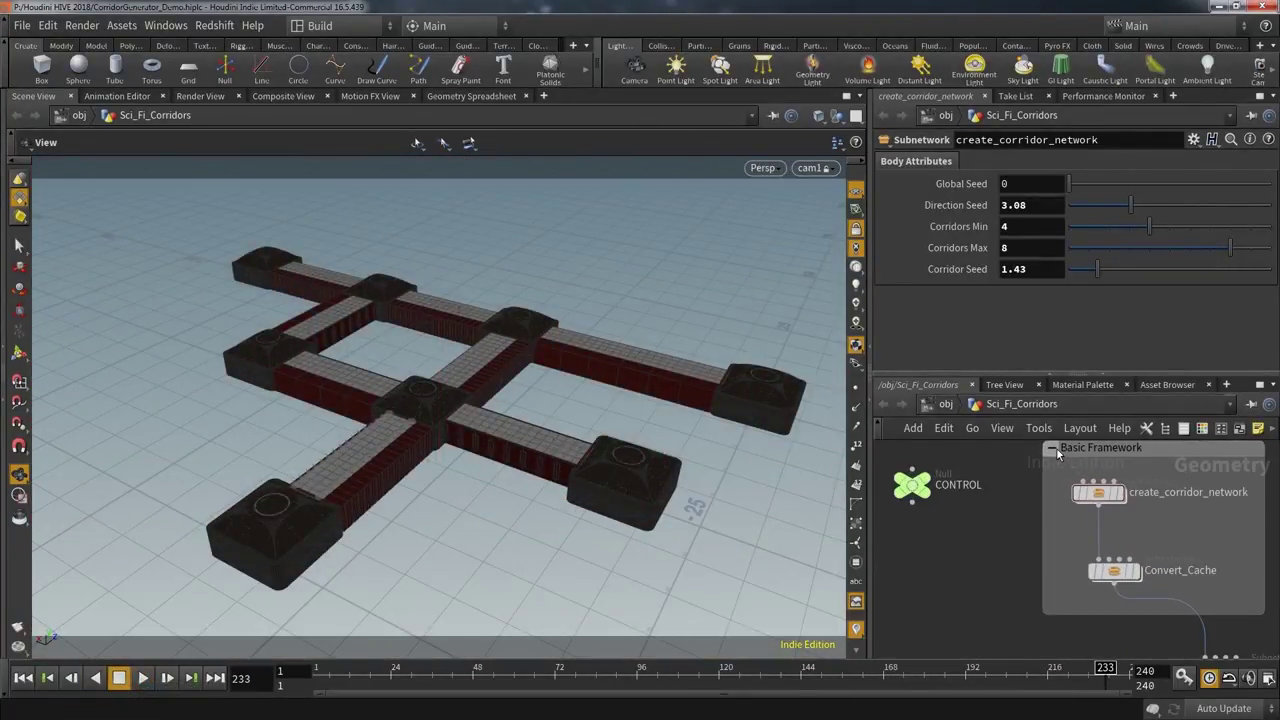
{"action": "left_click", "coordinate": [920, 490]}
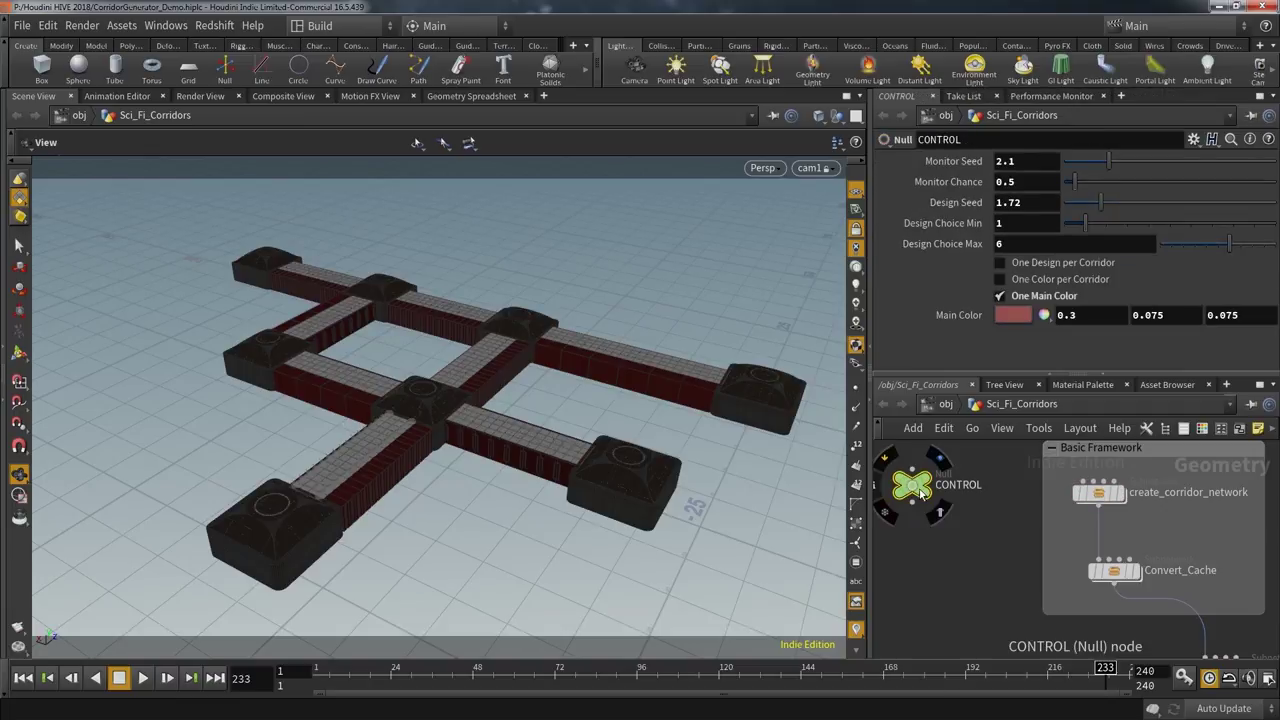
- Select the create_corridor_network subnetwork in Basic Framework and display its geometry
{"action": "left_click", "coordinate": [1100, 492]}
{"action": "mouse_move", "coordinate": [1100, 492]}
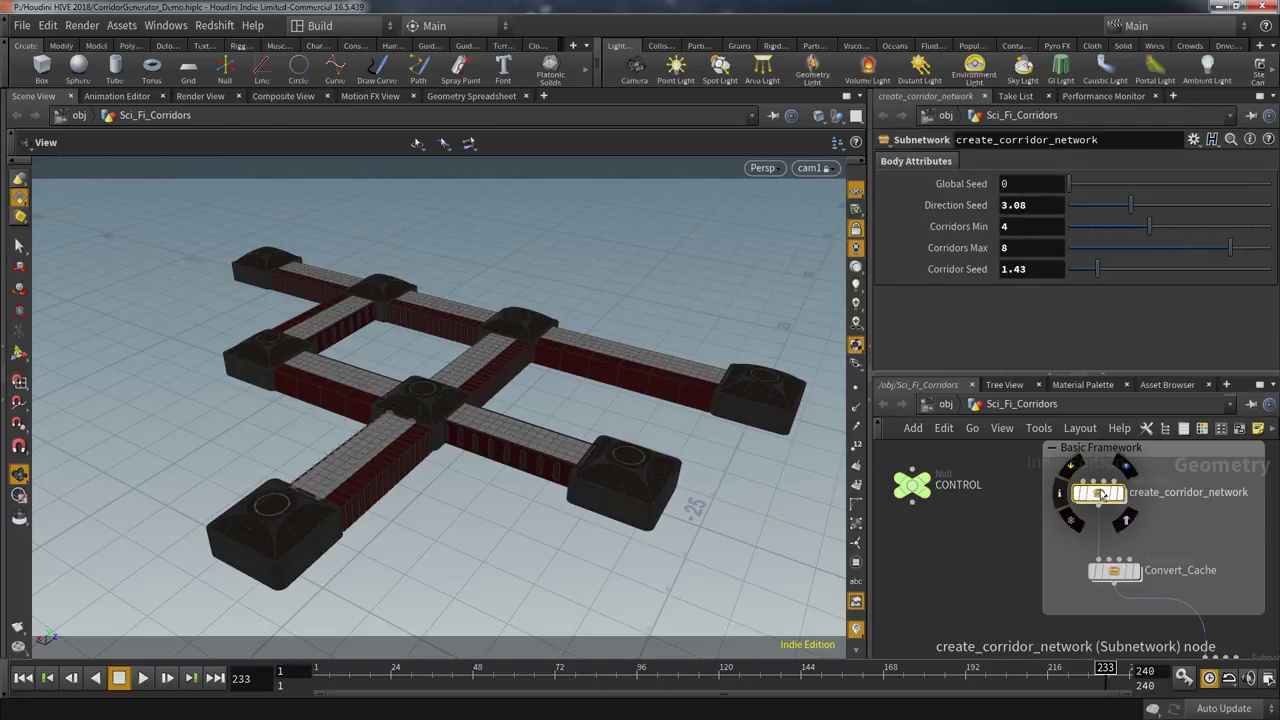
{"action": "left_click", "coordinate": [1136, 468]}
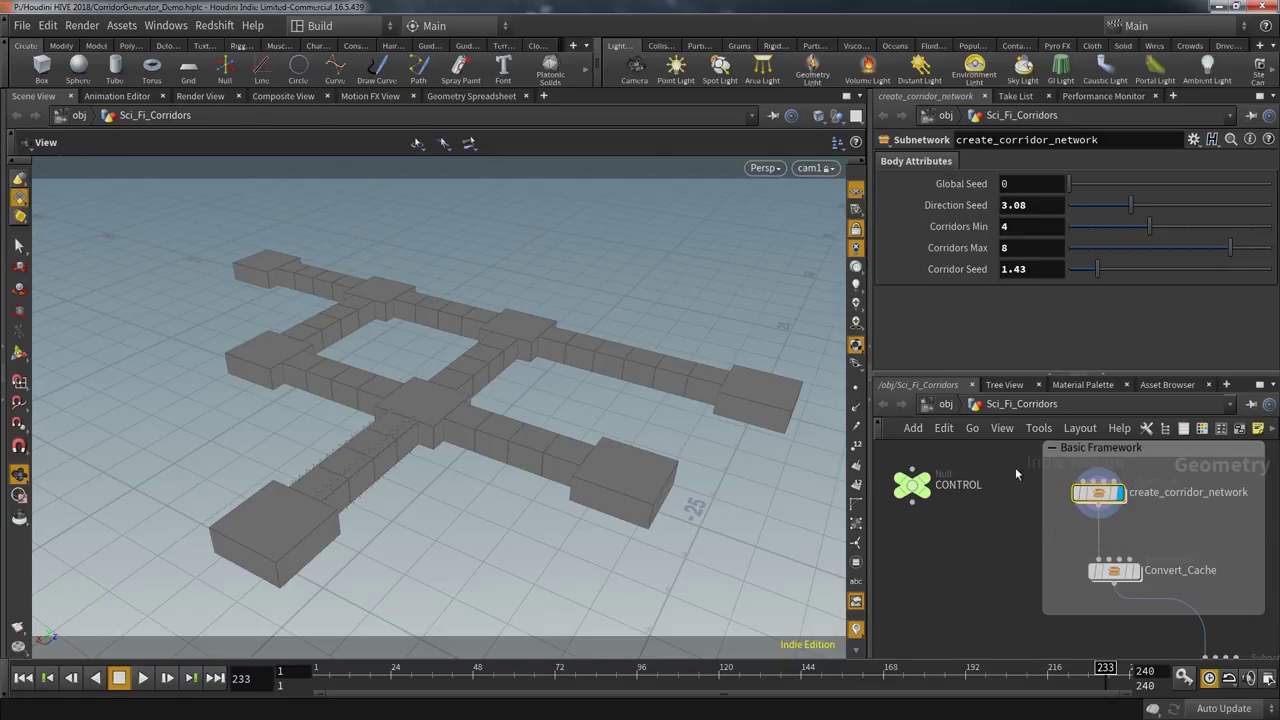
- Set Global Seed to 0.86, Direction Seed 3.93, Corridors Min 6, Corridors Max 10 and Corridor Seed 4.03 on create_corridor_network
{"action": "left_click_drag", "start_coordinate": [757, 466], "coordinate": [754, 552]}
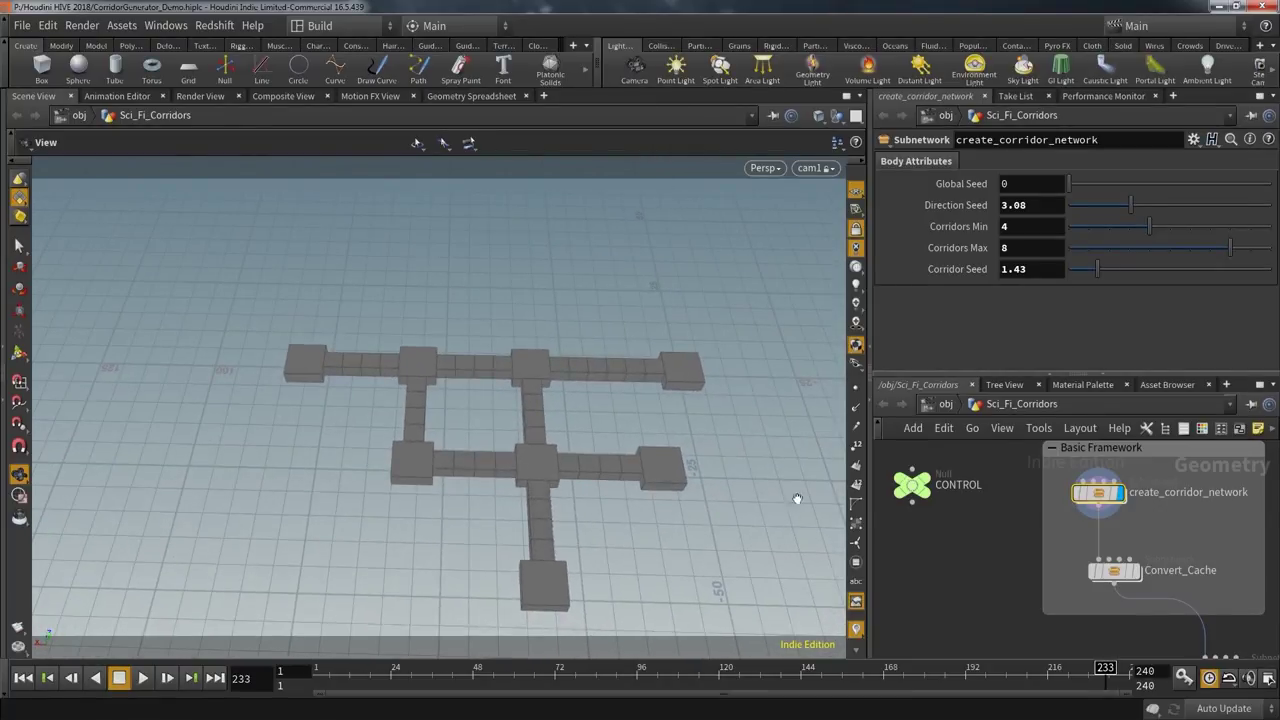
{"action": "left_click_drag", "start_coordinate": [1132, 203], "coordinate": [1139, 204]}
{"action": "key", "text": "f"}
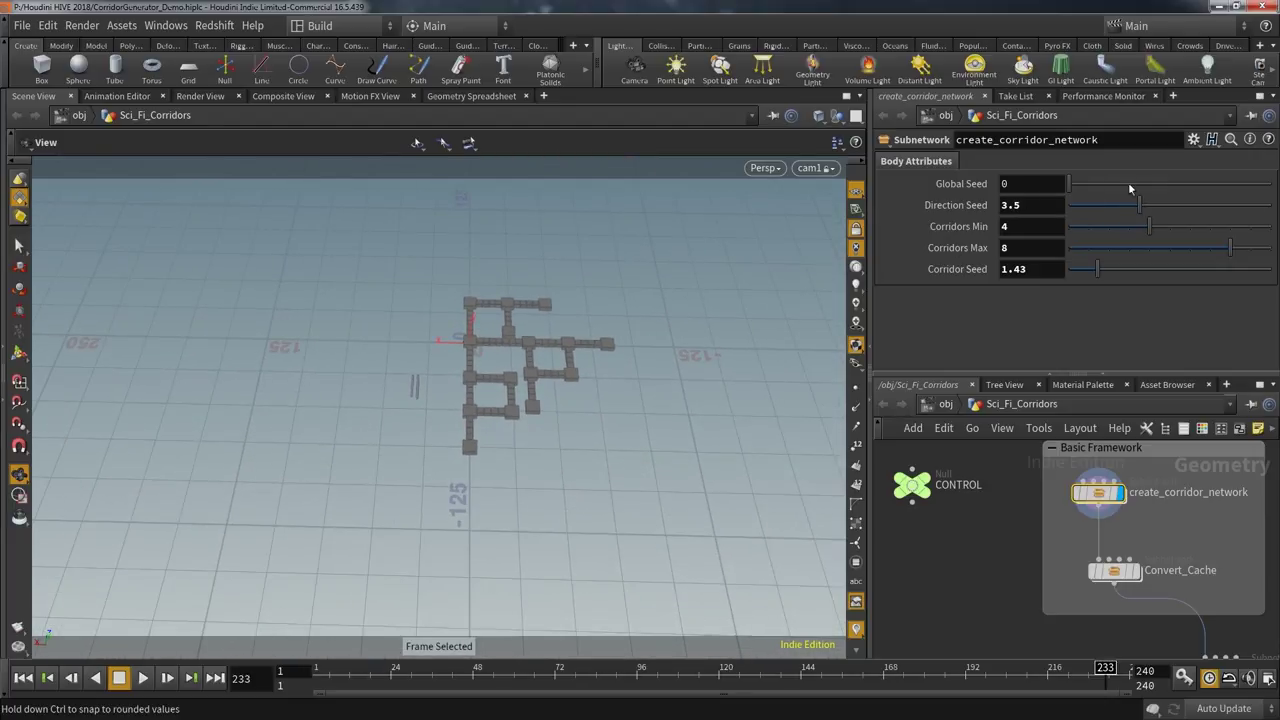
{"action": "left_click_drag", "start_coordinate": [1138, 203], "coordinate": [1160, 204]}
{"action": "left_click_drag", "start_coordinate": [1161, 204], "coordinate": [1183, 197]}
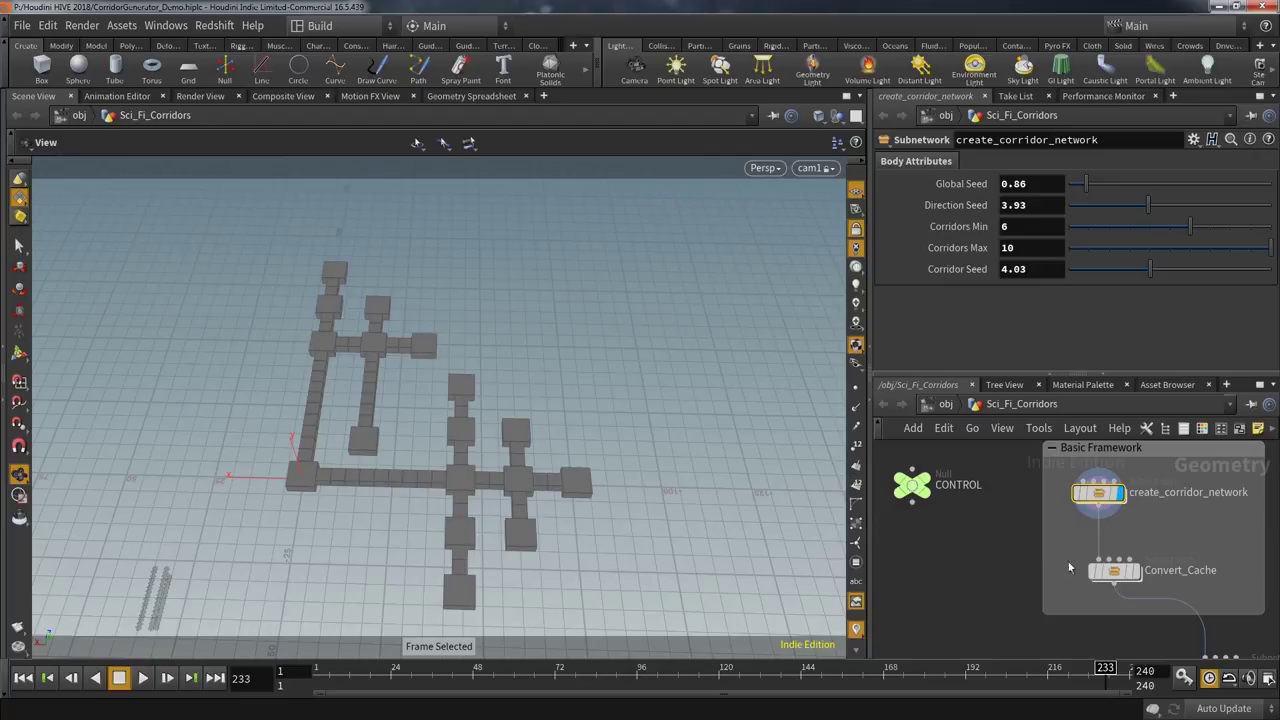
- Display the Convert_Cache subnetwork and bring its whole corridor layout into view
{"action": "left_click", "coordinate": [1143, 543]}
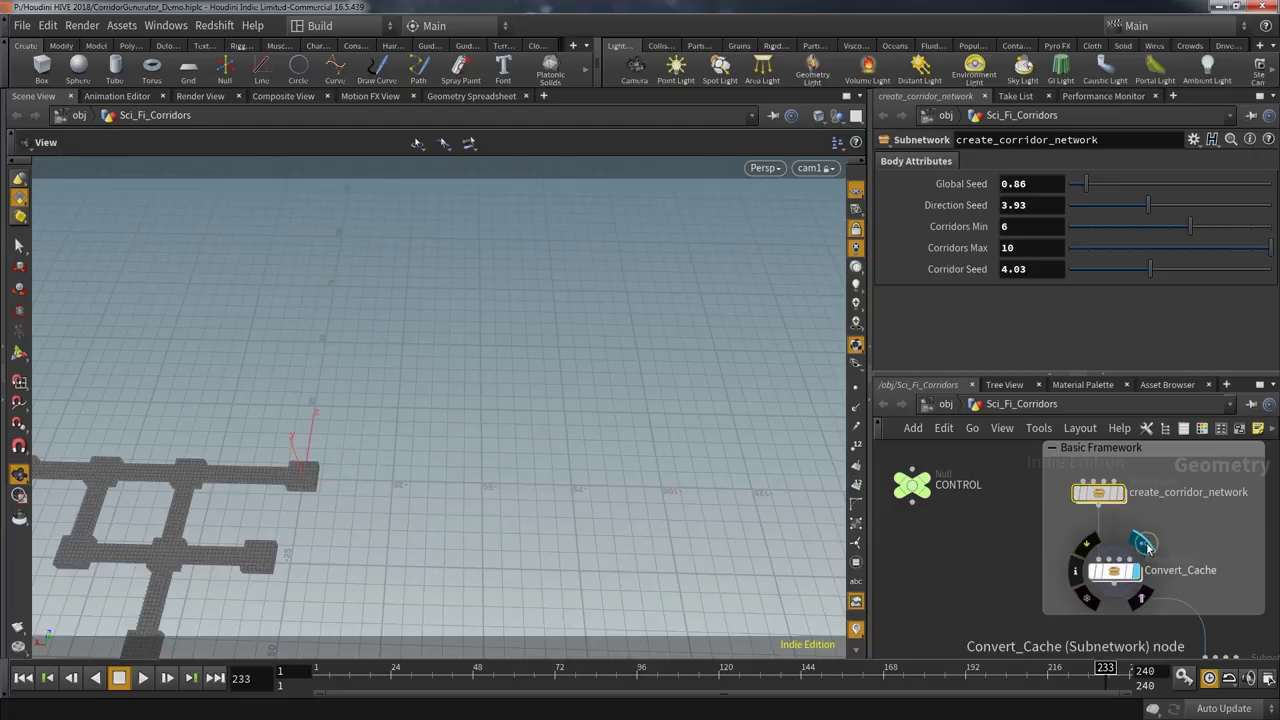
{"action": "key", "text": "h"}
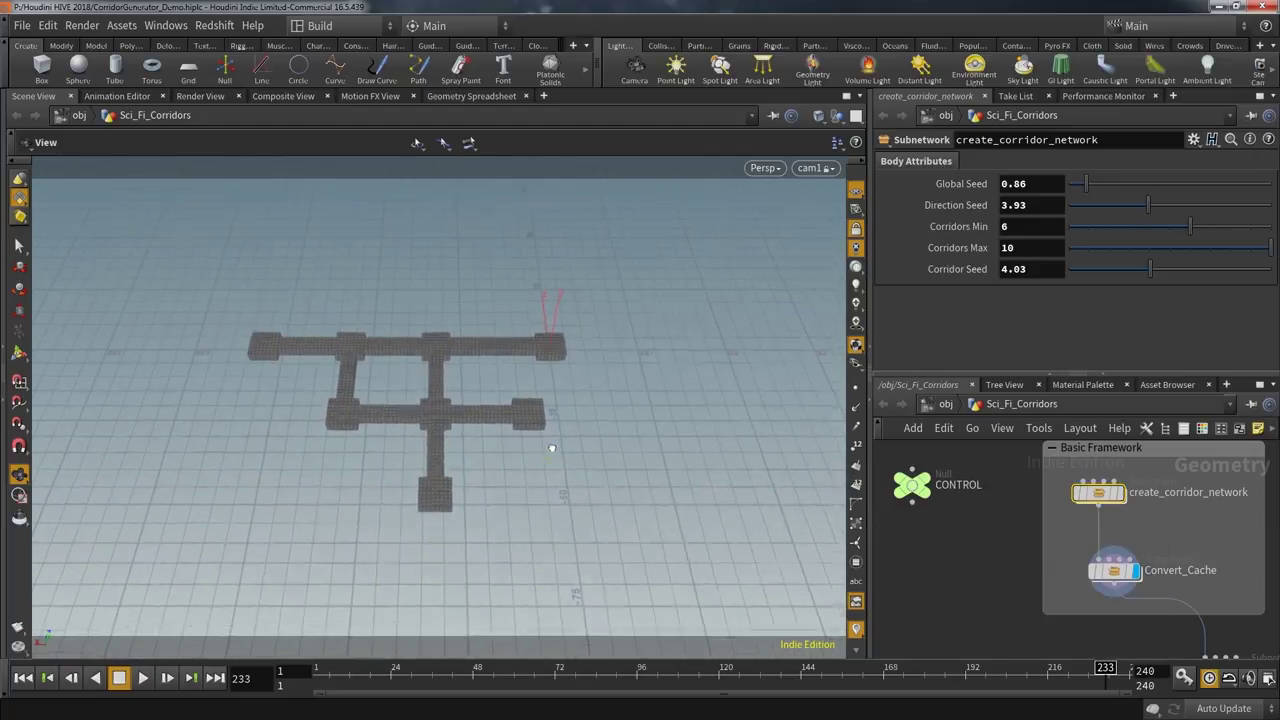
{"action": "left_click_drag", "start_coordinate": [549, 453], "coordinate": [624, 425]}
- Enable the tile scene visualizer in the display options and examine the tile labels up close on the corridors
{"action": "key", "text": "d"}
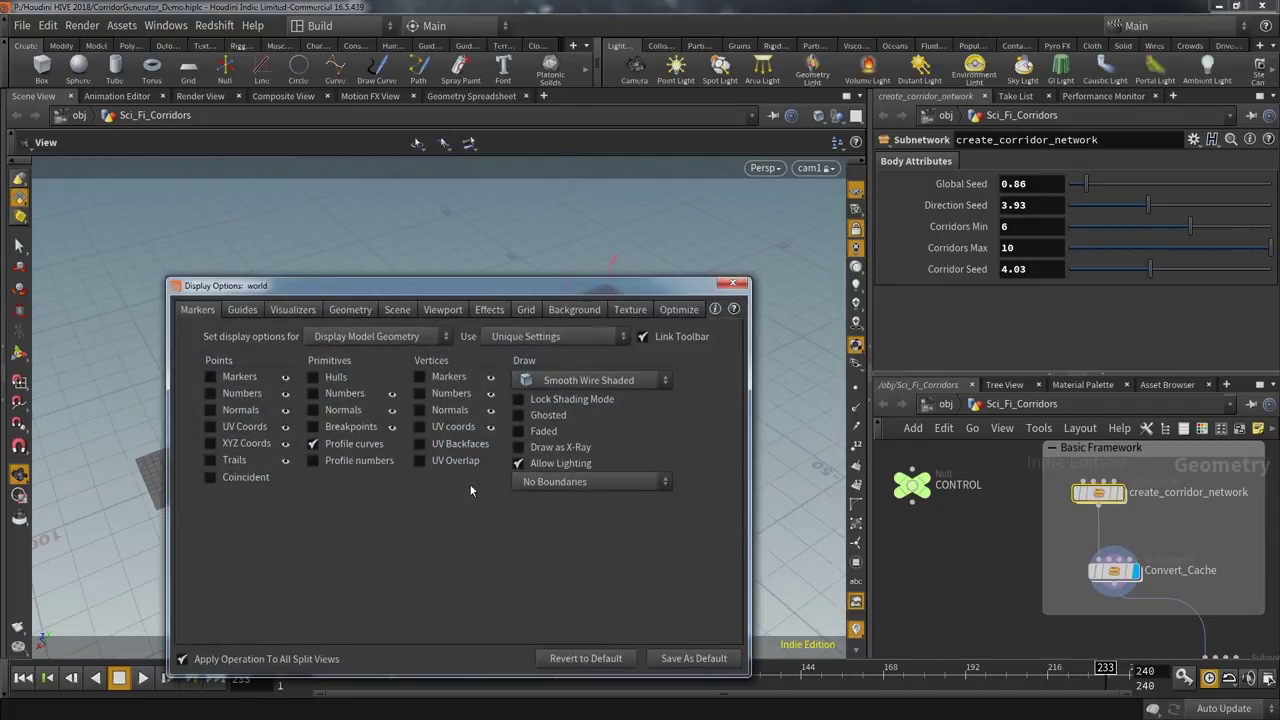
{"action": "left_click", "coordinate": [296, 310]}
{"action": "left_click", "coordinate": [200, 572]}
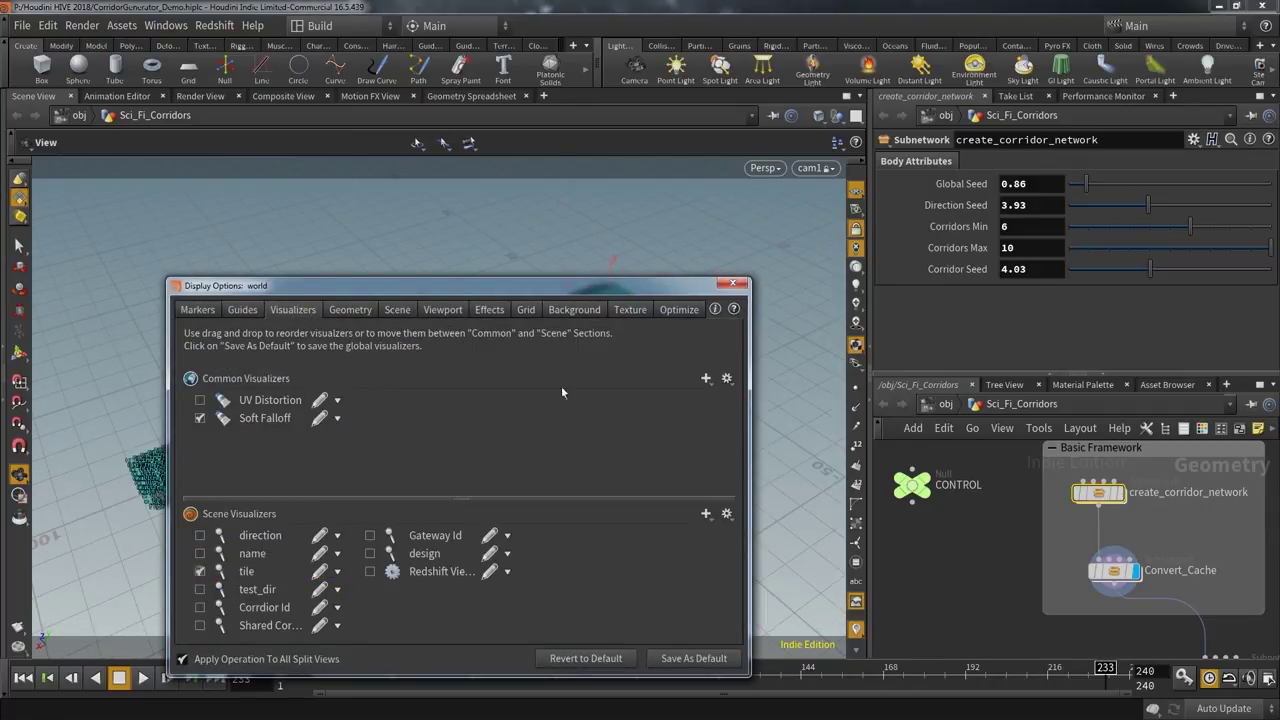
{"action": "left_click", "coordinate": [736, 284]}
{"action": "left_click_drag", "start_coordinate": [582, 503], "coordinate": [497, 449]}
{"action": "scroll", "coordinate": [495, 450], "scroll_direction": "up", "scroll_amount": 5}
{"action": "right_click_drag", "start_coordinate": [492, 452], "coordinate": [330, 449]}
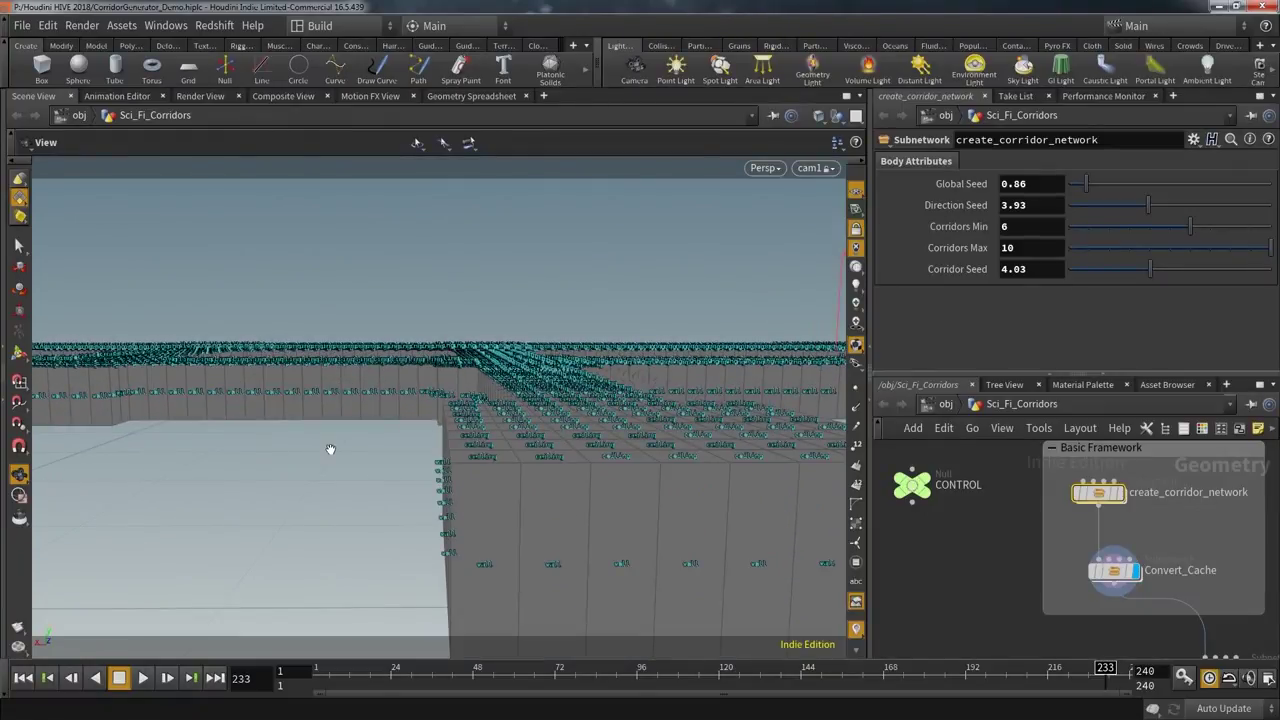
- Hide the attribute visualizers in the scene view and look at the corridors from farther away
{"action": "left_click", "coordinate": [853, 624]}
{"action": "scroll", "coordinate": [700, 486], "scroll_direction": "down", "scroll_amount": 6}
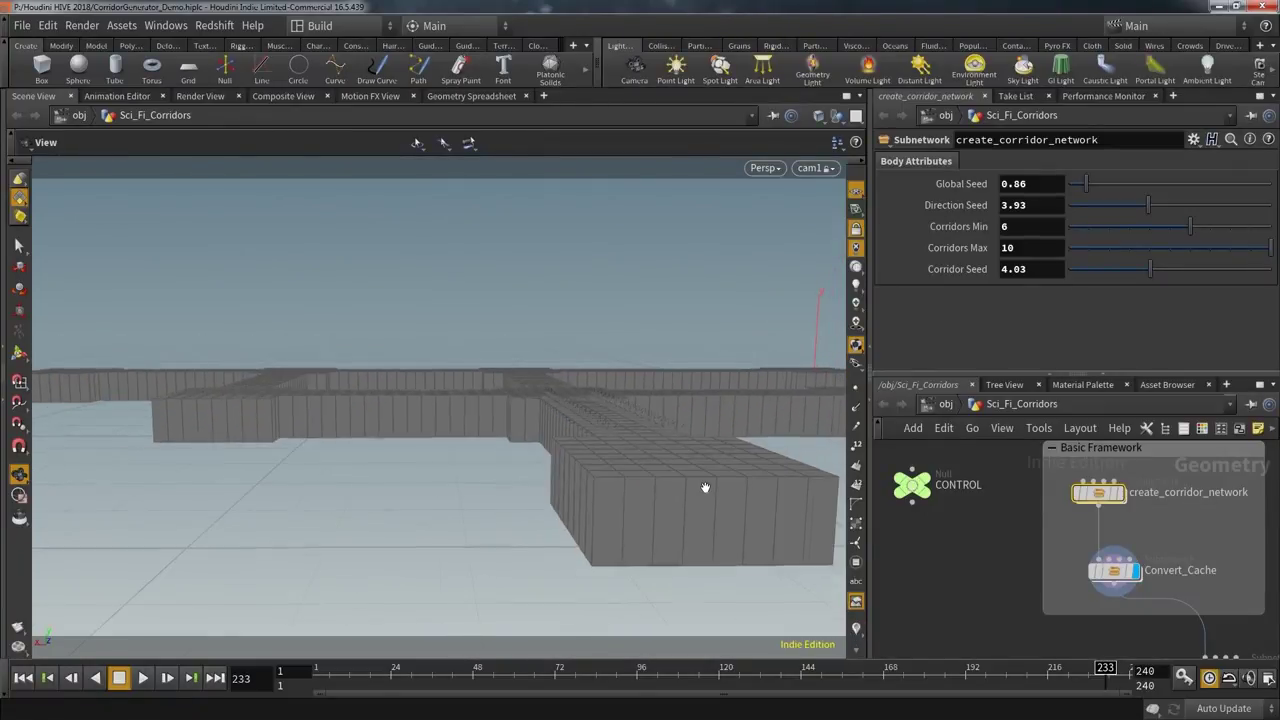
- Display the Mark_Areas subnetwork below Convert_Cache and view its colored corridor and gateway areas
{"action": "scroll", "coordinate": [1012, 586], "scroll_direction": "down", "scroll_amount": 2}
{"action": "middle_click_drag", "start_coordinate": [1009, 583], "coordinate": [880, 517]}
{"action": "scroll", "coordinate": [1043, 607], "scroll_direction": "up", "scroll_amount": 2}
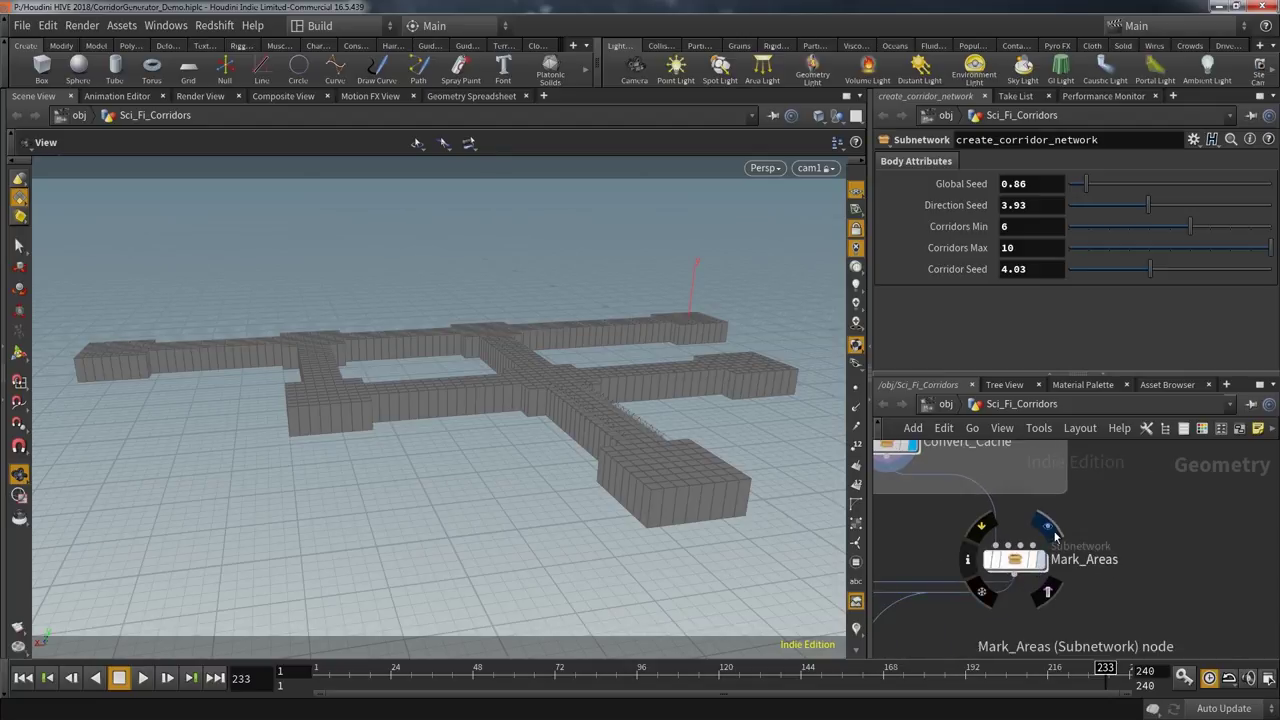
{"action": "left_click", "coordinate": [1049, 524]}
{"action": "scroll", "coordinate": [709, 457], "scroll_direction": "up", "scroll_amount": 3}
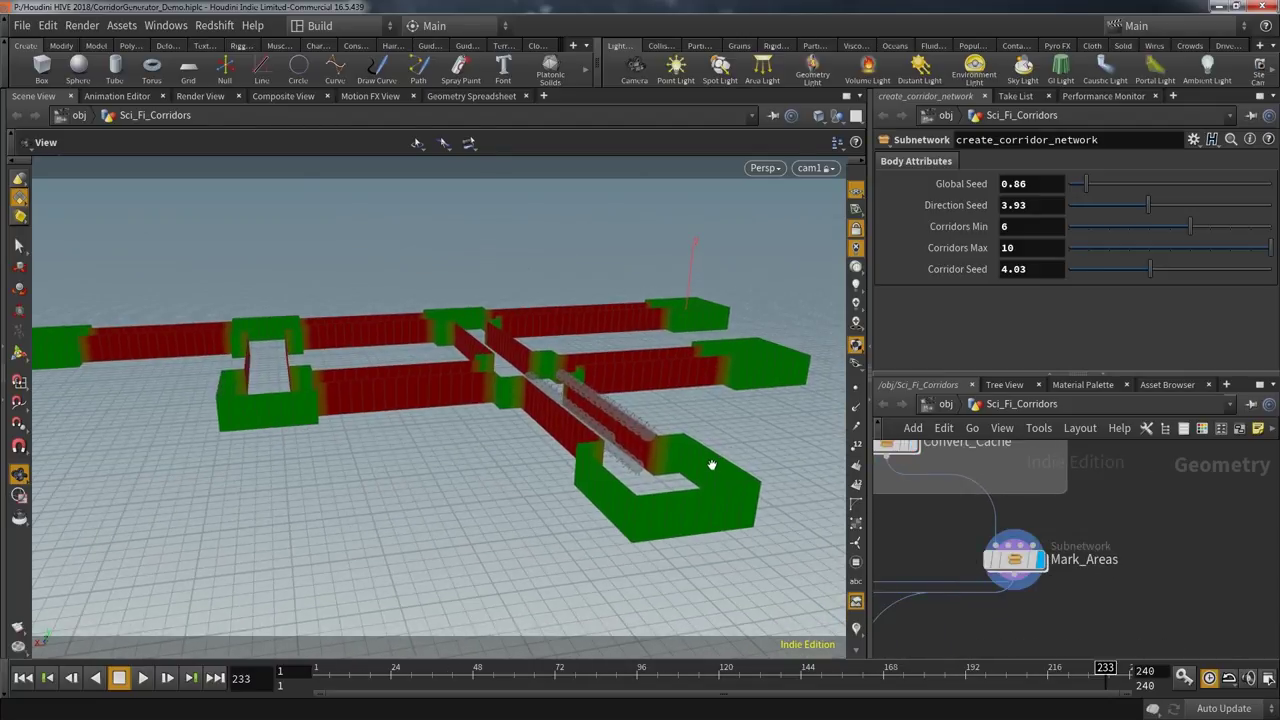
- Display the Gates subnetwork in the Gateways group and view its gates closer up
{"action": "left_click_drag", "start_coordinate": [761, 427], "coordinate": [766, 487]}
{"action": "middle_click_drag", "start_coordinate": [871, 526], "coordinate": [1242, 509]}
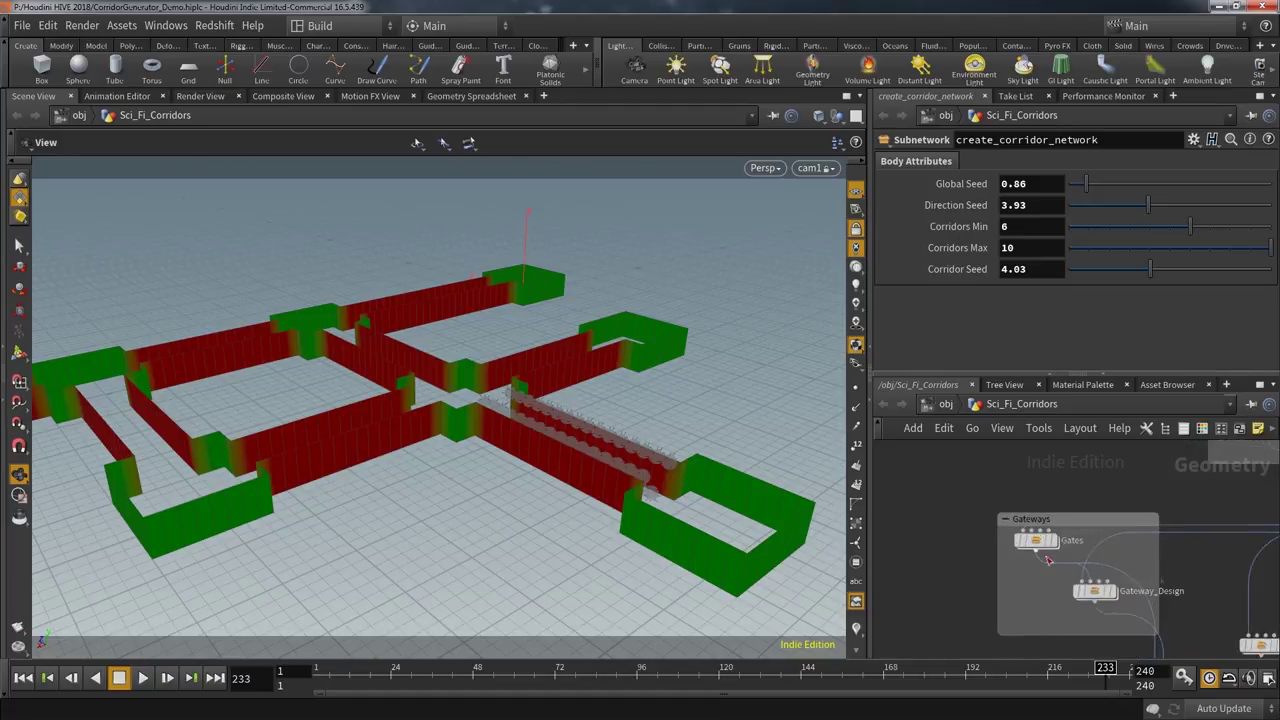
{"action": "scroll", "coordinate": [1046, 555], "scroll_direction": "up", "scroll_amount": 4}
{"action": "mouse_move", "coordinate": [1076, 505]}
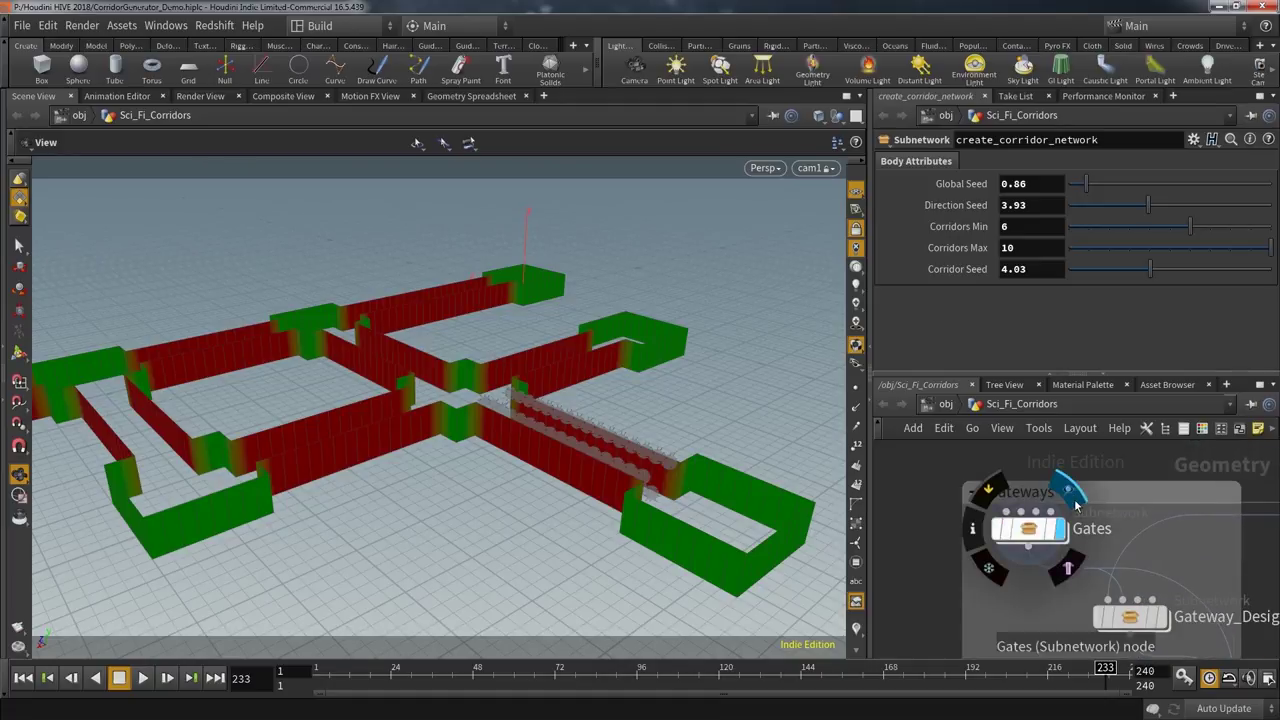
{"action": "left_click", "coordinate": [1072, 492]}
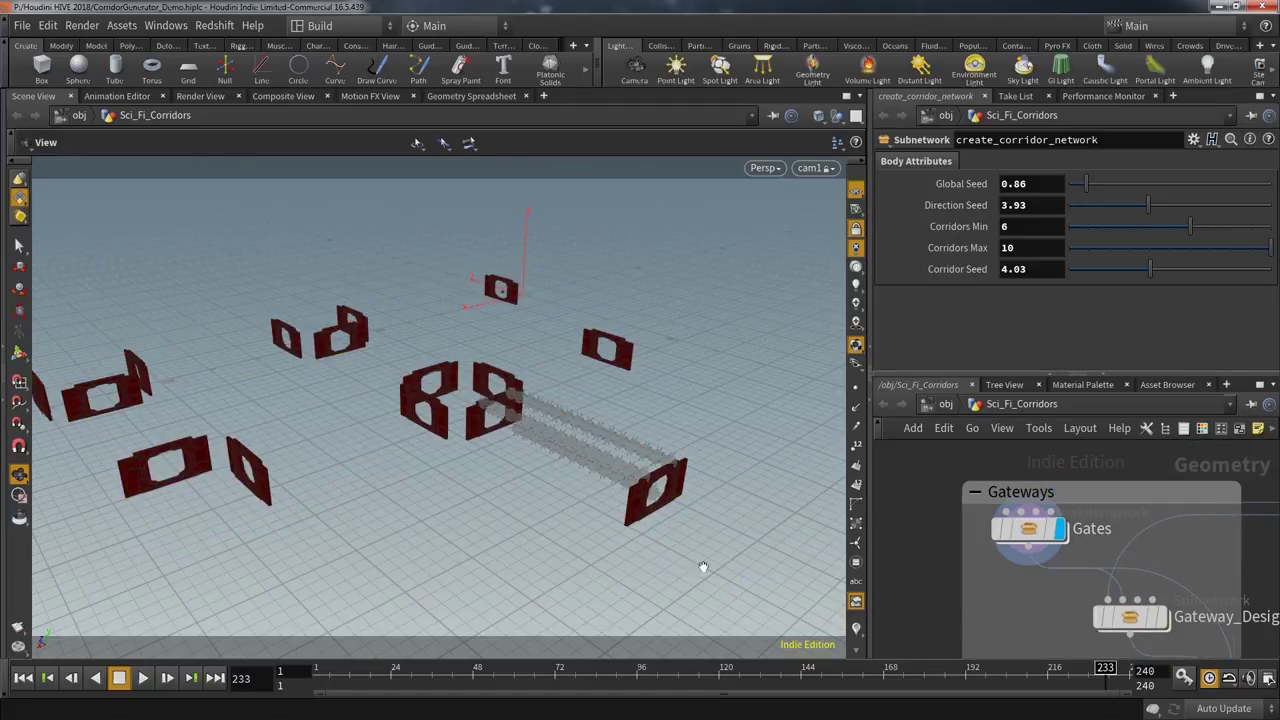
{"action": "middle_click_drag", "start_coordinate": [493, 560], "coordinate": [657, 496]}
{"action": "scroll", "coordinate": [658, 495], "scroll_direction": "up", "scroll_amount": 4}
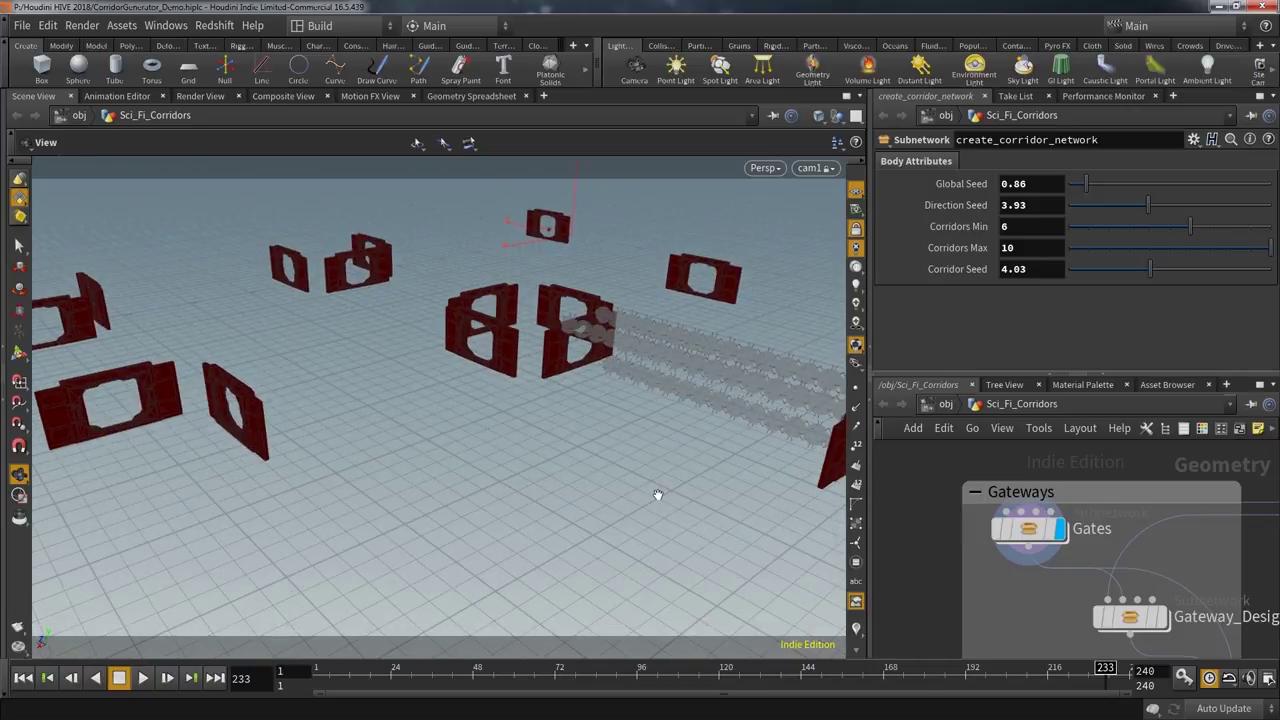
- Set the first Open Gate value of the Gates subnetwork to 1 and look over the gates
{"action": "left_click", "coordinate": [1028, 527]}
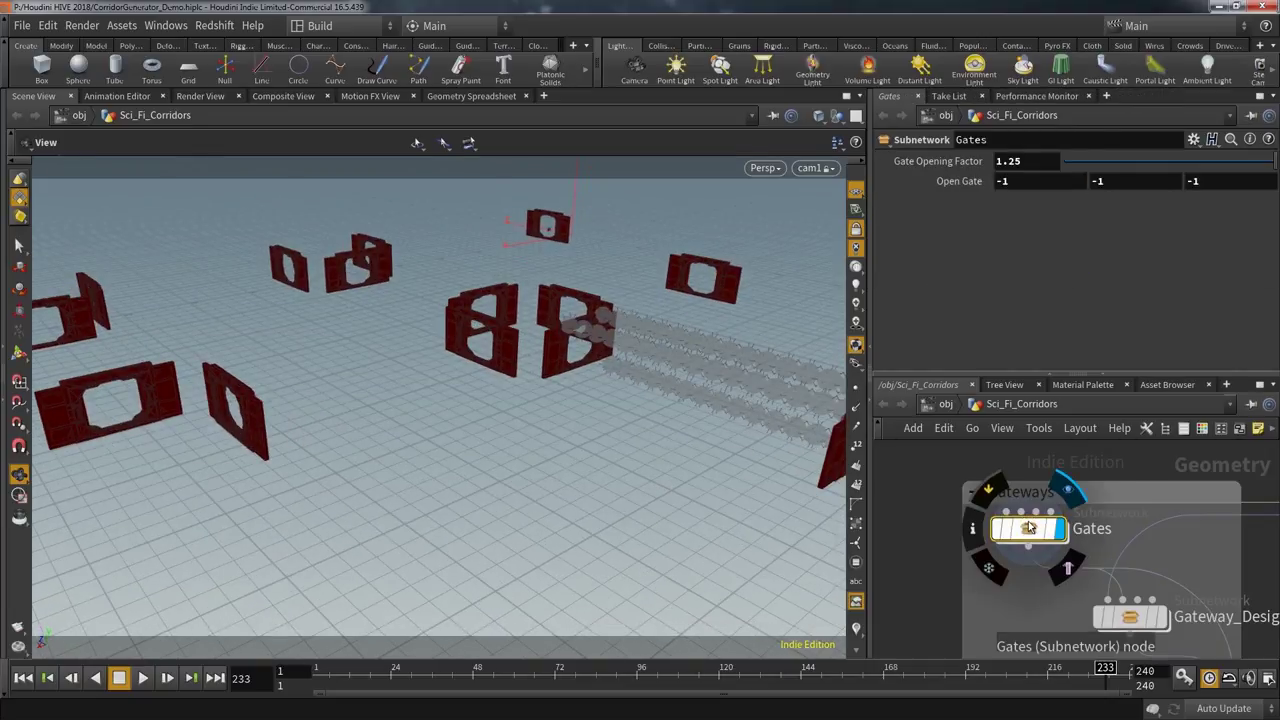
{"action": "left_click_drag", "start_coordinate": [1116, 167], "coordinate": [1274, 162]}
{"action": "left_click_drag", "start_coordinate": [1056, 180], "coordinate": [963, 191]}
{"action": "type", "text": "1"}
{"action": "key", "text": "Return"}
{"action": "scroll", "coordinate": [549, 411], "scroll_direction": "down", "scroll_amount": 2}
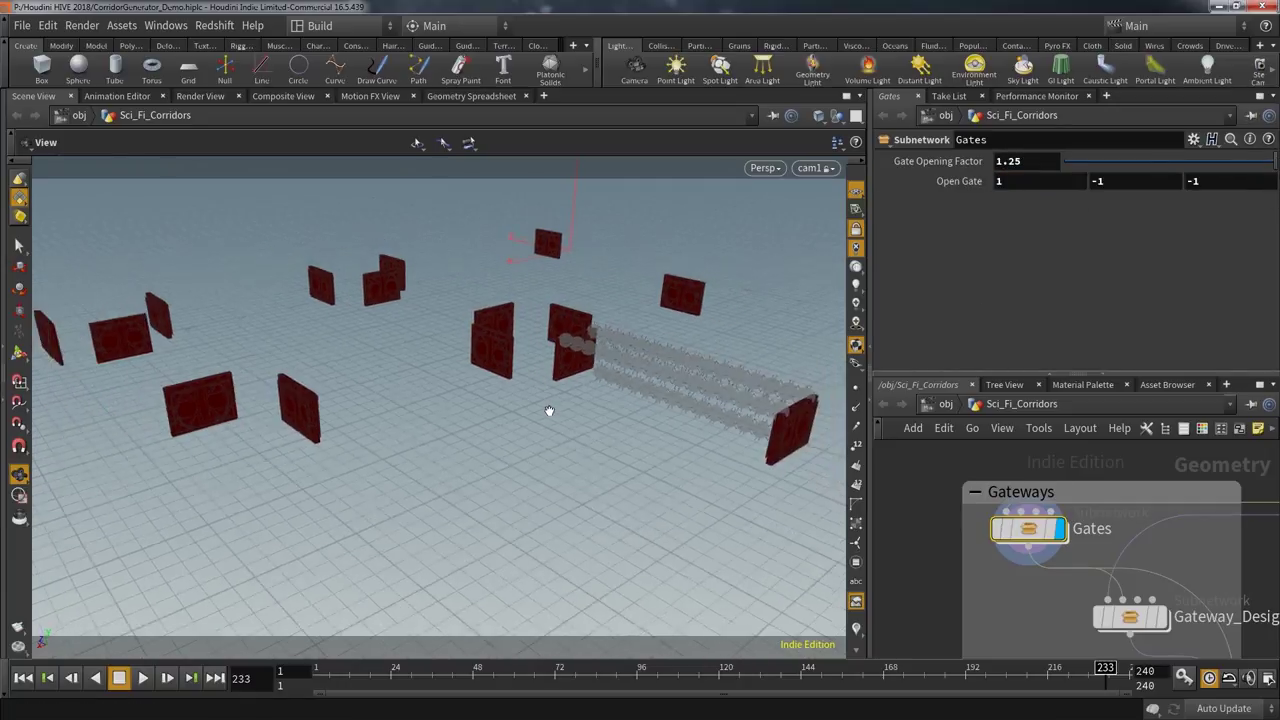
{"action": "scroll", "coordinate": [549, 411], "scroll_direction": "down", "scroll_amount": 1}
{"action": "left_click_drag", "start_coordinate": [546, 430], "coordinate": [331, 446]}
{"action": "middle_click_drag", "start_coordinate": [331, 446], "coordinate": [625, 353]}
- Set the second Open Gate value to 2 and the third to 3, and view the gates from a lower angle
{"action": "left_click", "coordinate": [1128, 181]}
{"action": "type", "text": "2"}
{"action": "key", "text": "Return"}
{"action": "left_click", "coordinate": [1220, 181]}
{"action": "type", "text": "3"}
{"action": "key", "text": "Return"}
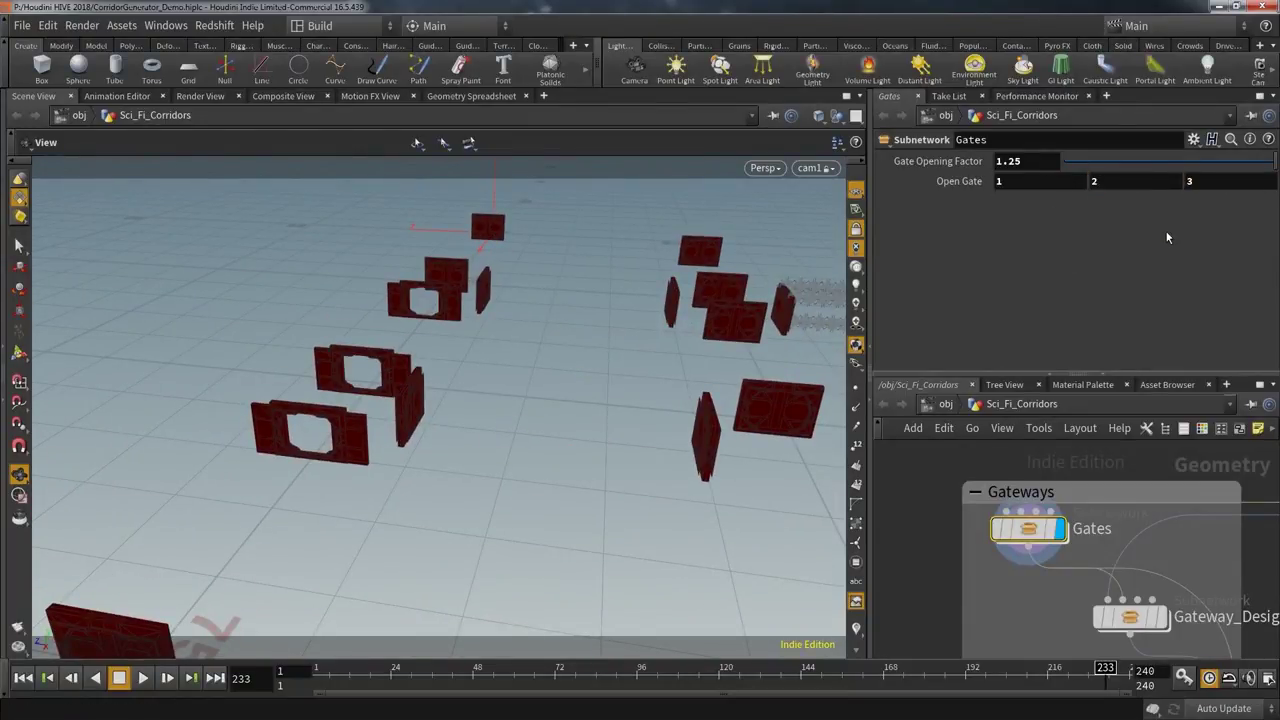
{"action": "left_click_drag", "start_coordinate": [632, 432], "coordinate": [727, 403]}
{"action": "scroll", "coordinate": [966, 604], "scroll_direction": "down", "scroll_amount": 1}
- Display the Gateway_Design subnetwork and look around its domed gateway rooms
{"action": "middle_click_drag", "start_coordinate": [966, 606], "coordinate": [853, 573]}
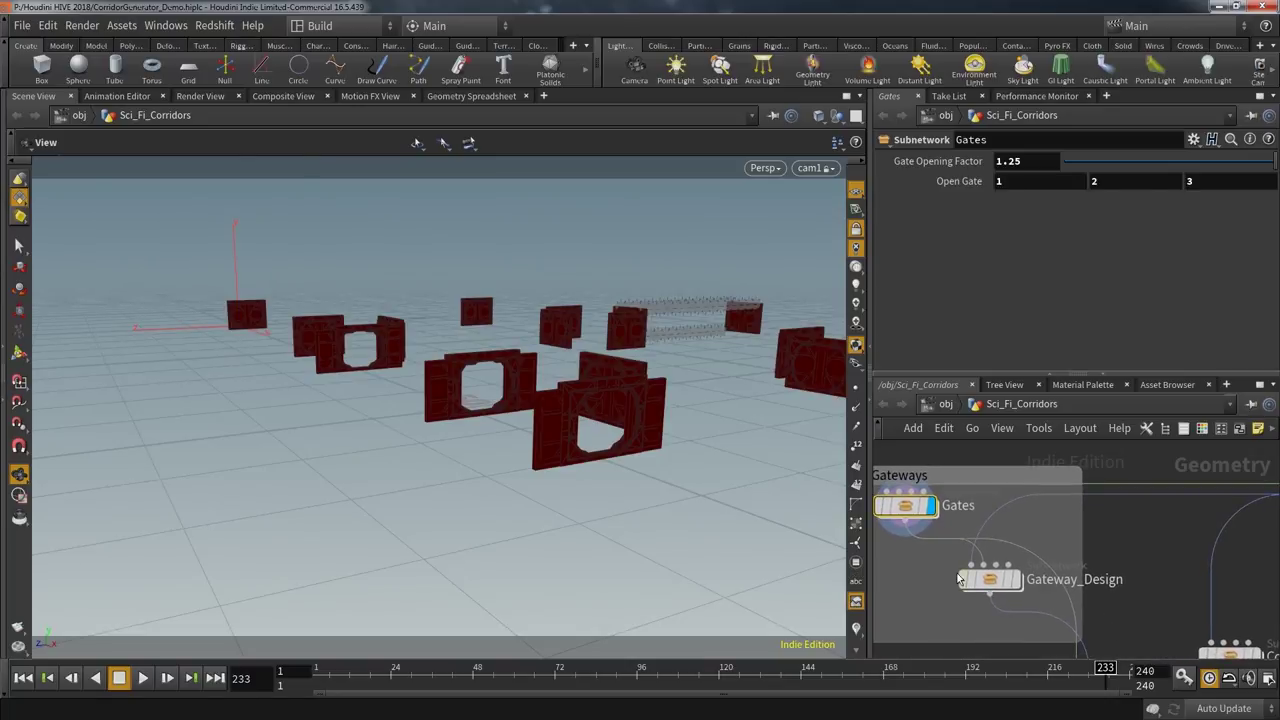
{"action": "left_click", "coordinate": [1017, 579]}
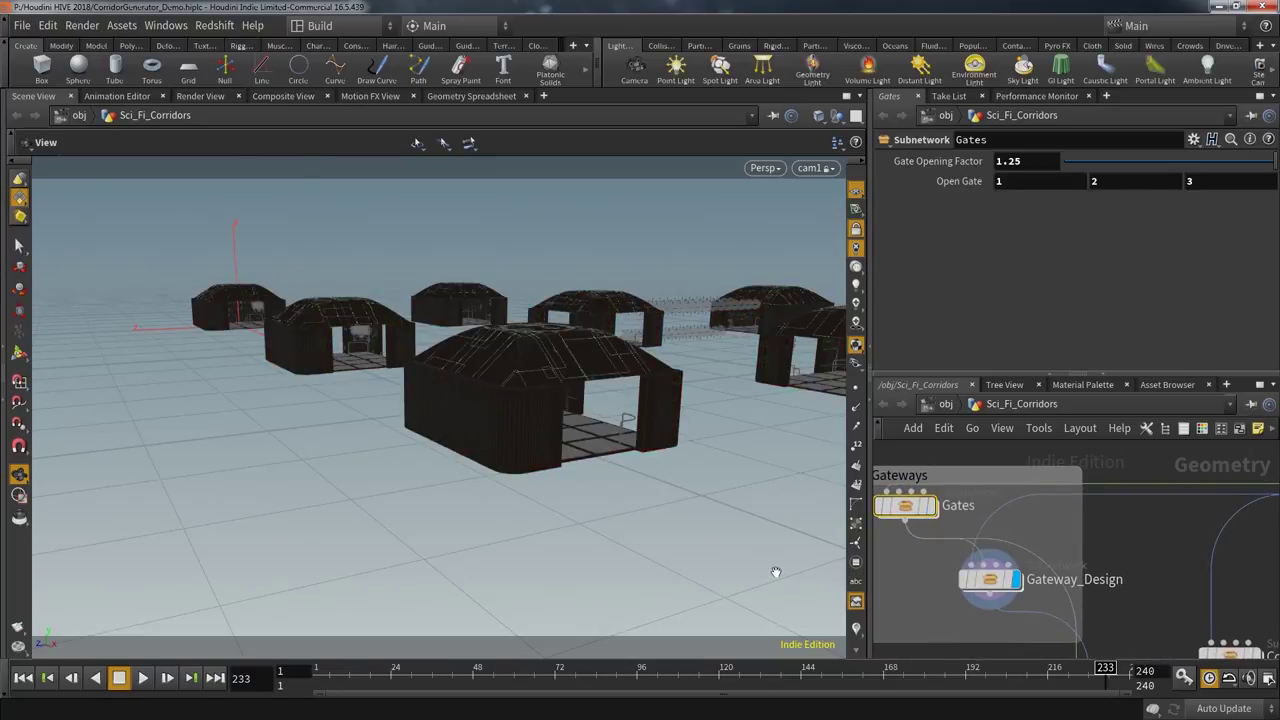
{"action": "left_click_drag", "start_coordinate": [696, 516], "coordinate": [467, 510]}
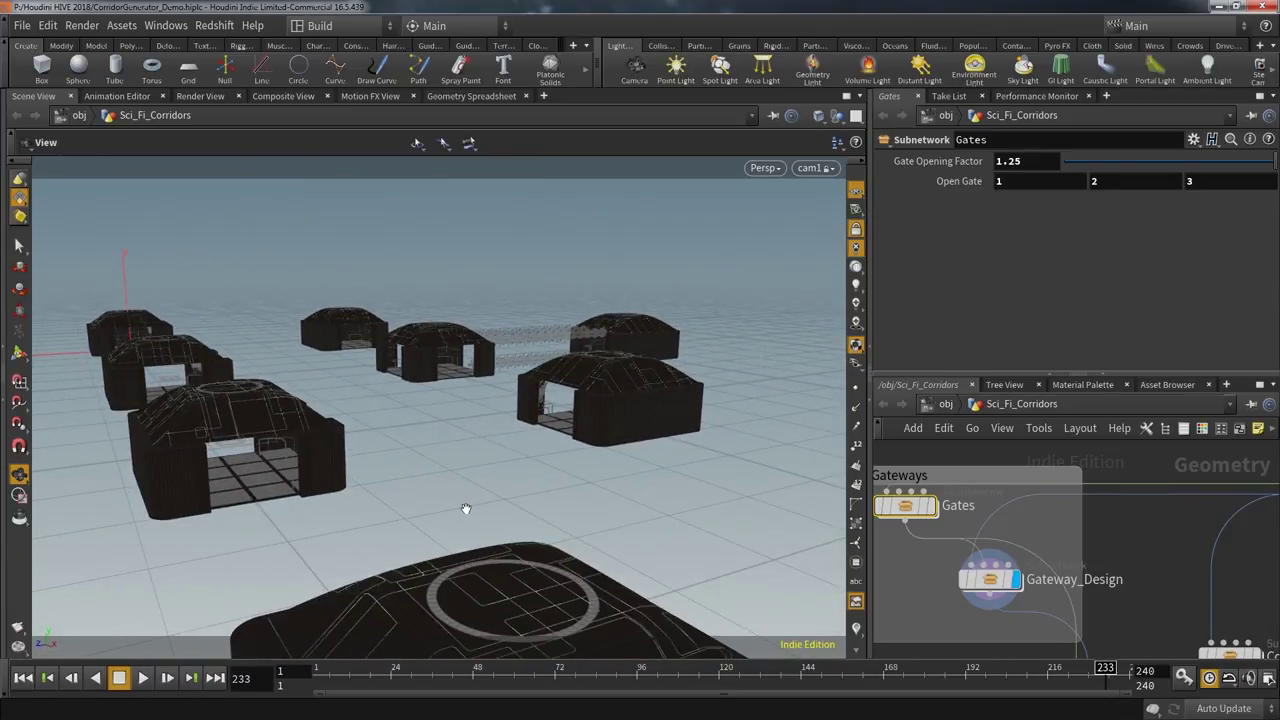
{"action": "scroll", "coordinate": [466, 508], "scroll_direction": "up", "scroll_amount": 2}
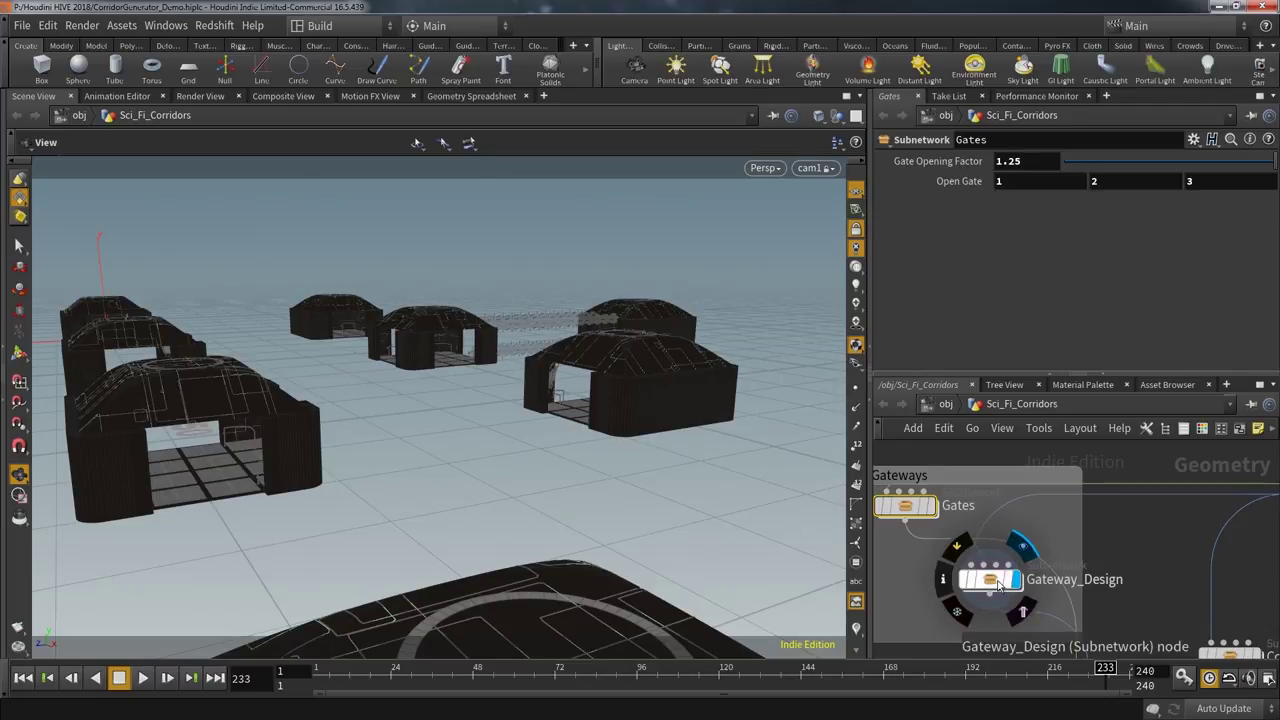
- Enter Gateway_Design and its Corners subnetwork, and view the monitors and railings in the gateway corners
{"action": "double_click", "coordinate": [997, 579]}
{"action": "scroll", "coordinate": [997, 583], "scroll_direction": "up", "scroll_amount": 3}
{"action": "middle_click_drag", "start_coordinate": [997, 585], "coordinate": [954, 513]}
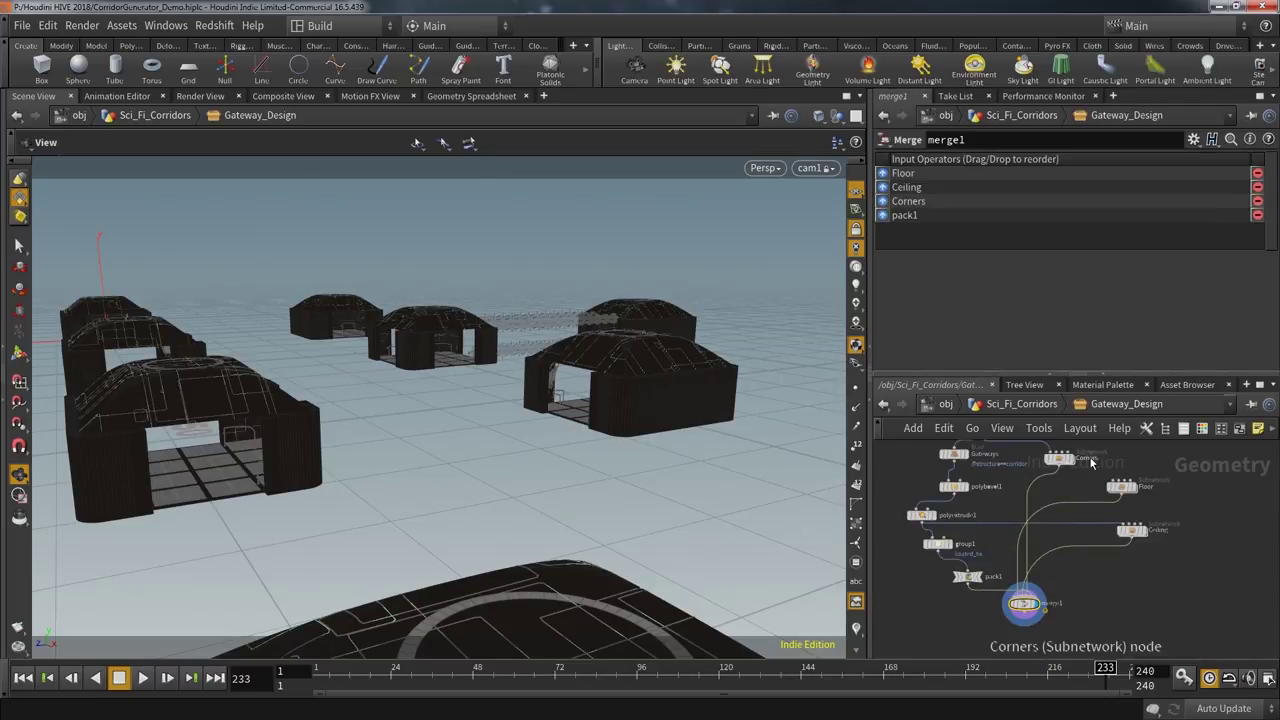
{"action": "double_click", "coordinate": [1057, 460]}
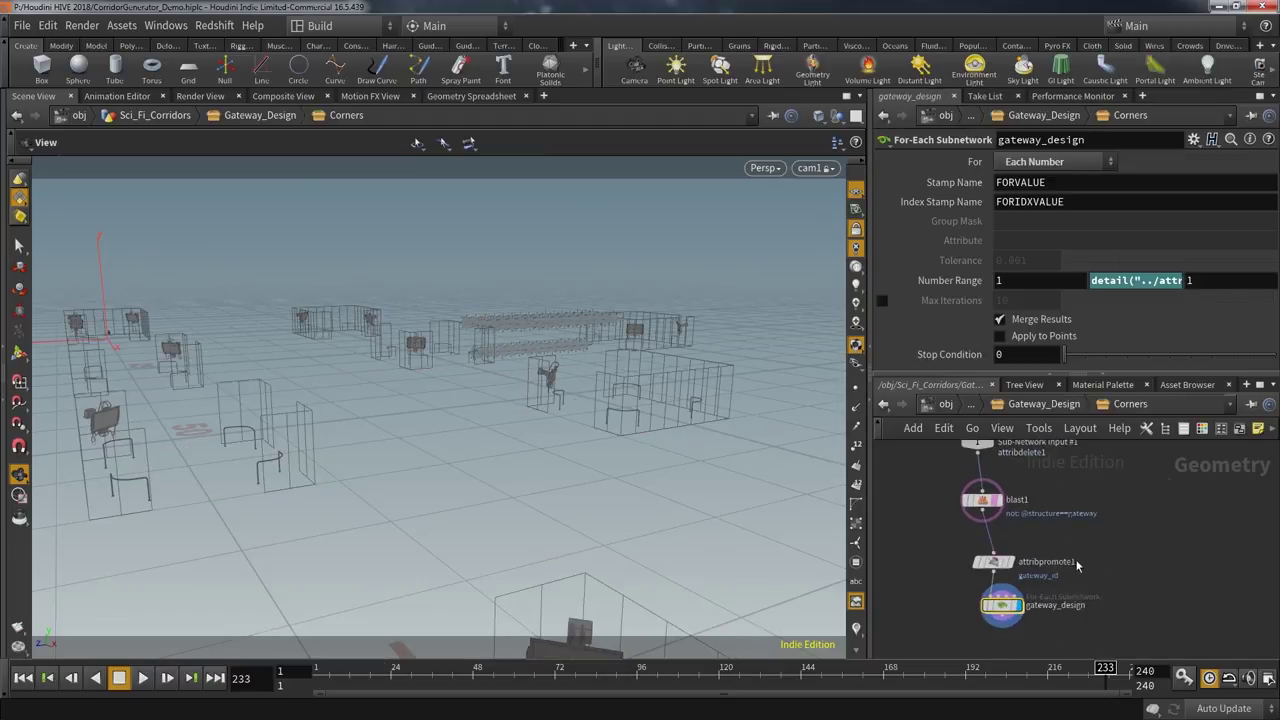
{"action": "middle_click_drag", "start_coordinate": [720, 529], "coordinate": [729, 433]}
{"action": "scroll", "coordinate": [680, 443], "scroll_direction": "down", "scroll_amount": 2}
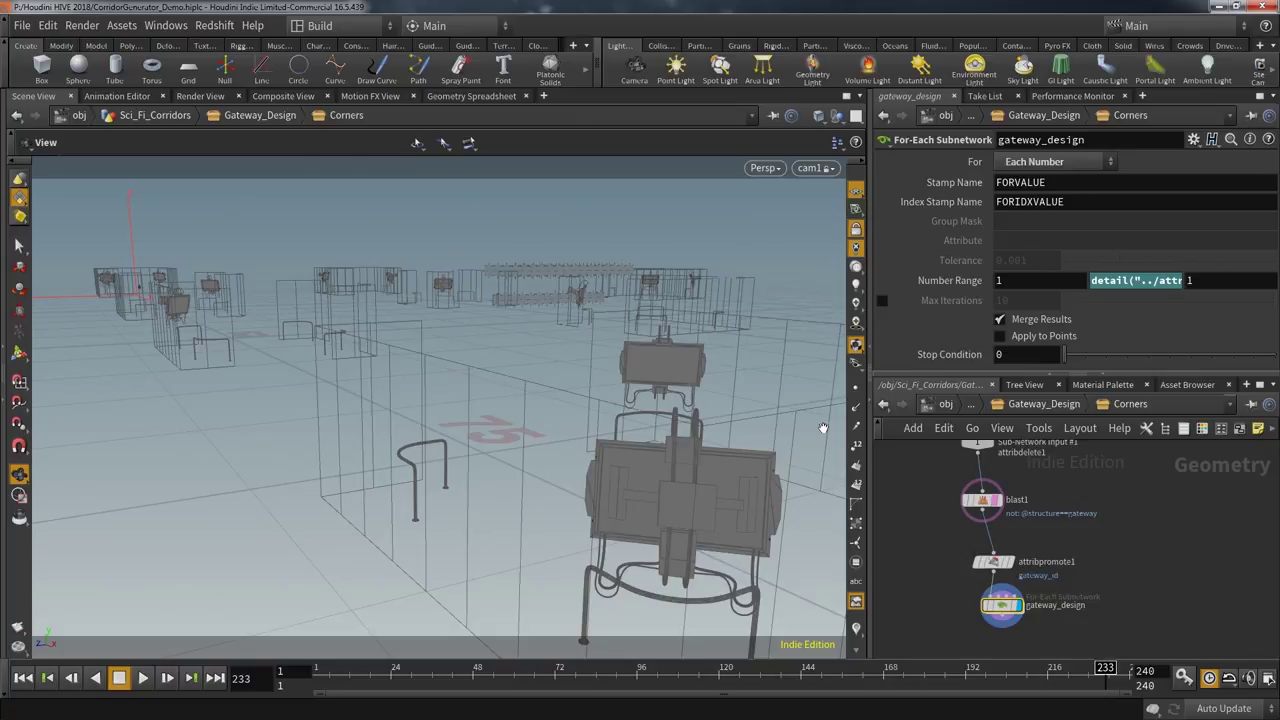
- Pin the scene view to Corners and return the network editor to Sci_Fi_Corridors, up at the CONTROL node
{"action": "left_click", "coordinate": [771, 118]}
{"action": "key", "text": "u"}
{"action": "key", "text": "u"}
{"action": "scroll", "coordinate": [1075, 537], "scroll_direction": "down", "scroll_amount": 3}
{"action": "middle_click_drag", "start_coordinate": [1082, 474], "coordinate": [1085, 506]}
{"action": "scroll", "coordinate": [1081, 506], "scroll_direction": "up", "scroll_amount": 5}
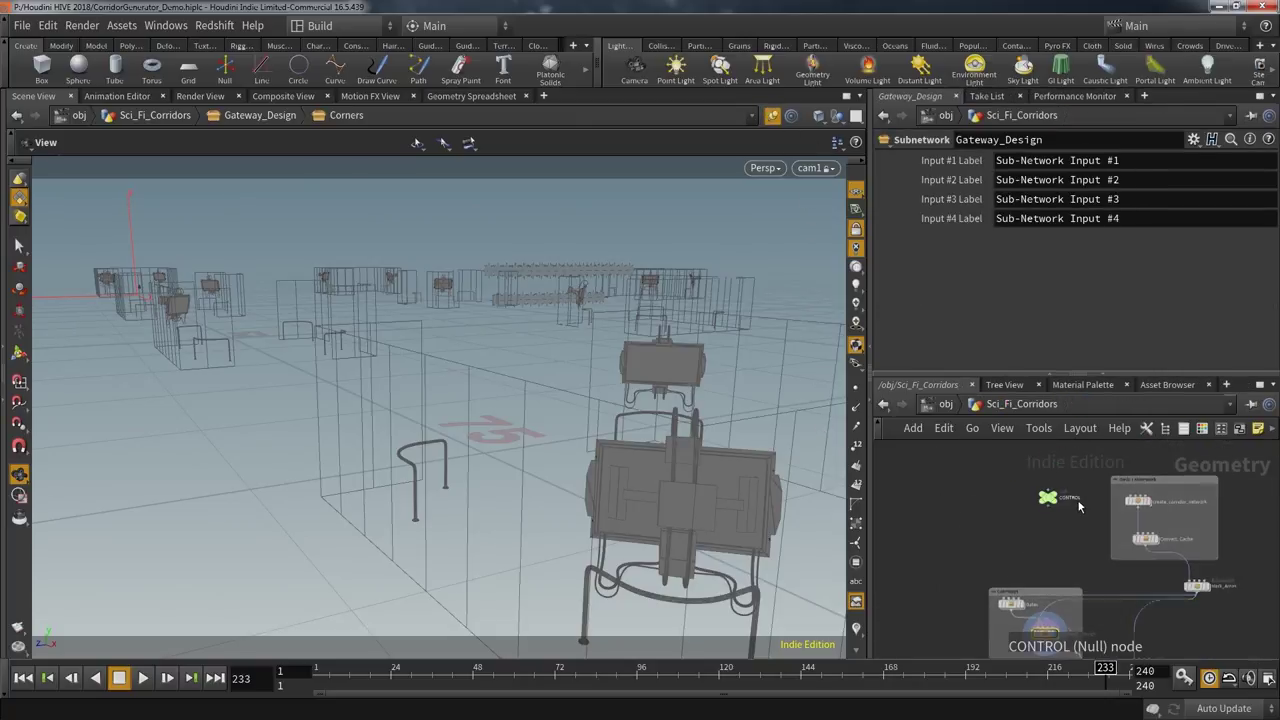
- On the CONTROL null, set Monitor Seed to 2.84 and Monitor Chance to 0.44
{"action": "left_click", "coordinate": [1027, 493]}
{"action": "left_click_drag", "start_coordinate": [1115, 168], "coordinate": [1132, 168]}
{"action": "left_click_drag", "start_coordinate": [1075, 182], "coordinate": [1073, 188]}
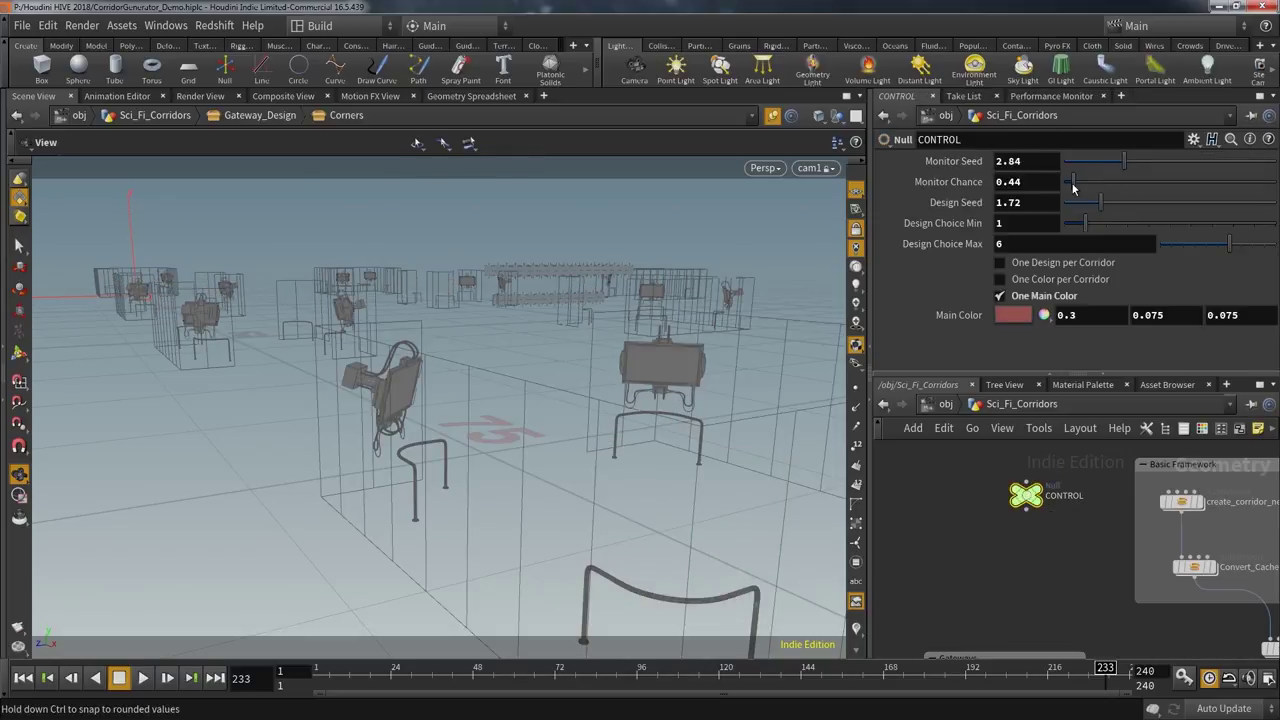
- Unpin the scene view so it follows Sci_Fi_Corridors, and view the gateway rooms from above
{"action": "scroll", "coordinate": [1073, 530], "scroll_direction": "down", "scroll_amount": 3}
{"action": "middle_click_drag", "start_coordinate": [1067, 537], "coordinate": [1006, 333]}
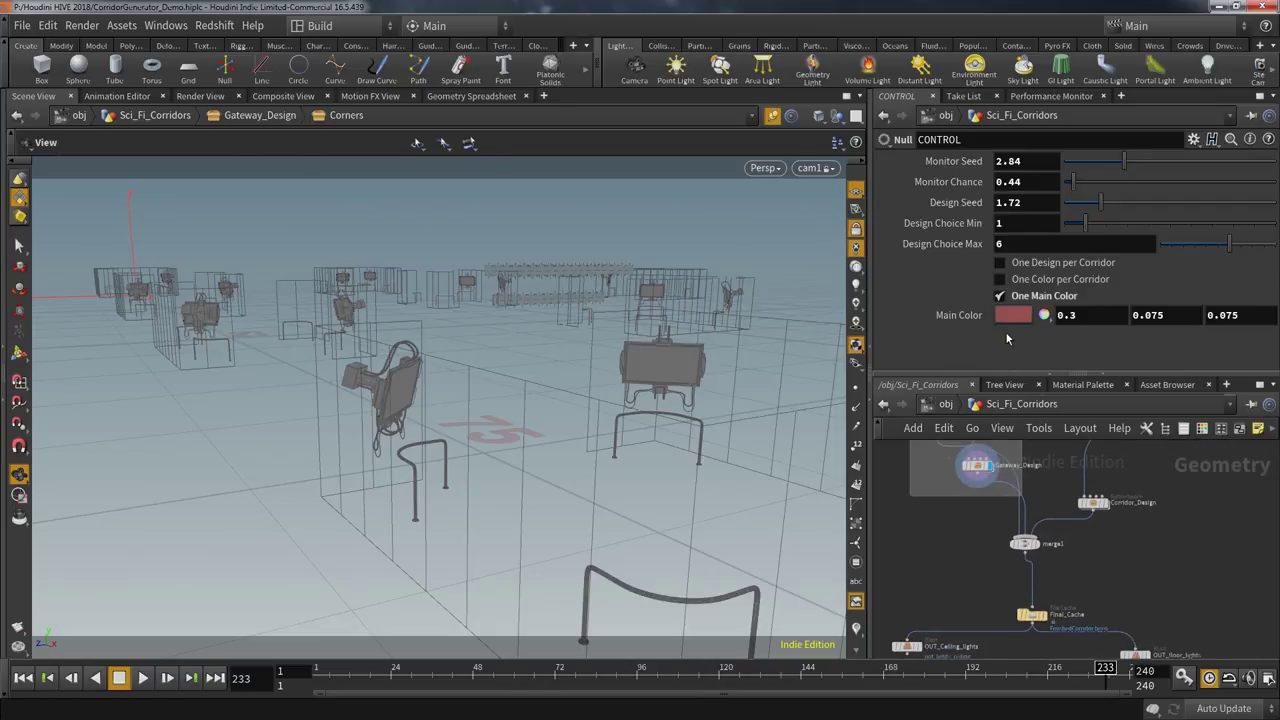
{"action": "left_click", "coordinate": [770, 116]}
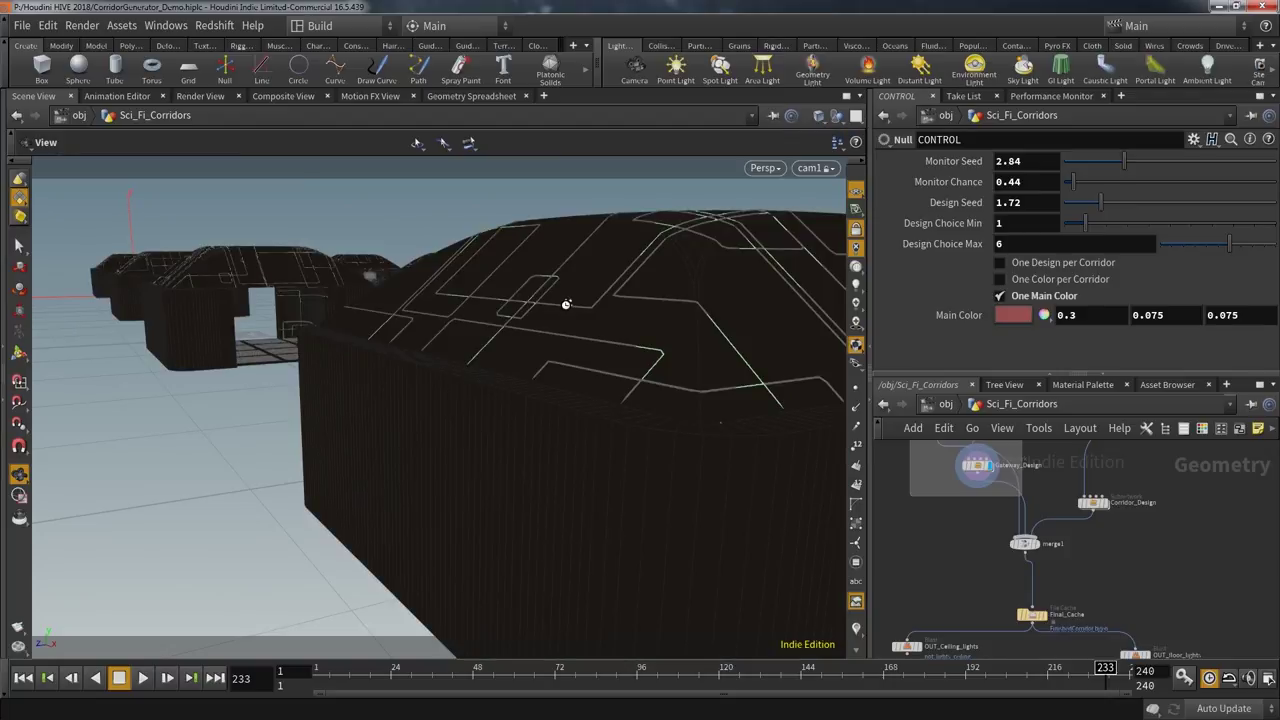
{"action": "scroll", "coordinate": [567, 308], "scroll_direction": "down", "scroll_amount": 3}
{"action": "left_click_drag", "start_coordinate": [568, 311], "coordinate": [732, 428]}
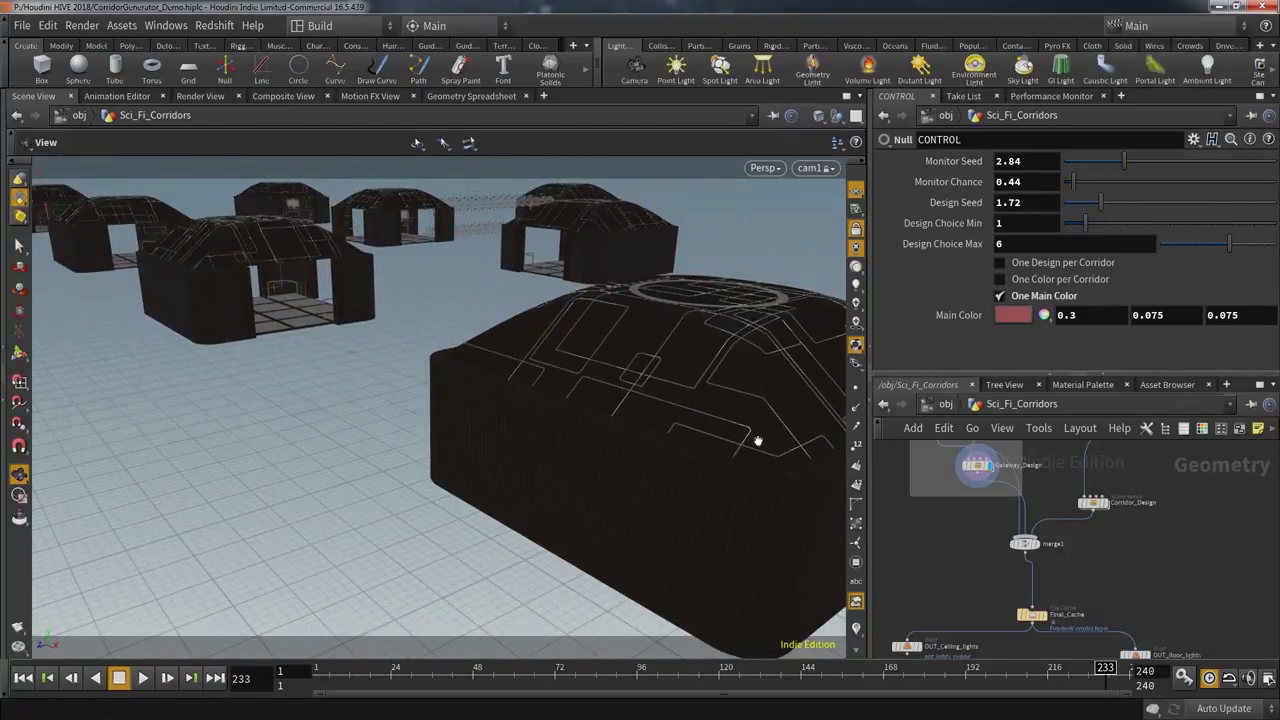
- Display the Corridor_Design subnetwork and view the inside of a corridor from its open end
{"action": "scroll", "coordinate": [963, 538], "scroll_direction": "up", "scroll_amount": 4}
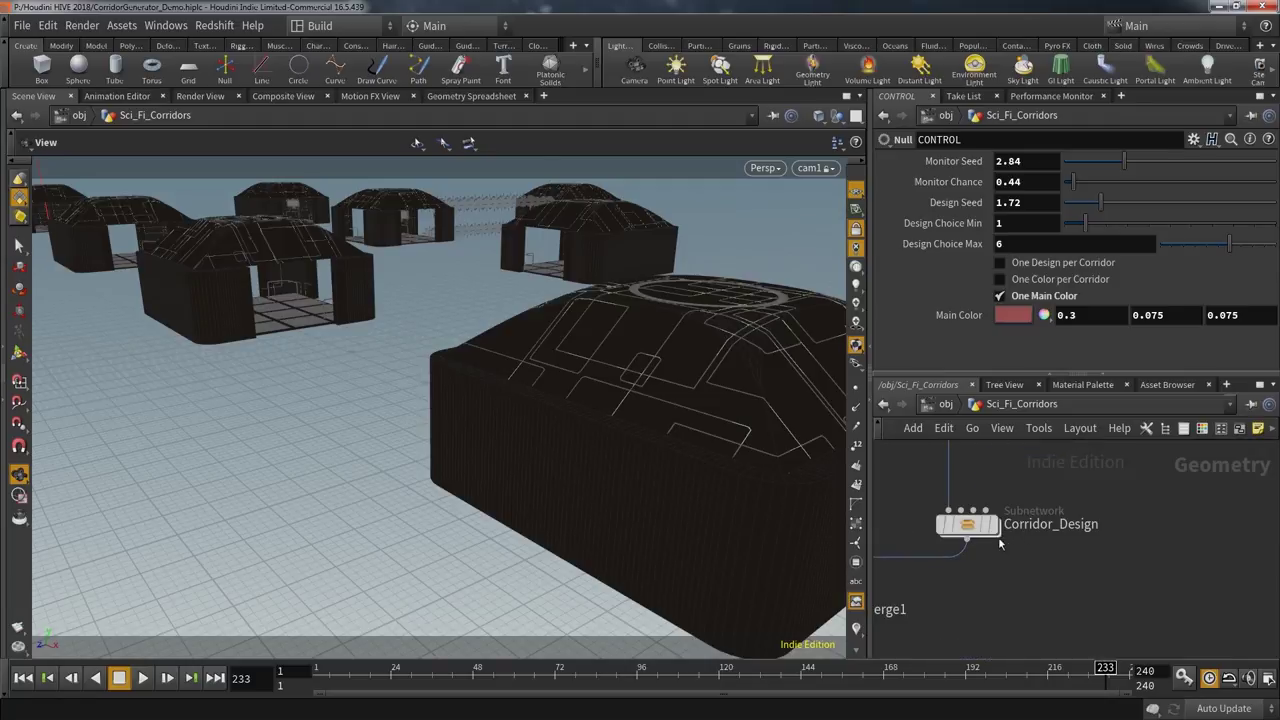
{"action": "mouse_move", "coordinate": [1000, 535]}
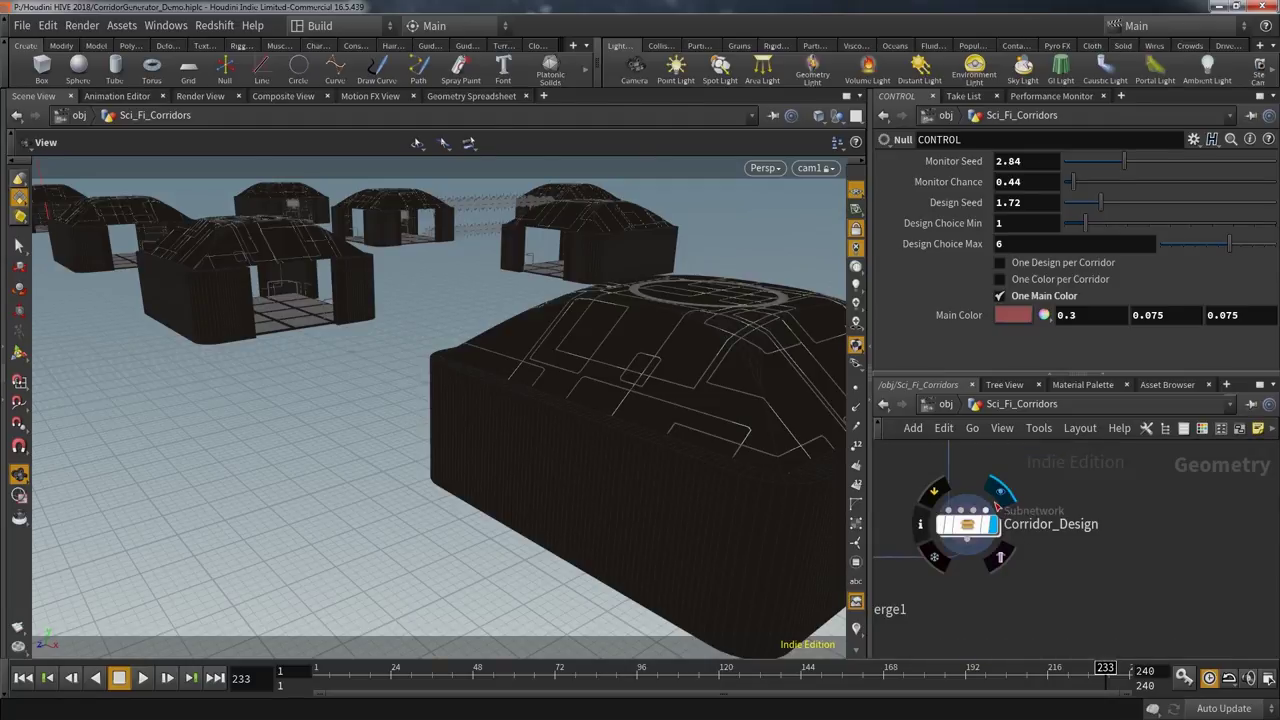
{"action": "left_click", "coordinate": [997, 508]}
{"action": "left_click_drag", "start_coordinate": [526, 257], "coordinate": [476, 262]}
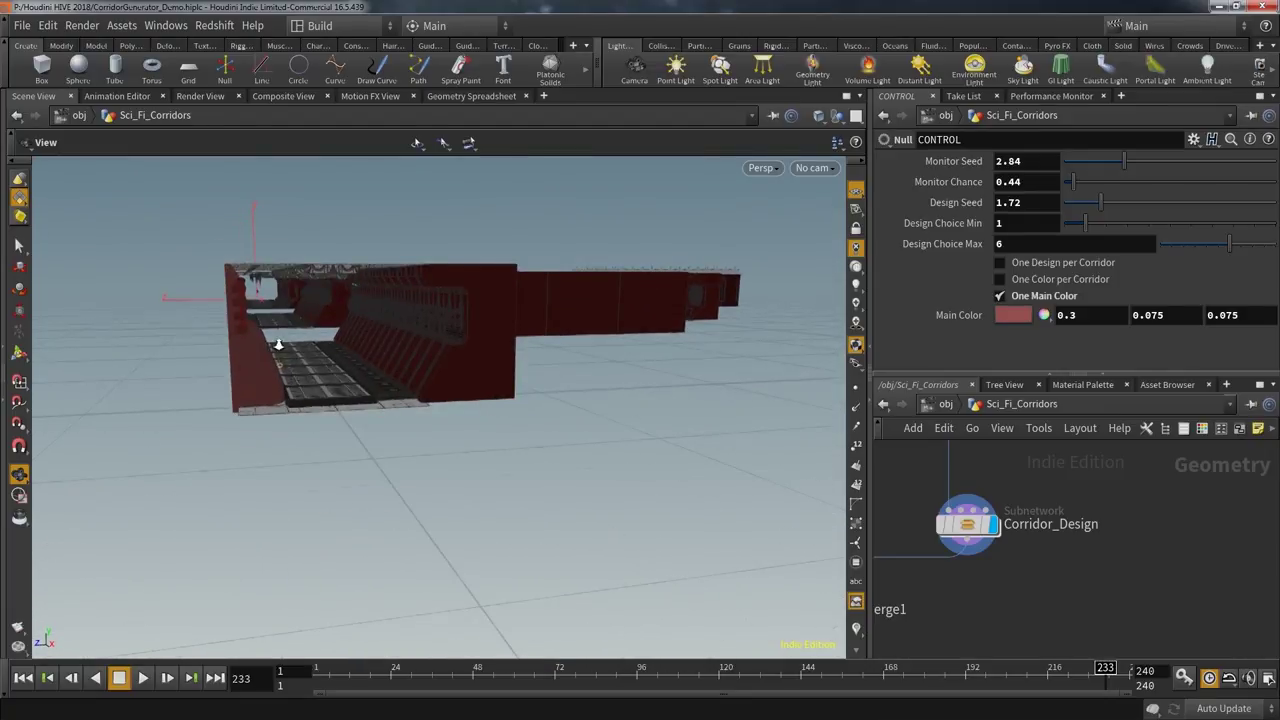
{"action": "scroll", "coordinate": [270, 325], "scroll_direction": "up", "scroll_amount": 8}
{"action": "left_click_drag", "start_coordinate": [271, 234], "coordinate": [259, 237]}
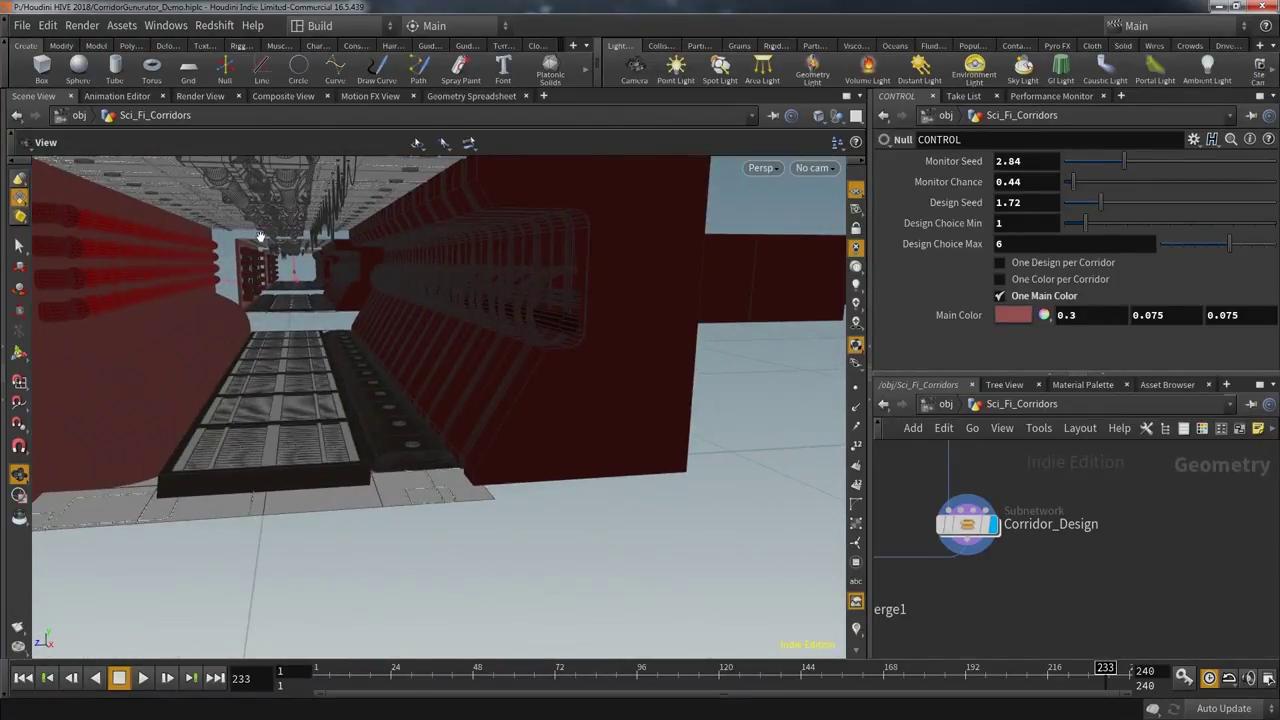
{"action": "middle_click_drag", "start_coordinate": [294, 340], "coordinate": [302, 347]}
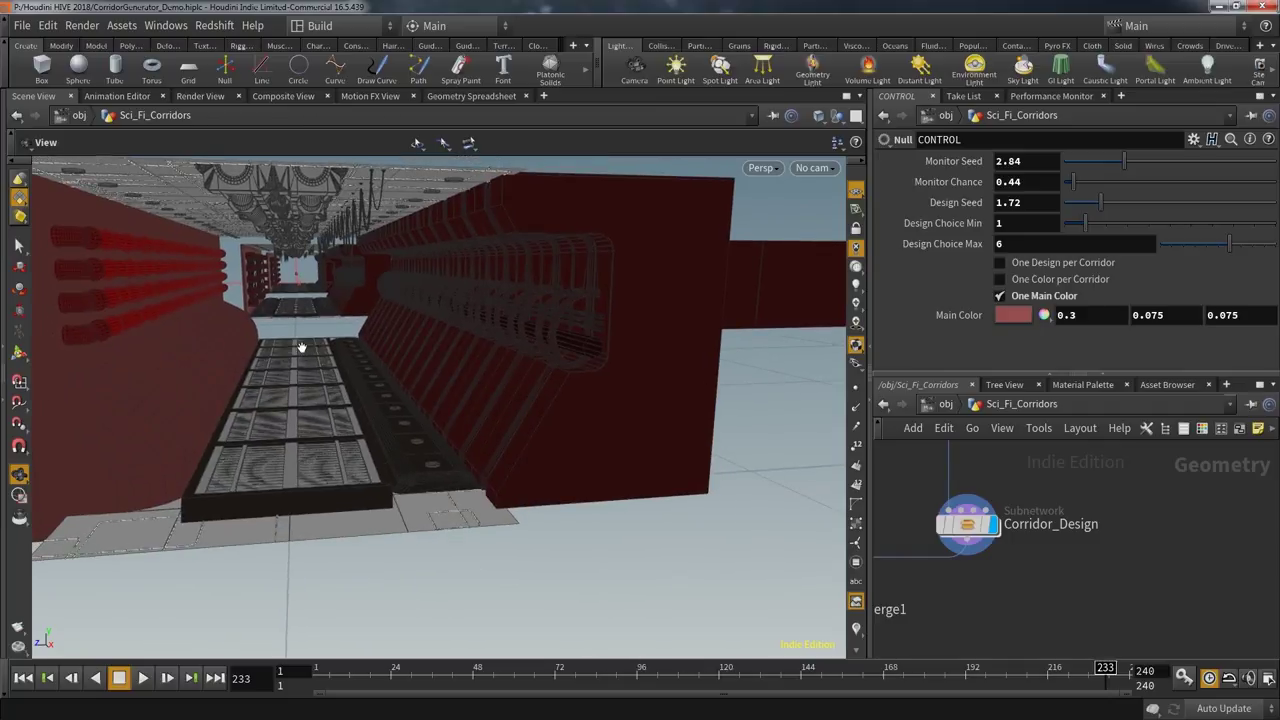
- Turn off One Main Color on CONTROL and view the corridor walls from slightly farther back
{"action": "left_click", "coordinate": [1001, 298]}
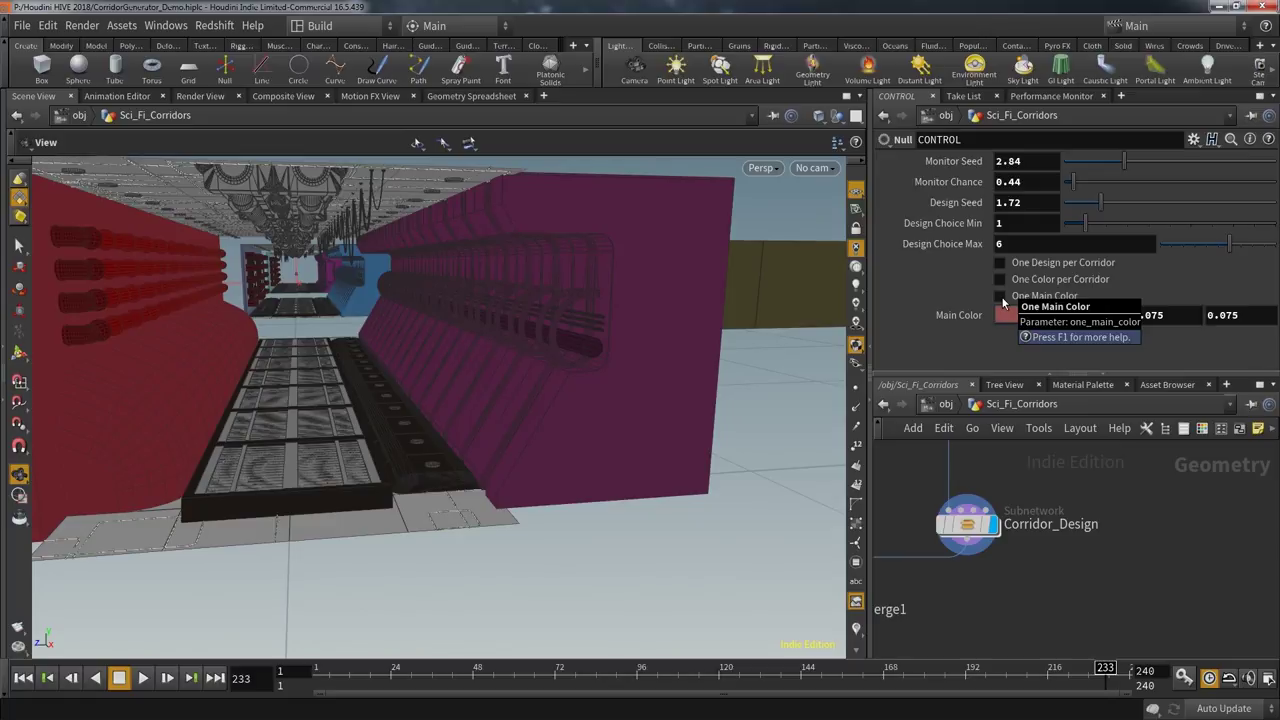
{"action": "scroll", "coordinate": [738, 227], "scroll_direction": "down", "scroll_amount": 5}
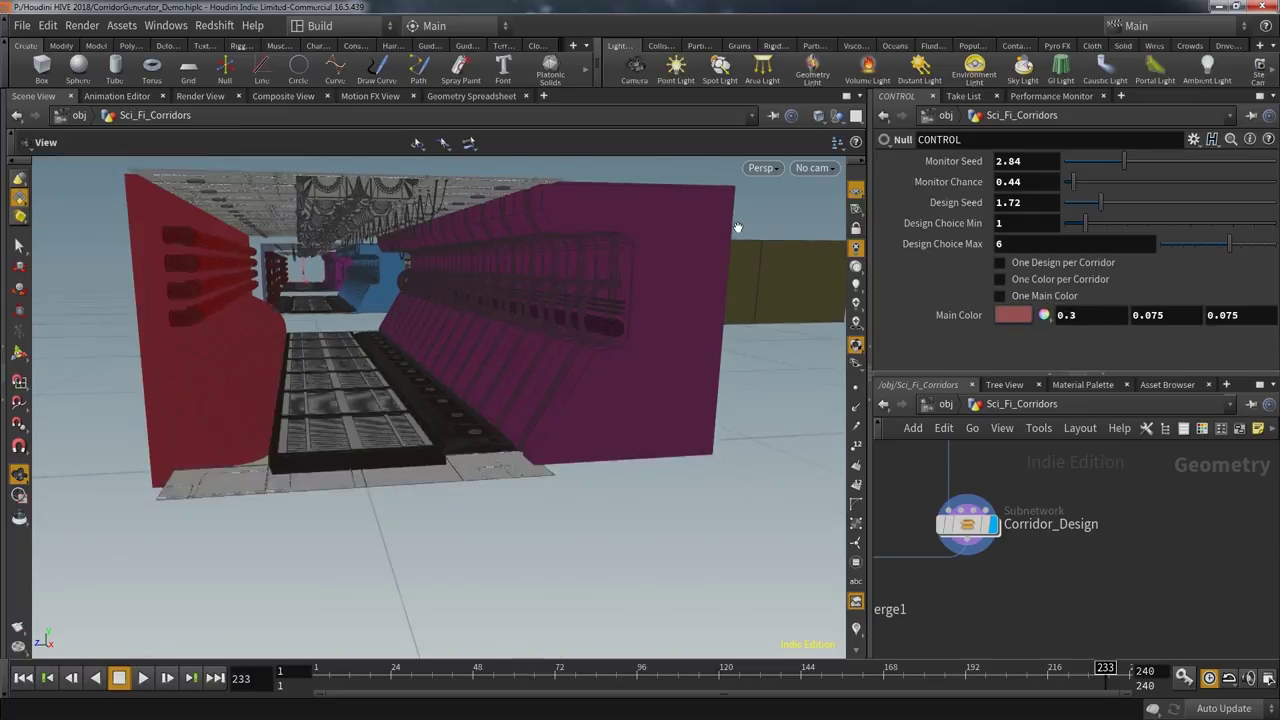
{"action": "left_click_drag", "start_coordinate": [733, 233], "coordinate": [692, 221]}
{"action": "right_click_drag", "start_coordinate": [585, 367], "coordinate": [589, 327]}
{"action": "middle_click_drag", "start_coordinate": [589, 327], "coordinate": [592, 353]}
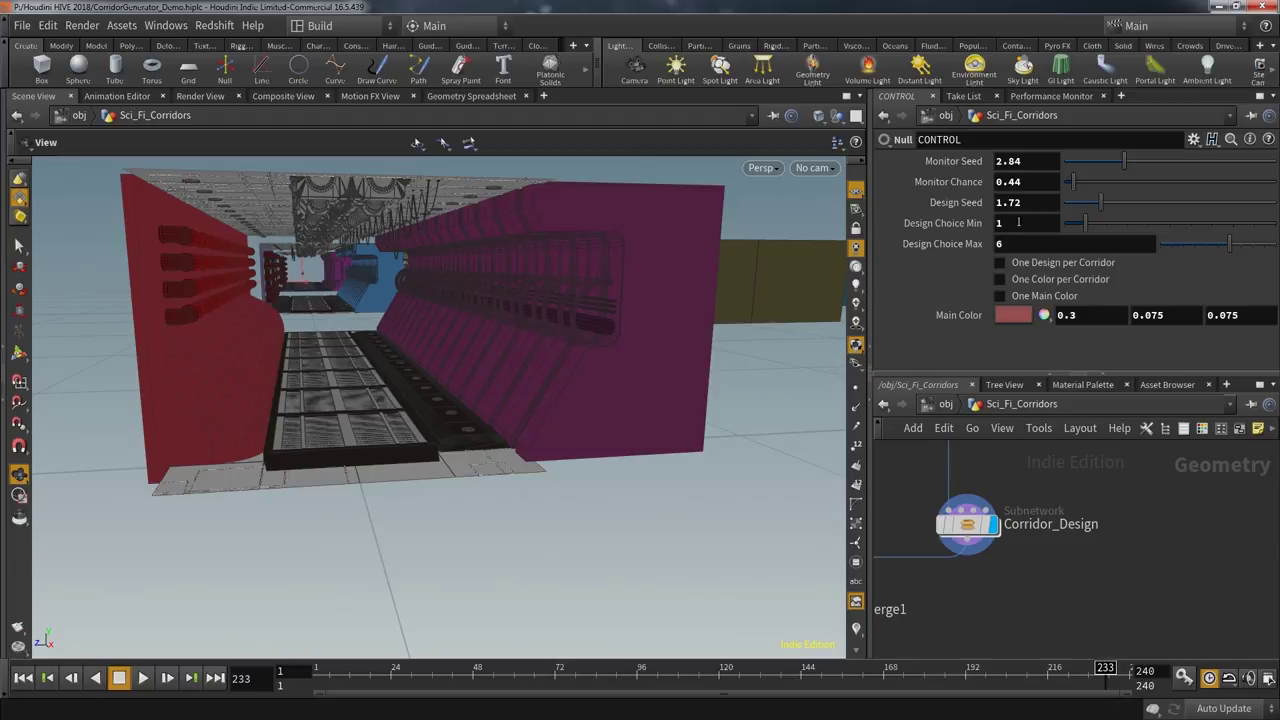
- Restrict the corridor designs by setting both Design Choice Min and Design Choice Max to 2
{"action": "type", "text": "2"}
{"action": "left_click_drag", "start_coordinate": [1016, 222], "coordinate": [1021, 250]}
{"action": "type", "text": "2"}
{"action": "key", "text": "Return"}
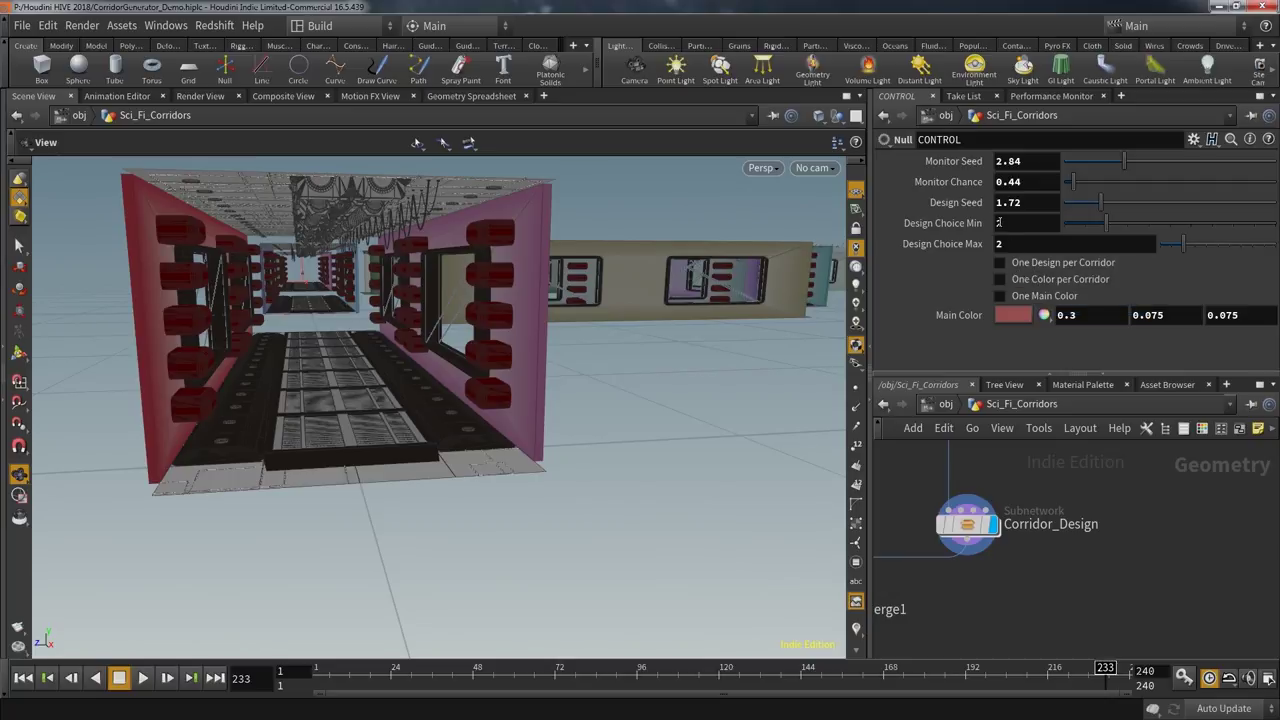
- Set Design Choice Min back to 1 and Design Choice Max back to 6
{"action": "left_click", "coordinate": [998, 222]}
{"action": "type", "text": "1"}
{"action": "key", "text": "Tab"}
{"action": "key", "text": "Return"}
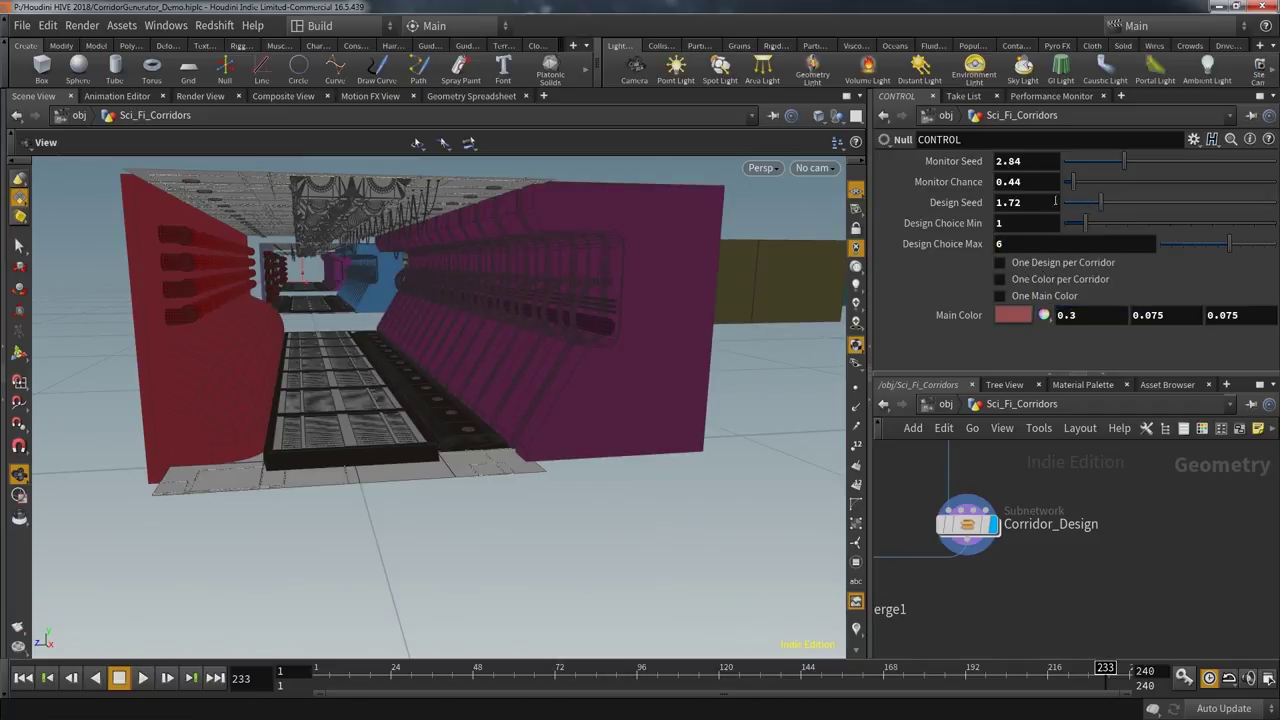
- Set the Design Seed on CONTROL to 2
{"action": "left_click_drag", "start_coordinate": [1050, 201], "coordinate": [926, 202]}
{"action": "type", "text": "2"}
{"action": "key", "text": "Return"}
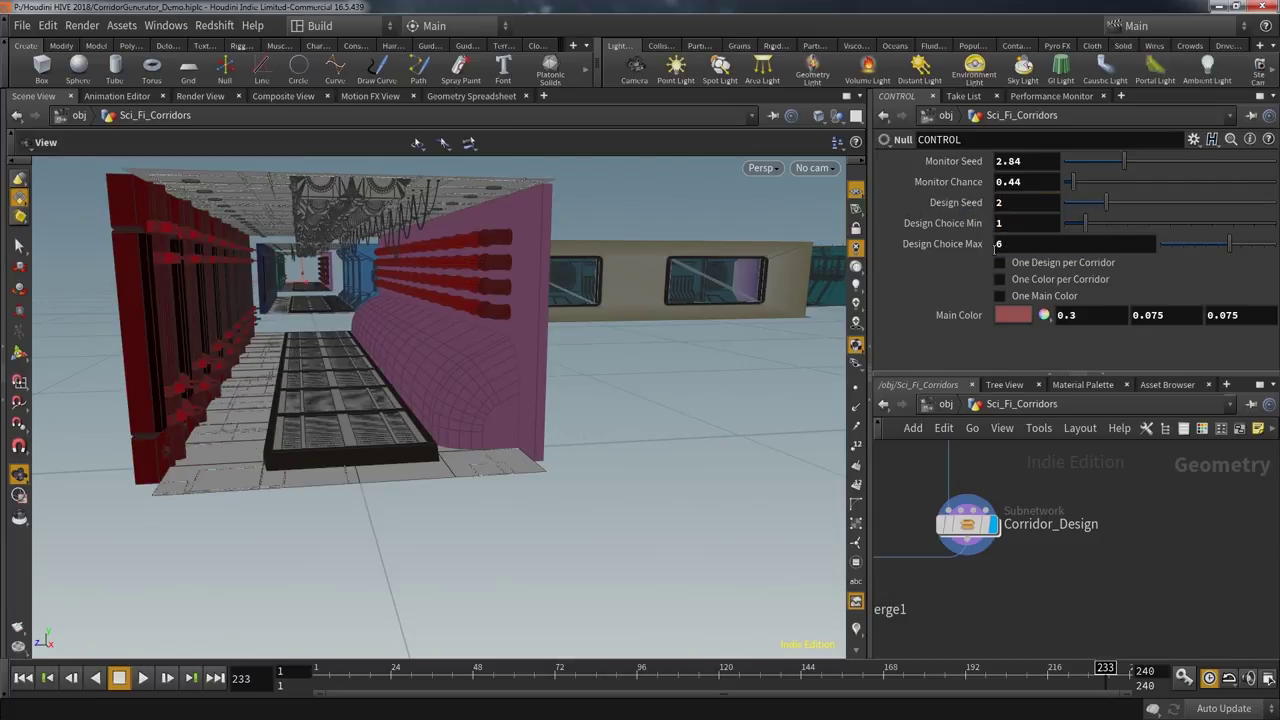
- Turn One Design per Corridor on and off again, and enable One Color per Corridor
{"action": "left_click", "coordinate": [1003, 263]}
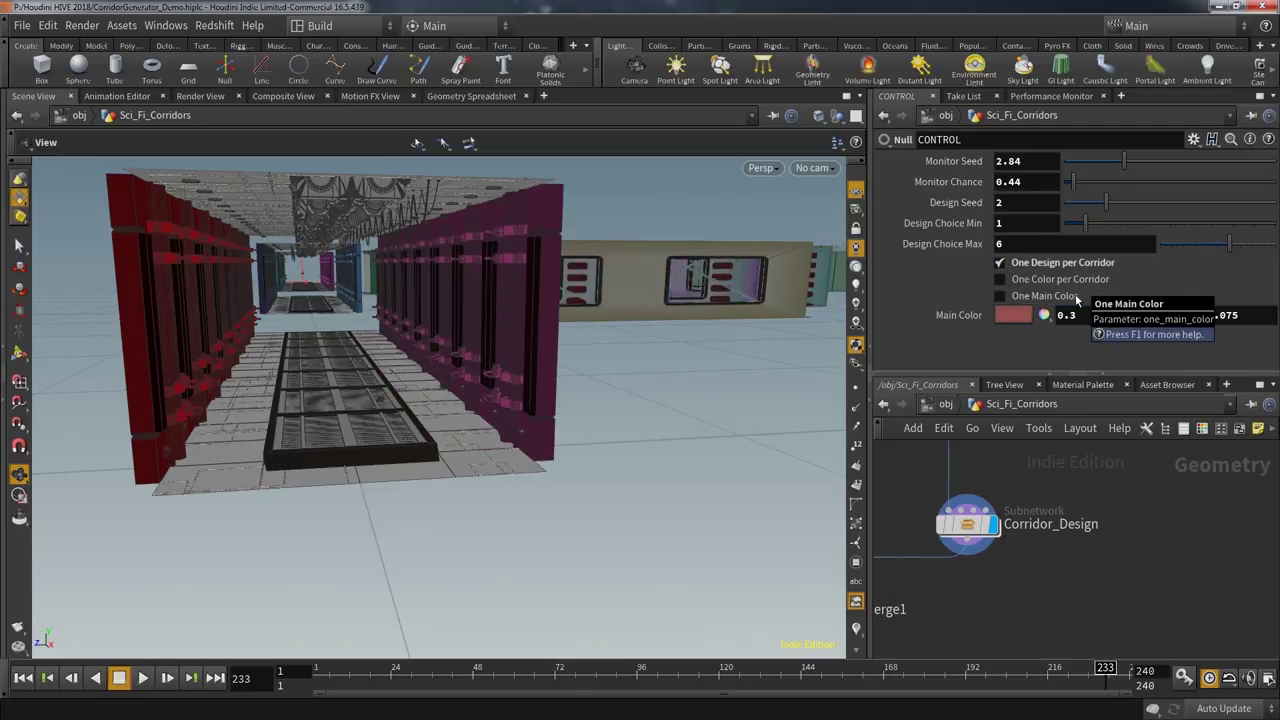
{"action": "left_click", "coordinate": [1002, 263]}
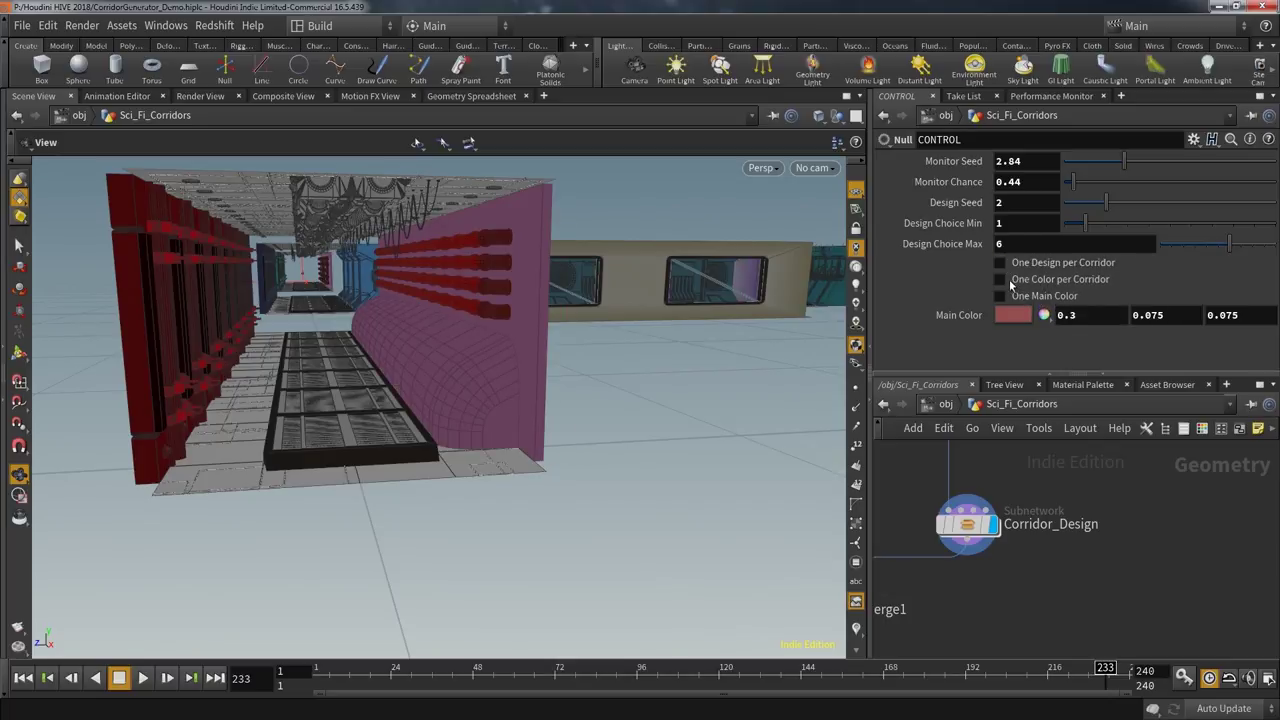
{"action": "left_click", "coordinate": [1000, 280]}
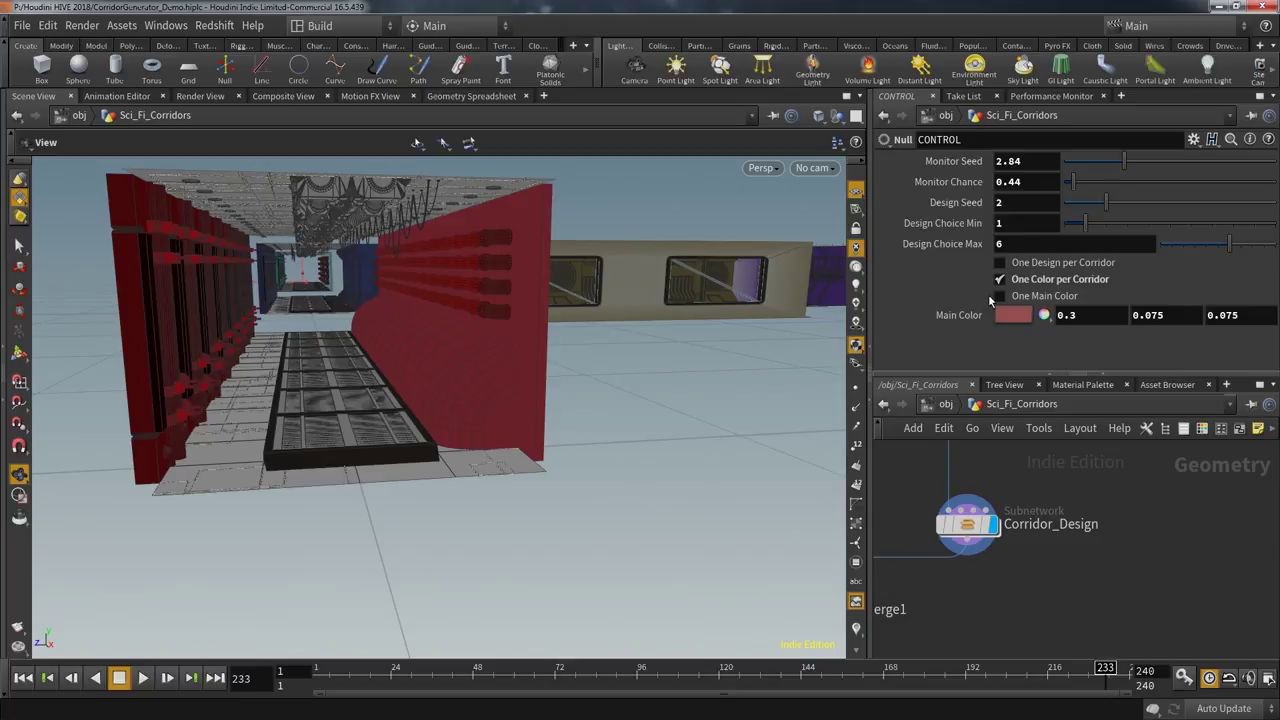
- Enable One Main Color and set Main Color to a very dark red of 0.089, 0, 0 after trying a green
{"action": "left_click", "coordinate": [1002, 296]}
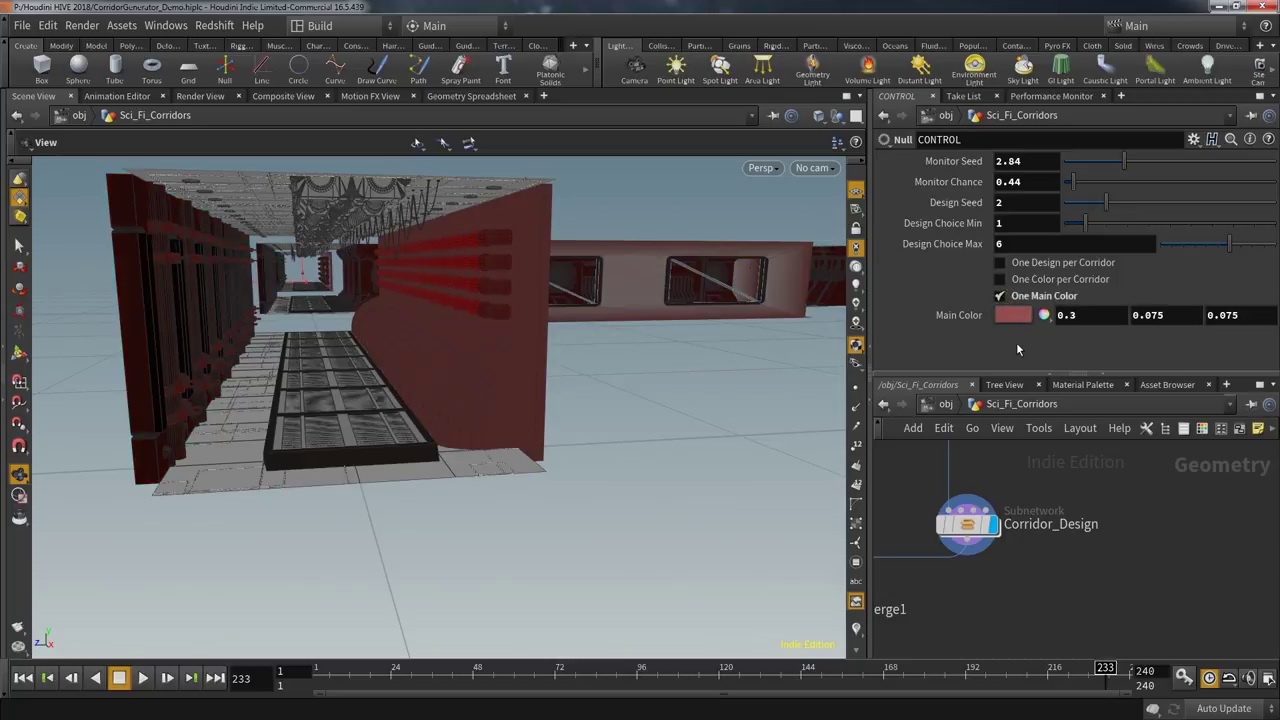
{"action": "left_click", "coordinate": [1021, 318]}
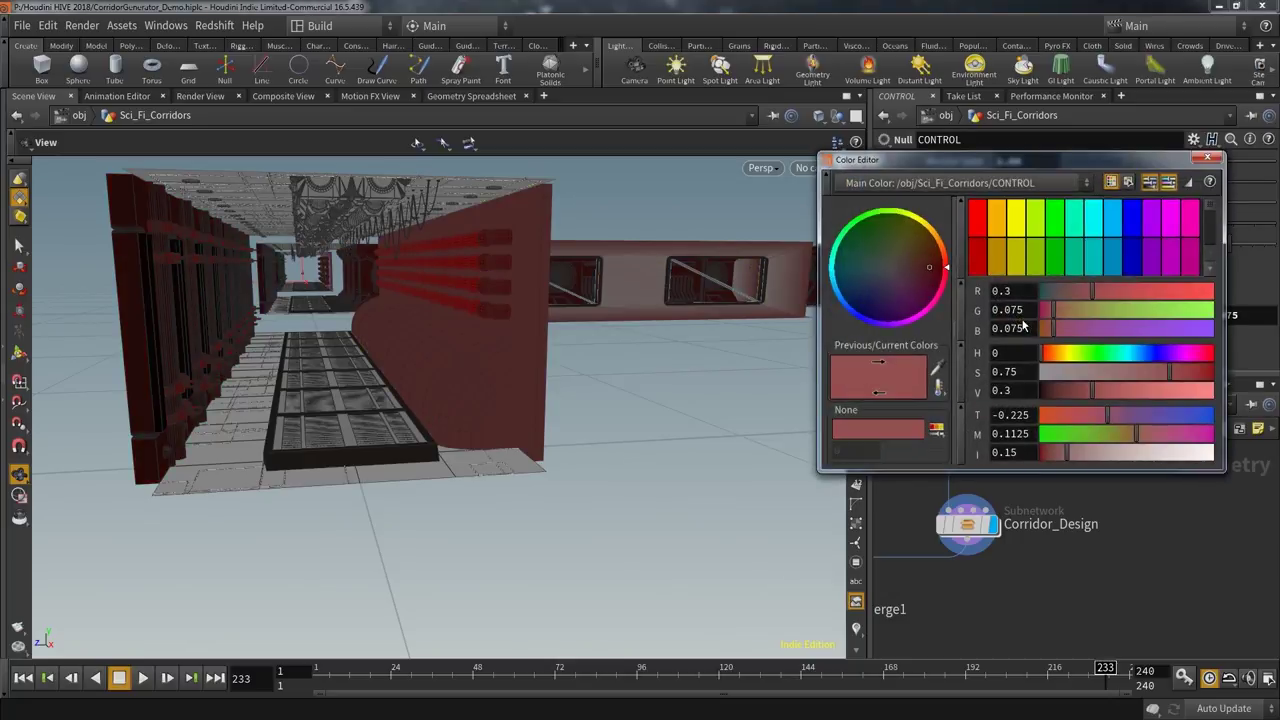
{"action": "left_click", "coordinate": [1052, 225]}
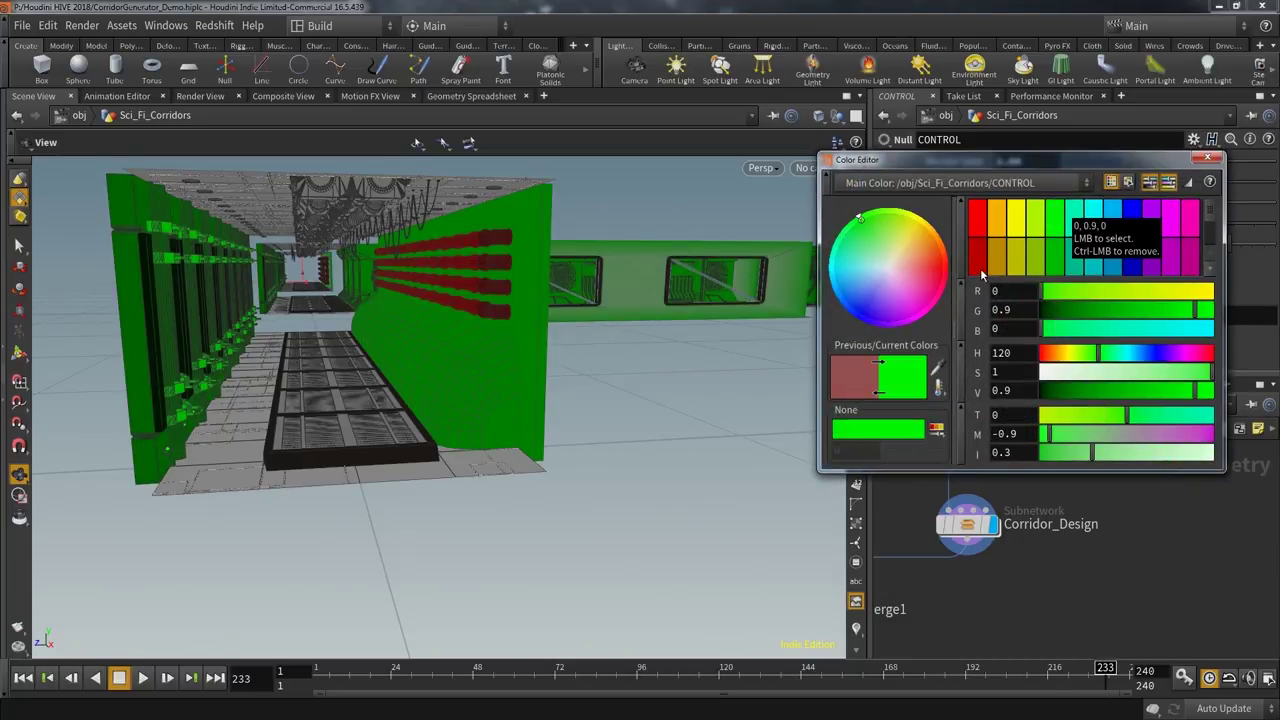
{"action": "left_click", "coordinate": [978, 264]}
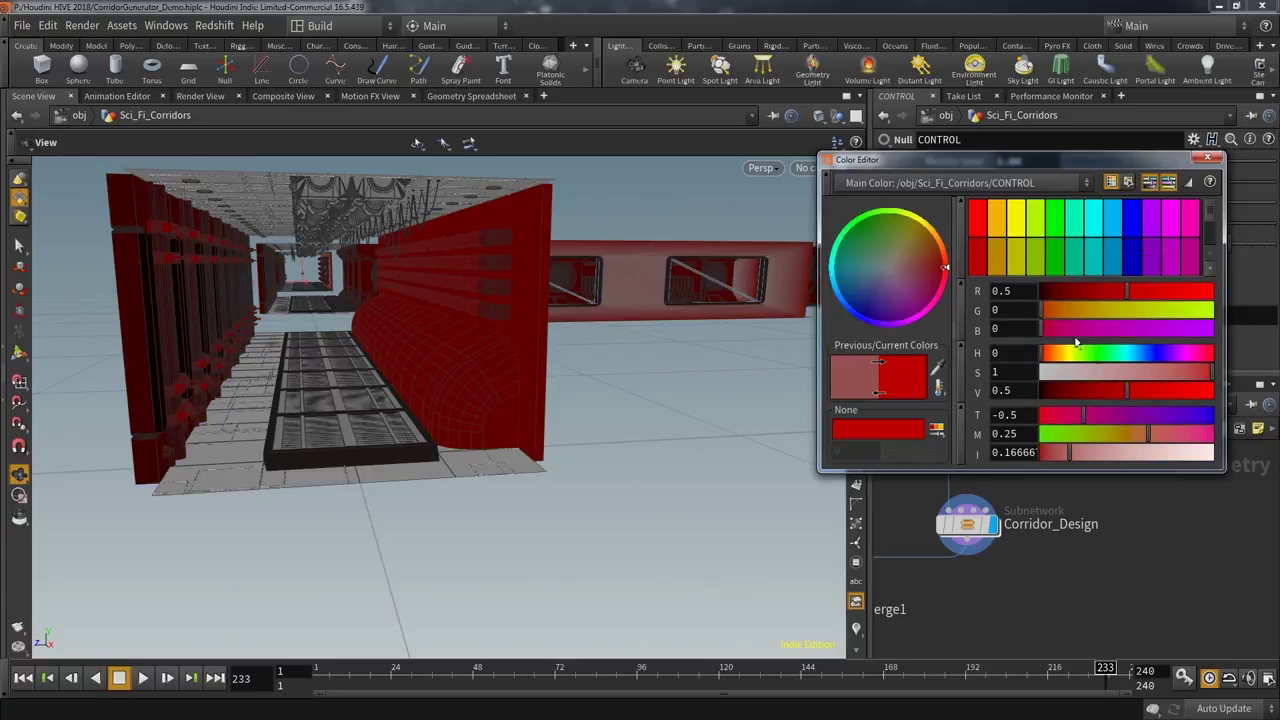
{"action": "left_click", "coordinate": [1056, 394]}
{"action": "left_click", "coordinate": [1210, 160]}
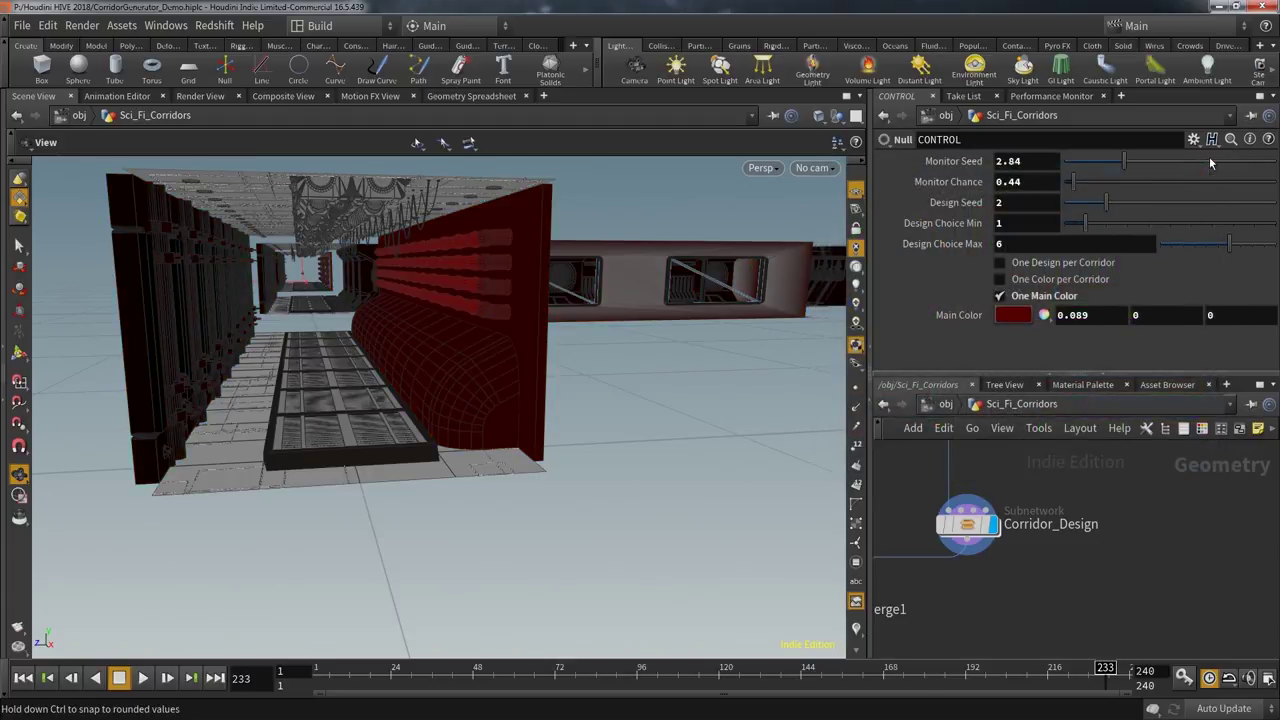
- Display the create_corridor_network node in the Basic Framework group and frame its block layout from above
{"action": "scroll", "coordinate": [1024, 588], "scroll_direction": "down", "scroll_amount": 5}
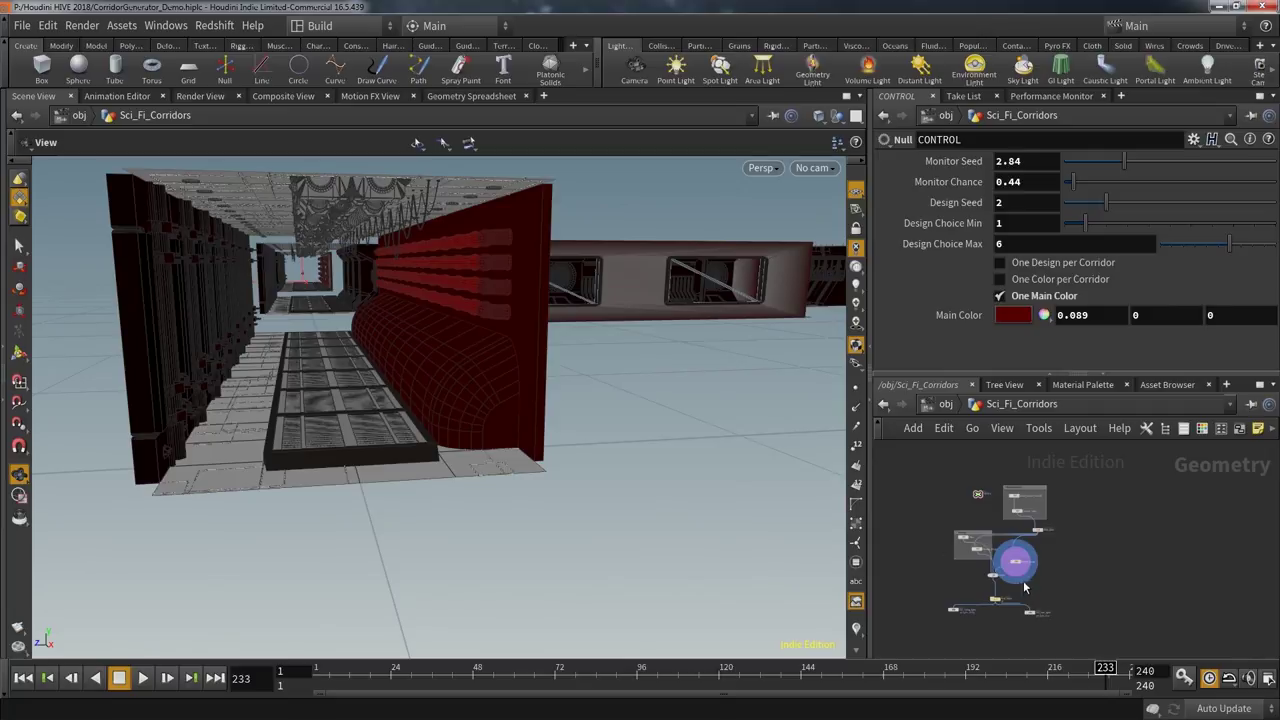
{"action": "scroll", "coordinate": [1046, 511], "scroll_direction": "up", "scroll_amount": 5}
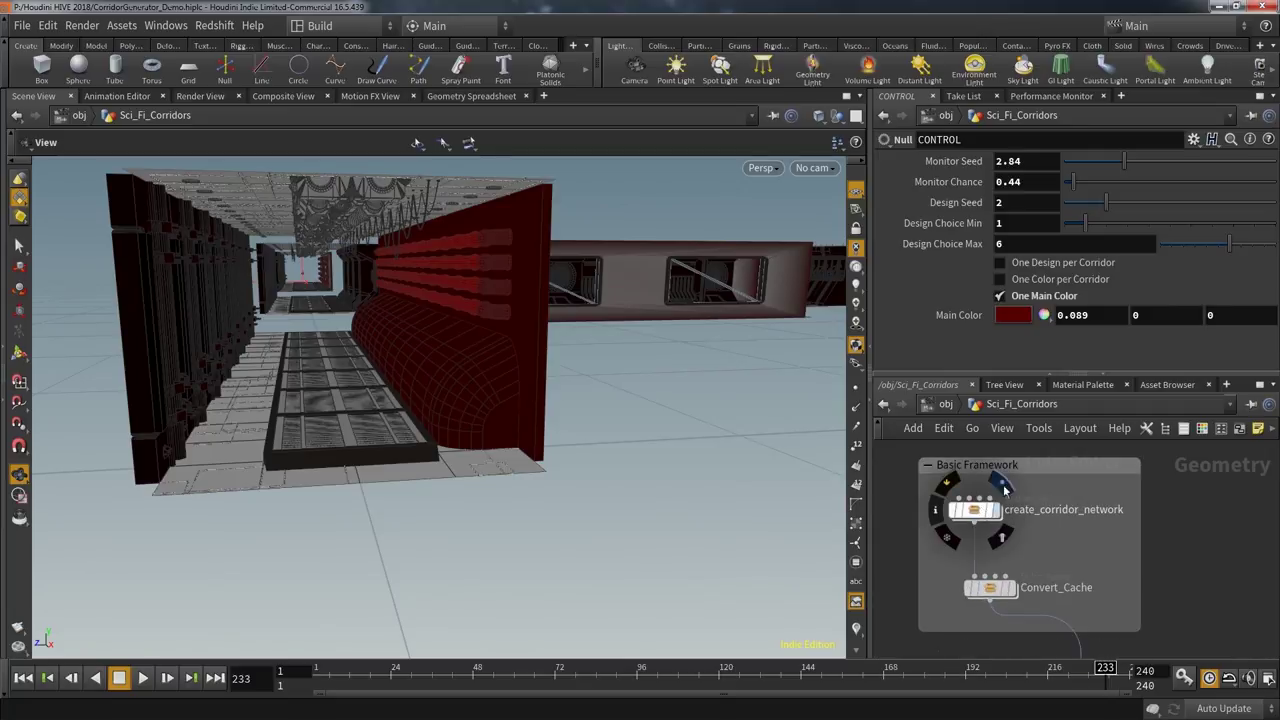
{"action": "left_click", "coordinate": [1003, 487]}
{"action": "key", "text": "f"}
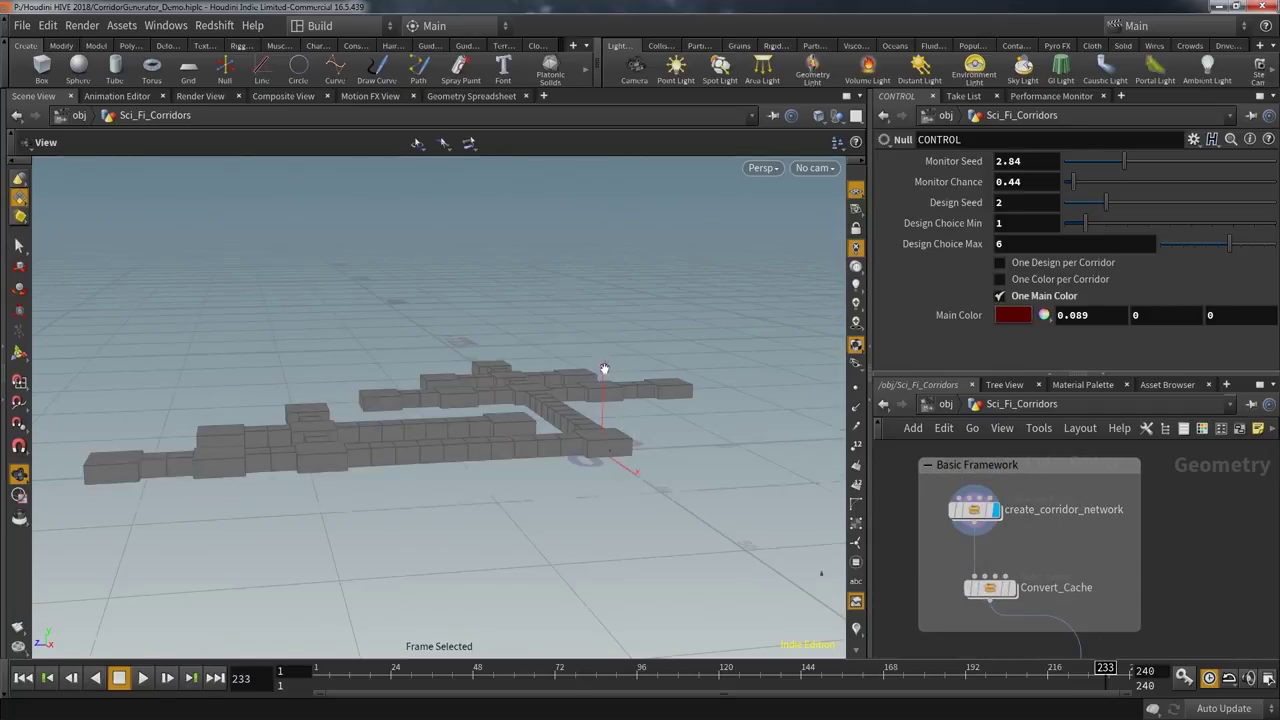
{"action": "left_click_drag", "start_coordinate": [568, 442], "coordinate": [625, 394]}
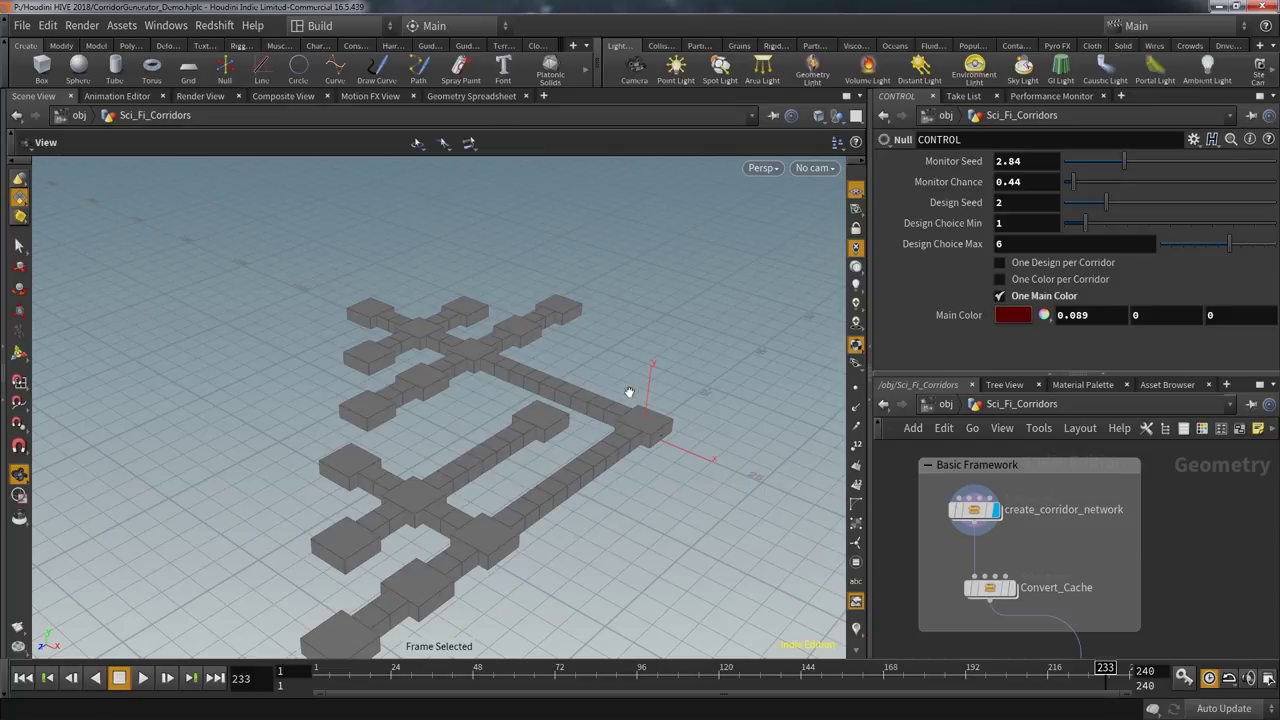
- Go inside create_corridor_network and display the 1st_gateway node, framing its single block
{"action": "double_click", "coordinate": [973, 510]}
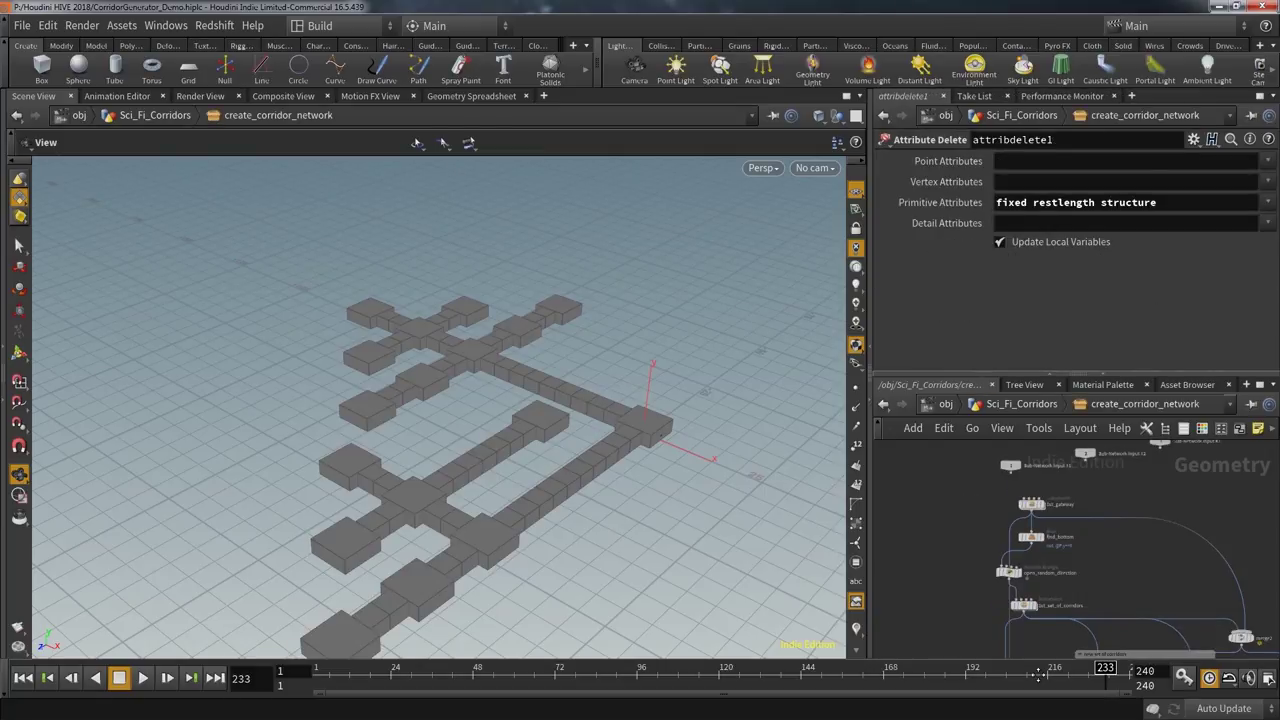
{"action": "left_click", "coordinate": [1047, 481]}
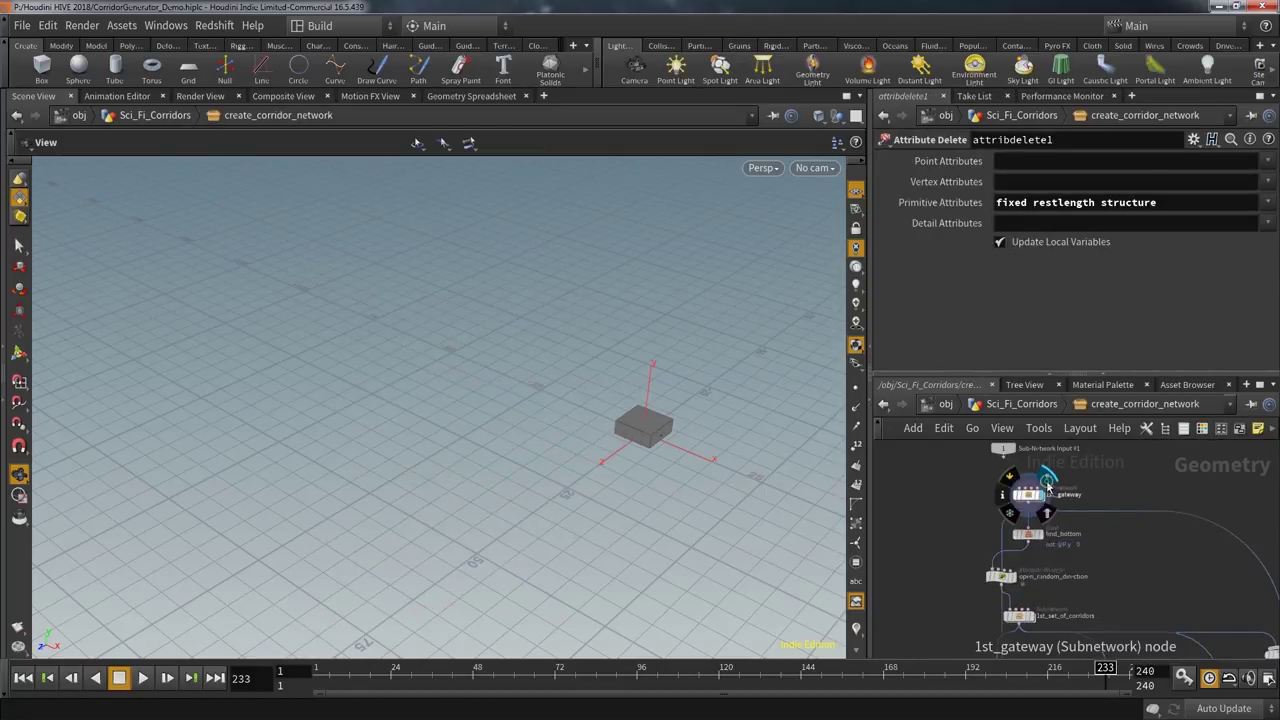
{"action": "key", "text": "f"}
{"action": "left_click_drag", "start_coordinate": [681, 437], "coordinate": [809, 472]}
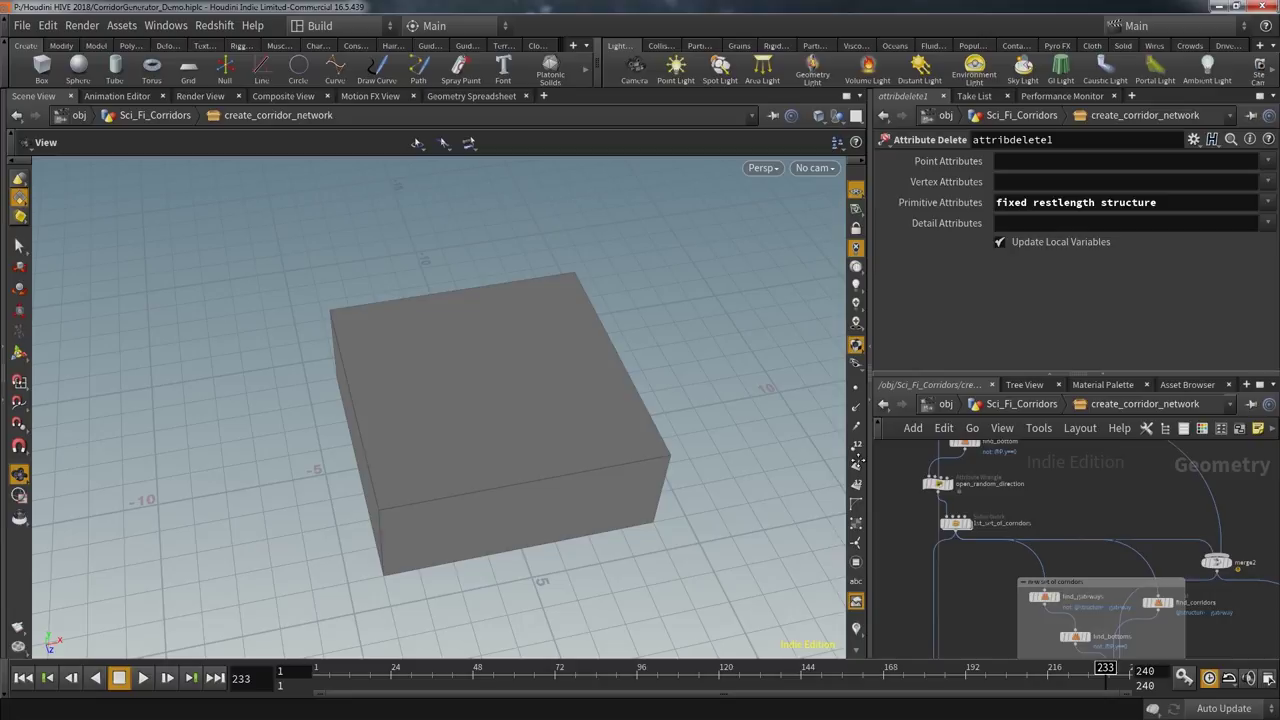
- Review the VEX code of the open_random_direction wrangle in an enlarged expression editor, then close it
{"action": "scroll", "coordinate": [950, 488], "scroll_direction": "up", "scroll_amount": 5}
{"action": "left_click", "coordinate": [985, 500]}
{"action": "left_click", "coordinate": [1005, 327]}
{"action": "key", "text": "alt+e"}
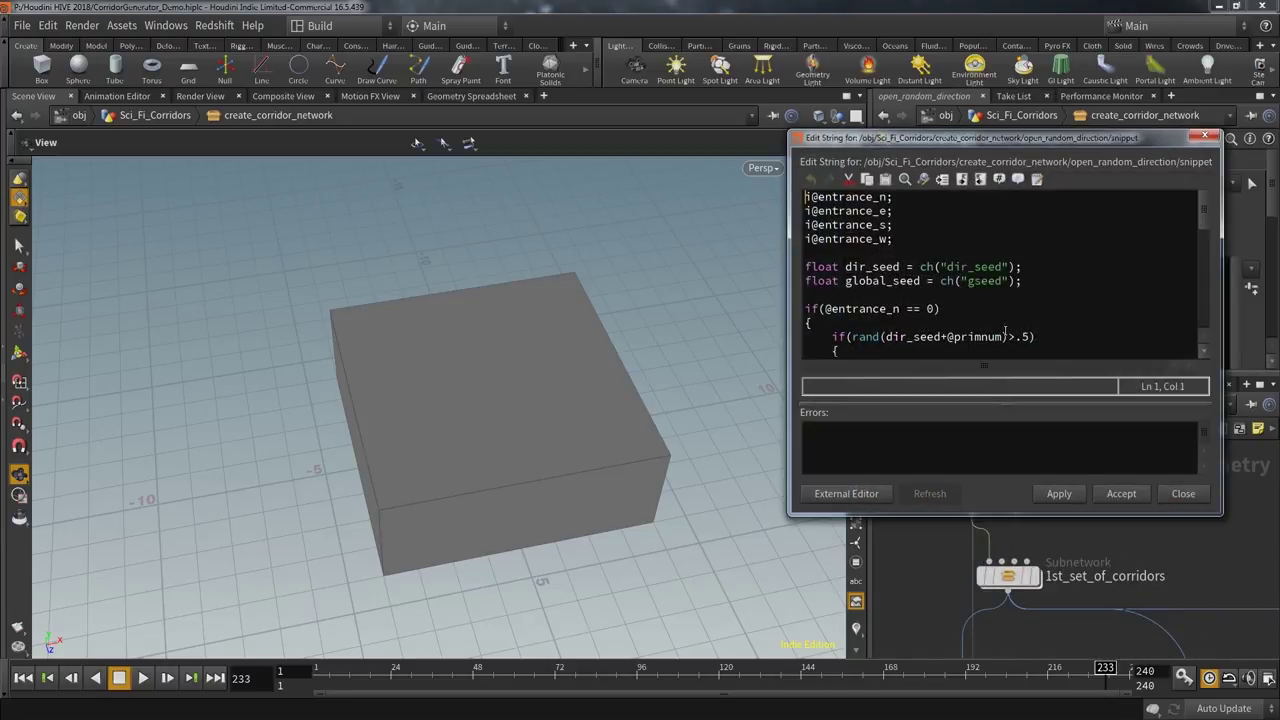
{"action": "left_click_drag", "start_coordinate": [795, 512], "coordinate": [555, 676]}
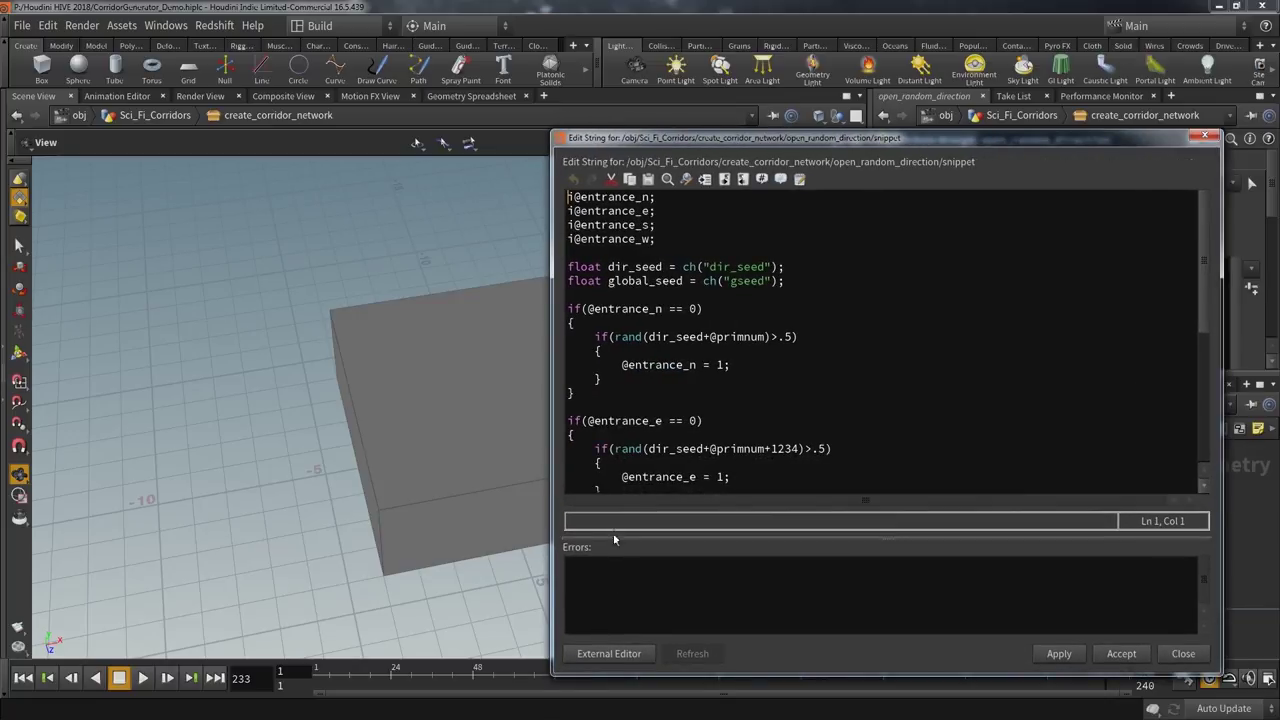
{"action": "scroll", "coordinate": [649, 461], "scroll_direction": "down", "scroll_amount": 2}
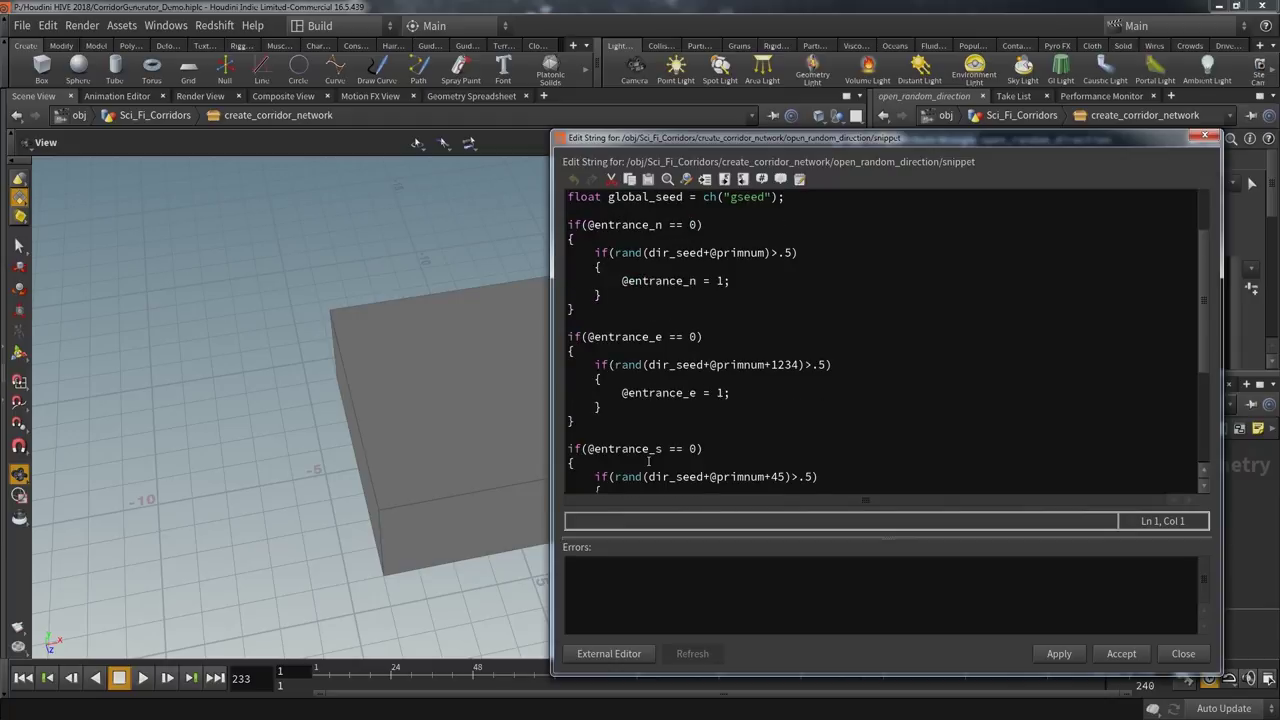
{"action": "scroll", "coordinate": [700, 440], "scroll_direction": "up", "scroll_amount": 1}
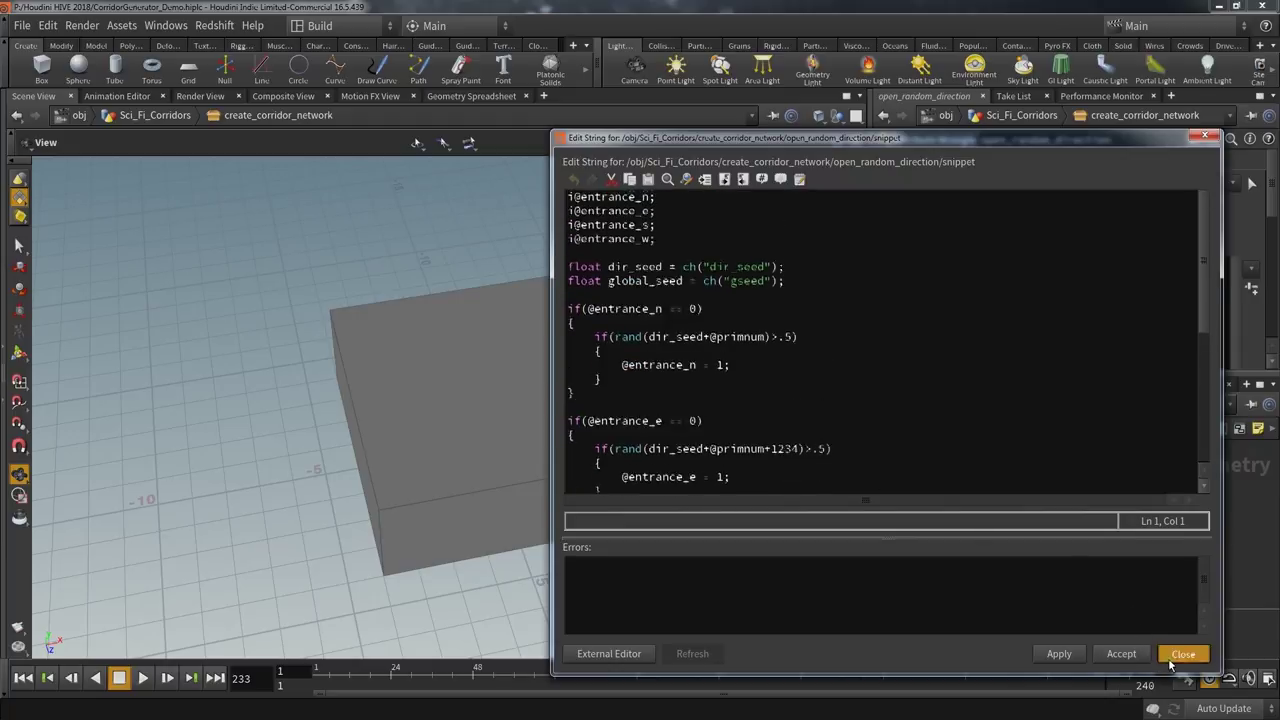
{"action": "left_click", "coordinate": [1178, 653]}
- Display the 1st_set_of_corridors node and flag it as a template
{"action": "scroll", "coordinate": [1160, 650], "scroll_direction": "down", "scroll_amount": 2}
{"action": "mouse_move", "coordinate": [1035, 582]}
{"action": "left_click", "coordinate": [1060, 557]}
{"action": "scroll", "coordinate": [613, 330], "scroll_direction": "down", "scroll_amount": 6}
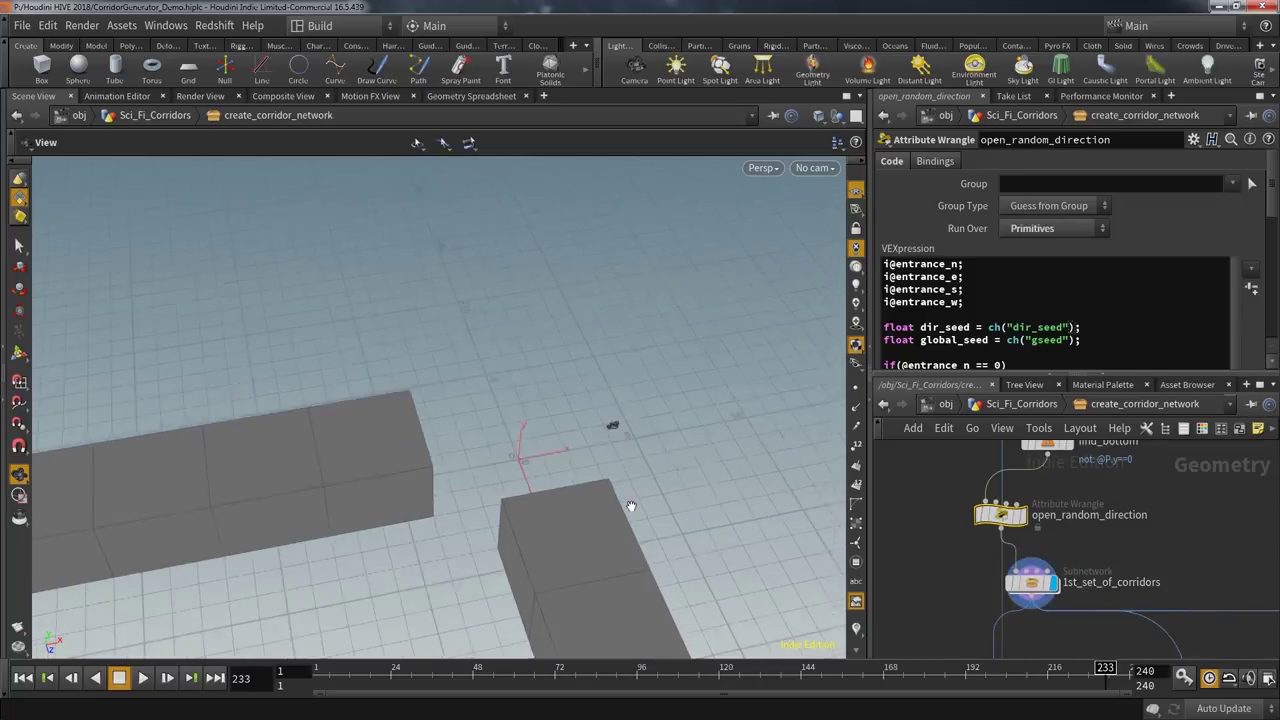
{"action": "scroll", "coordinate": [613, 330], "scroll_direction": "down", "scroll_amount": 3}
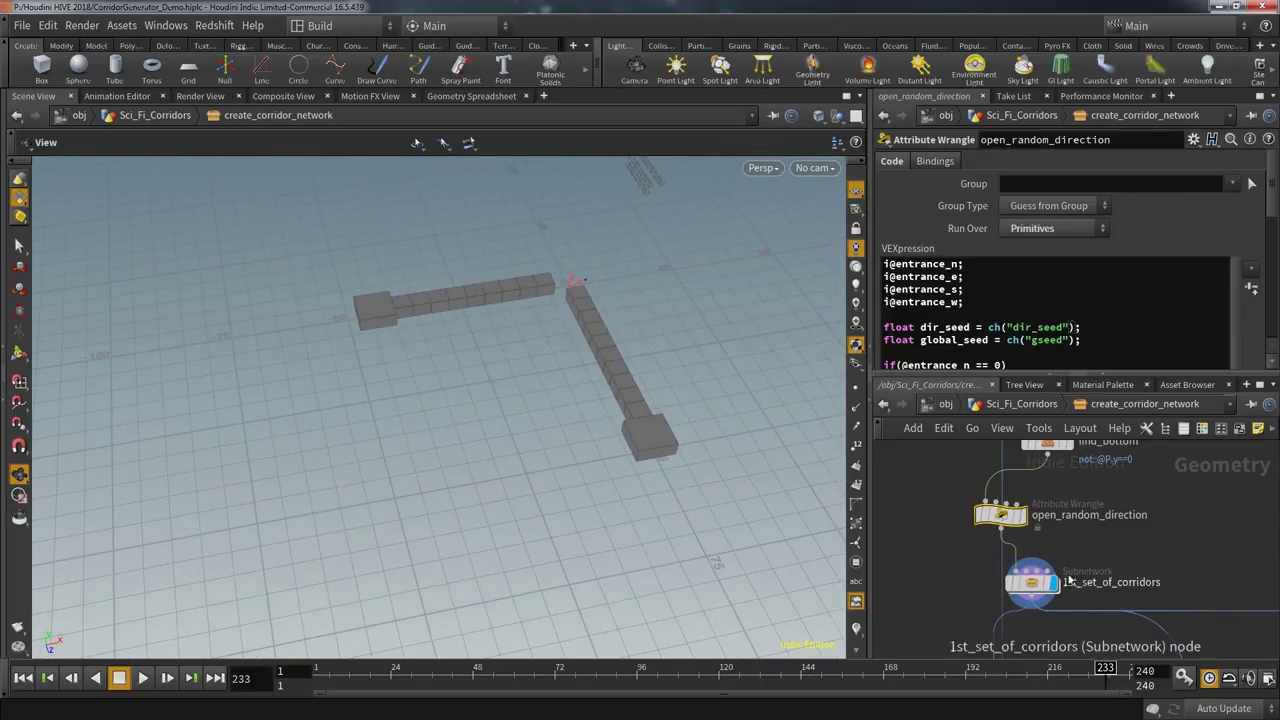
{"action": "mouse_move", "coordinate": [1050, 600]}
{"action": "left_click", "coordinate": [1060, 612]}
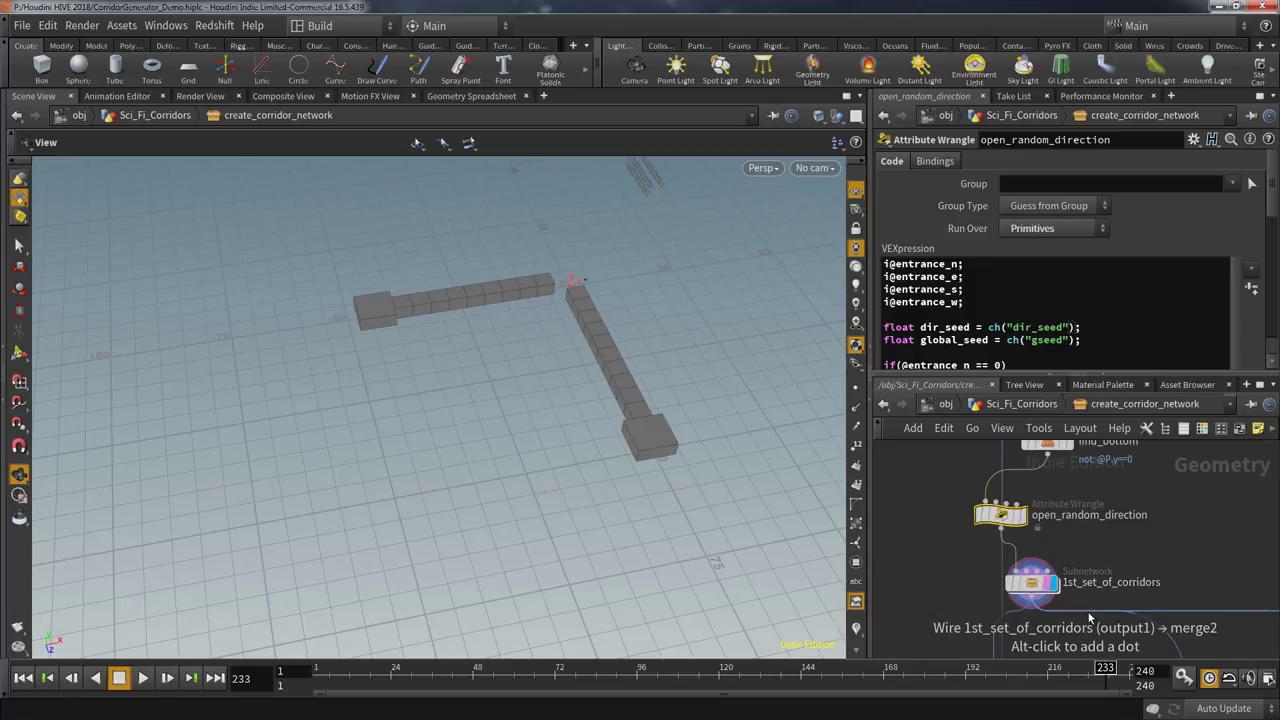
- Display the 2nd_set_of_corridors node against the templated first corridors and inspect the new branches
{"action": "scroll", "coordinate": [1128, 600], "scroll_direction": "down", "scroll_amount": 4}
{"action": "middle_click_drag", "start_coordinate": [1147, 614], "coordinate": [984, 502]}
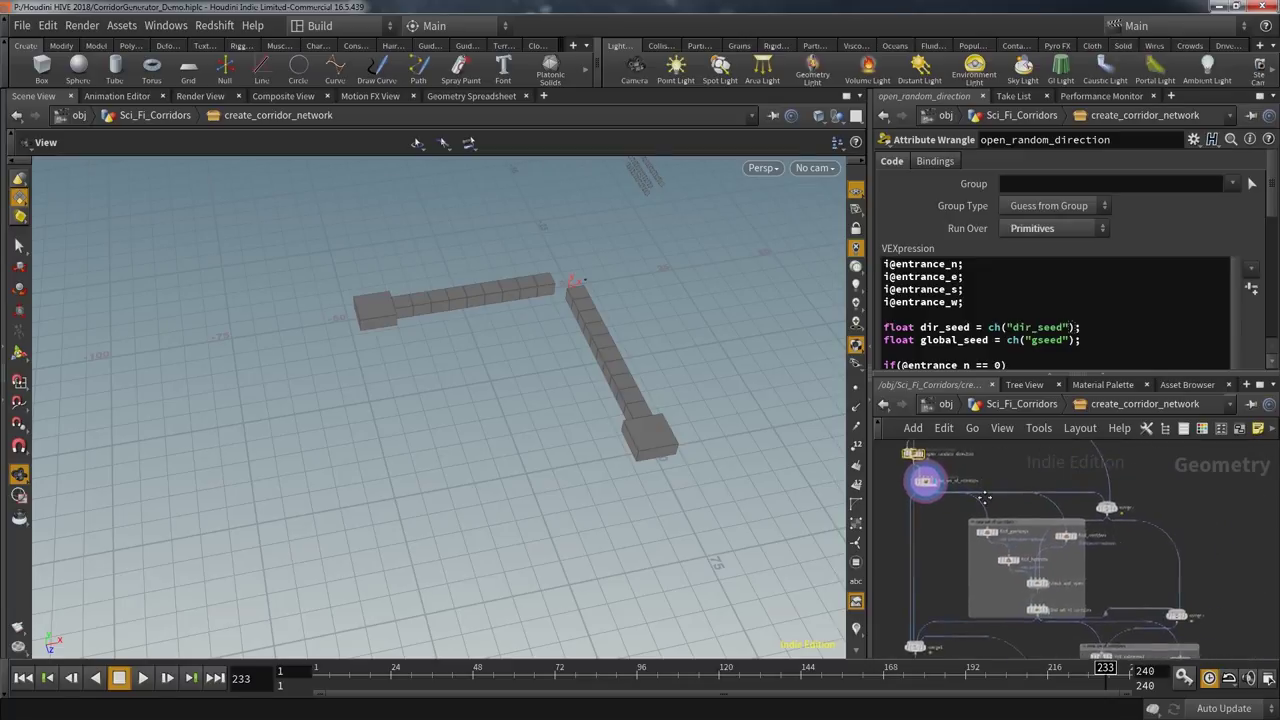
{"action": "scroll", "coordinate": [1035, 587], "scroll_direction": "up", "scroll_amount": 3}
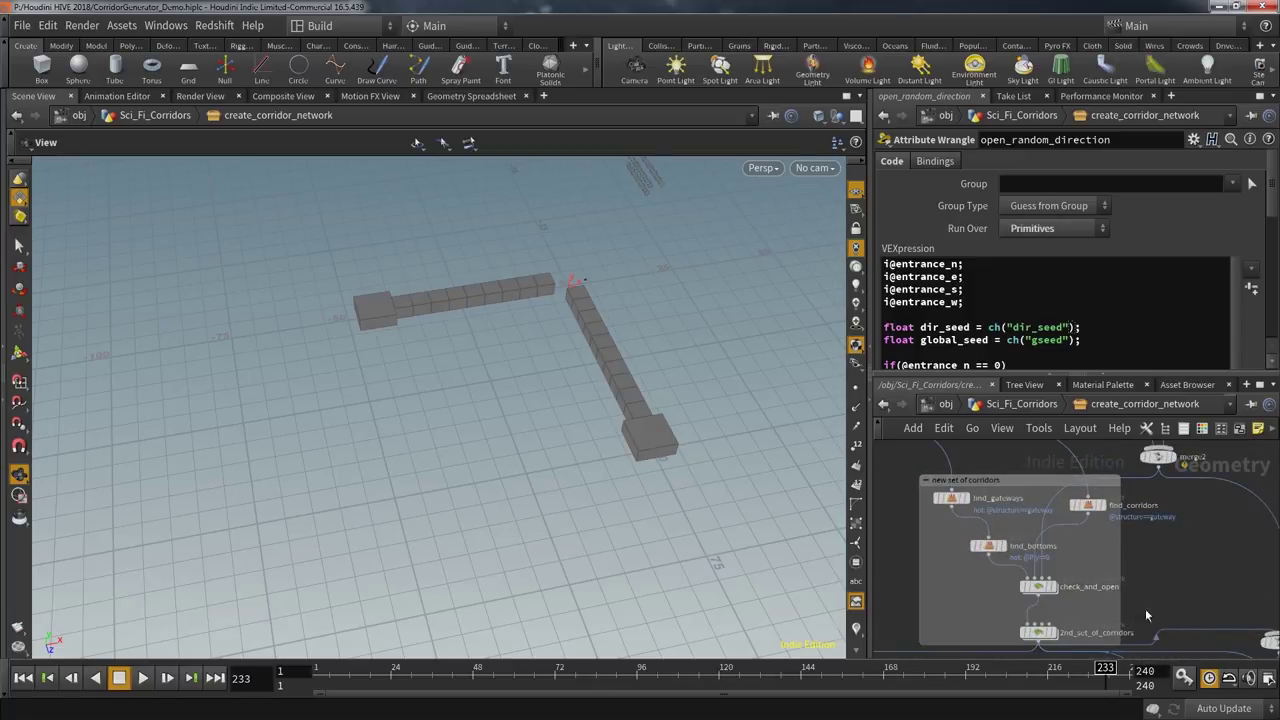
{"action": "left_click", "coordinate": [1050, 607]}
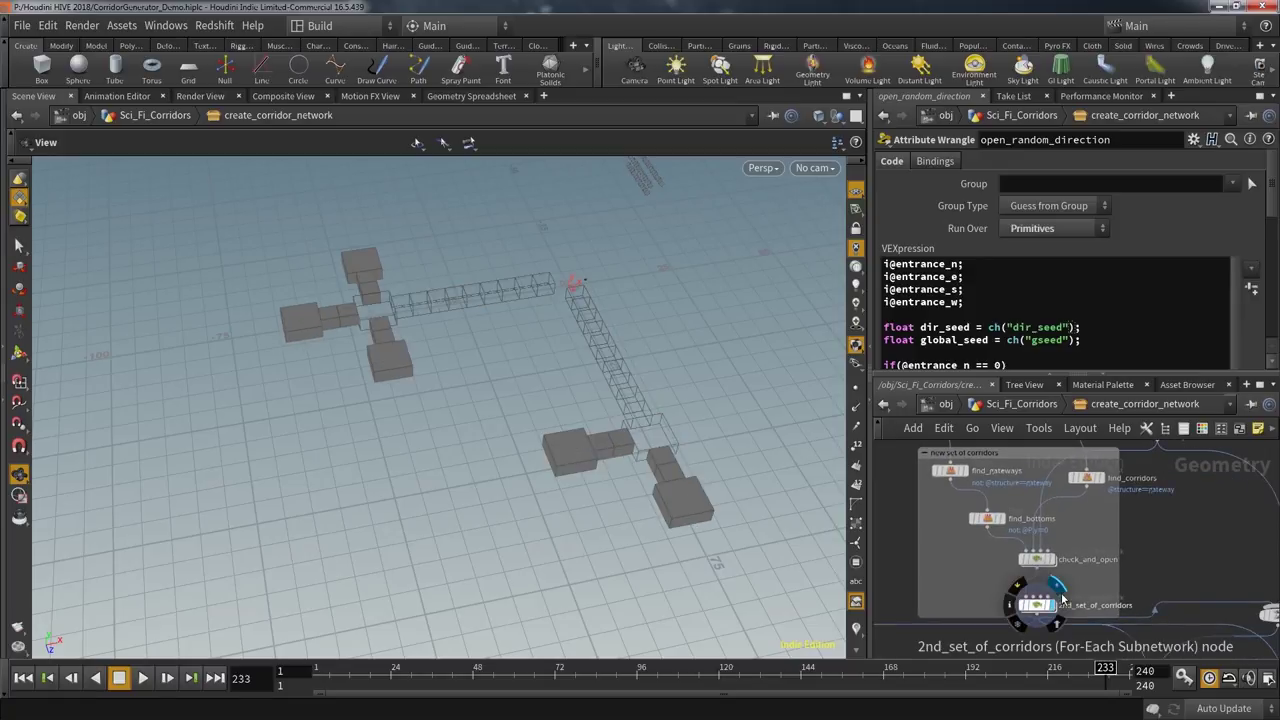
{"action": "scroll", "coordinate": [661, 562], "scroll_direction": "up", "scroll_amount": 3}
{"action": "middle_click_drag", "start_coordinate": [662, 562], "coordinate": [736, 636]}
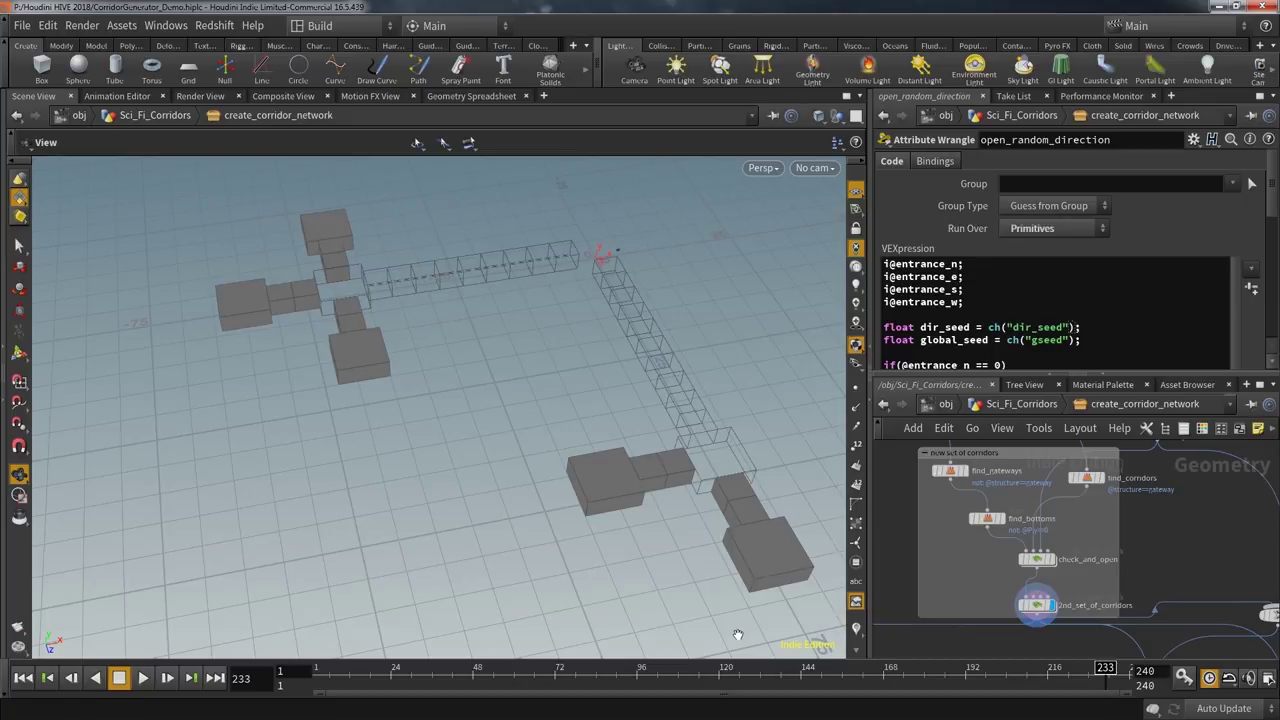
- Template 2nd_set_of_corridors and display the third set of corridors in the following group
{"action": "scroll", "coordinate": [950, 654], "scroll_direction": "down", "scroll_amount": 3}
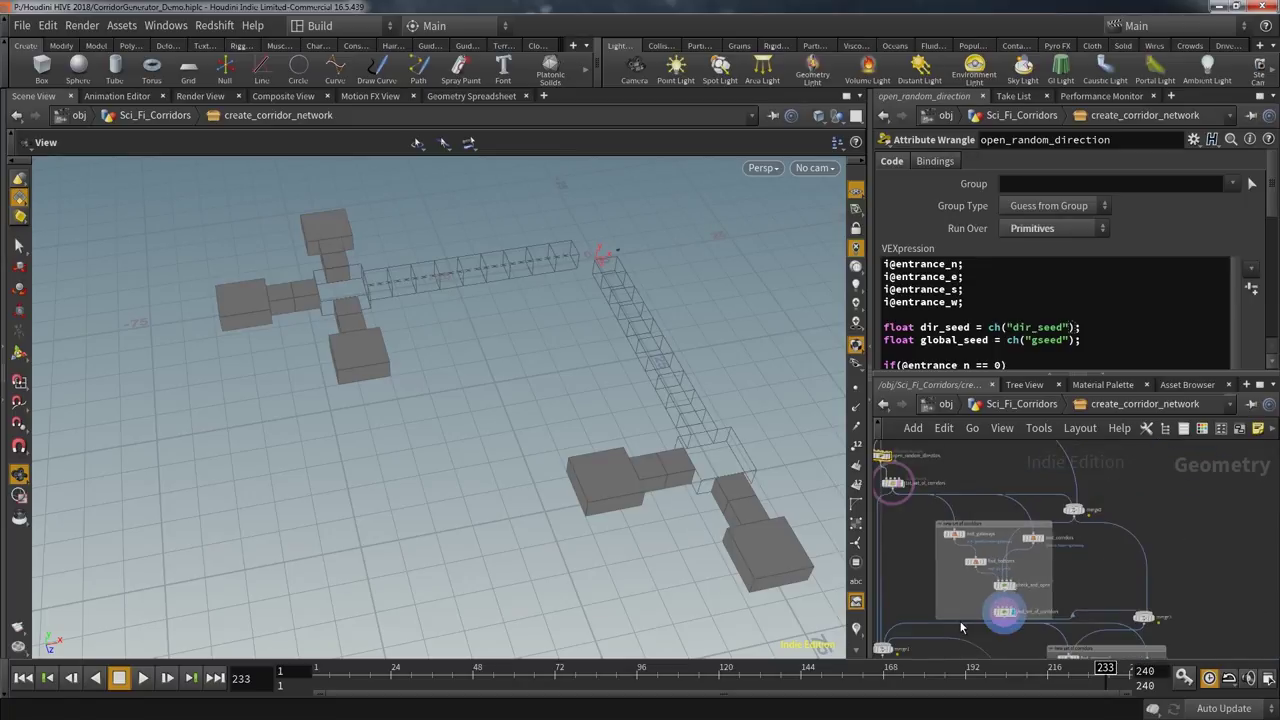
{"action": "middle_click_drag", "start_coordinate": [961, 622], "coordinate": [918, 509]}
{"action": "left_click", "coordinate": [979, 515]}
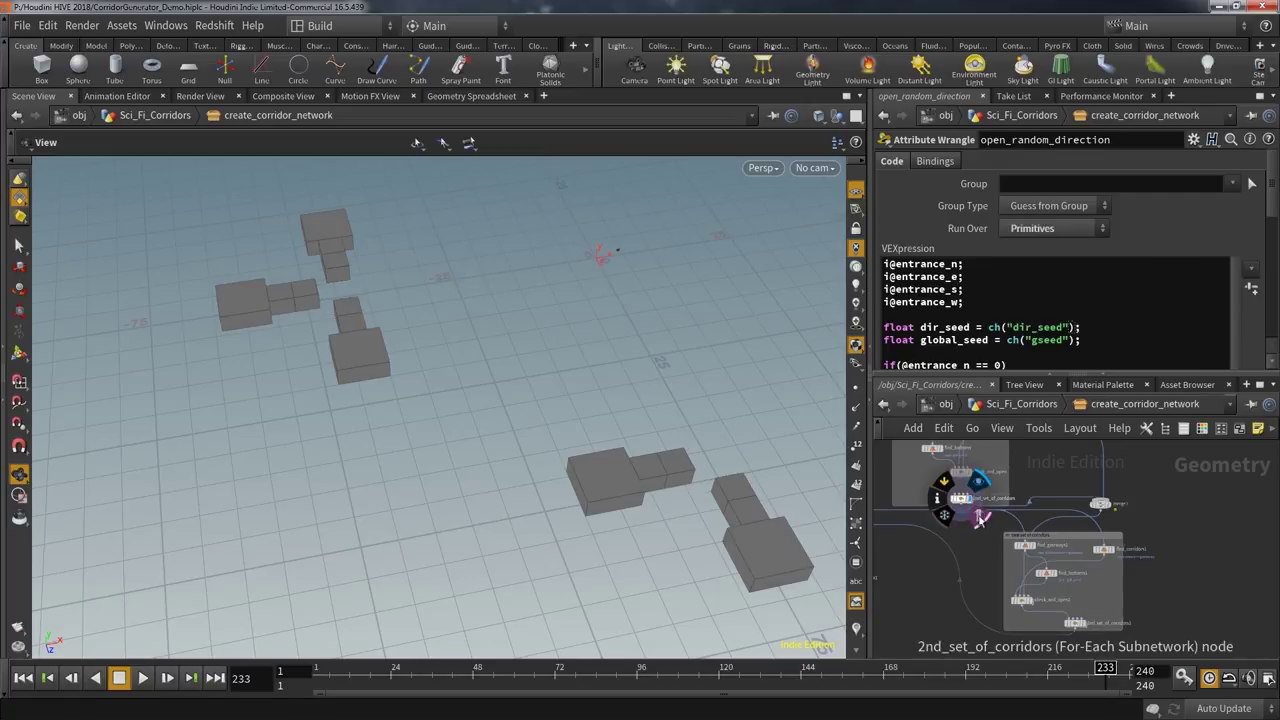
{"action": "left_click", "coordinate": [1078, 624]}
{"action": "middle_click_drag", "start_coordinate": [693, 512], "coordinate": [683, 480]}
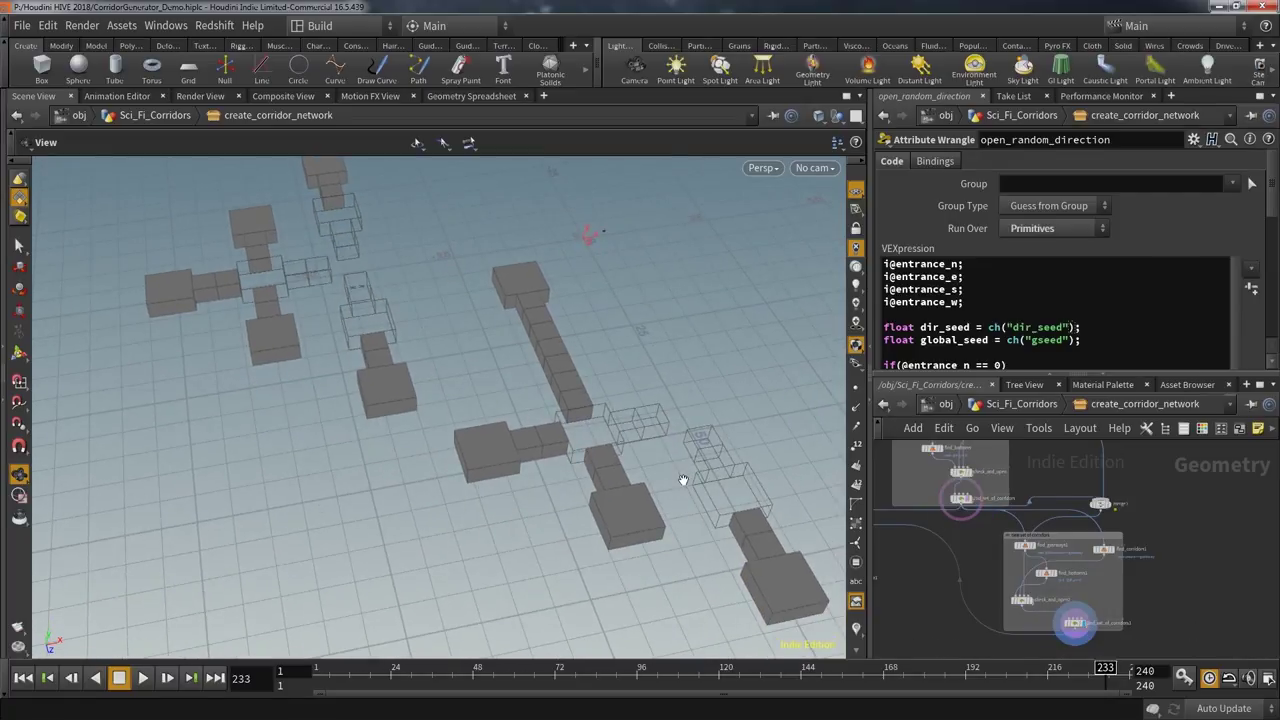
- Look at the check_and_open node and display 2nd_set_of_corridors again
{"action": "scroll", "coordinate": [924, 495], "scroll_direction": "up", "scroll_amount": 6}
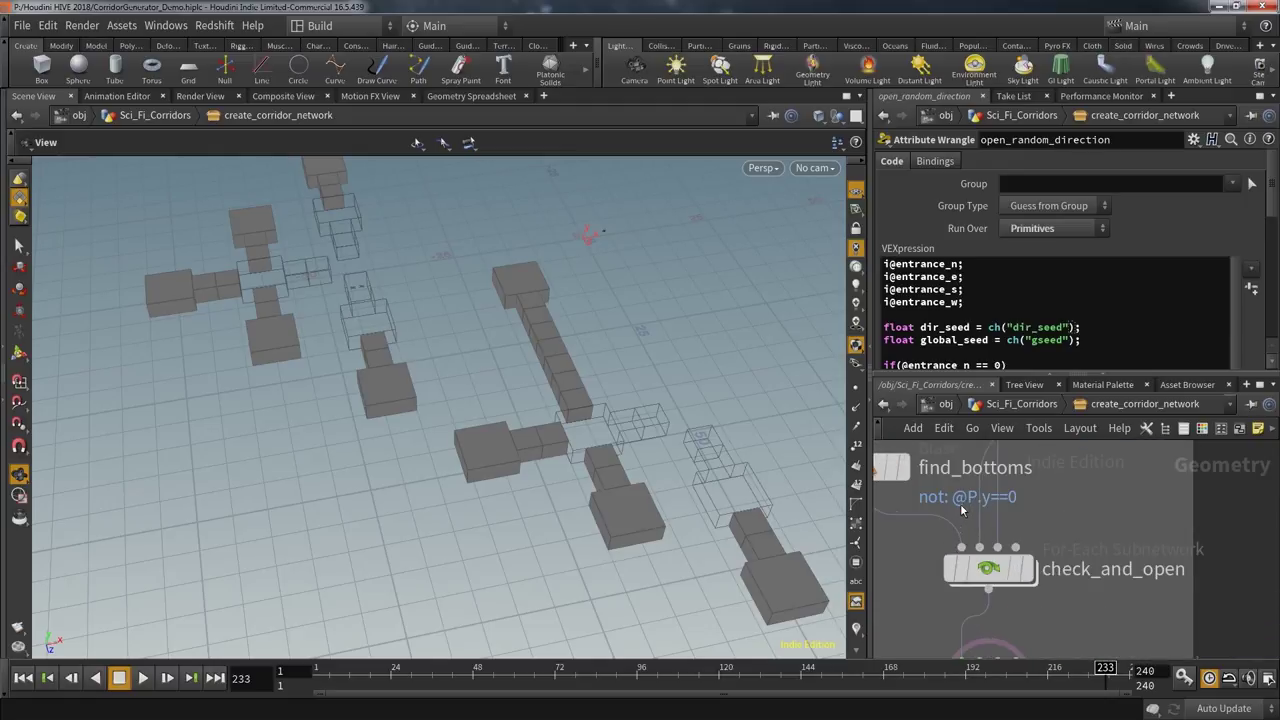
{"action": "mouse_move", "coordinate": [990, 588]}
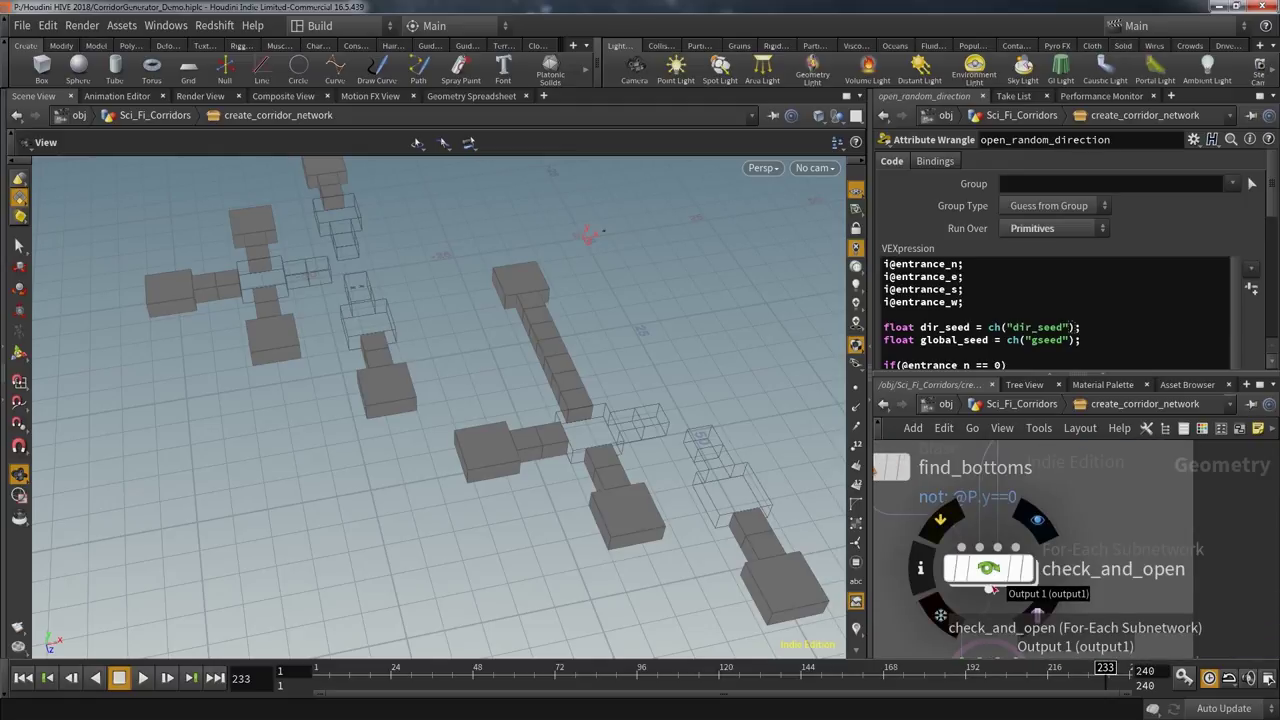
{"action": "scroll", "coordinate": [990, 590], "scroll_direction": "down", "scroll_amount": 5}
{"action": "left_click", "coordinate": [1022, 616]}
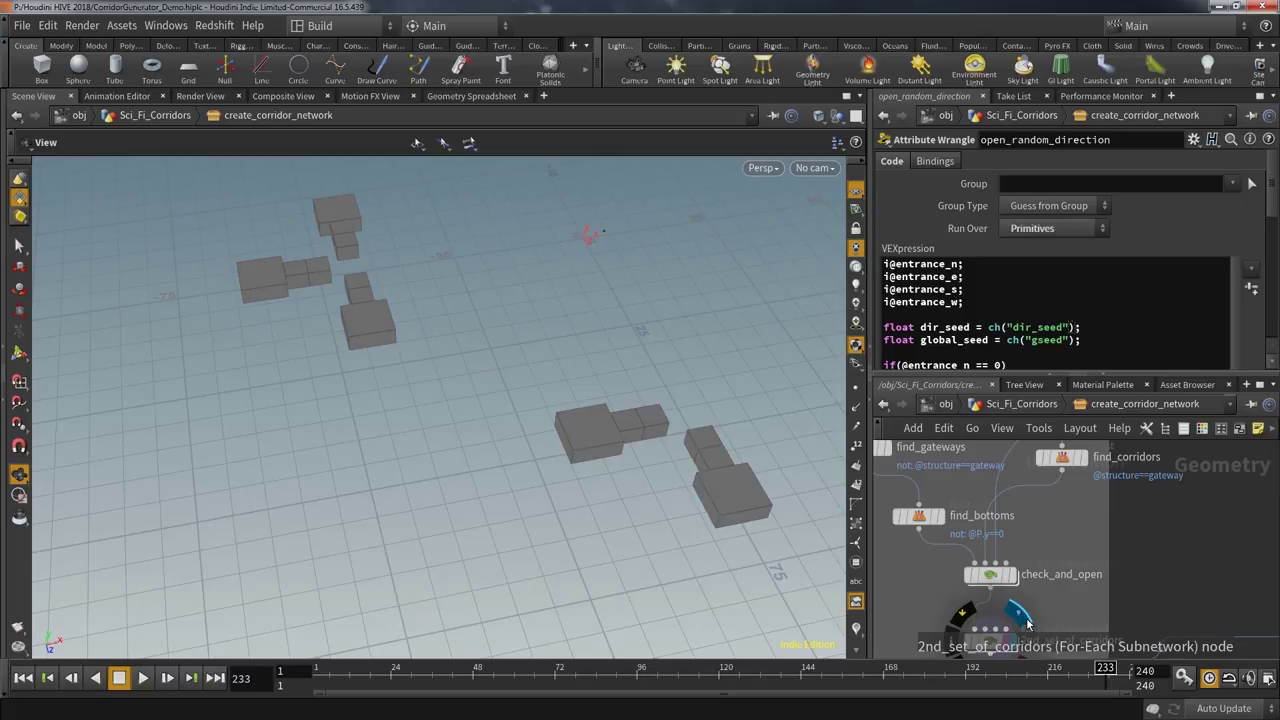
- Display the last node below the merge and examine how the side corridor would meet the long one
{"action": "scroll", "coordinate": [1010, 560], "scroll_direction": "down", "scroll_amount": 6}
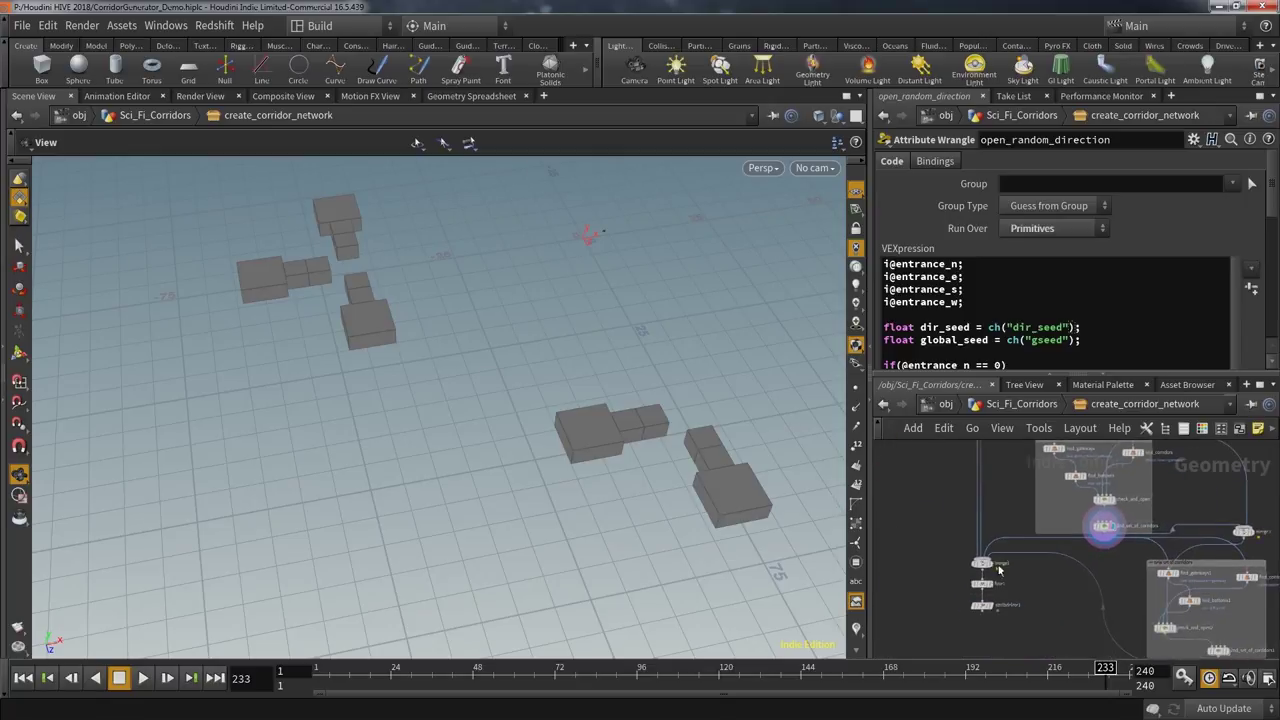
{"action": "left_click", "coordinate": [1002, 591]}
{"action": "left_click_drag", "start_coordinate": [698, 524], "coordinate": [458, 543]}
{"action": "middle_click_drag", "start_coordinate": [457, 543], "coordinate": [475, 443]}
{"action": "mouse_move", "coordinate": [499, 451]}
{"action": "left_mouse_down"}
{"action": "mouse_move", "coordinate": [399, 424]}
{"action": "mouse_move", "coordinate": [230, 337]}
{"action": "left_mouse_up"}
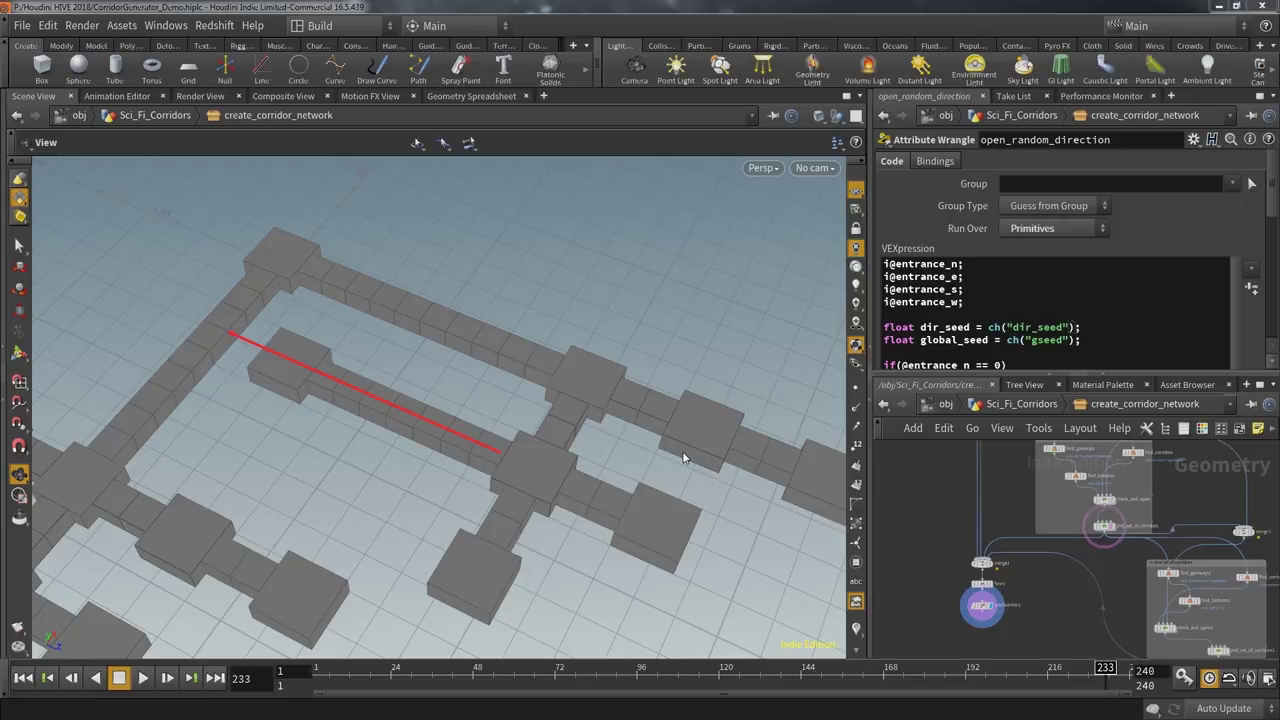
{"action": "left_click_drag", "start_coordinate": [682, 456], "coordinate": [662, 488]}
{"action": "key", "text": "Escape"}
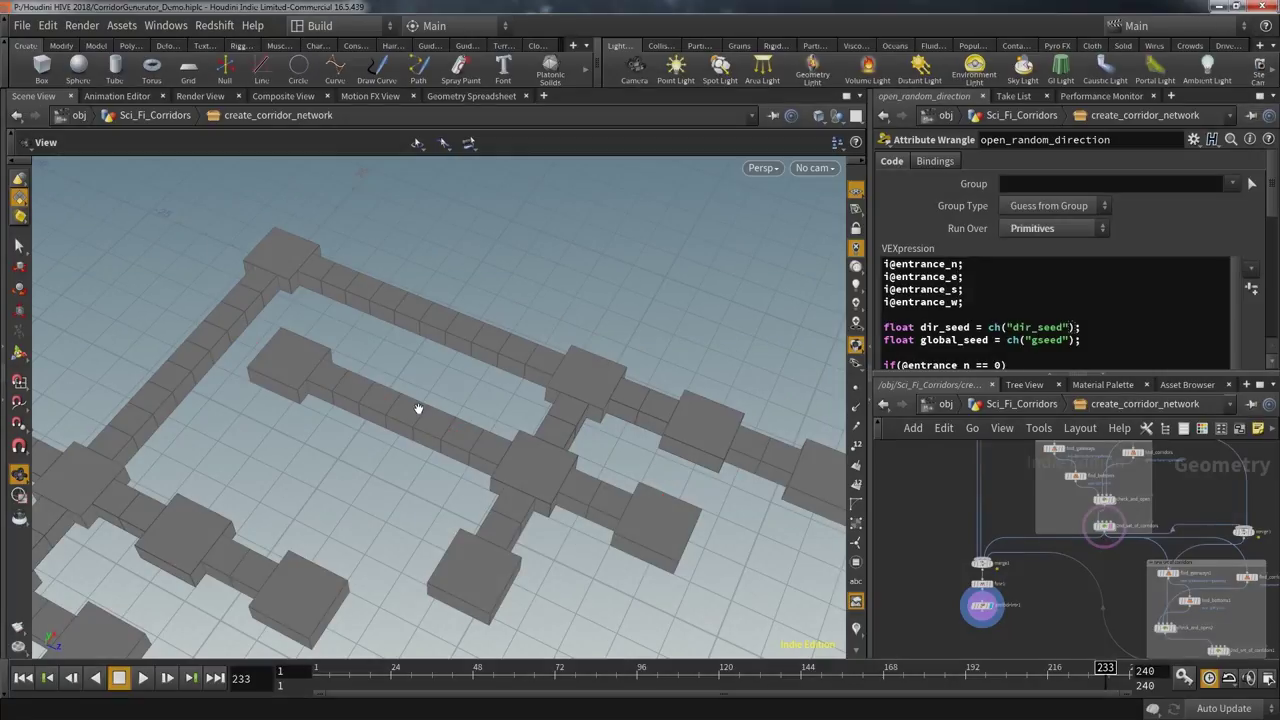
{"action": "scroll", "coordinate": [417, 409], "scroll_direction": "down", "scroll_amount": 6}
- Return to the Sci_Fi_Corridors level and display the Mark_Areas node, framing its marked gateway and corridor walls
{"action": "key", "text": "u"}
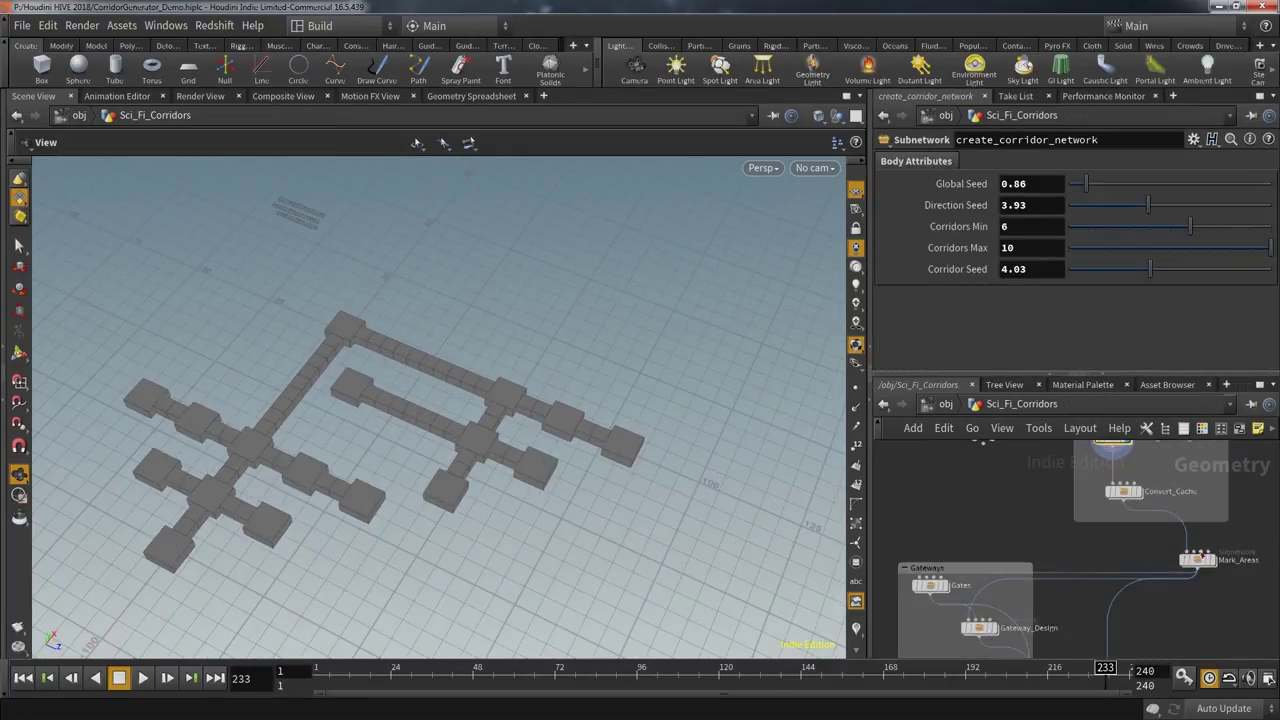
{"action": "left_click", "coordinate": [1212, 558]}
{"action": "key", "text": "f"}
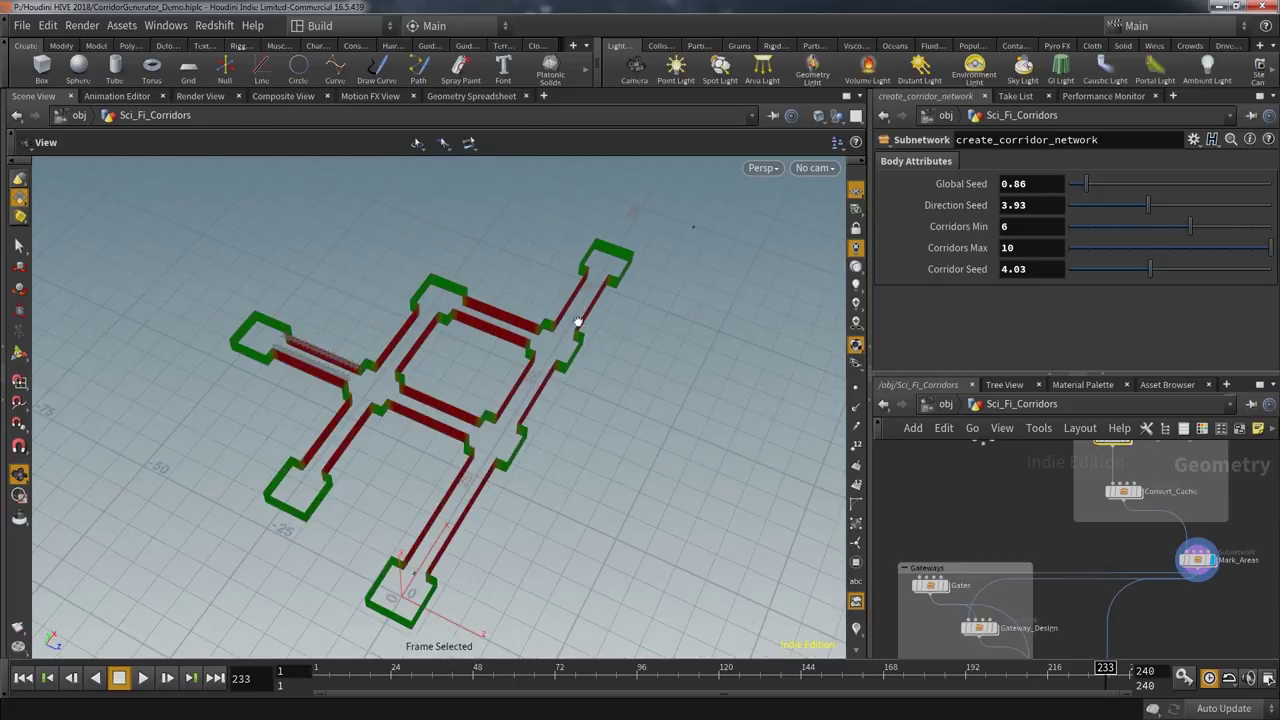
{"action": "left_click_drag", "start_coordinate": [523, 438], "coordinate": [562, 364]}
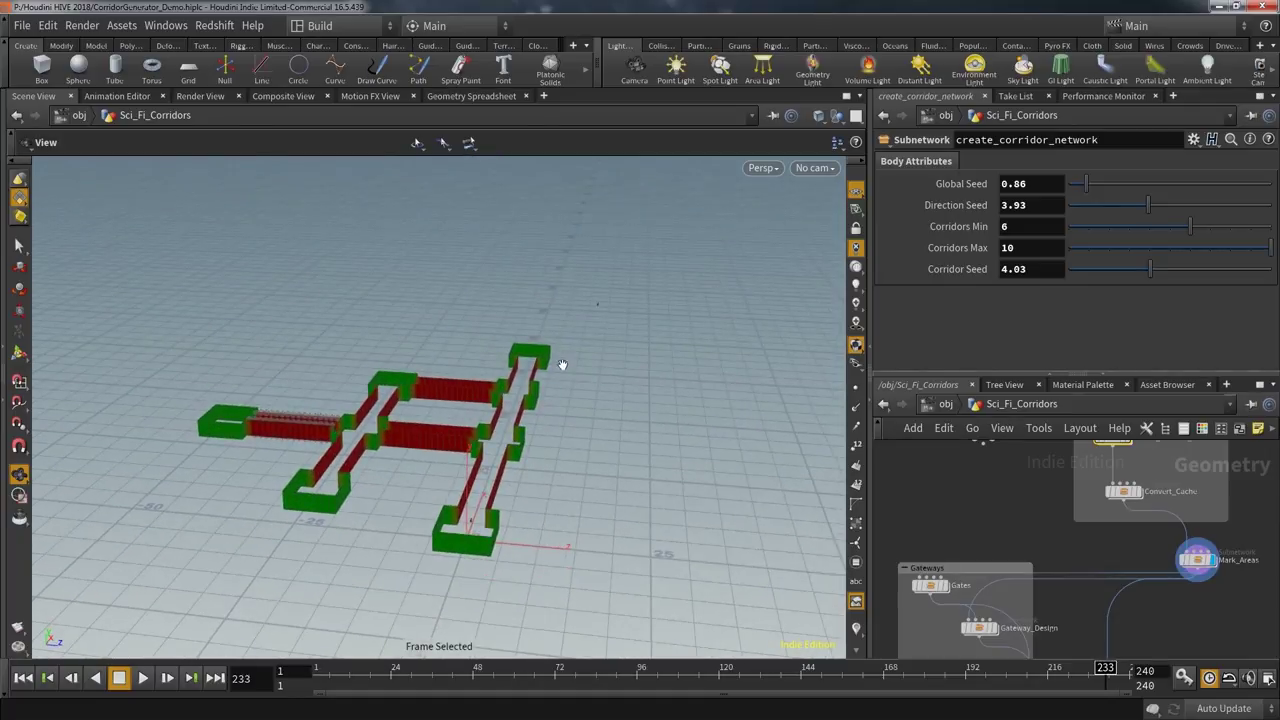
- Enter the Mark_Areas subnetwork, locate the get_corridor_id wrangle in it and frame the whole marked corridor layout
{"action": "double_click", "coordinate": [1194, 556]}
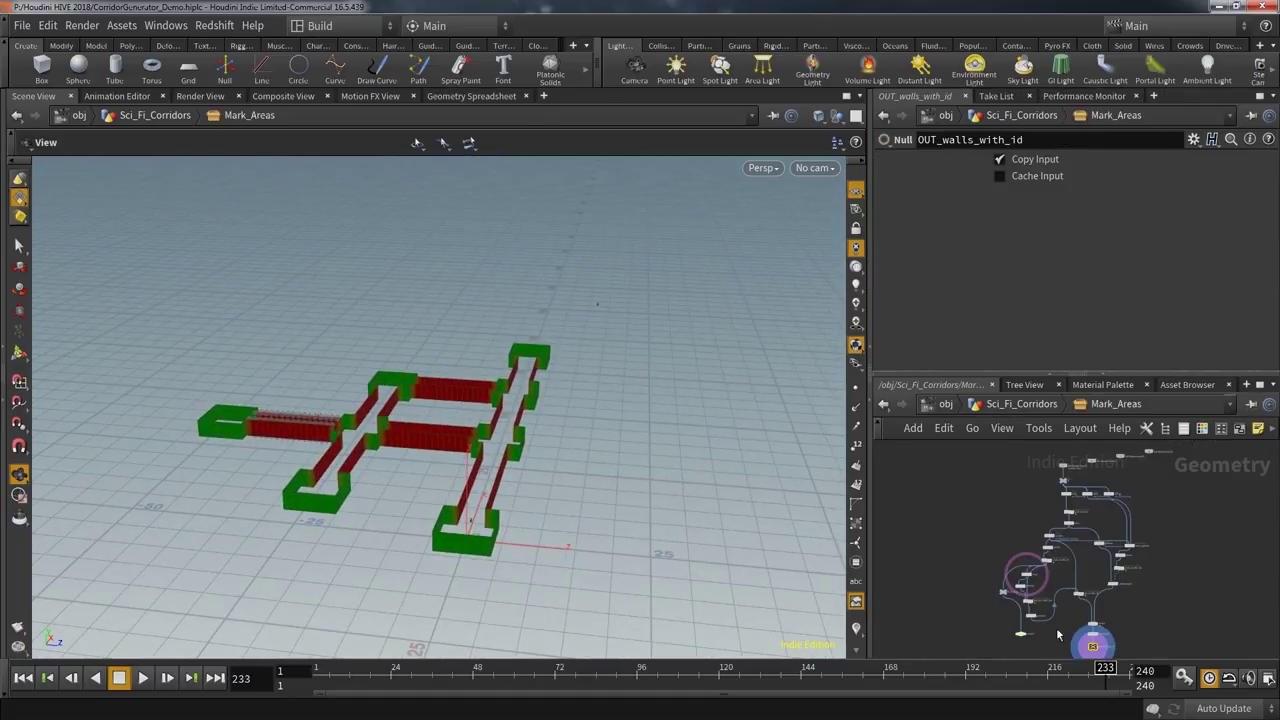
{"action": "scroll", "coordinate": [1058, 634], "scroll_direction": "up", "scroll_amount": 6}
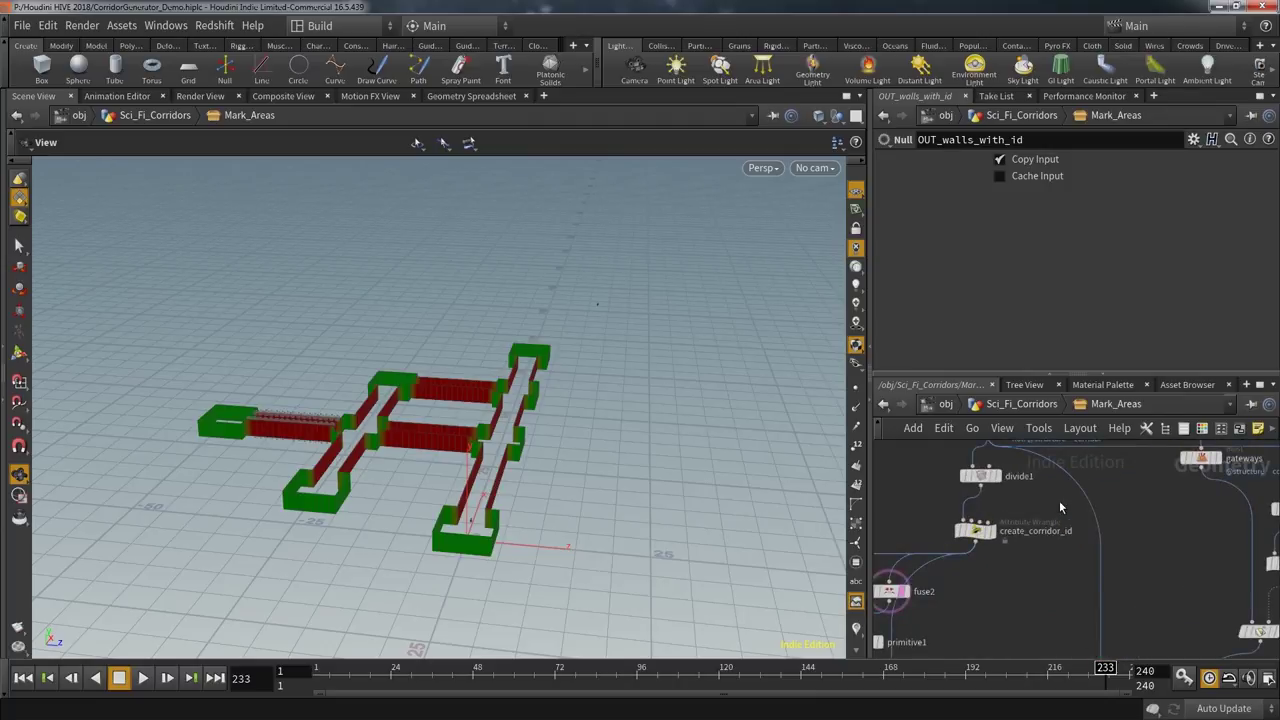
{"action": "middle_click_drag", "start_coordinate": [1037, 568], "coordinate": [1030, 420]}
{"action": "scroll", "coordinate": [1081, 507], "scroll_direction": "up", "scroll_amount": 3}
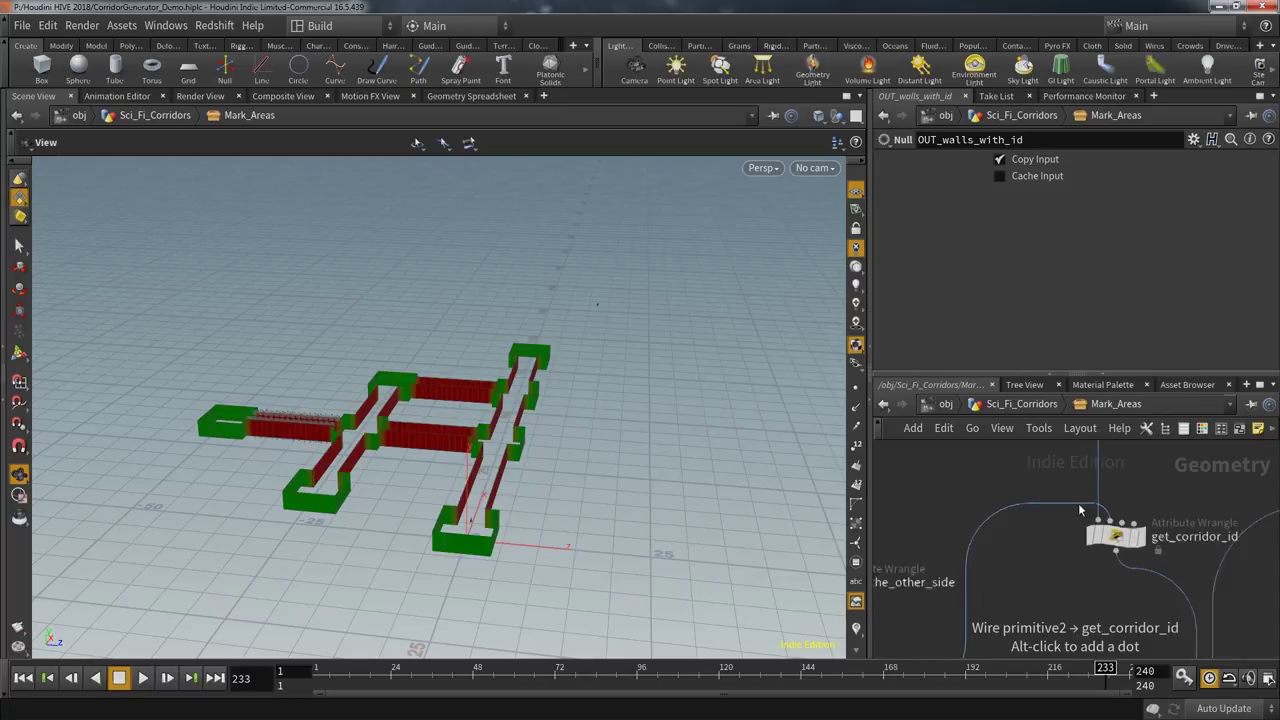
{"action": "middle_click_drag", "start_coordinate": [1041, 541], "coordinate": [966, 536]}
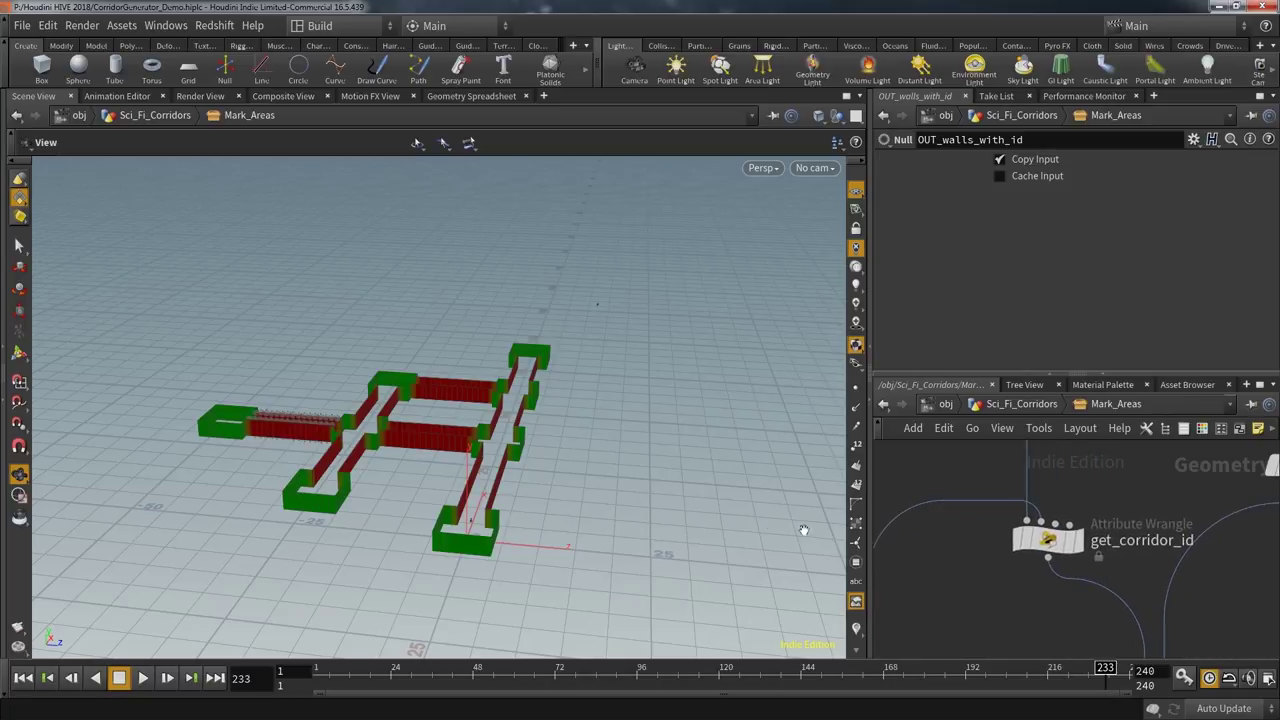
{"action": "scroll", "coordinate": [539, 493], "scroll_direction": "up", "scroll_amount": 6}
{"action": "scroll", "coordinate": [539, 493], "scroll_direction": "down", "scroll_amount": 5}
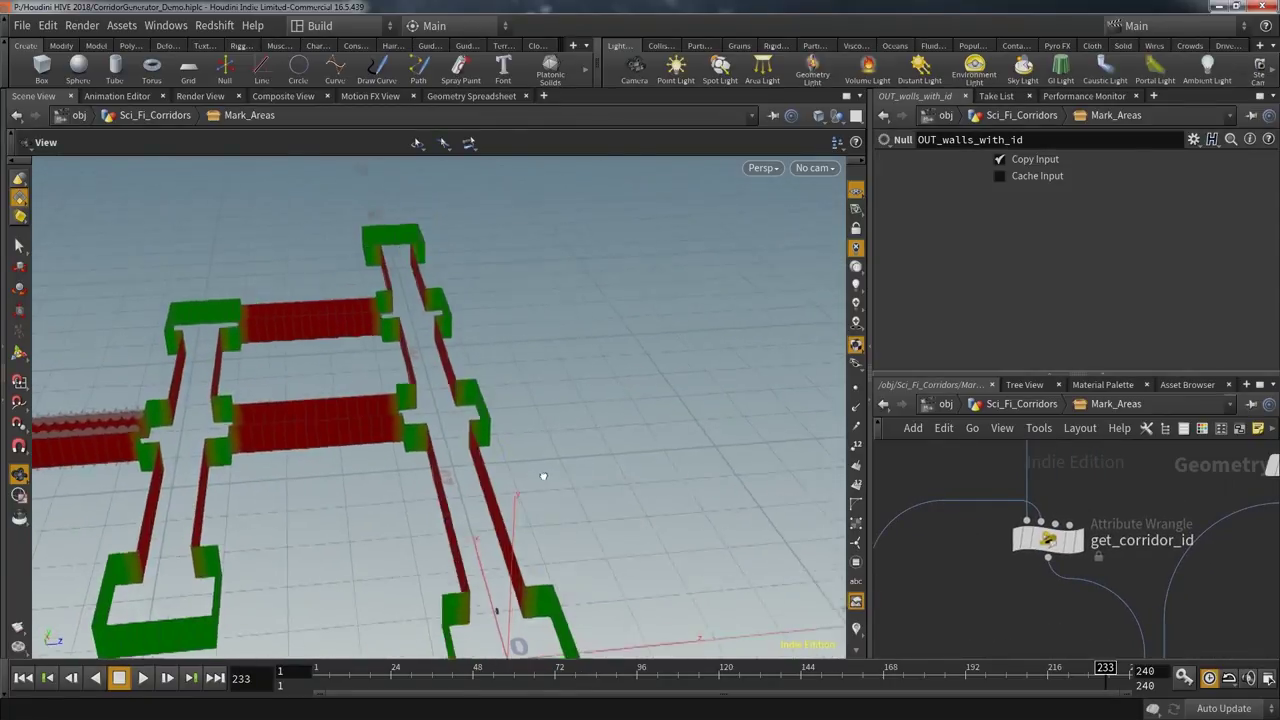
{"action": "key", "text": "f"}
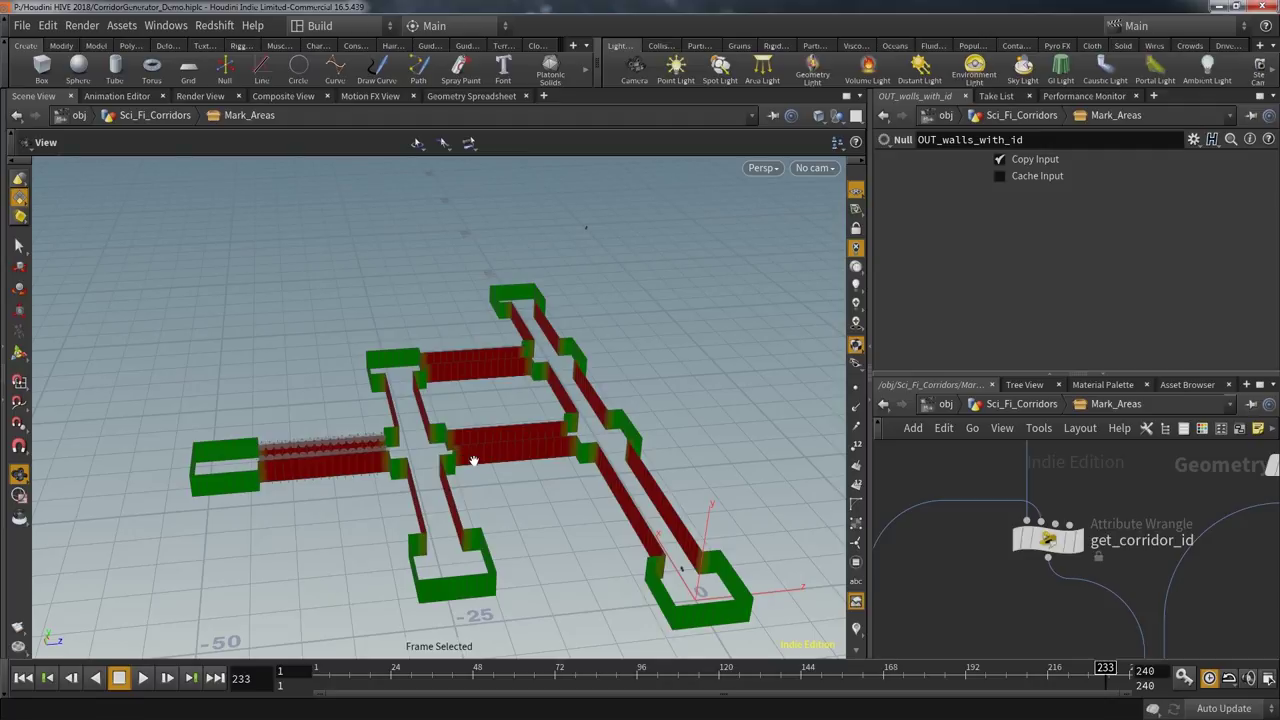
- Enable the corridor ID scene visualizer and display the get_corridor_id node with visualizers shown on its wall pieces
{"action": "key", "text": "d"}
{"action": "left_click", "coordinate": [200, 577]}
{"action": "left_click", "coordinate": [200, 607]}
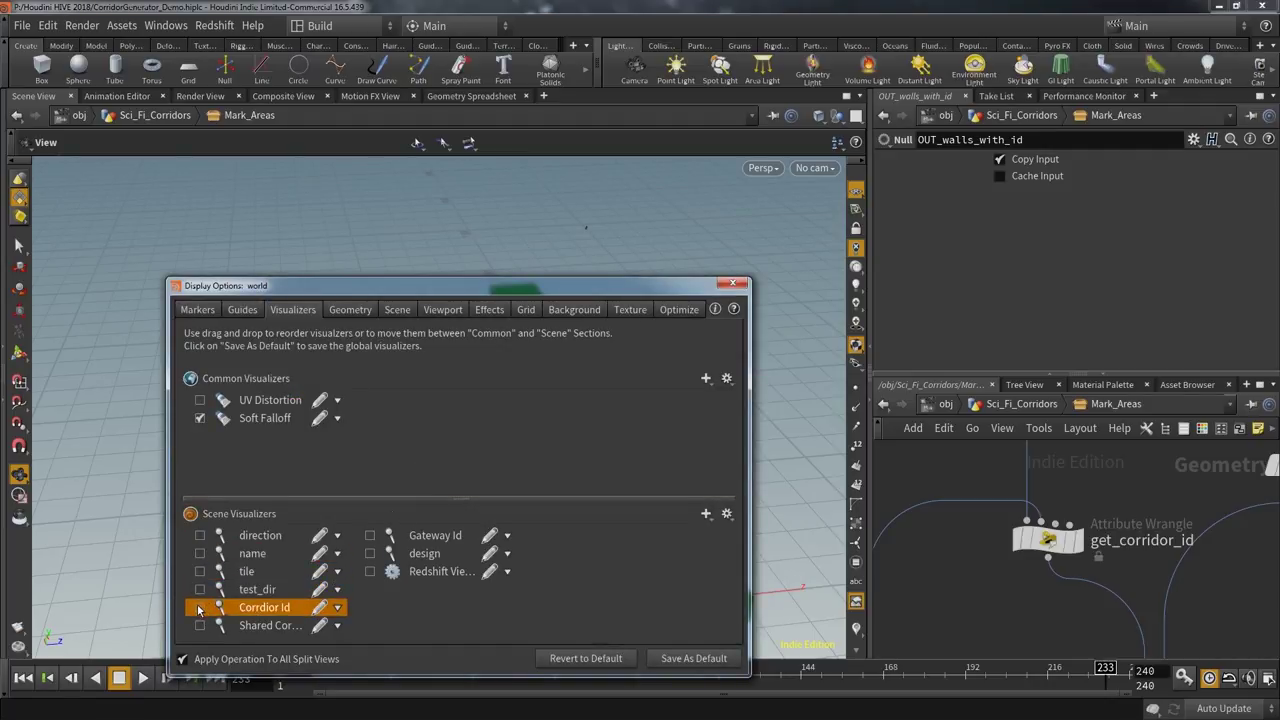
{"action": "left_click", "coordinate": [732, 284]}
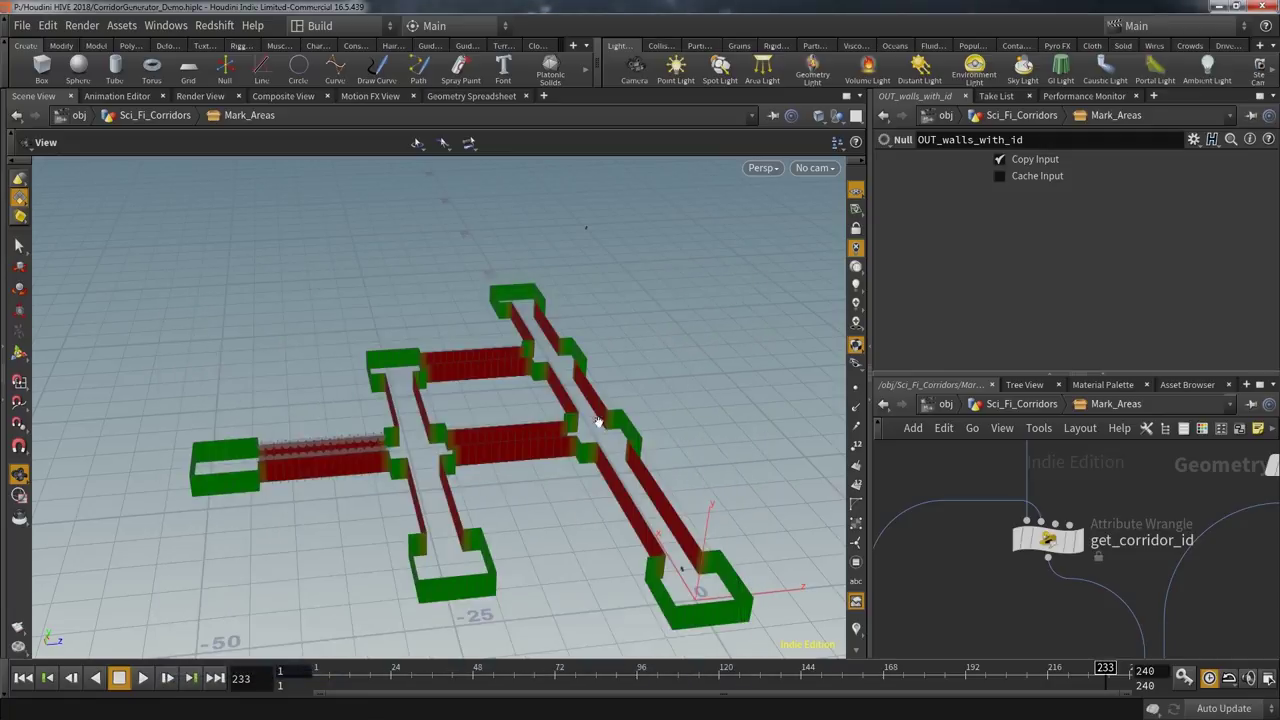
{"action": "scroll", "coordinate": [536, 480], "scroll_direction": "up", "scroll_amount": 5}
{"action": "left_click", "coordinate": [1078, 540]}
{"action": "left_click", "coordinate": [856, 628]}
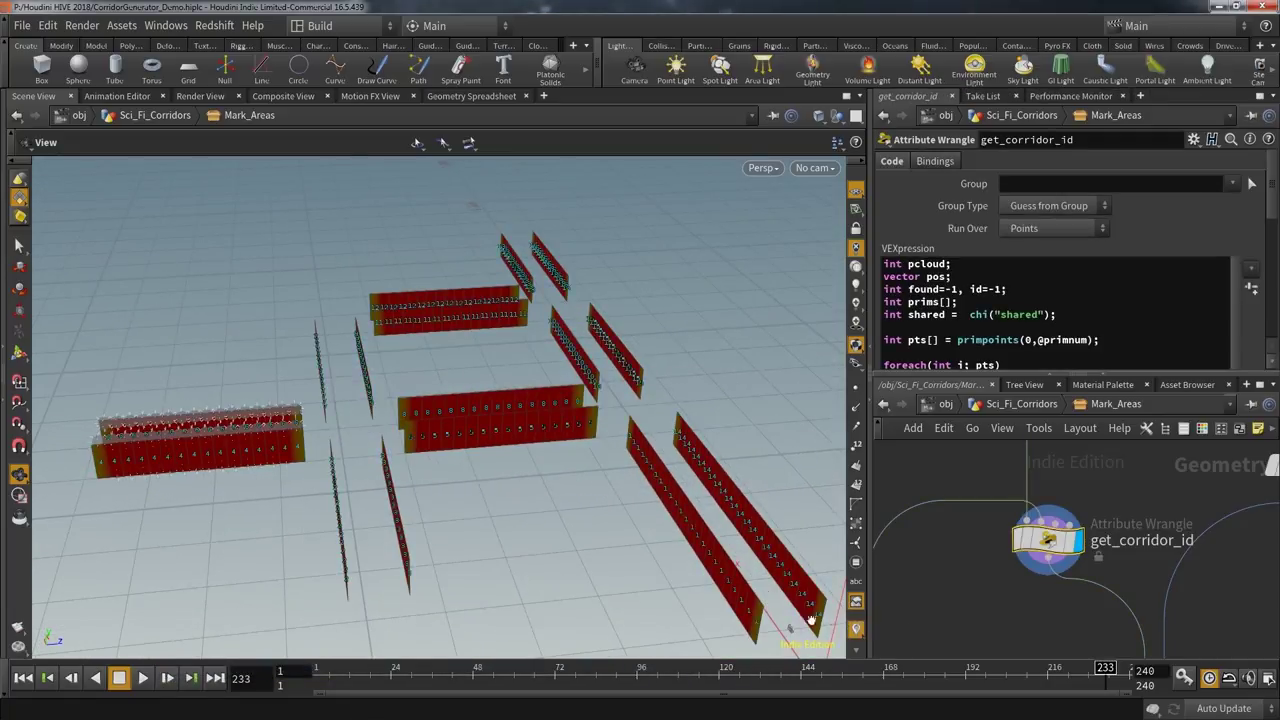
{"action": "left_click_drag", "start_coordinate": [574, 593], "coordinate": [611, 579]}
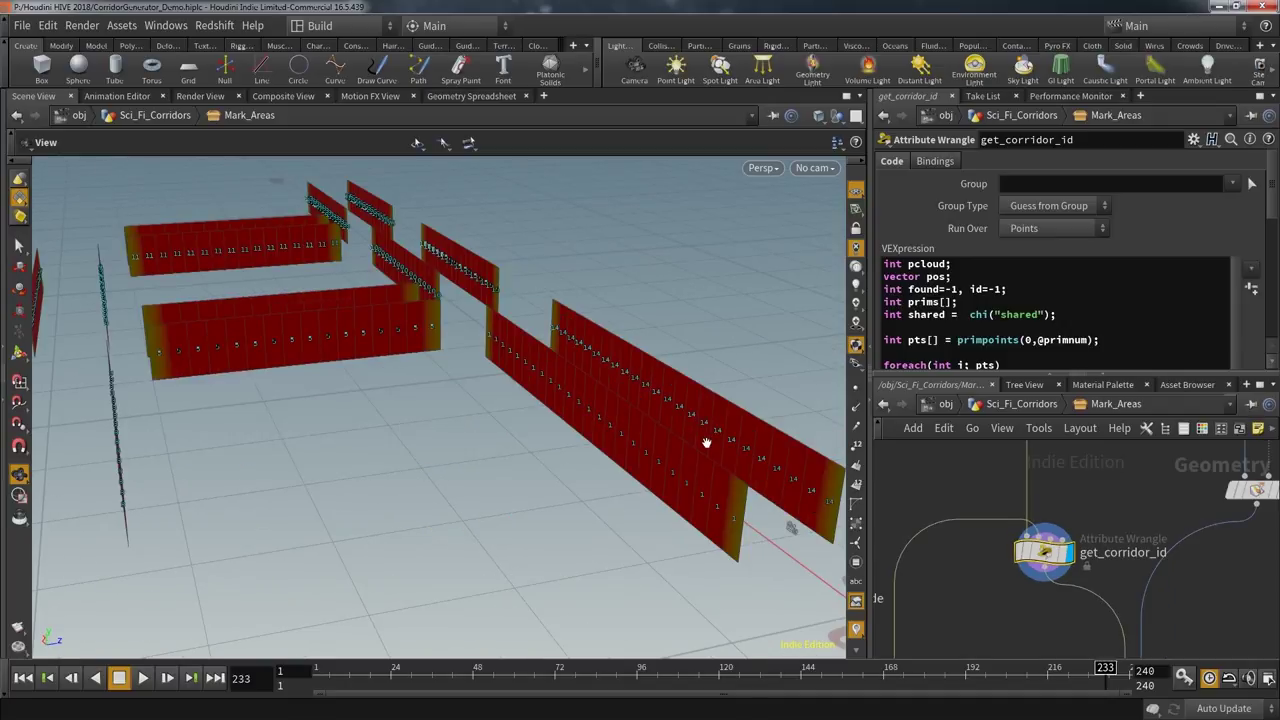
- Enable the shared corridor ID visualizer as well and examine both numbers on the two facing walls
{"action": "key", "text": "d"}
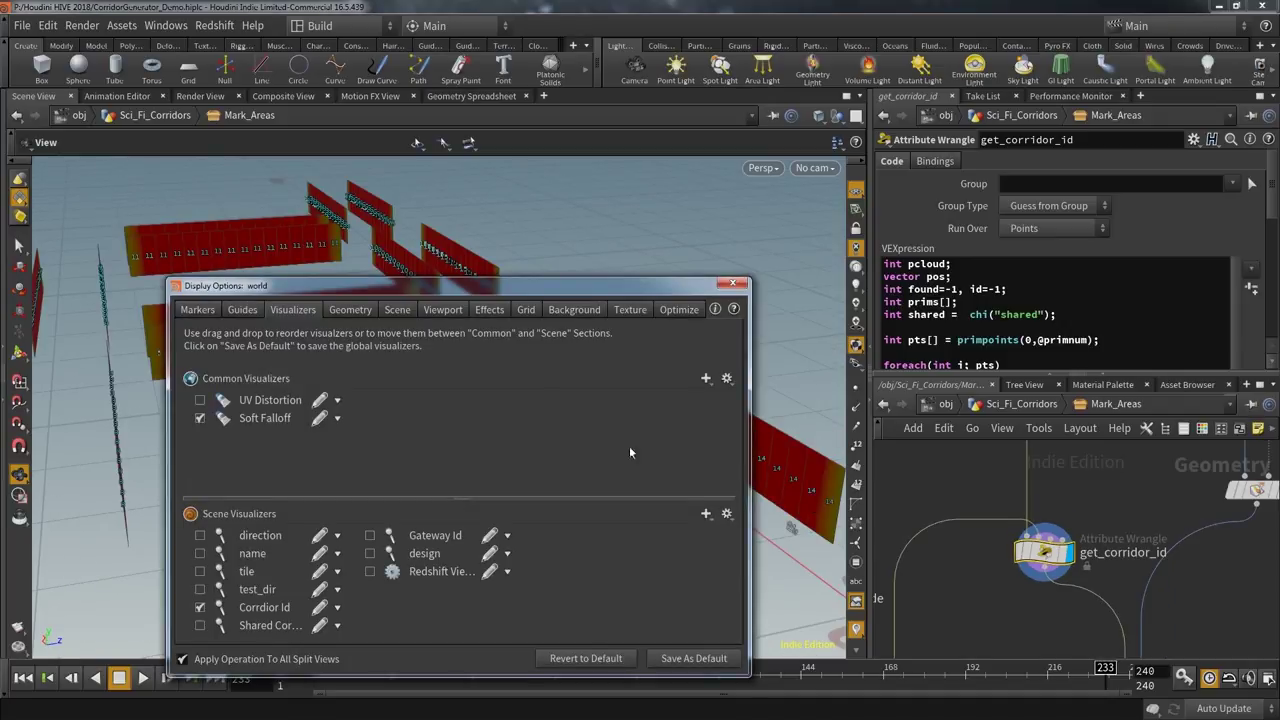
{"action": "left_click", "coordinate": [733, 283]}
{"action": "scroll", "coordinate": [697, 500], "scroll_direction": "up", "scroll_amount": 2}
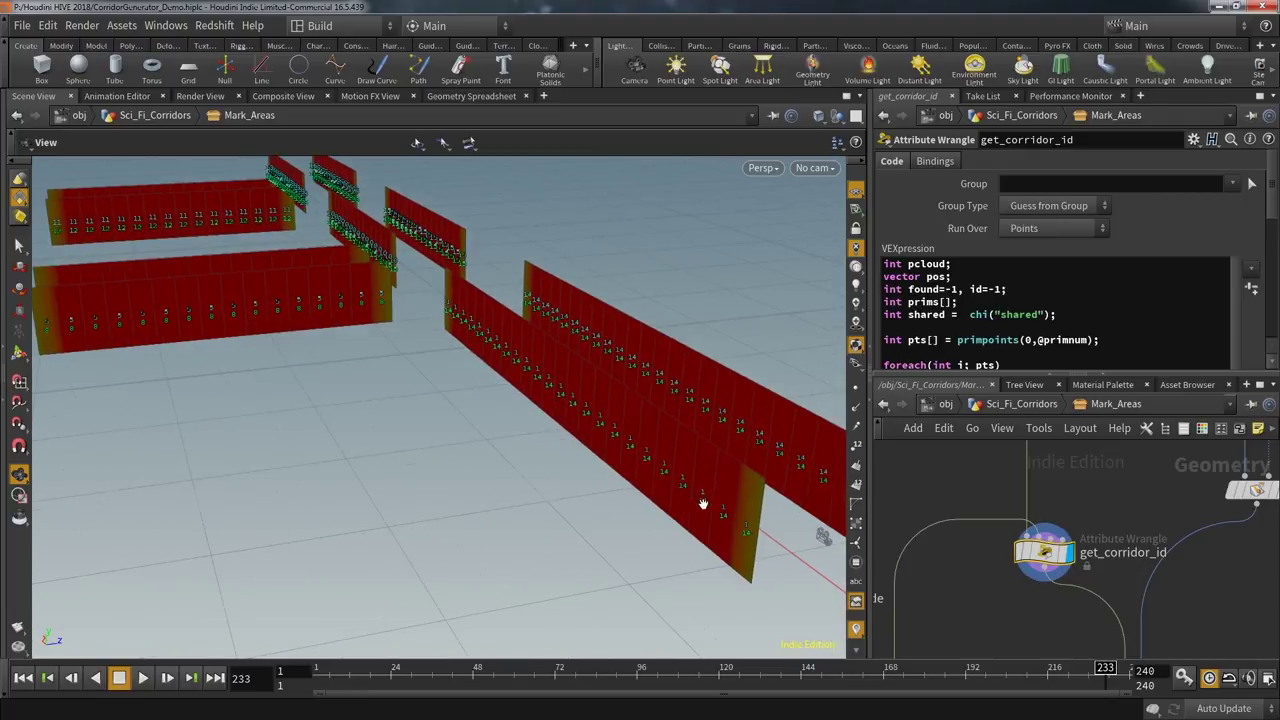
{"action": "scroll", "coordinate": [831, 604], "scroll_direction": "up", "scroll_amount": 2}
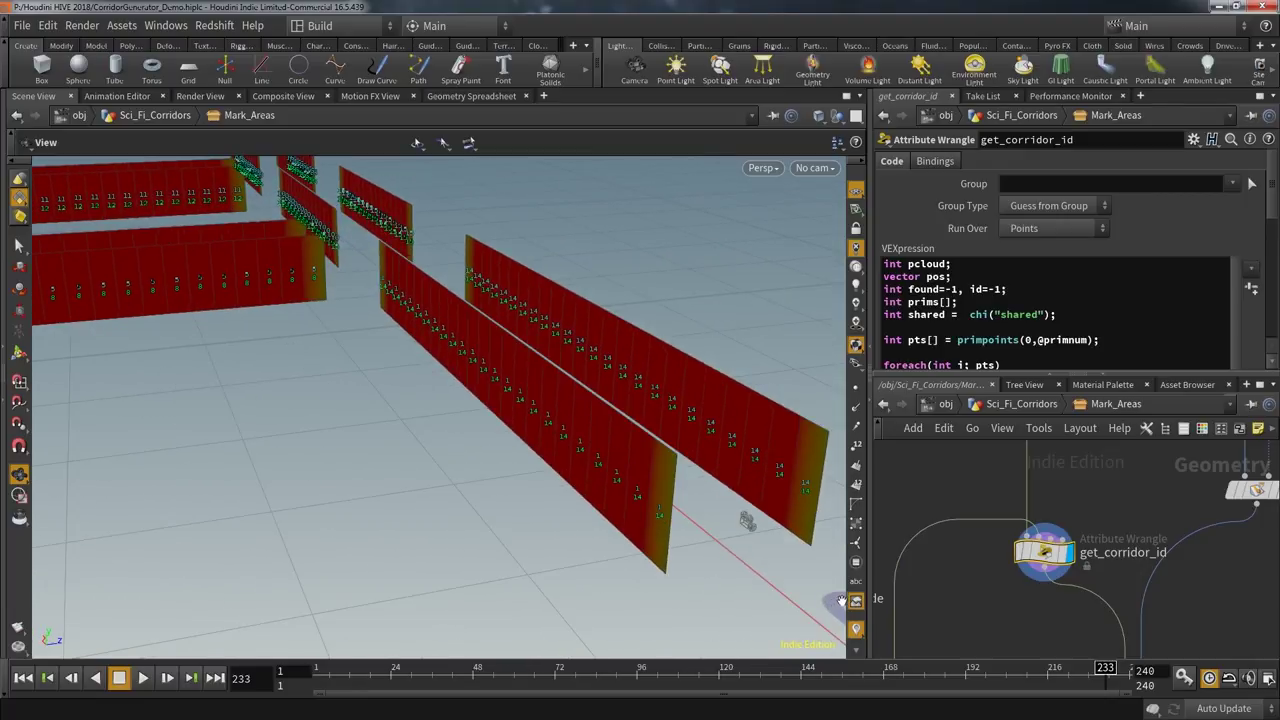
{"action": "scroll", "coordinate": [1122, 287], "scroll_direction": "down", "scroll_amount": 1}
- Read through the get_corridor_id VEX code in the enlarged editor and close it without changes
{"action": "key", "text": "alt+e"}
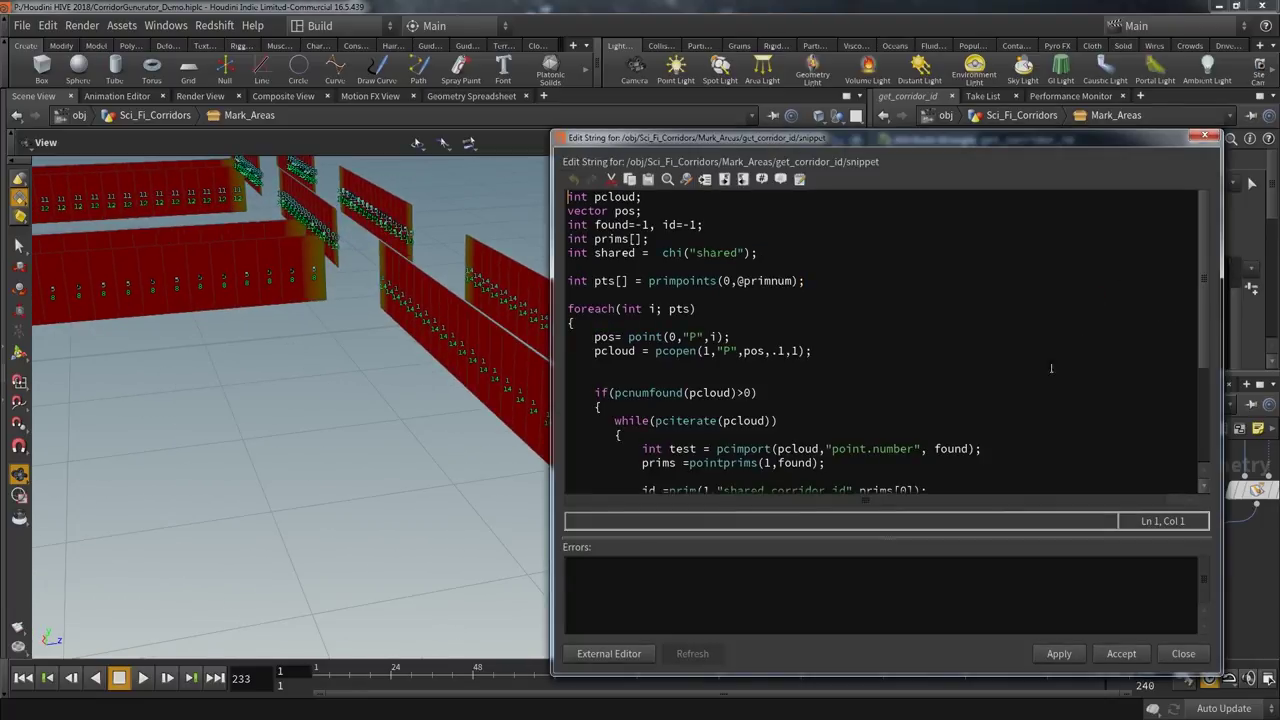
{"action": "scroll", "coordinate": [827, 469], "scroll_direction": "down", "scroll_amount": 4}
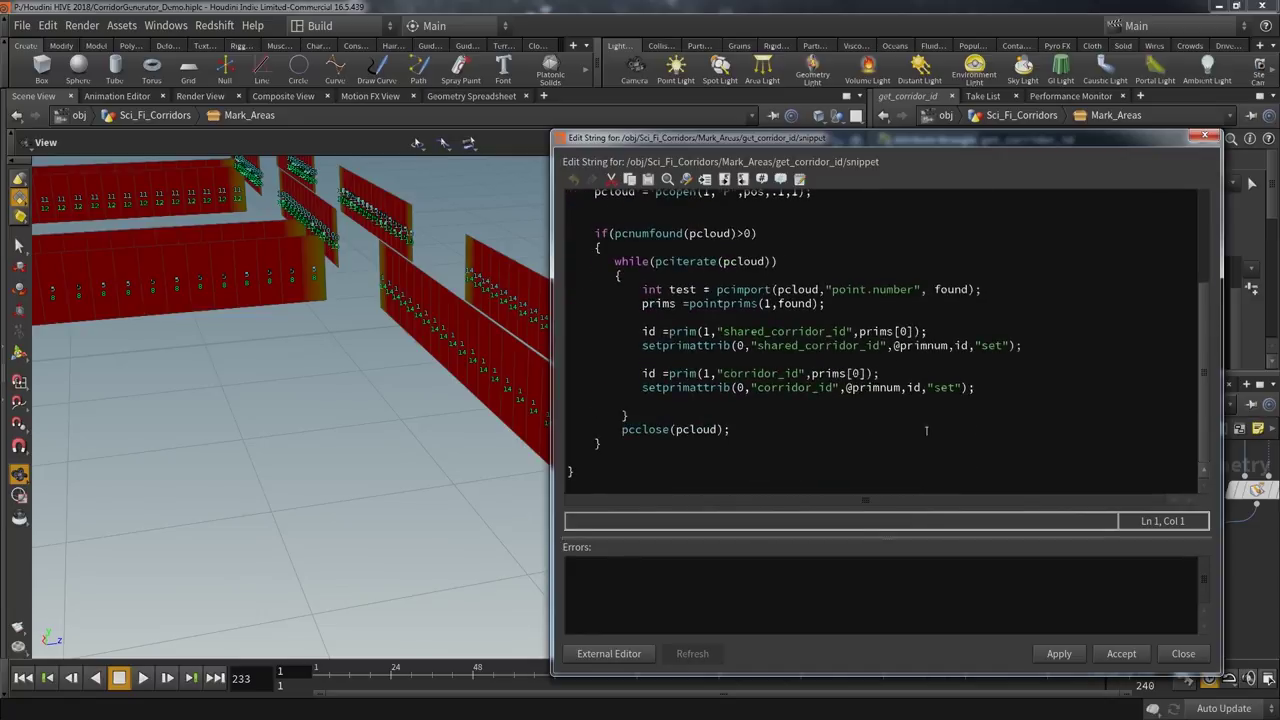
{"action": "scroll", "coordinate": [913, 428], "scroll_direction": "up", "scroll_amount": 1}
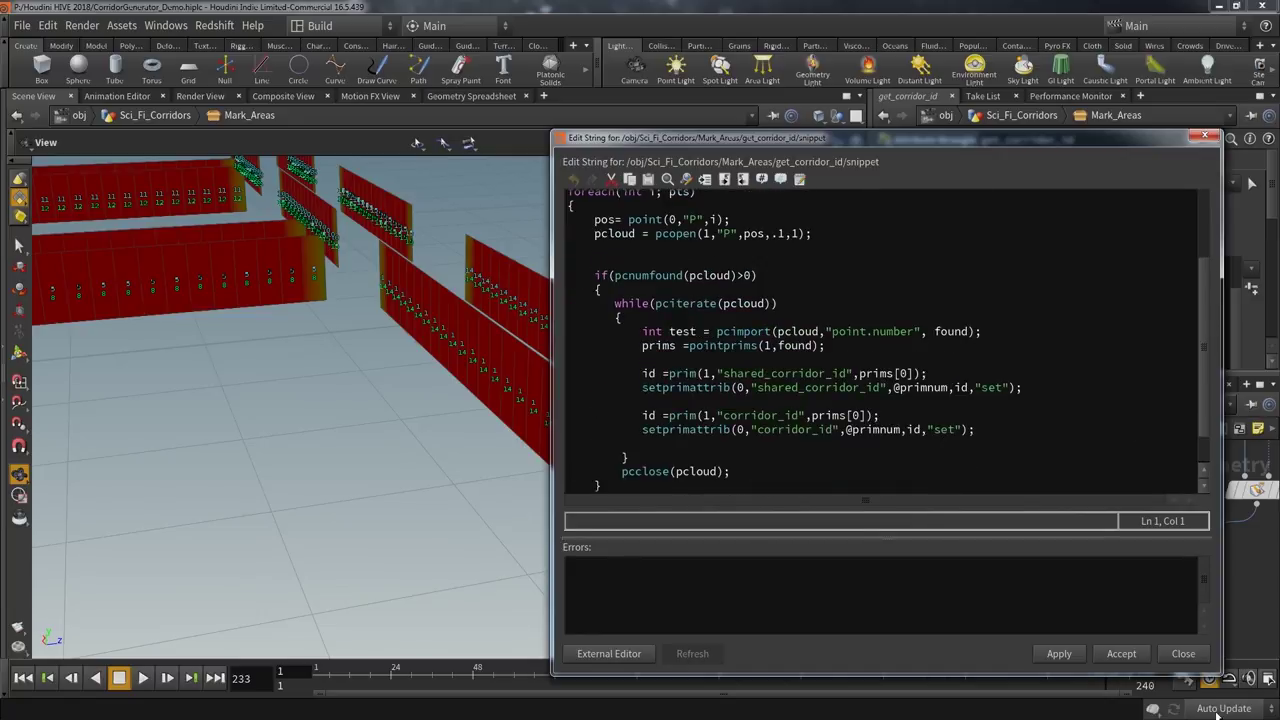
{"action": "left_click", "coordinate": [1188, 657]}
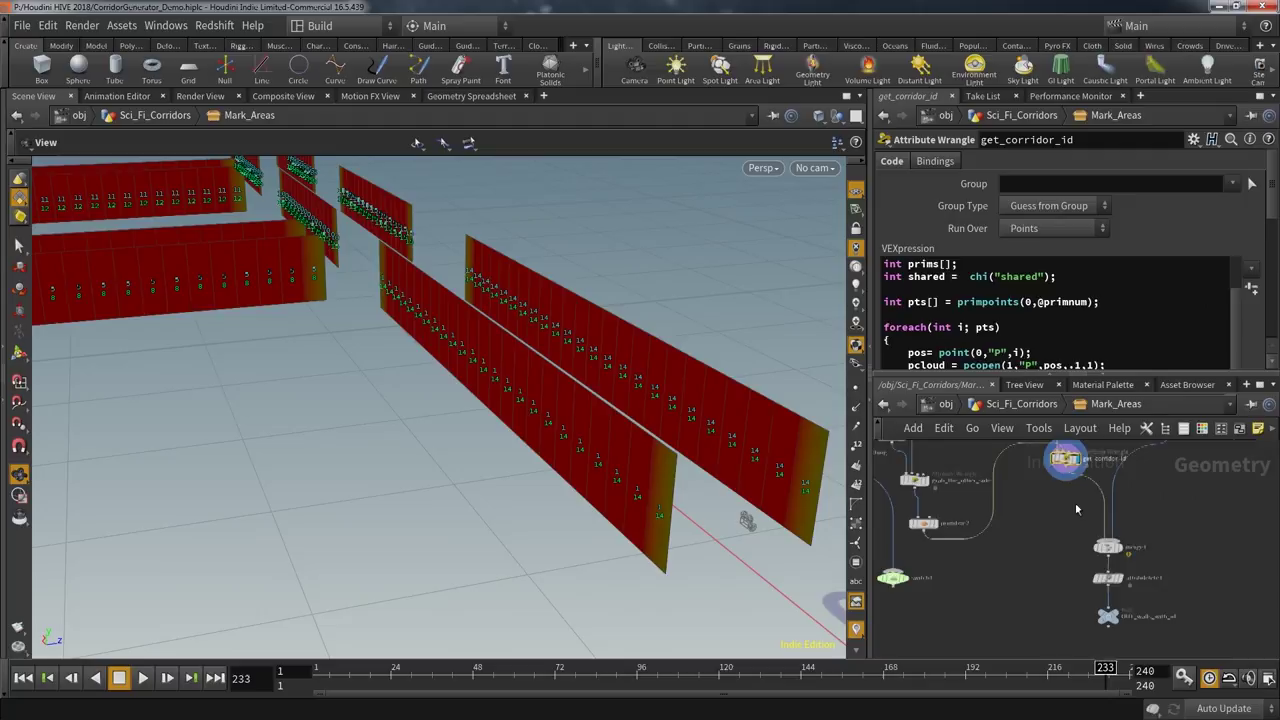
- Return to Sci_Fi_Corridors, display the Corridor_Design subnetwork and look briefly at the nodes inside it
{"action": "key", "text": "u"}
{"action": "middle_click_drag", "start_coordinate": [1070, 583], "coordinate": [1125, 534]}
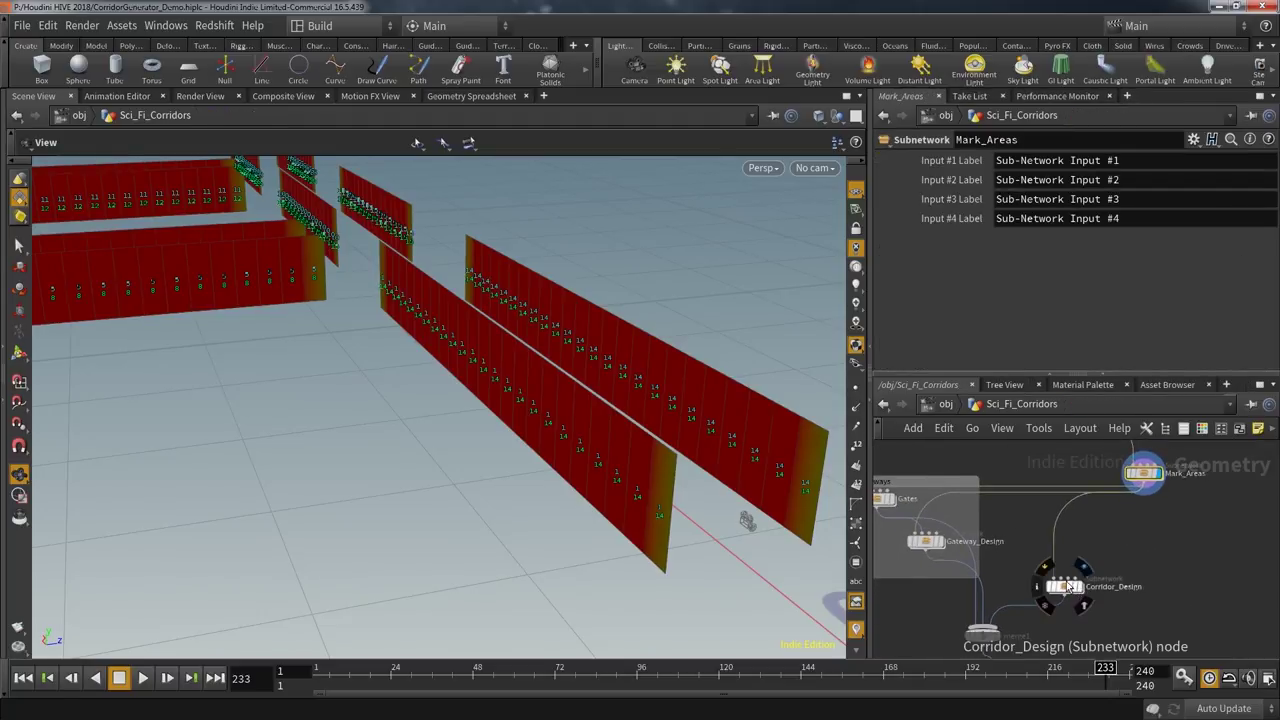
{"action": "left_click", "coordinate": [1082, 580]}
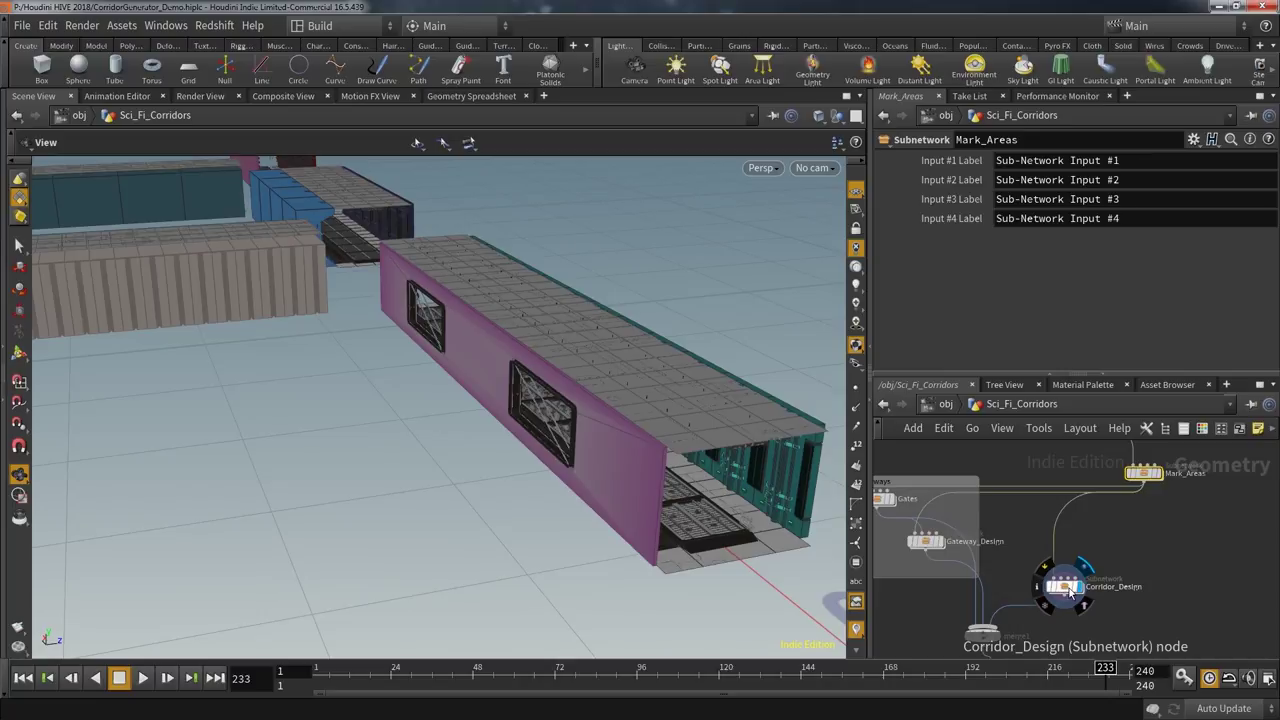
{"action": "double_click", "coordinate": [1066, 587]}
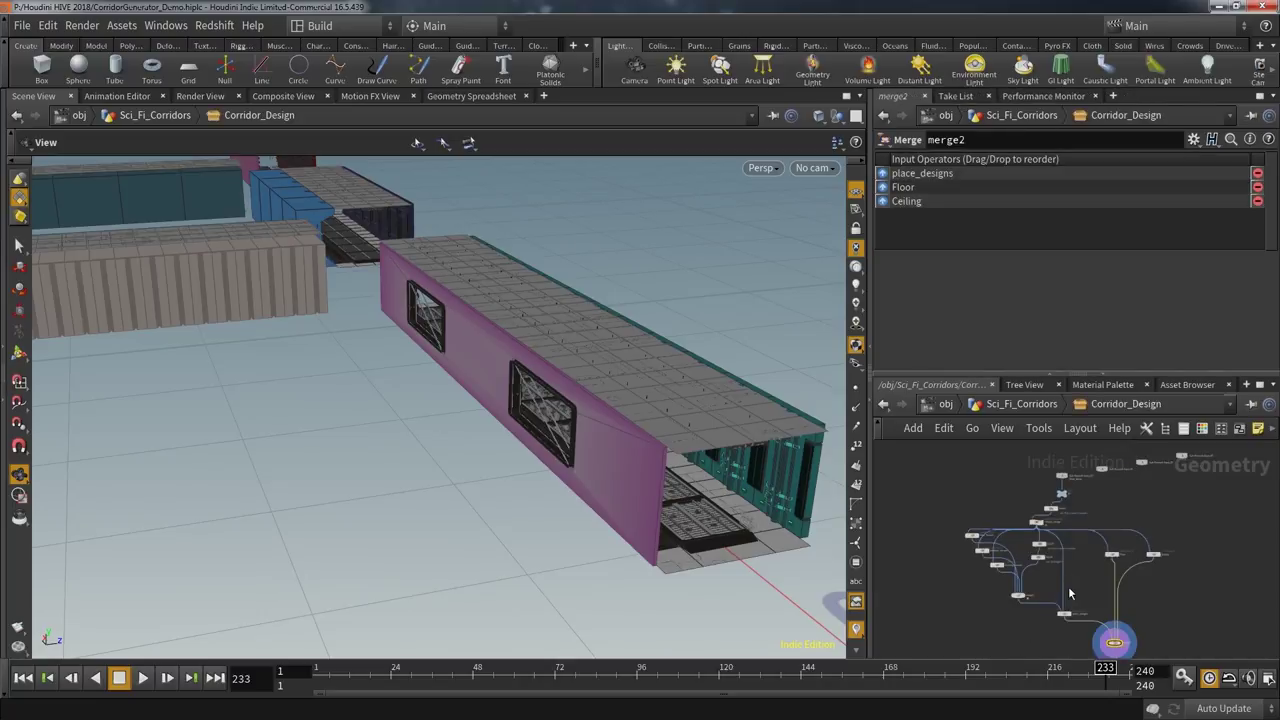
{"action": "key", "text": "u"}
- Display the final cache node below the merge and examine the complete corridor model from the other side
{"action": "middle_click_drag", "start_coordinate": [1140, 600], "coordinate": [1171, 538]}
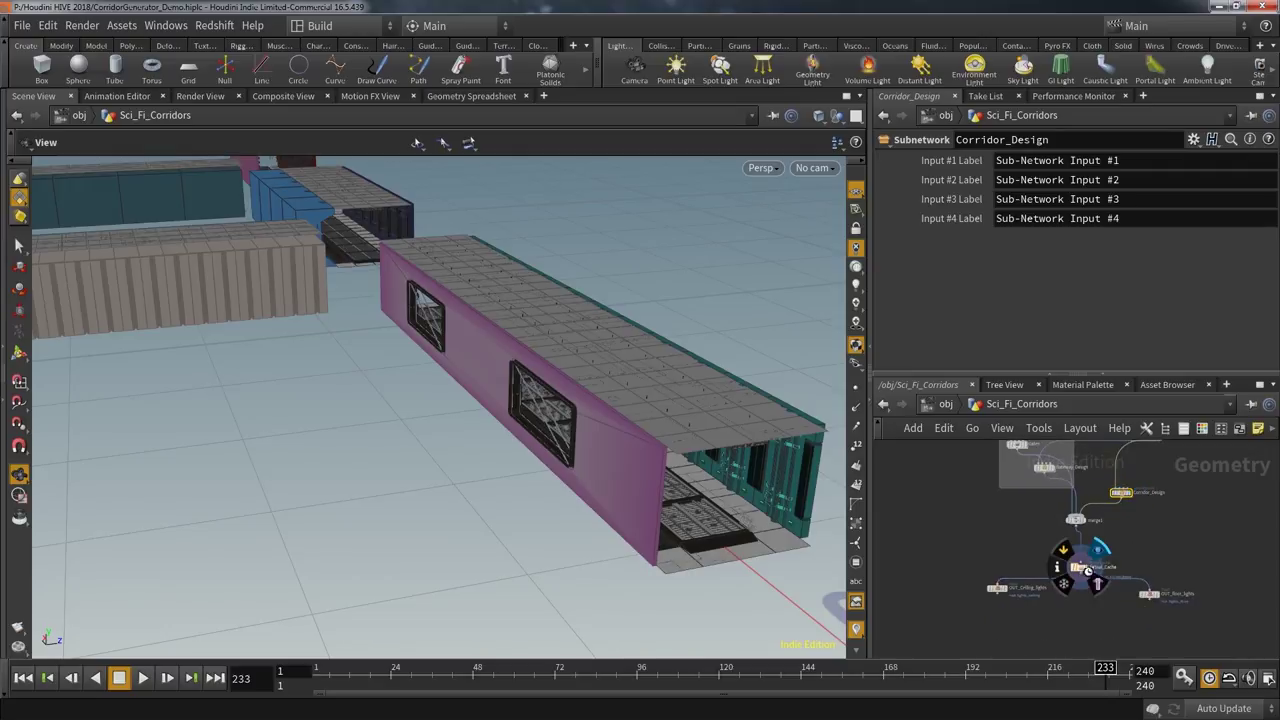
{"action": "left_click", "coordinate": [1099, 549]}
{"action": "scroll", "coordinate": [490, 401], "scroll_direction": "down", "scroll_amount": 8}
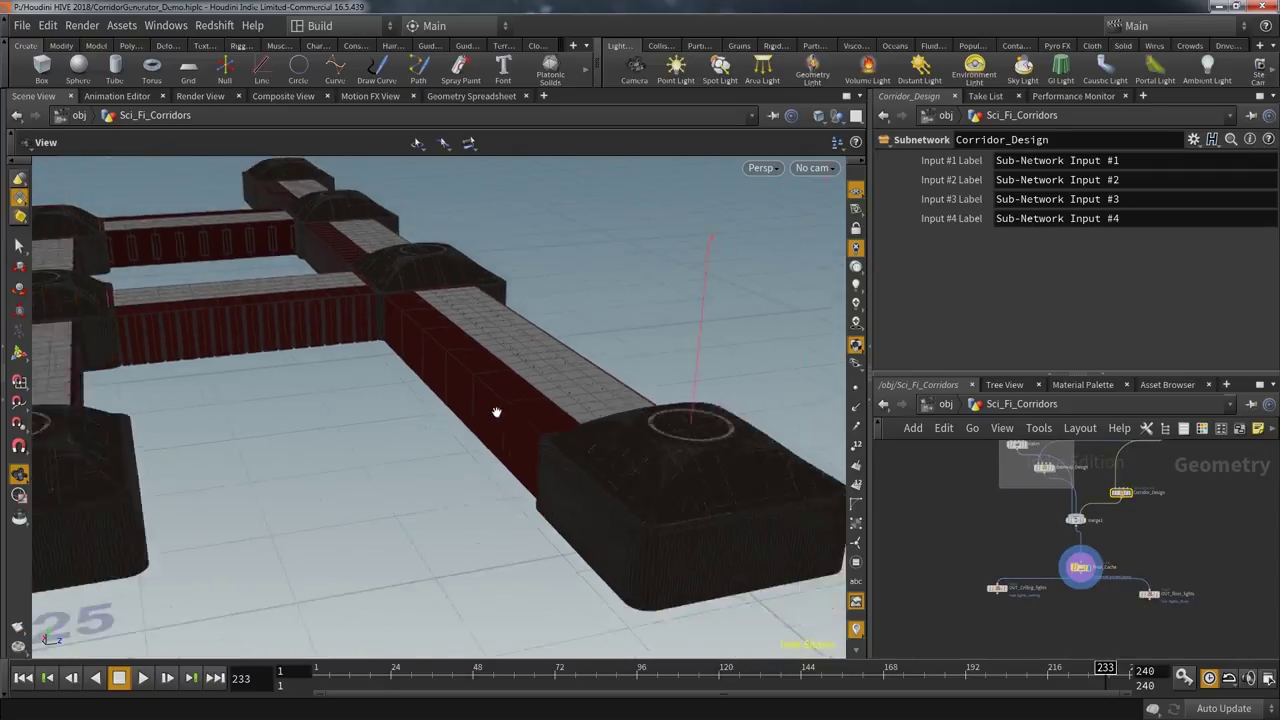
{"action": "scroll", "coordinate": [488, 402], "scroll_direction": "down", "scroll_amount": 5}
{"action": "left_click_drag", "start_coordinate": [335, 380], "coordinate": [537, 374], "text": "alt"}
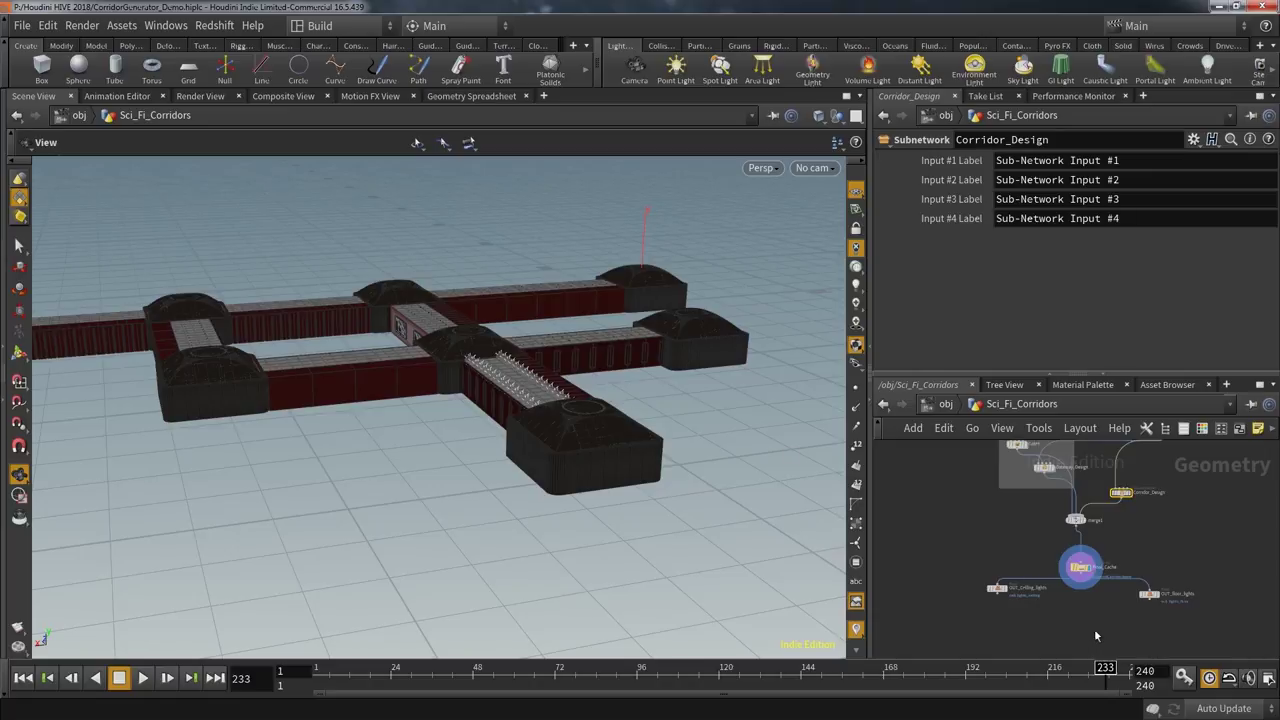
- Return to the obj level and look through path_camera at frame 1
{"action": "key", "text": "u"}
{"action": "scroll", "coordinate": [1000, 575], "scroll_direction": "up", "scroll_amount": 5}
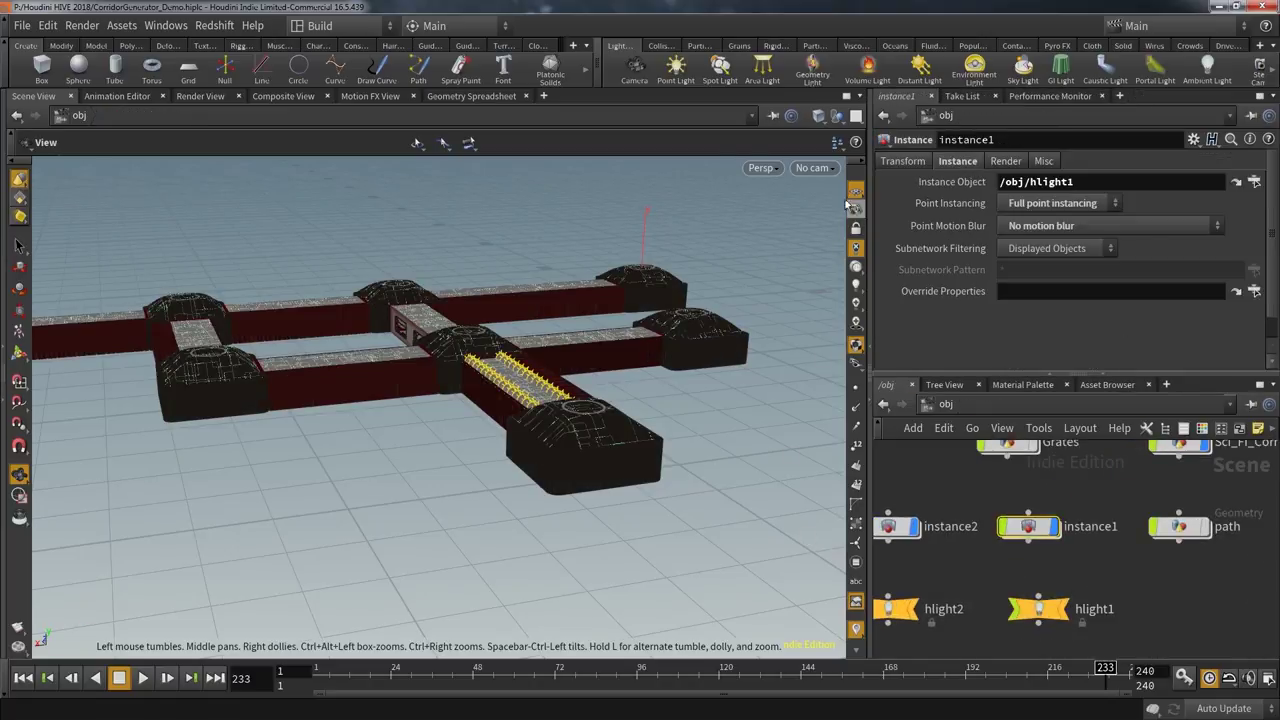
{"action": "left_click", "coordinate": [806, 170]}
{"action": "left_click", "coordinate": [846, 269]}
{"action": "left_click", "coordinate": [268, 667]}
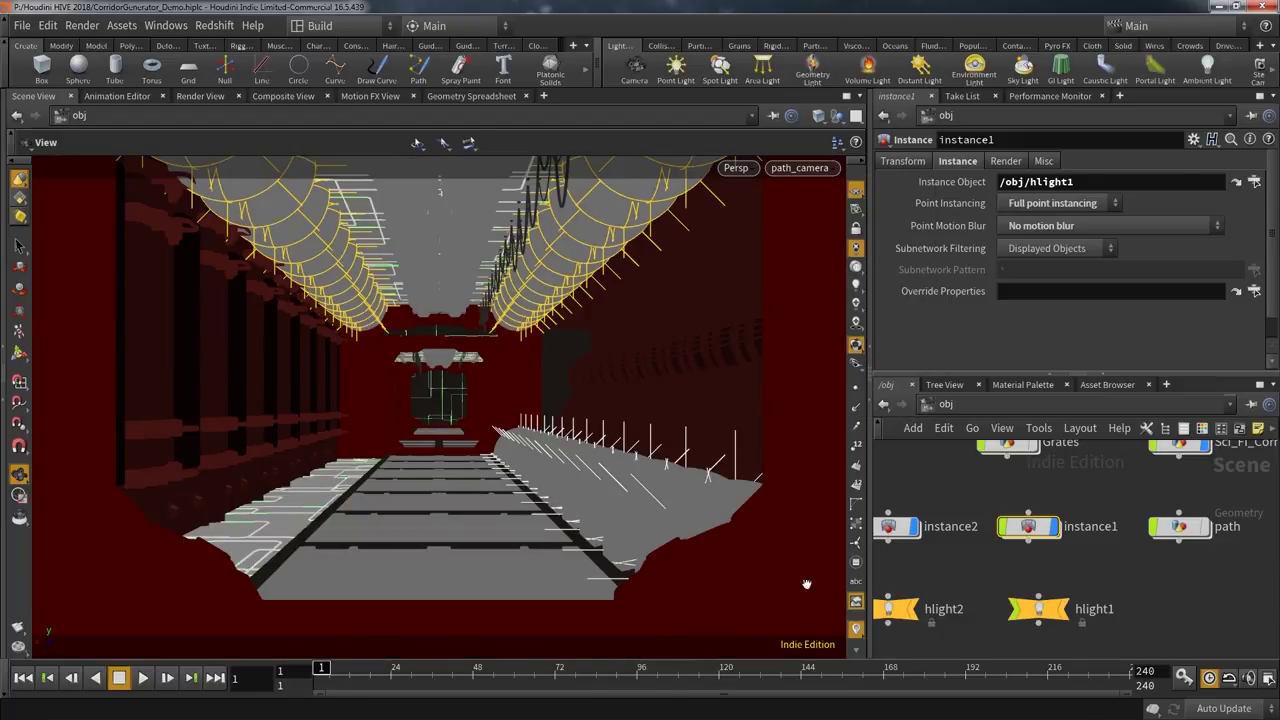
- Set the viewport to Smooth Wire Shaded and select instance2 and instance1 in turn to compare their instanced lights
{"action": "left_click", "coordinate": [900, 528]}
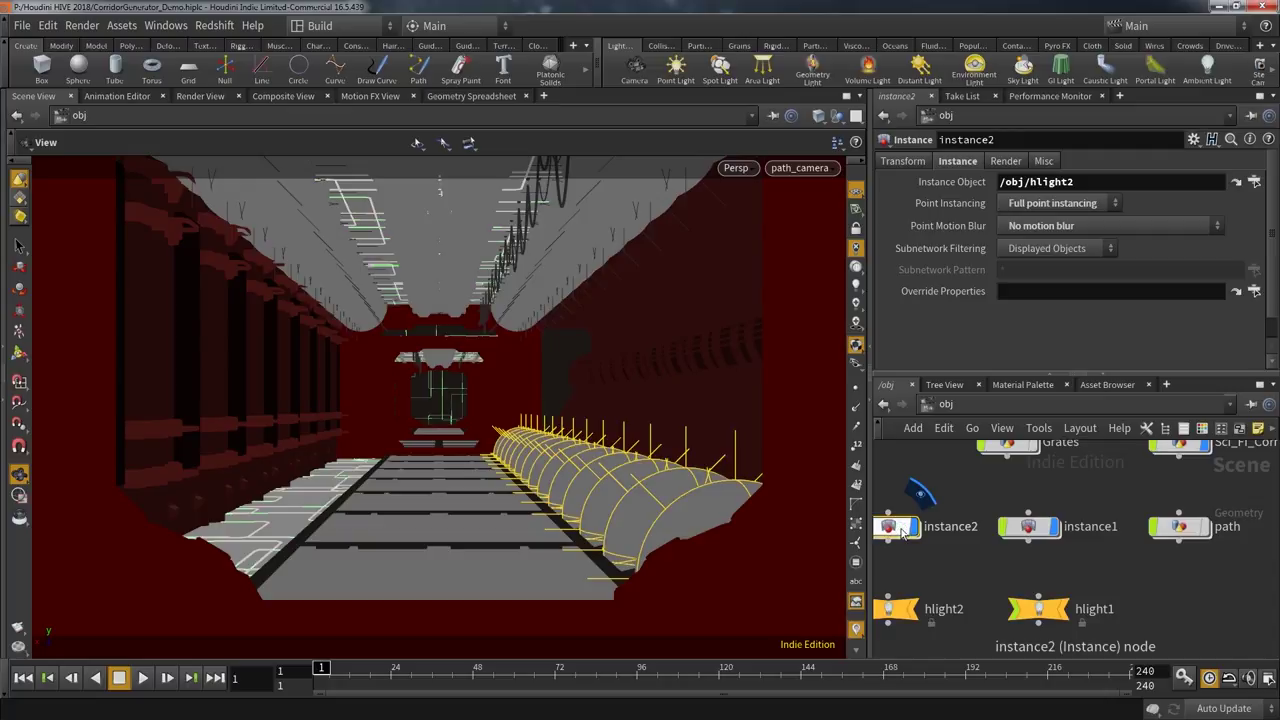
{"action": "left_click", "coordinate": [1030, 528]}
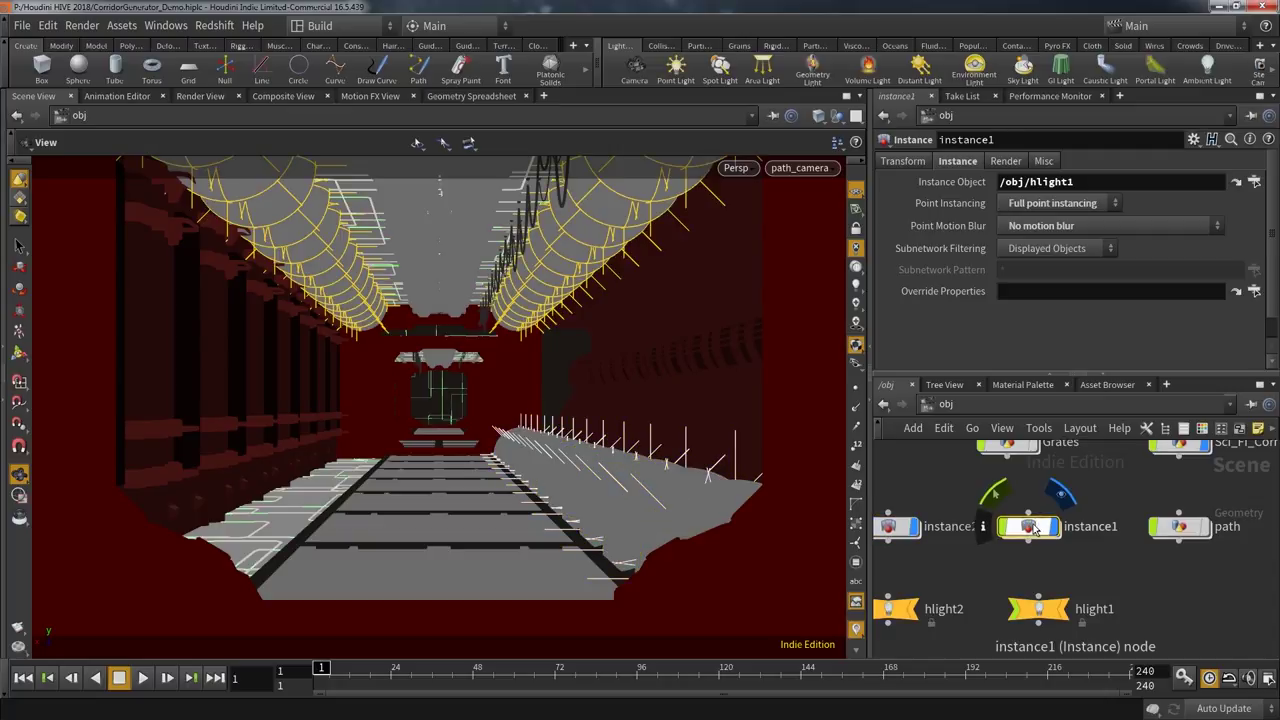
{"action": "left_click", "coordinate": [819, 116]}
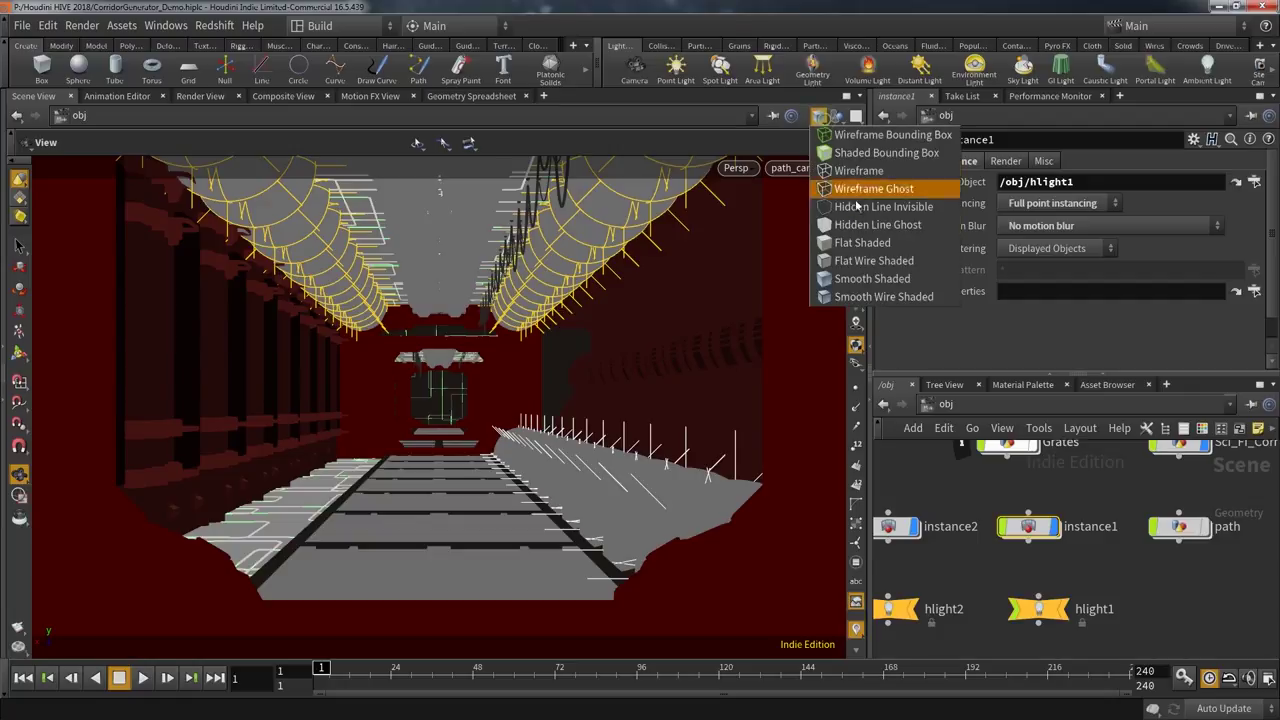
{"action": "left_click", "coordinate": [885, 297]}
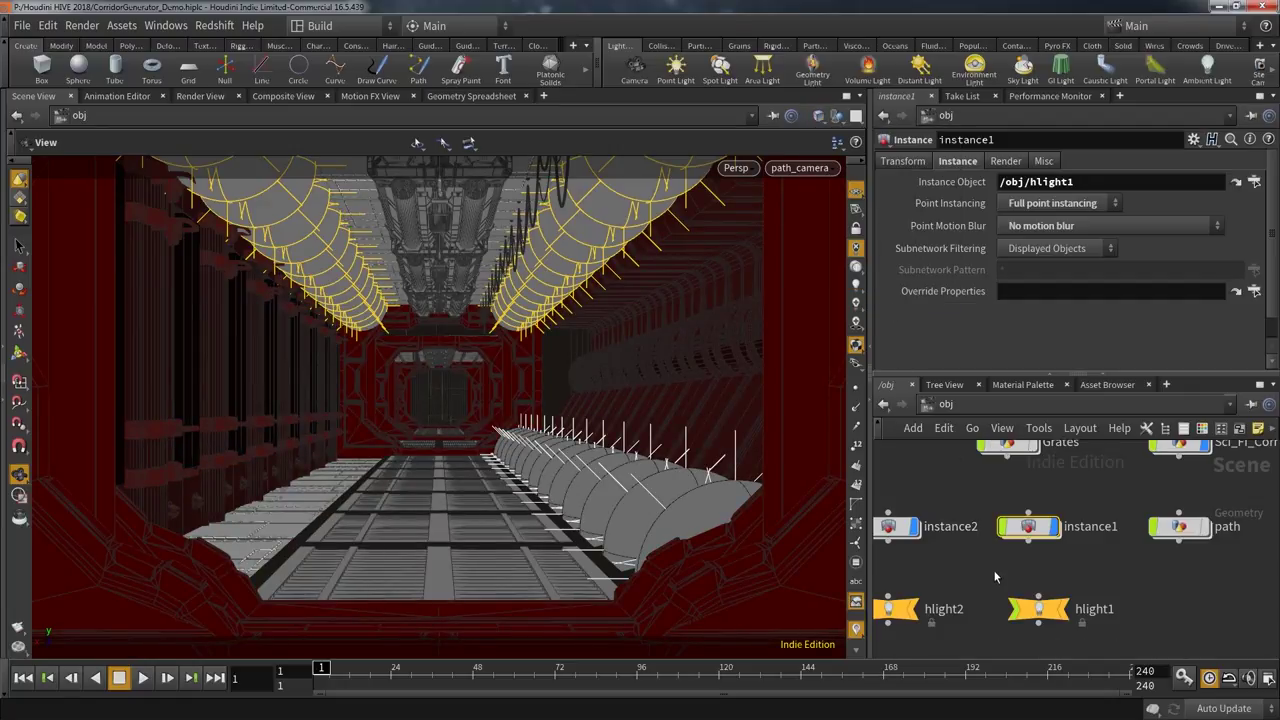
{"action": "left_click", "coordinate": [898, 526]}
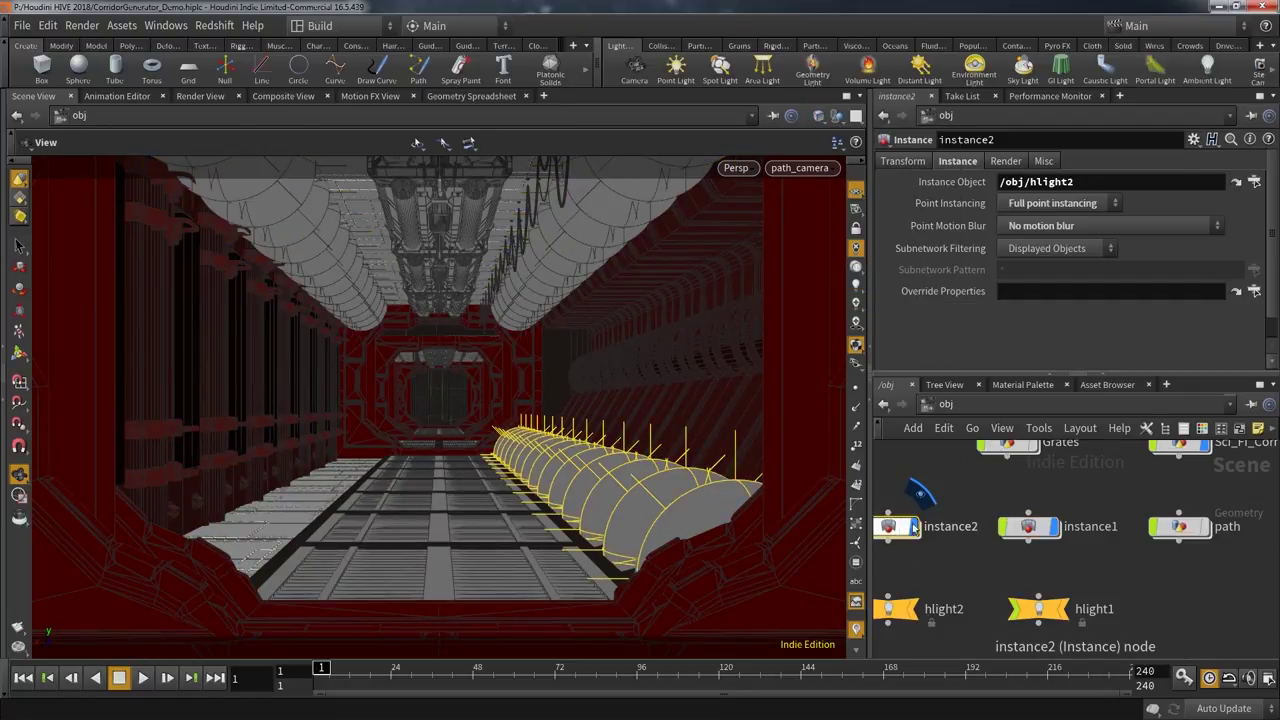
{"action": "left_click", "coordinate": [1027, 527]}
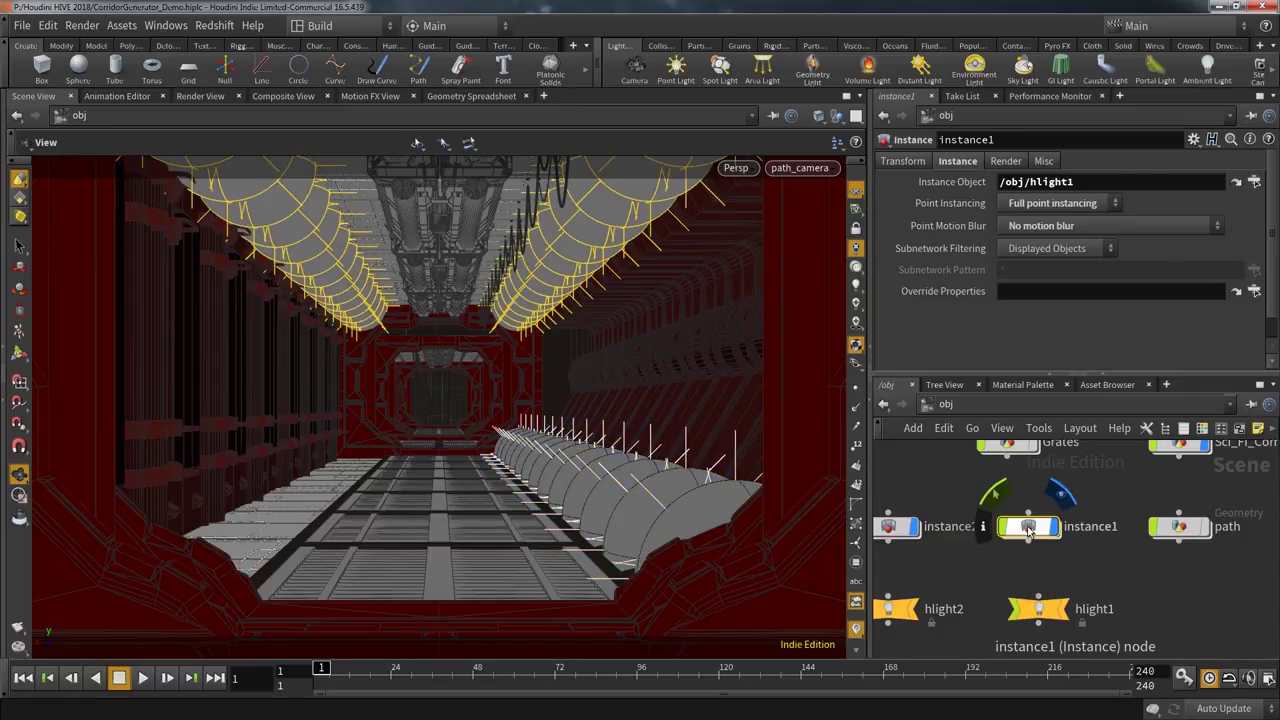
- Enter the path object and show its points, viewing the camera route through the corridors from above
{"action": "scroll", "coordinate": [1066, 575], "scroll_direction": "down", "scroll_amount": 3}
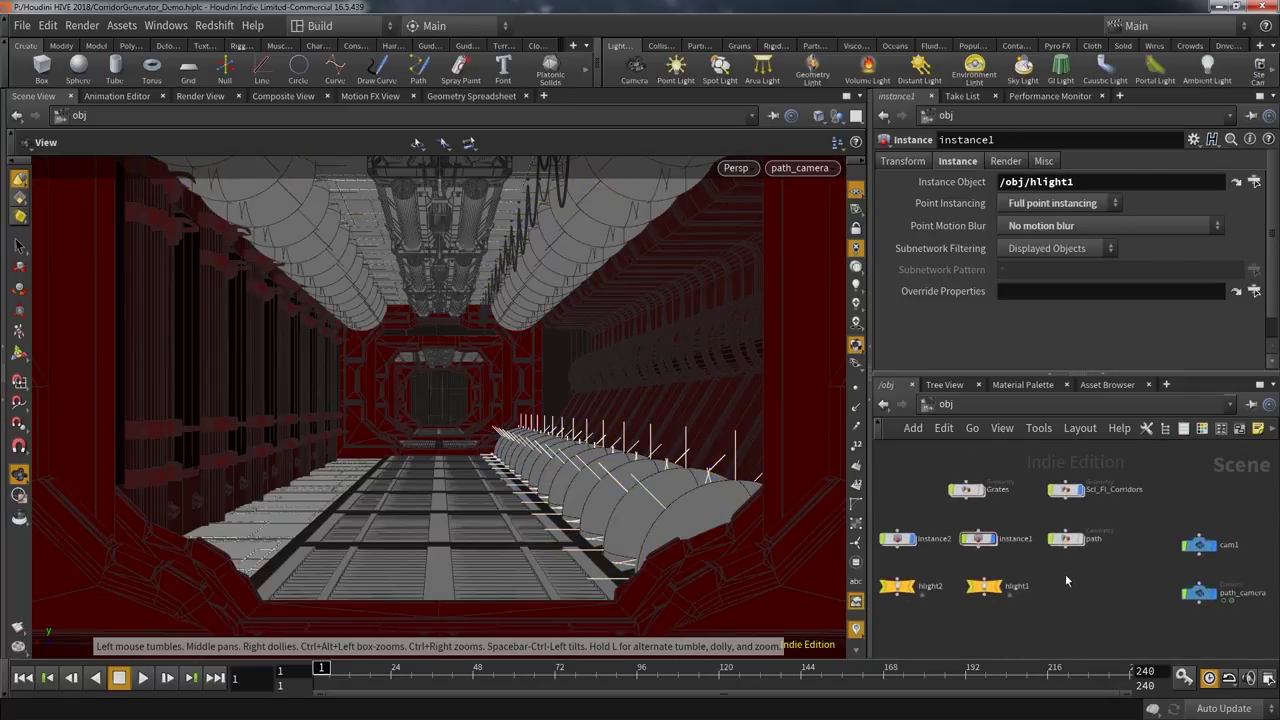
{"action": "scroll", "coordinate": [1068, 563], "scroll_direction": "up", "scroll_amount": 3}
{"action": "double_click", "coordinate": [1058, 520]}
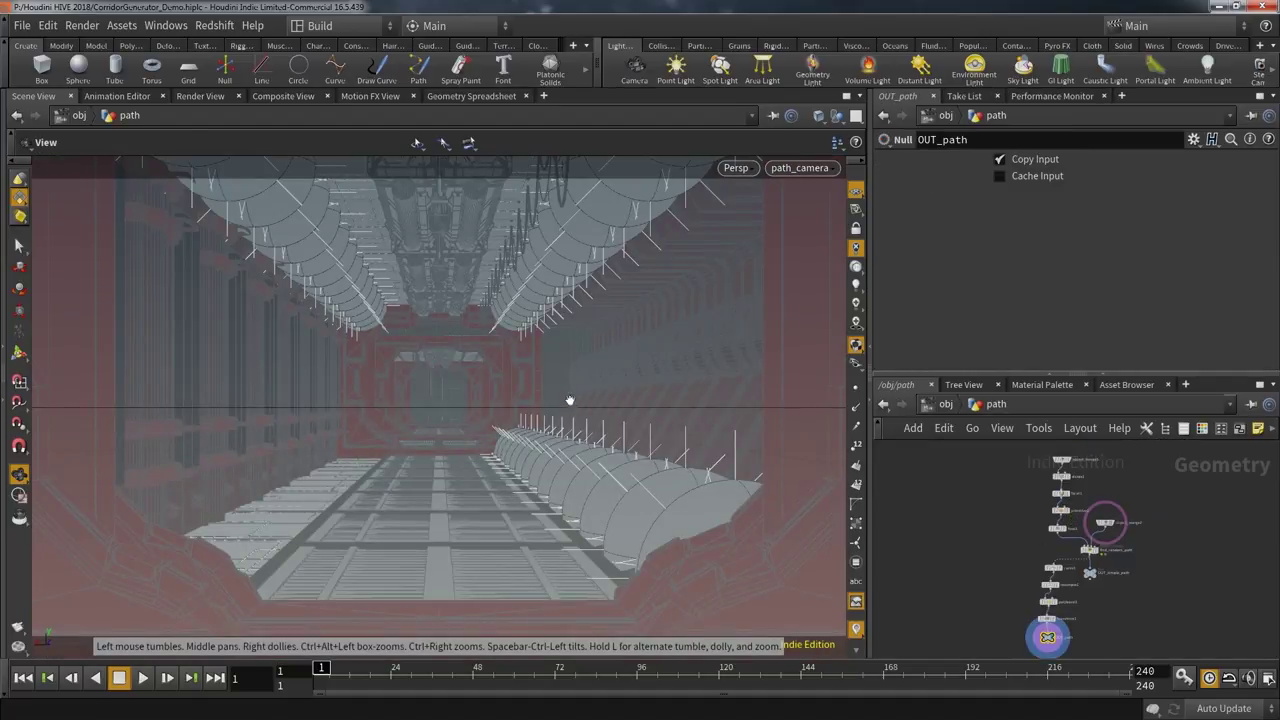
{"action": "left_click_drag", "start_coordinate": [570, 366], "coordinate": [649, 361]}
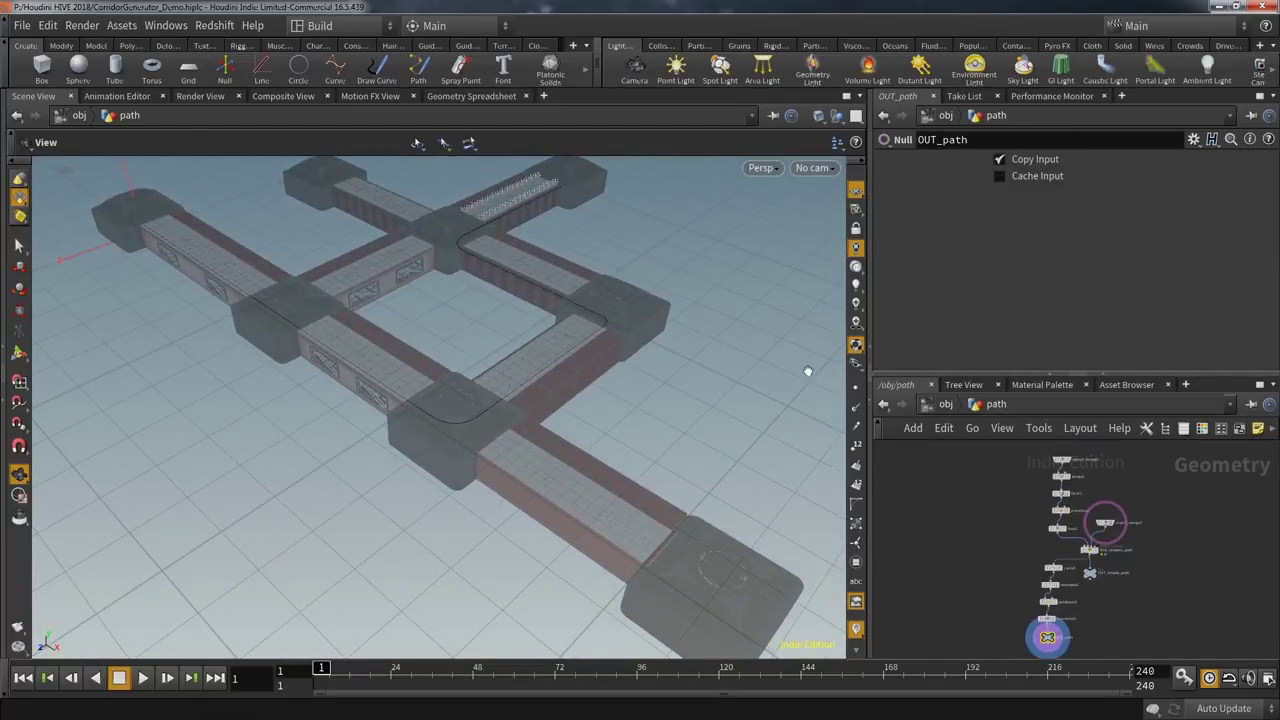
{"action": "left_click", "coordinate": [857, 388]}
{"action": "middle_click_drag", "start_coordinate": [764, 432], "coordinate": [813, 494]}
{"action": "scroll", "coordinate": [1085, 532], "scroll_direction": "up", "scroll_amount": 5}
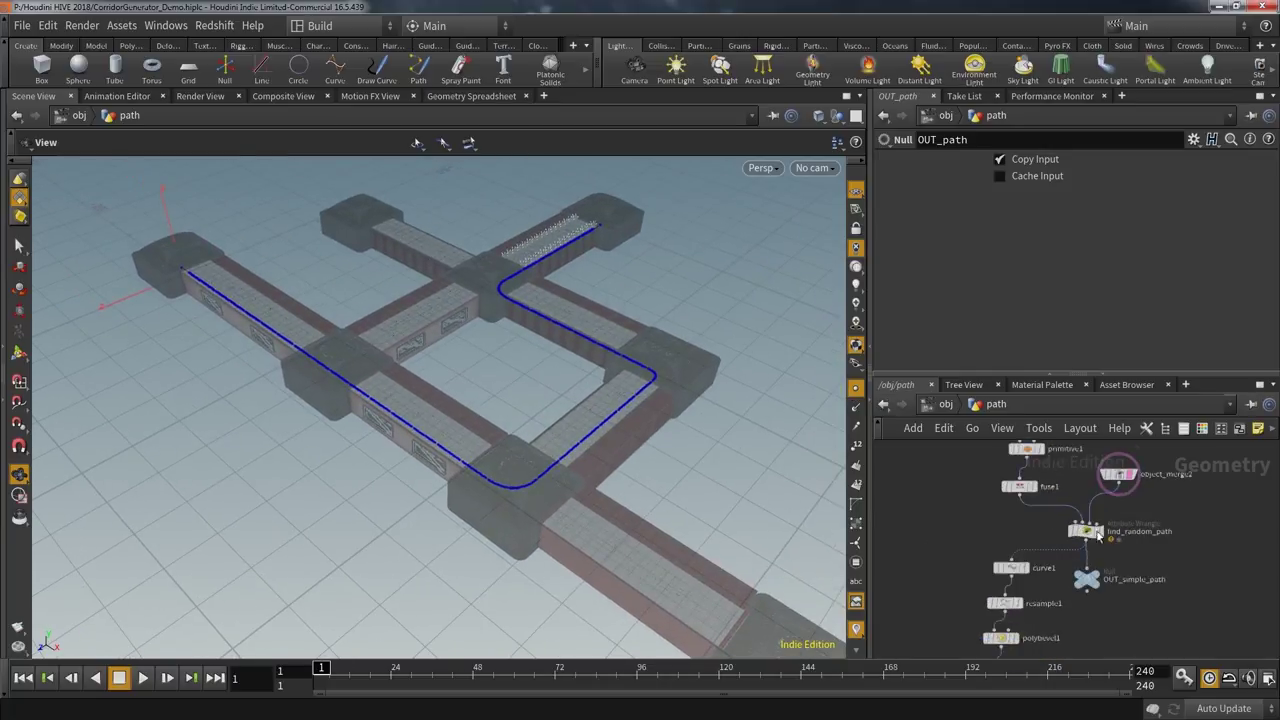
- Lower the Seed of the find_random_path wrangle in the path network to try another random camera route
{"action": "left_click", "coordinate": [1085, 532]}
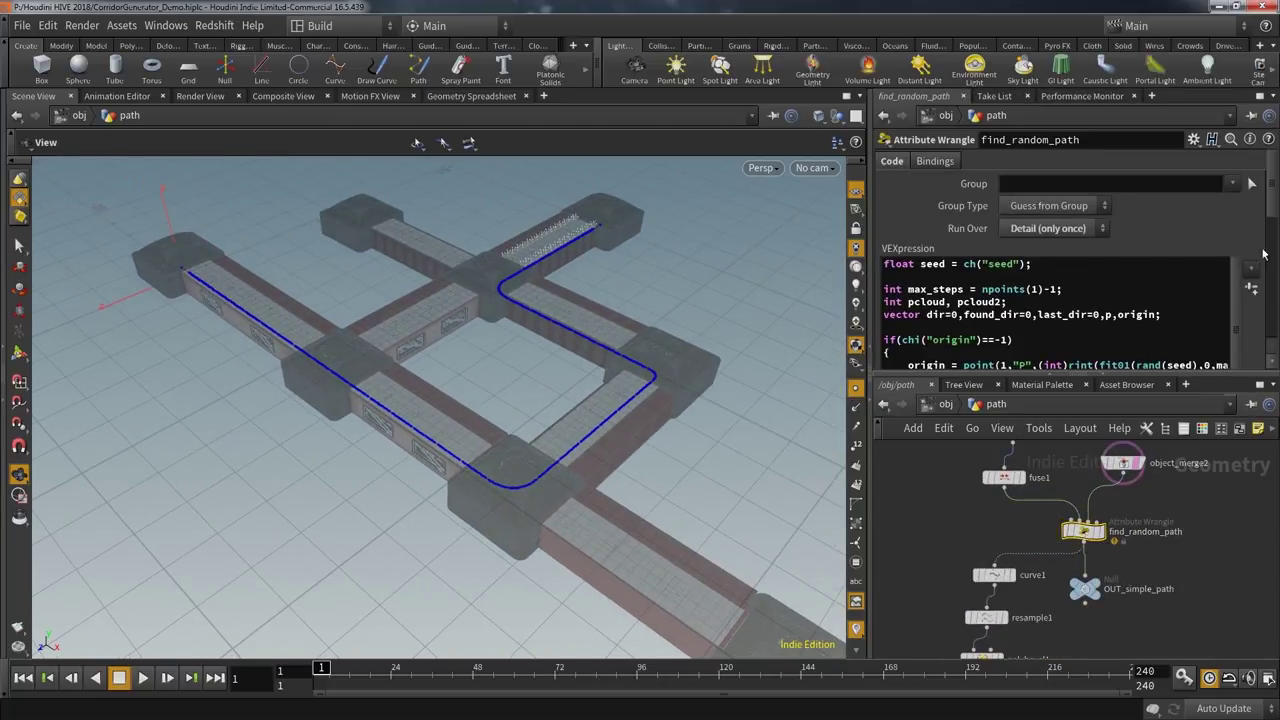
{"action": "left_click_drag", "start_coordinate": [1268, 205], "coordinate": [1262, 360]}
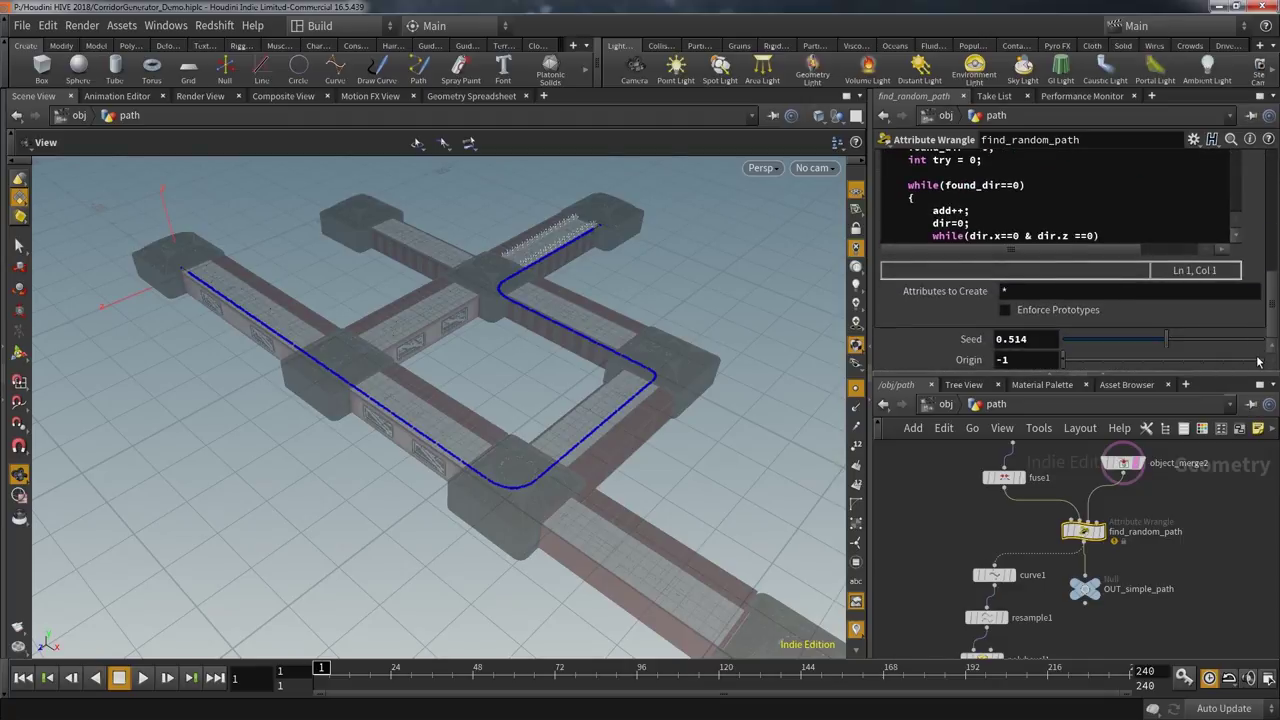
{"action": "left_click_drag", "start_coordinate": [1166, 345], "coordinate": [1089, 341]}
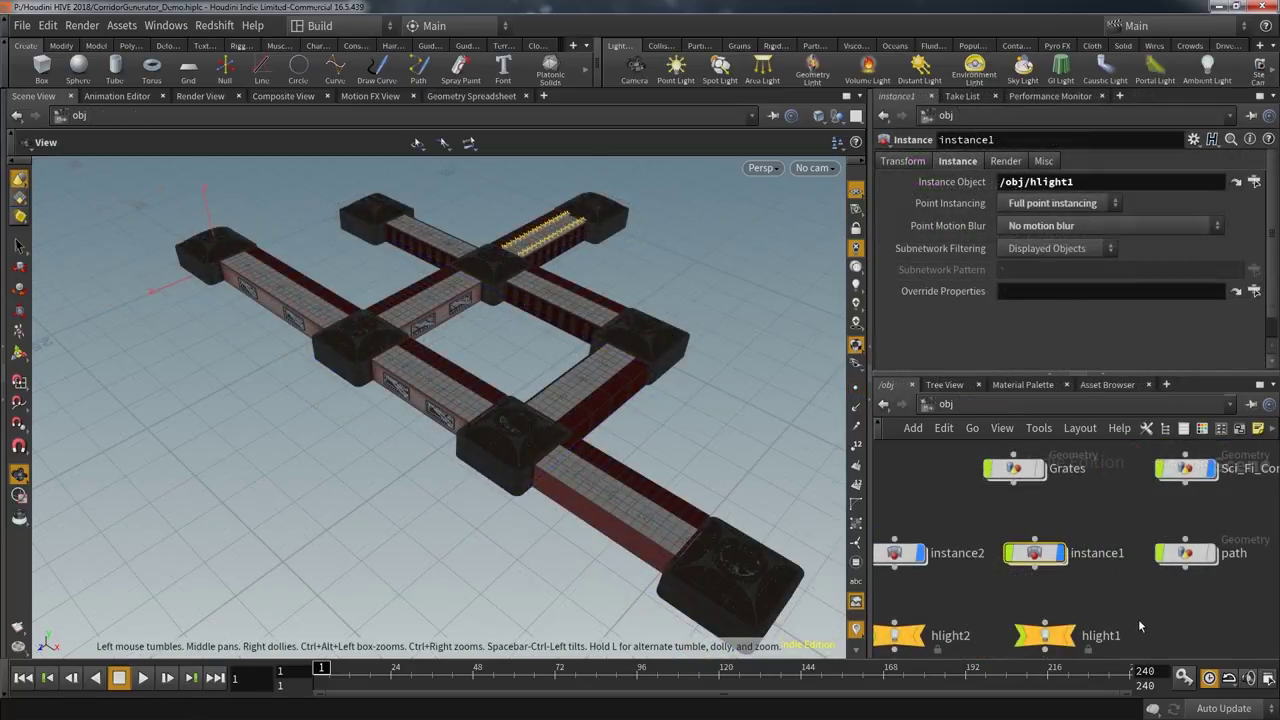
- Look through path_camera at the obj level and scrub to frame 23 and back to frame 1 to preview the camera's travel
{"action": "left_click", "coordinate": [822, 167]}
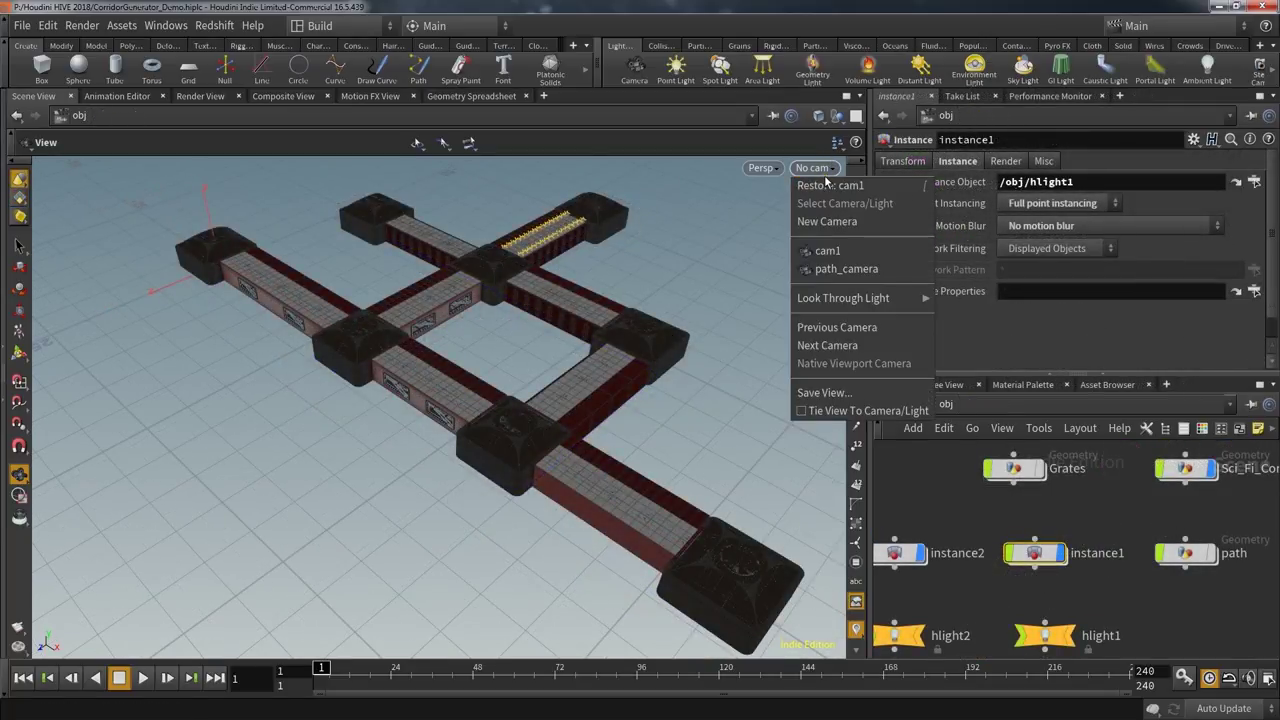
{"action": "left_click", "coordinate": [846, 269]}
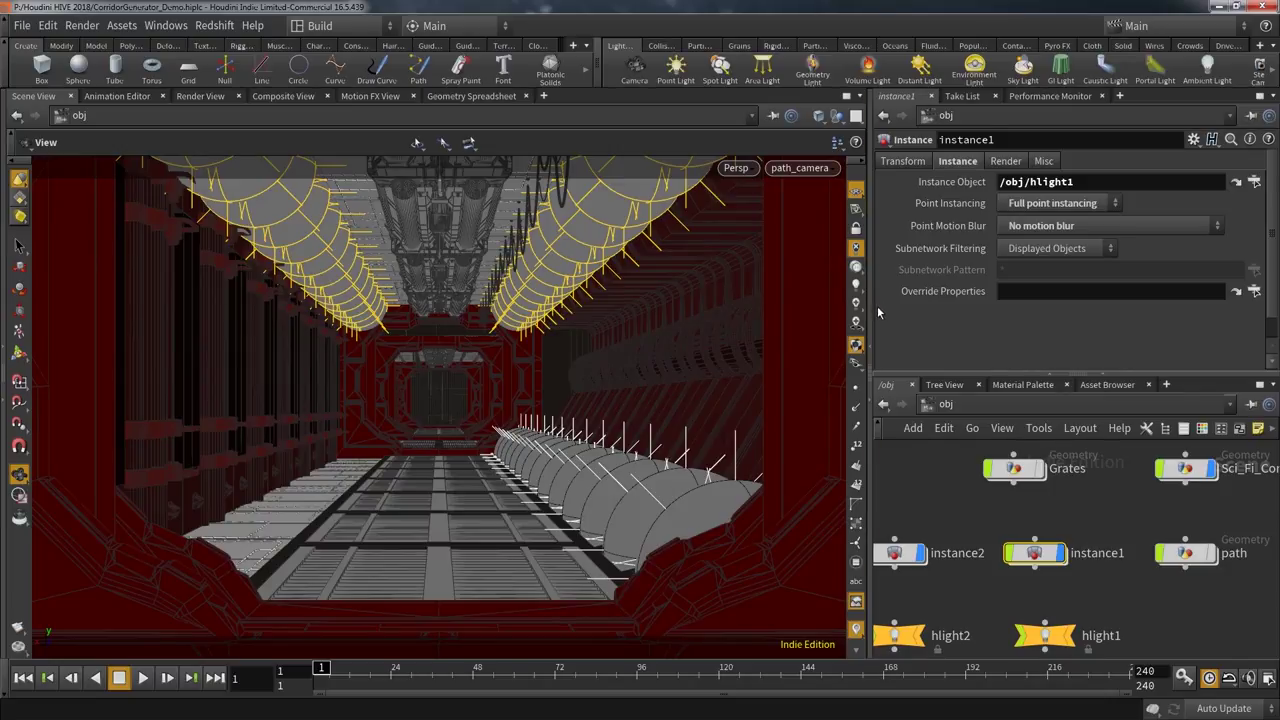
{"action": "left_click_drag", "start_coordinate": [321, 670], "coordinate": [393, 683]}
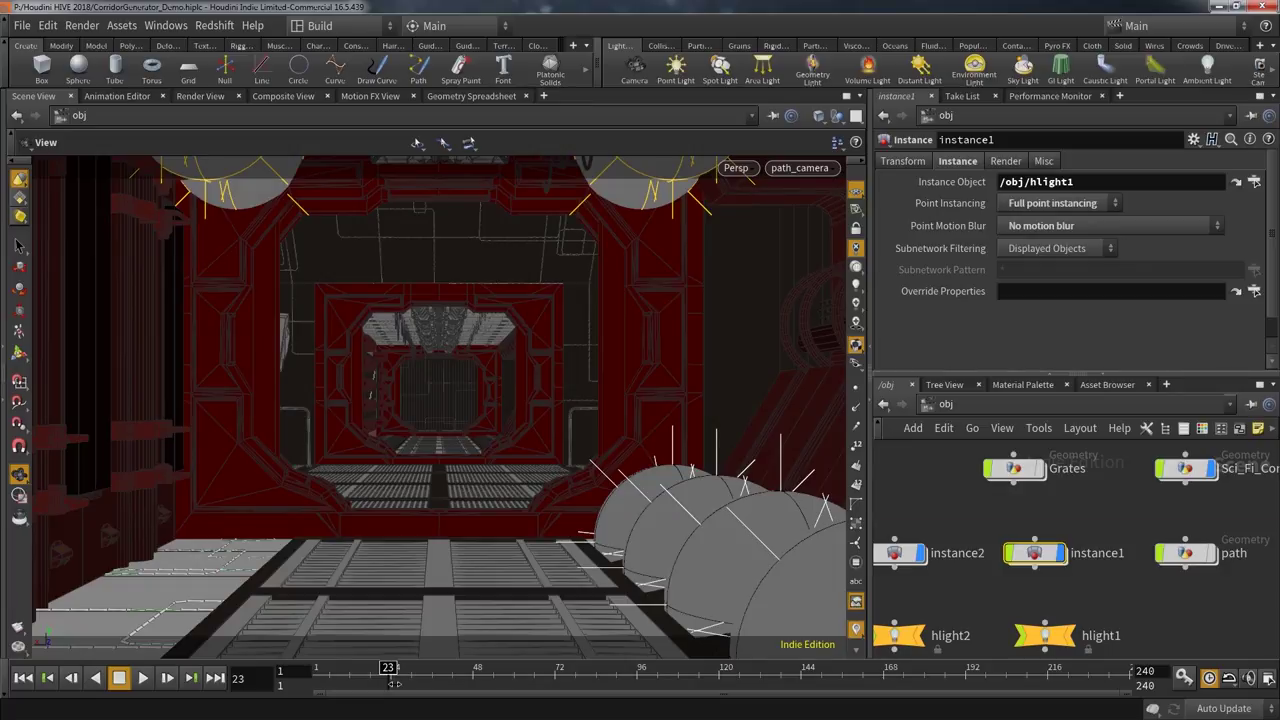
{"action": "left_click_drag", "start_coordinate": [392, 683], "coordinate": [313, 680]}
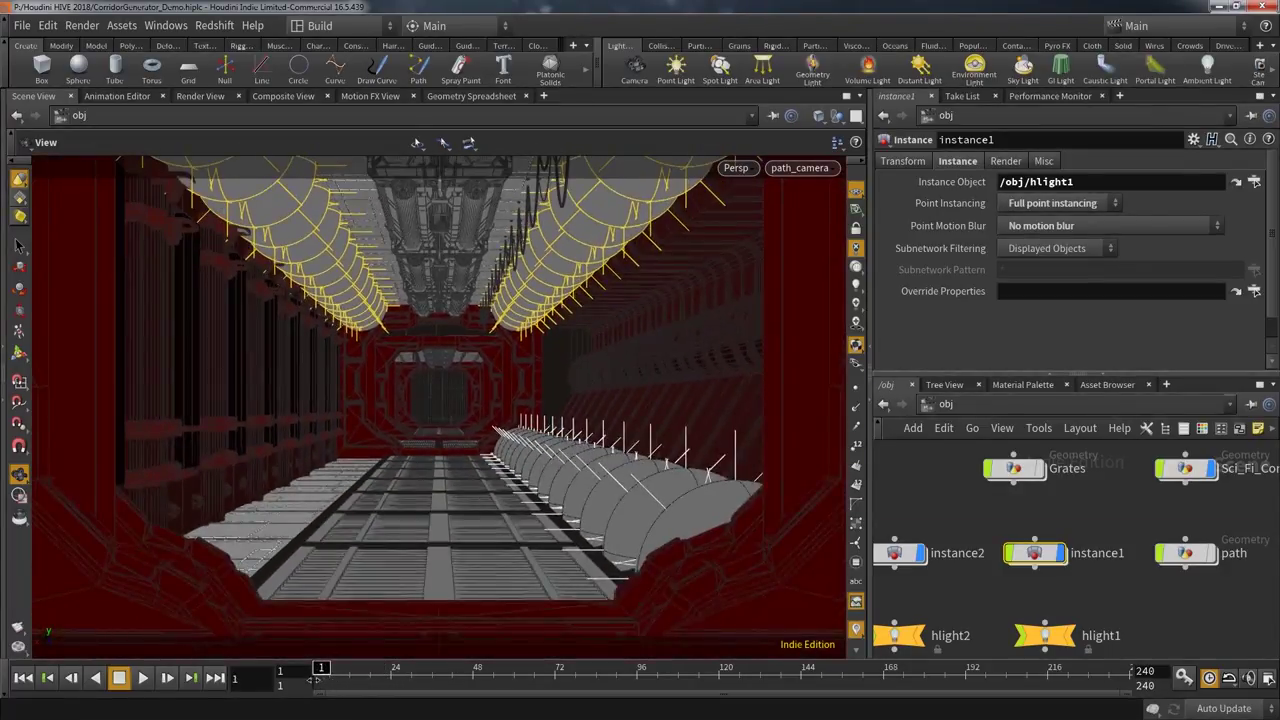